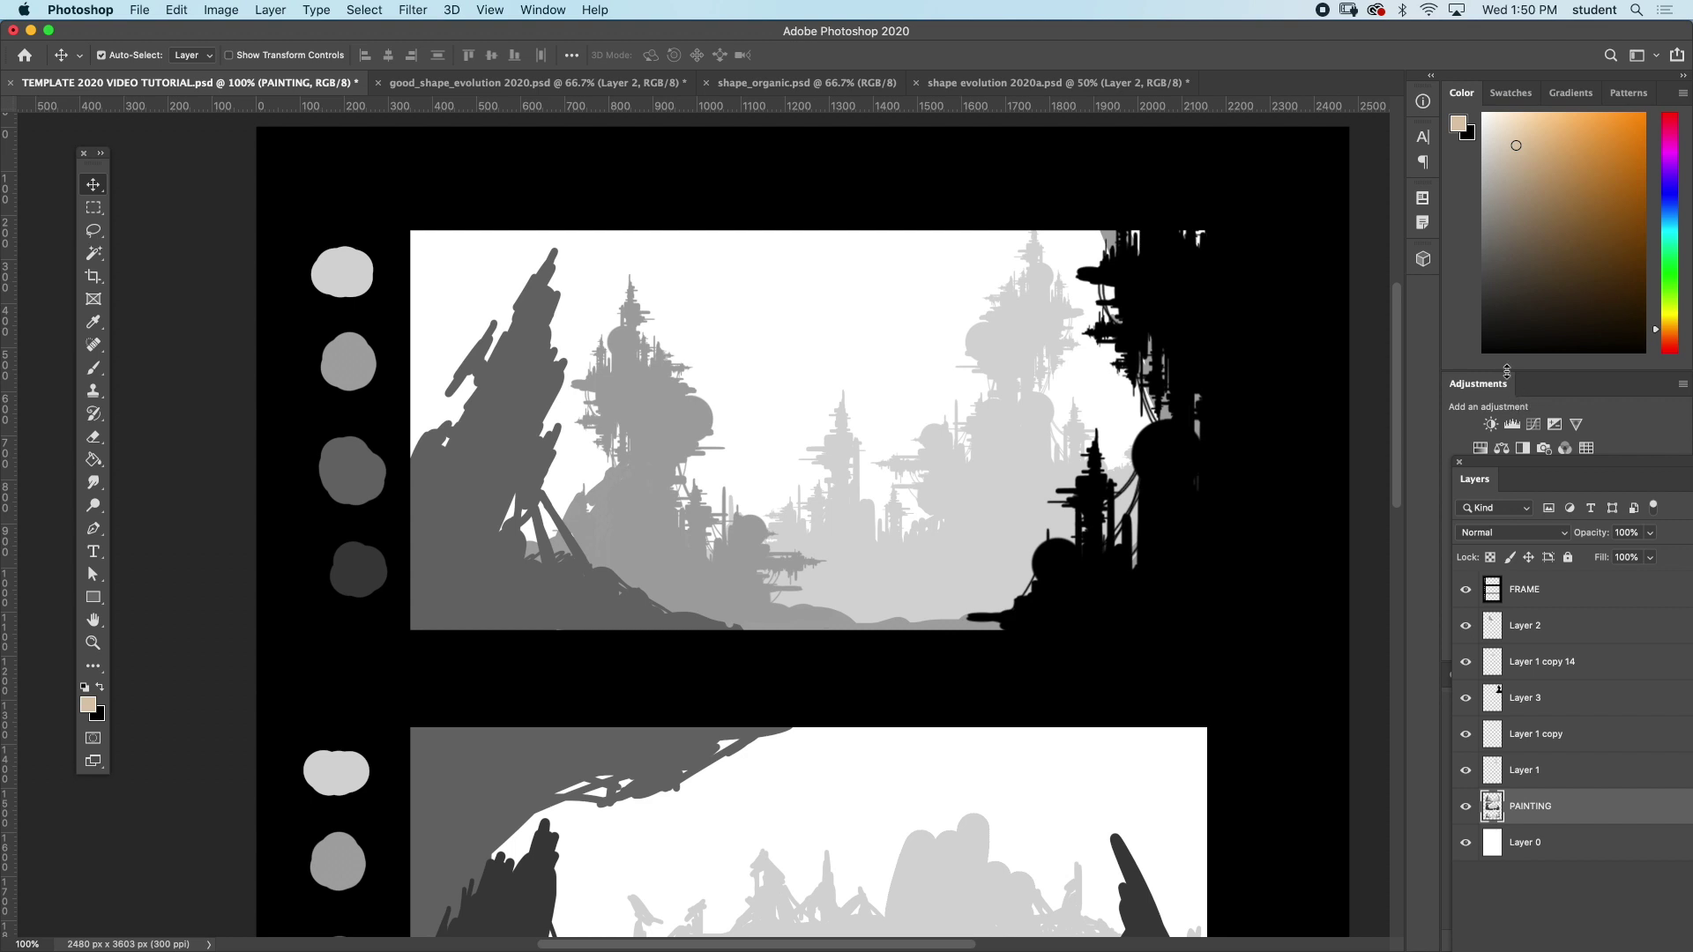
- Merge Layer 2 and all the layers beneath it down into the PAINTING layer, keeping FRAME and Layer 0 separate
drag(1489, 479, 1124, 208)
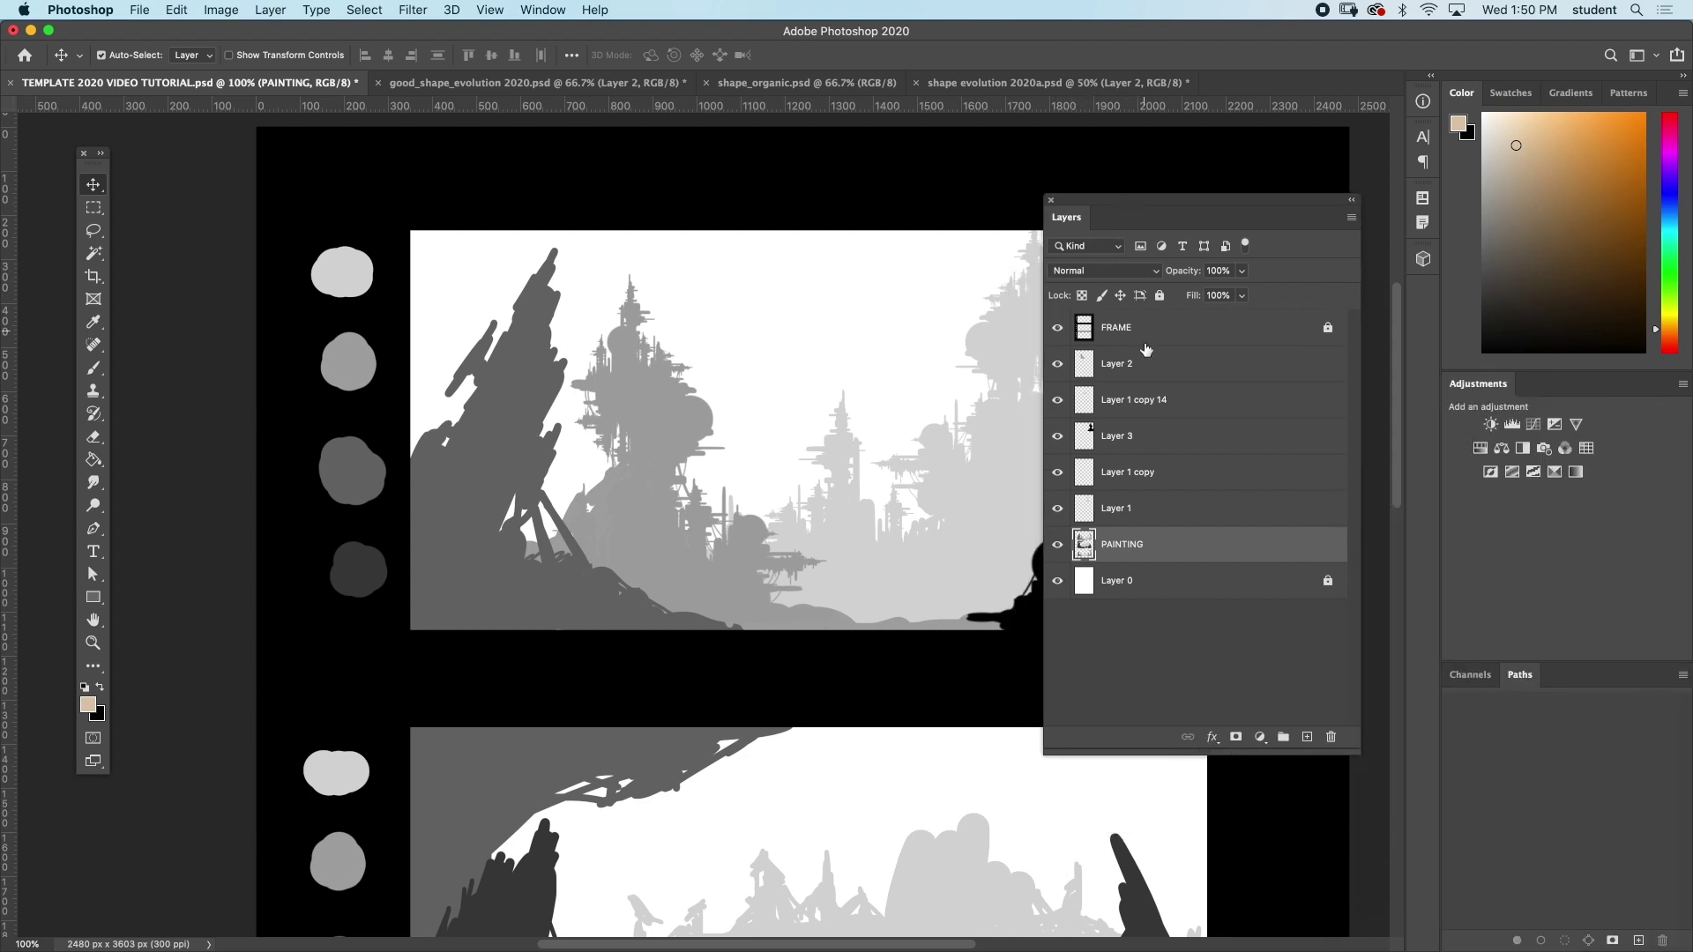
click(1152, 376)
shift+click(1170, 553)
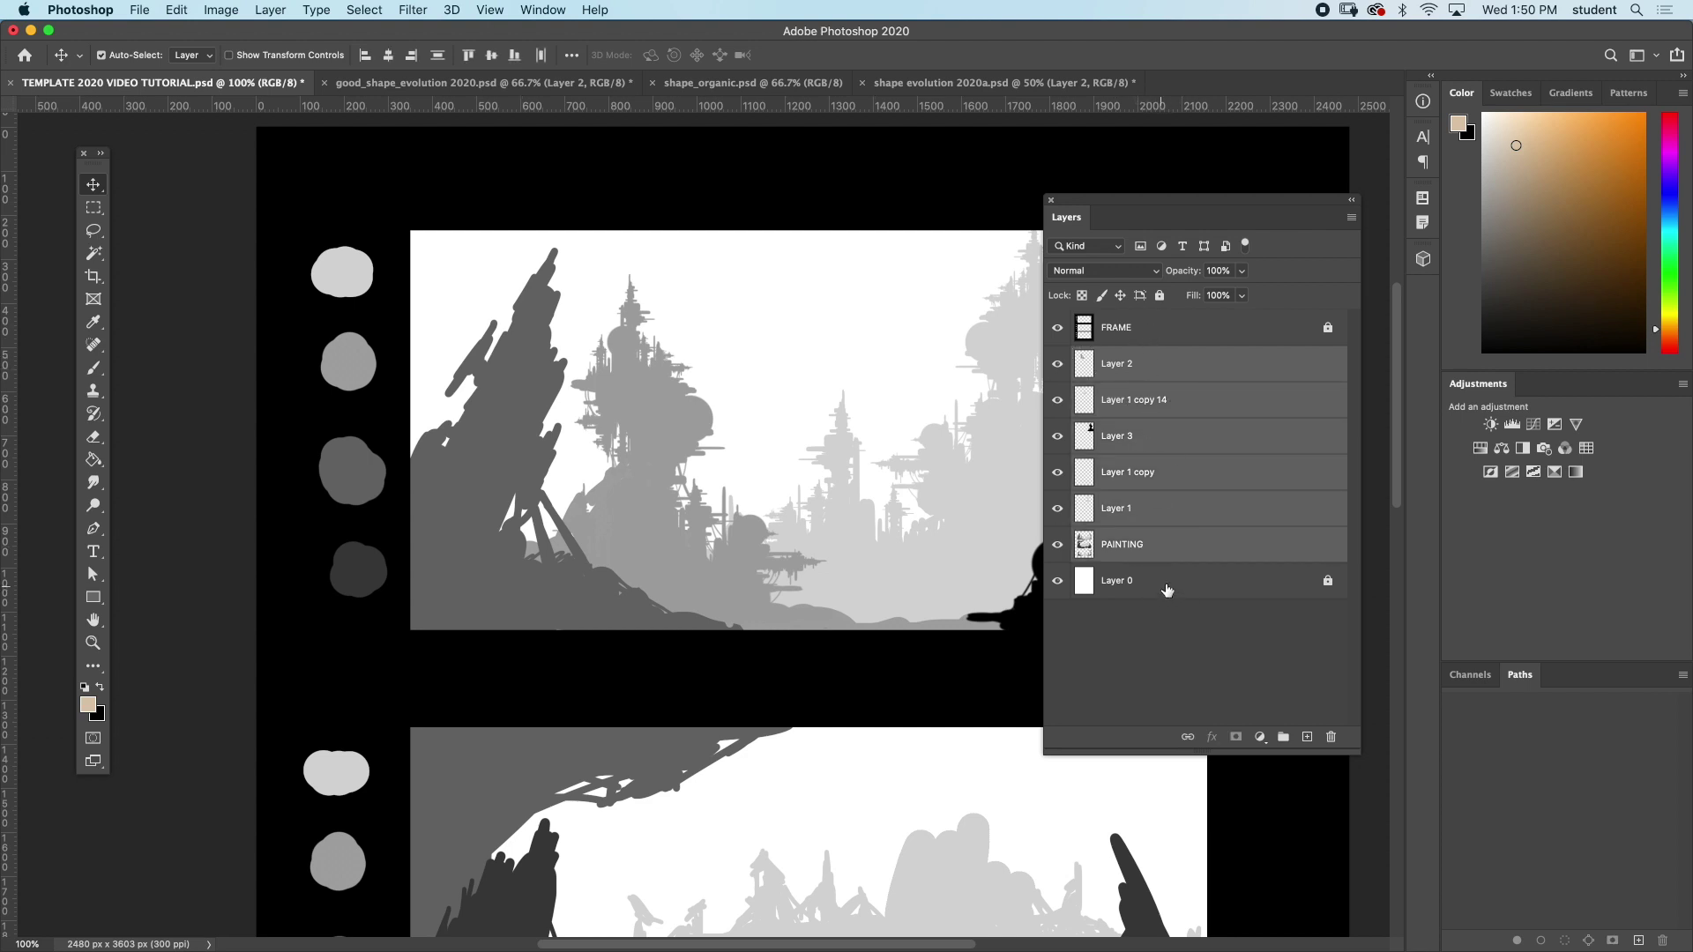
drag(1144, 216, 1154, 211)
click(1165, 512)
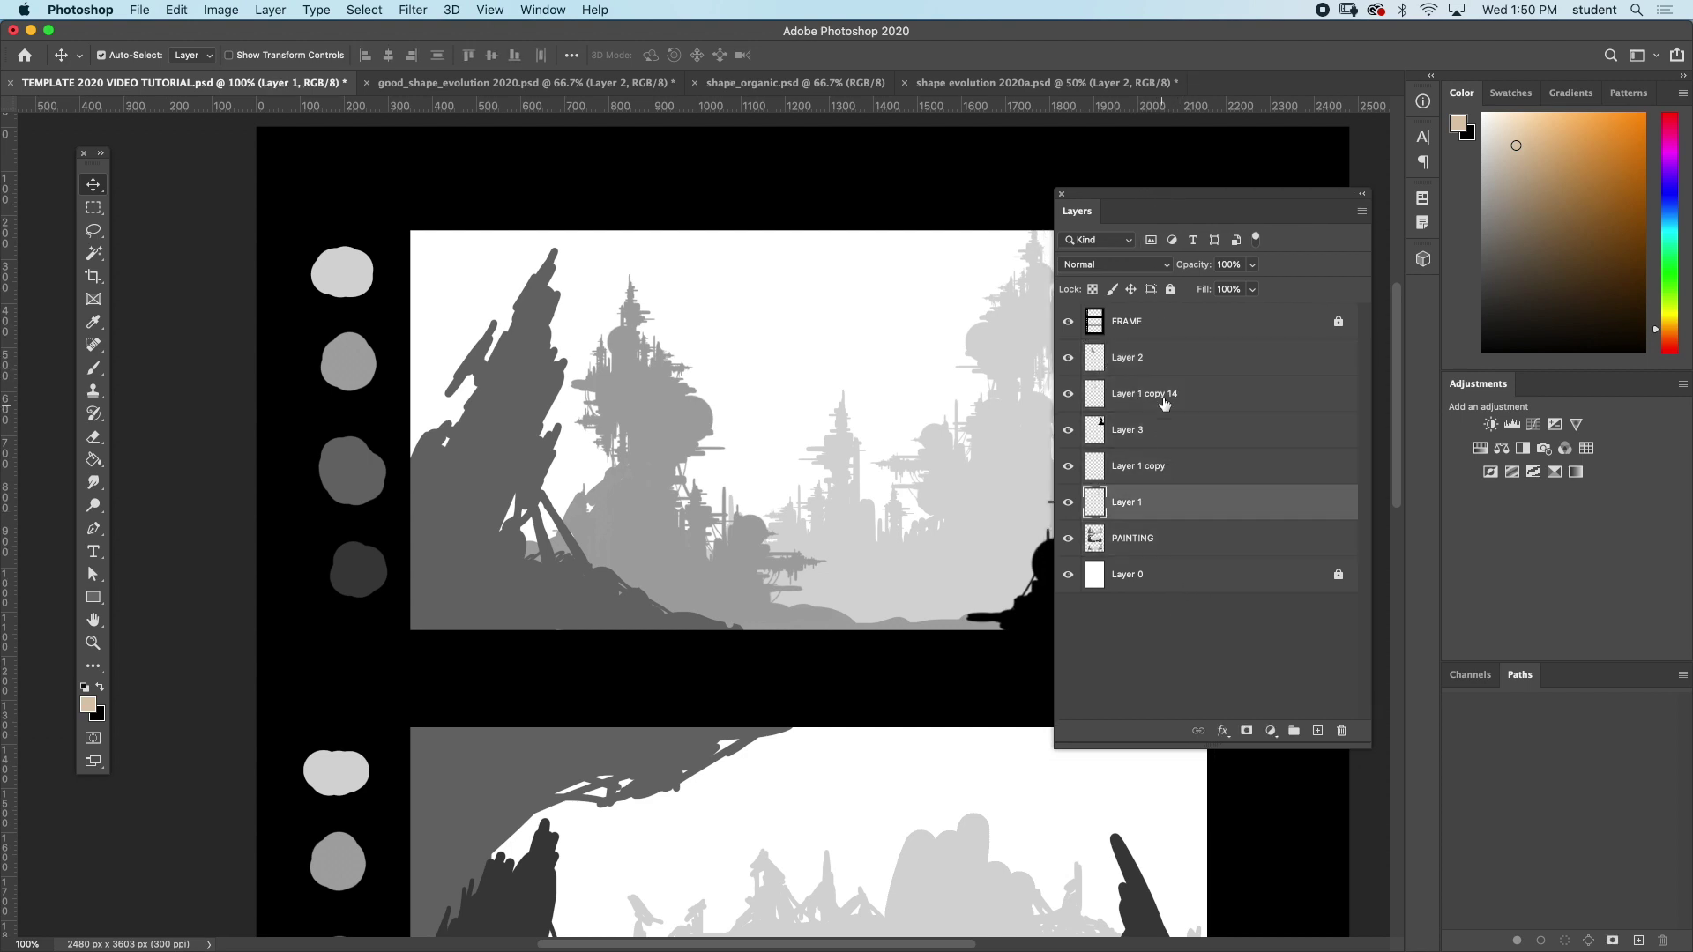
click(1107, 357)
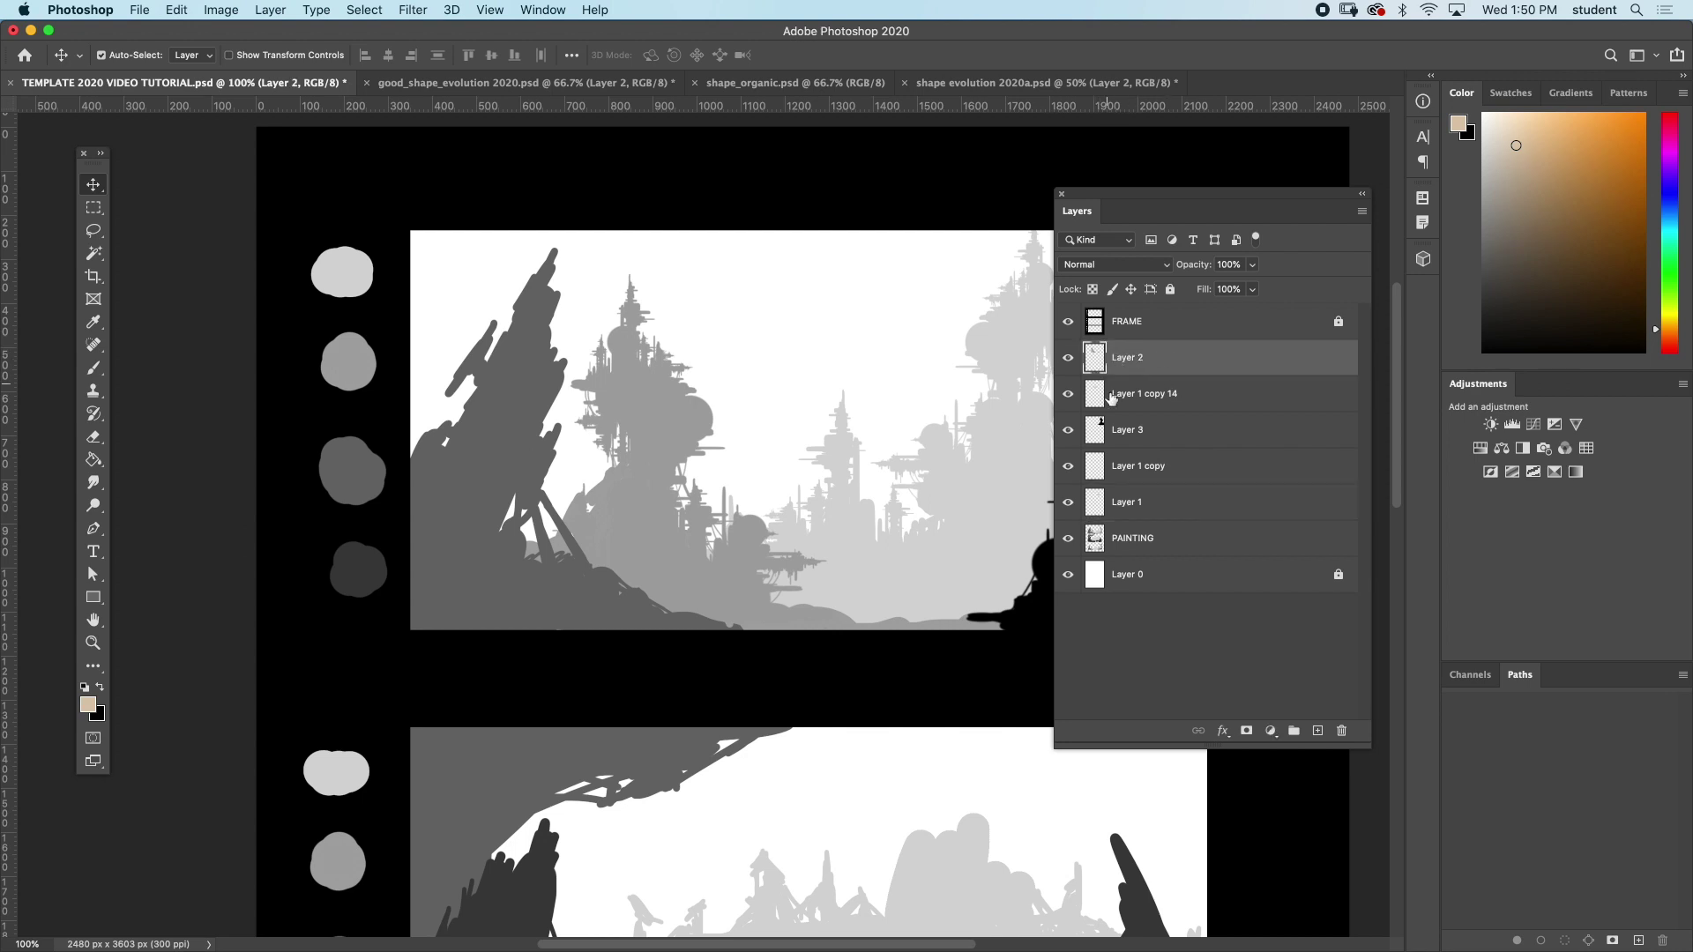
key(super+e)
key(super+e)
key(super+e)
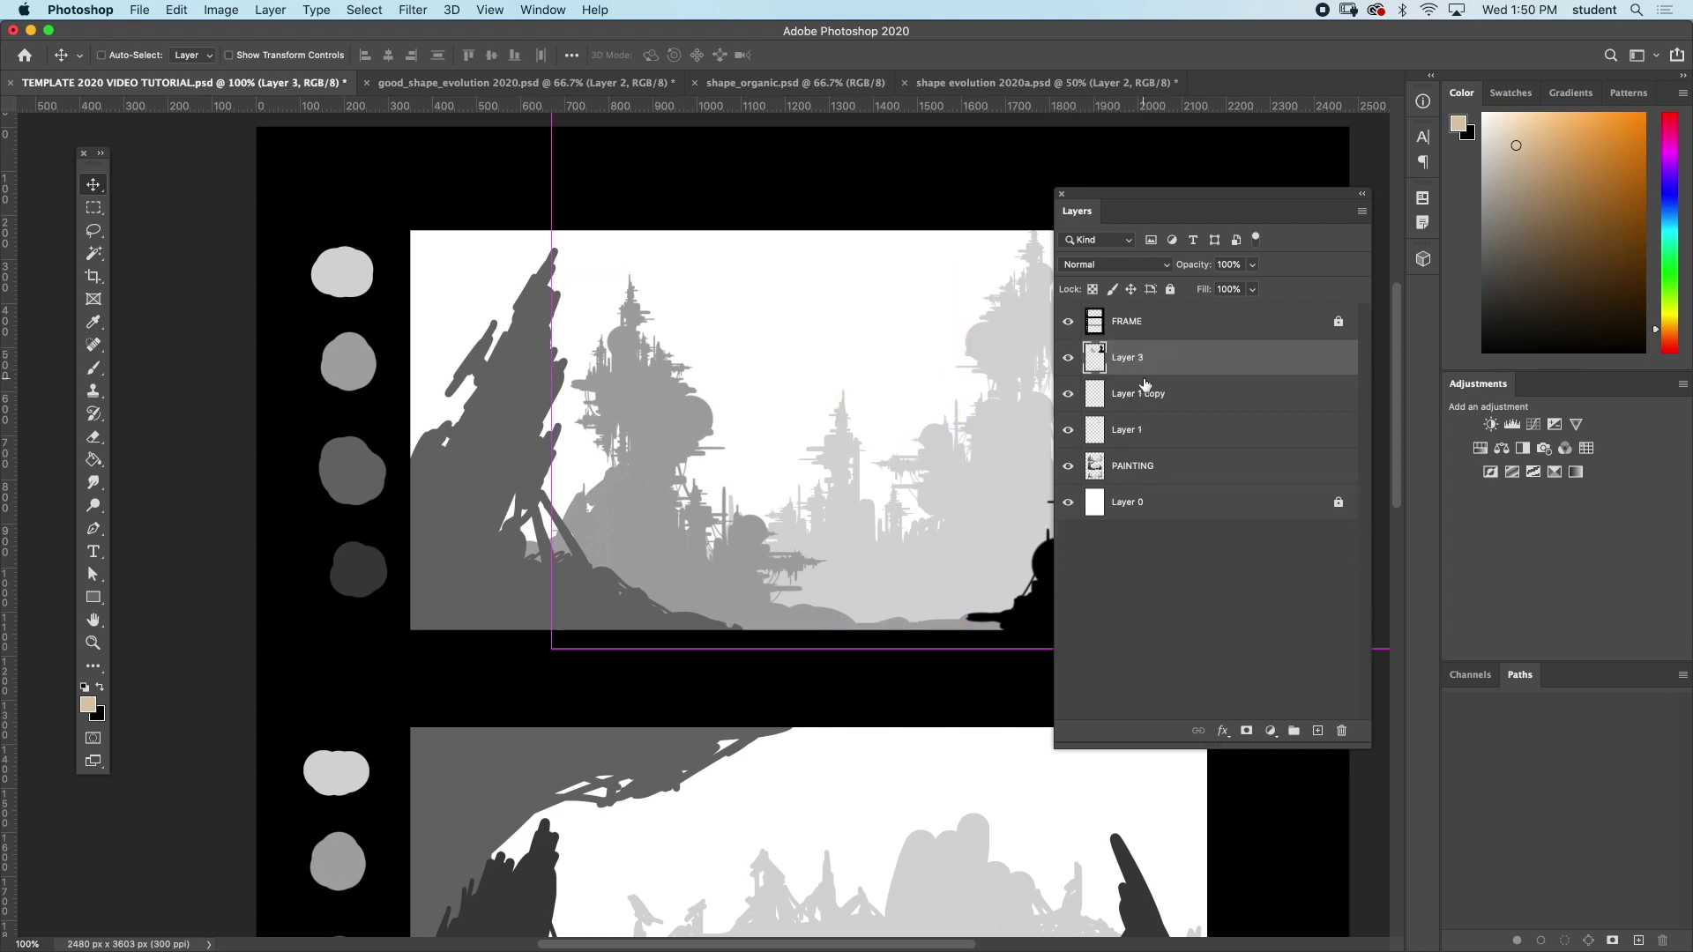
key(super+e)
key(super+e)
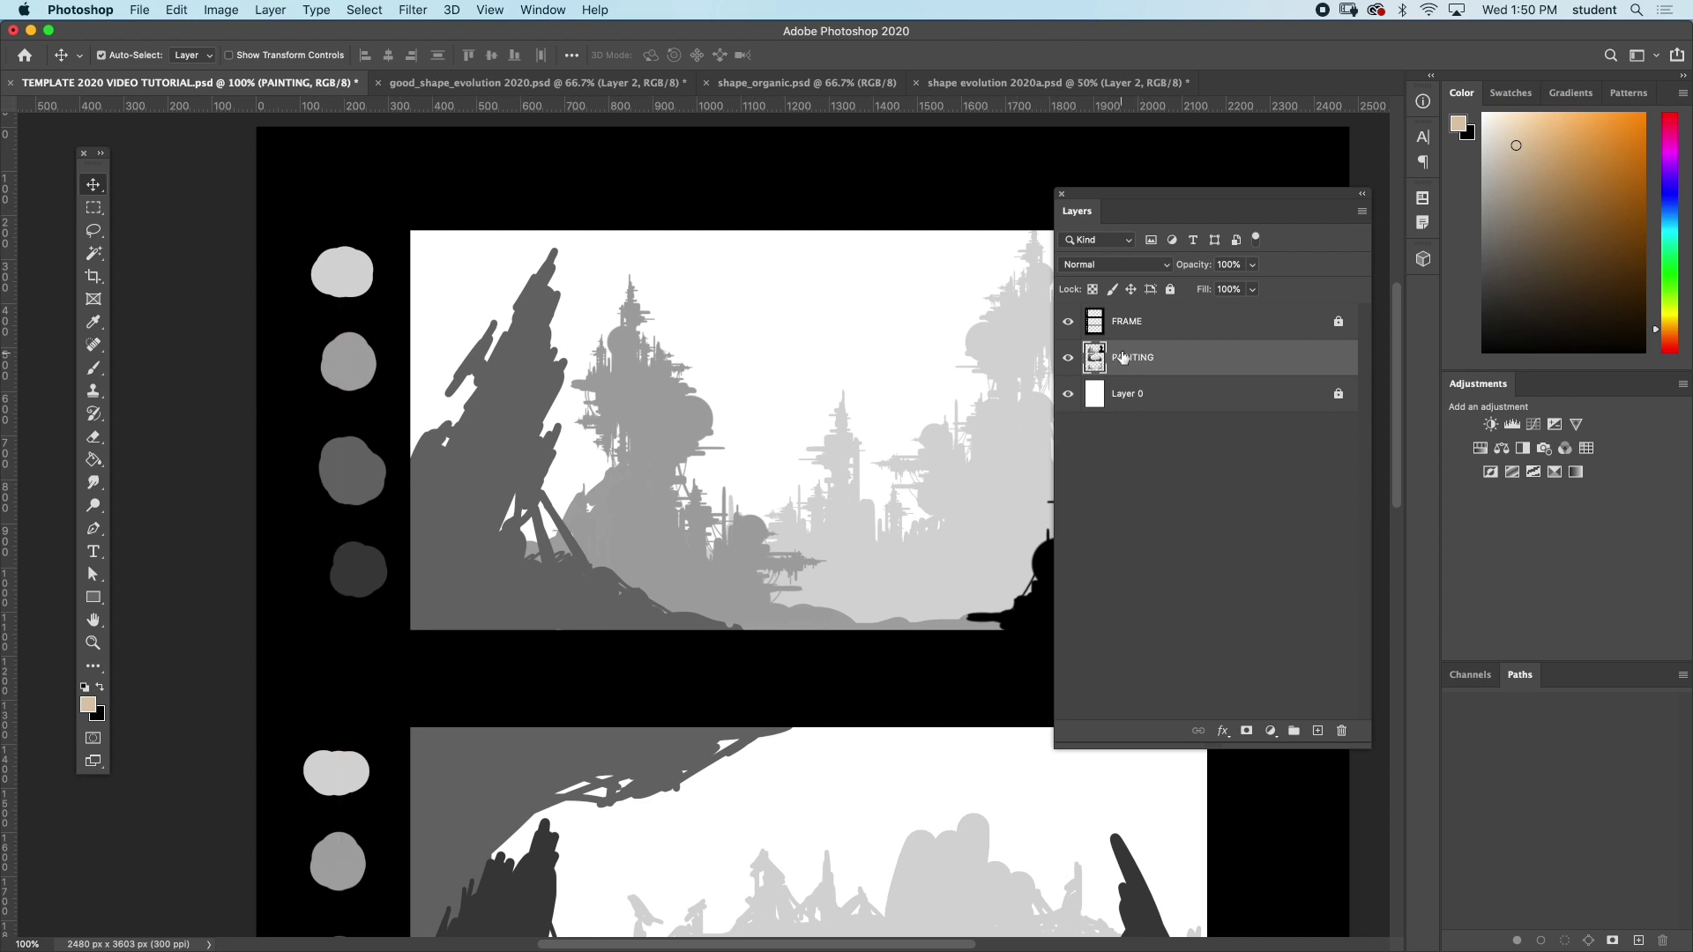
drag(1134, 208, 1320, 335)
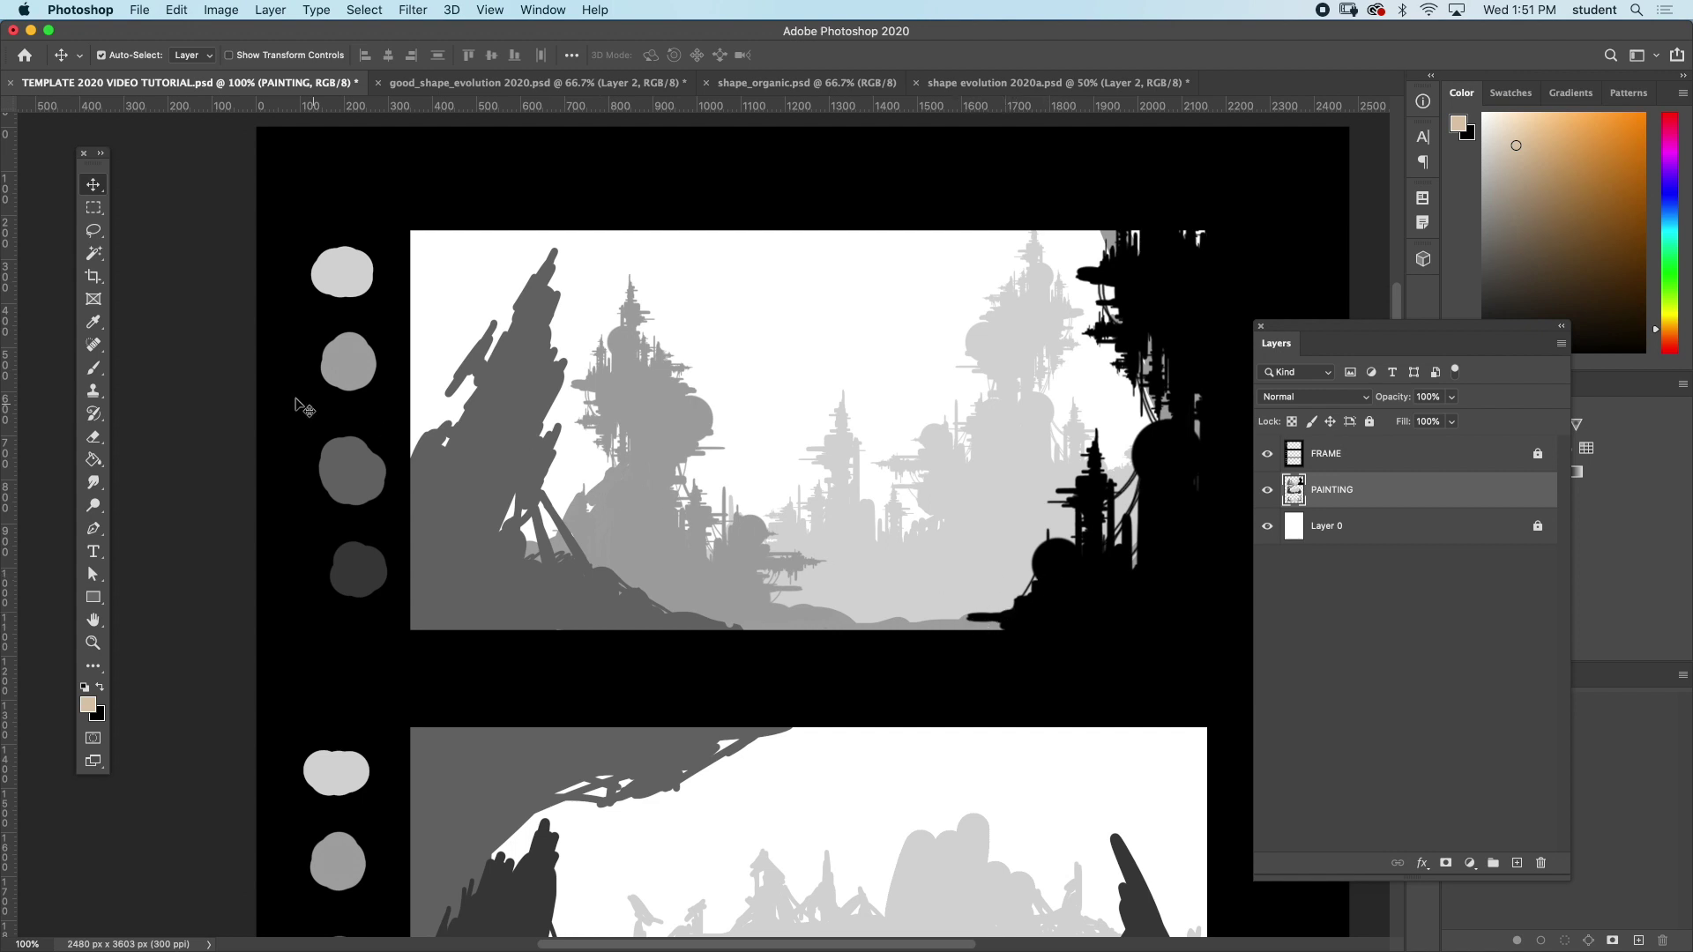
- Set up the Brush tool with black sampled from the dark foreground, a size of 60 px and 100% opacity
click(94, 368)
alt+click(1098, 599)
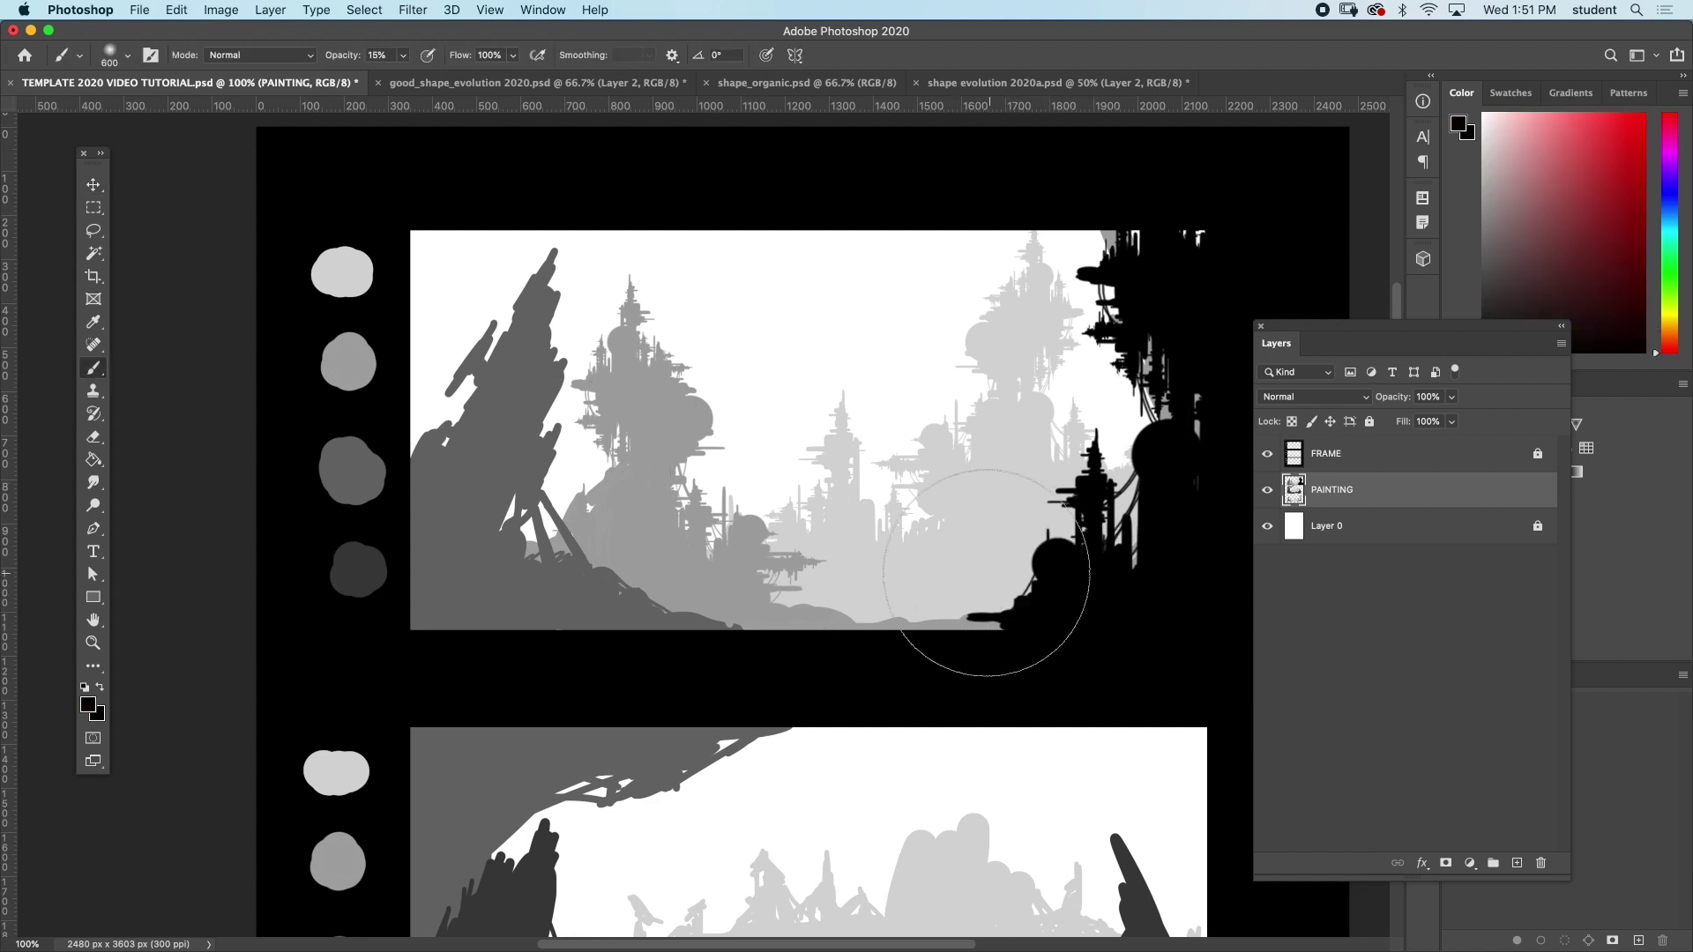
key(bracketleft)
key(bracketleft)
key(bracketleft)
key(bracketleft)
key(bracketleft)
key(bracketleft)
key(bracketleft)
key(bracketleft)
key(bracketleft)
key(bracketleft)
key(bracketleft)
click(403, 54)
drag(403, 80, 603, 92)
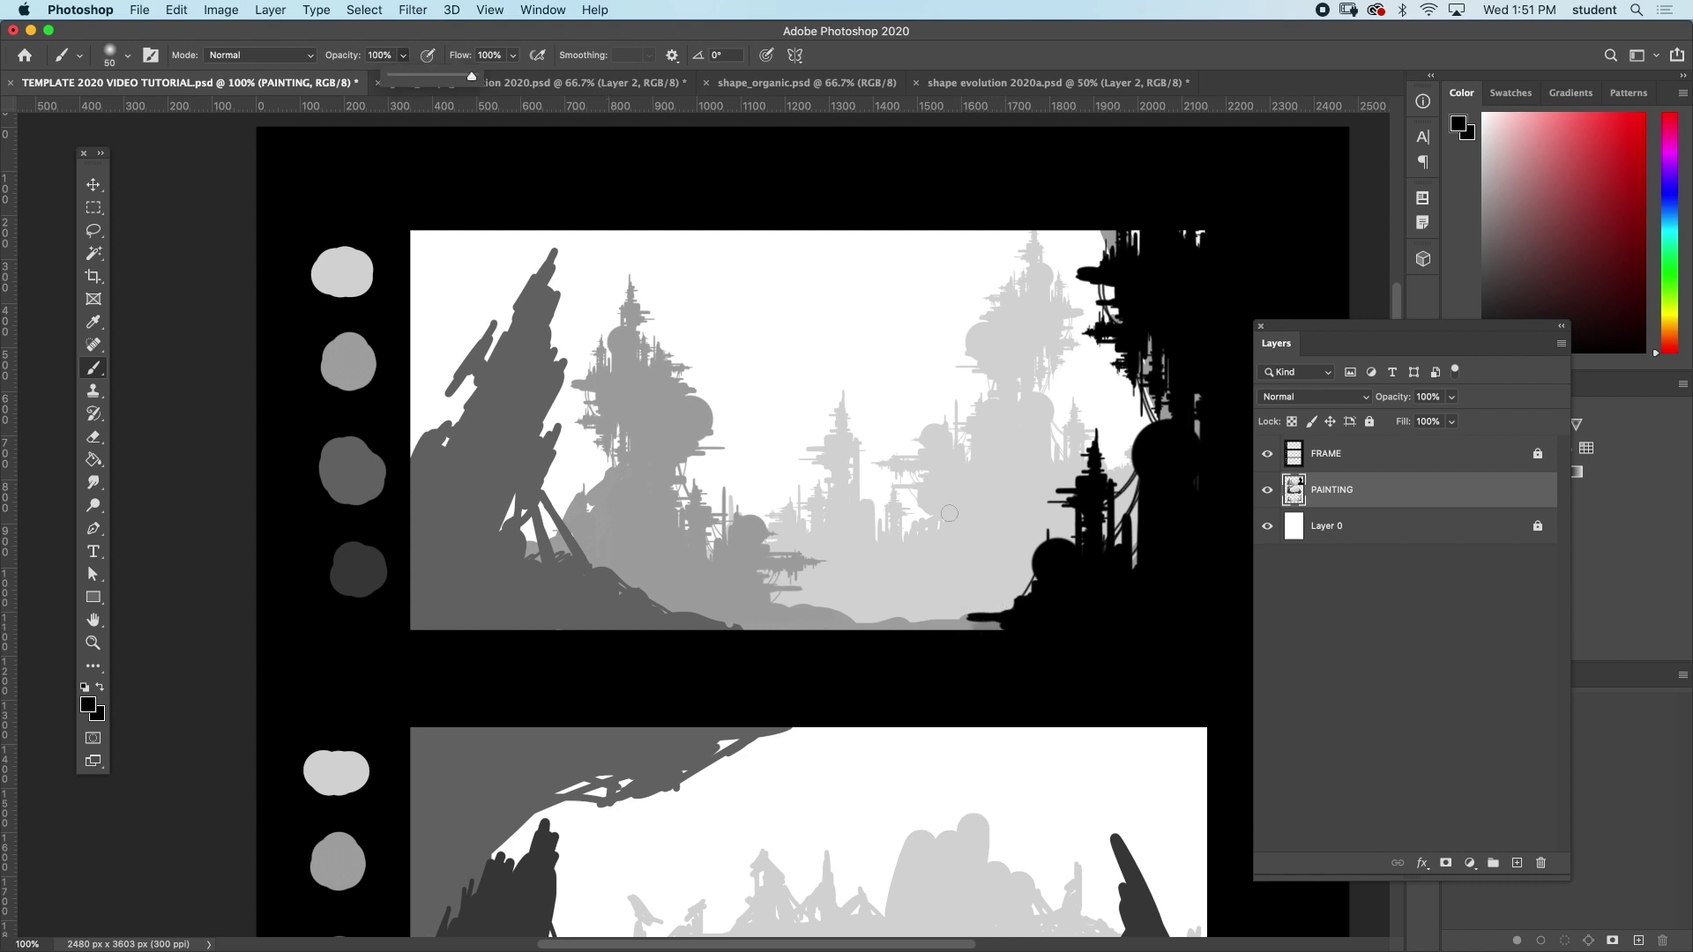
- Paint rounded black ground along the lower edge of the first scene, beside the dark tower, using 100% brush hardness
click(128, 55)
drag(181, 150, 211, 150)
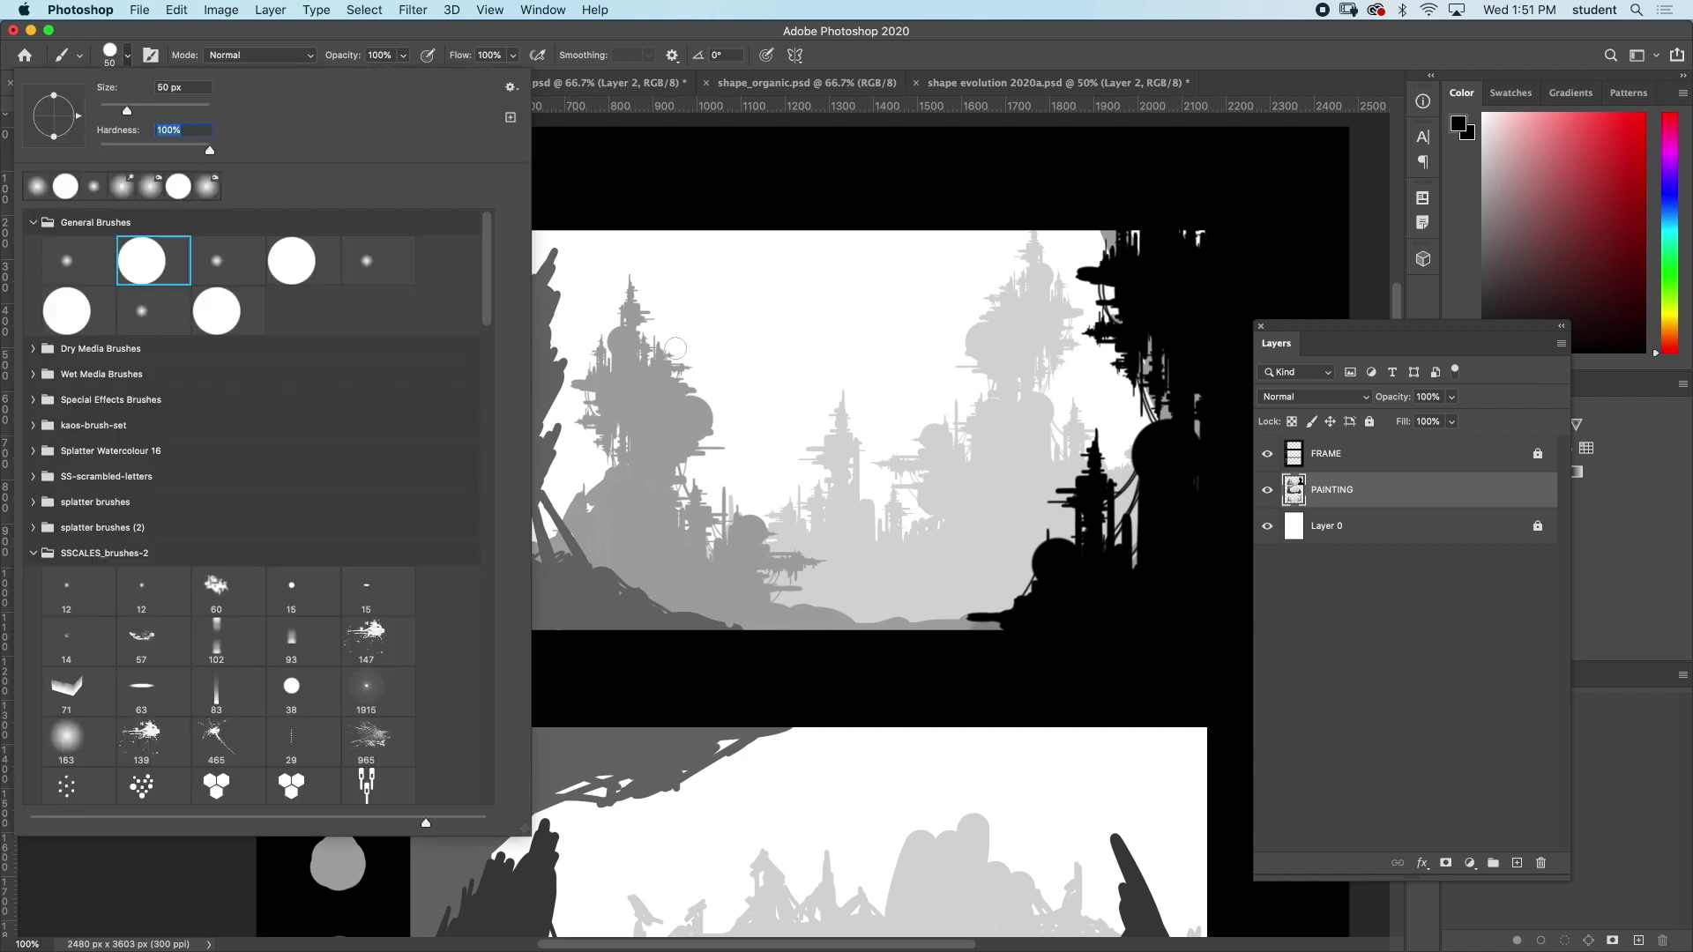
key(Return)
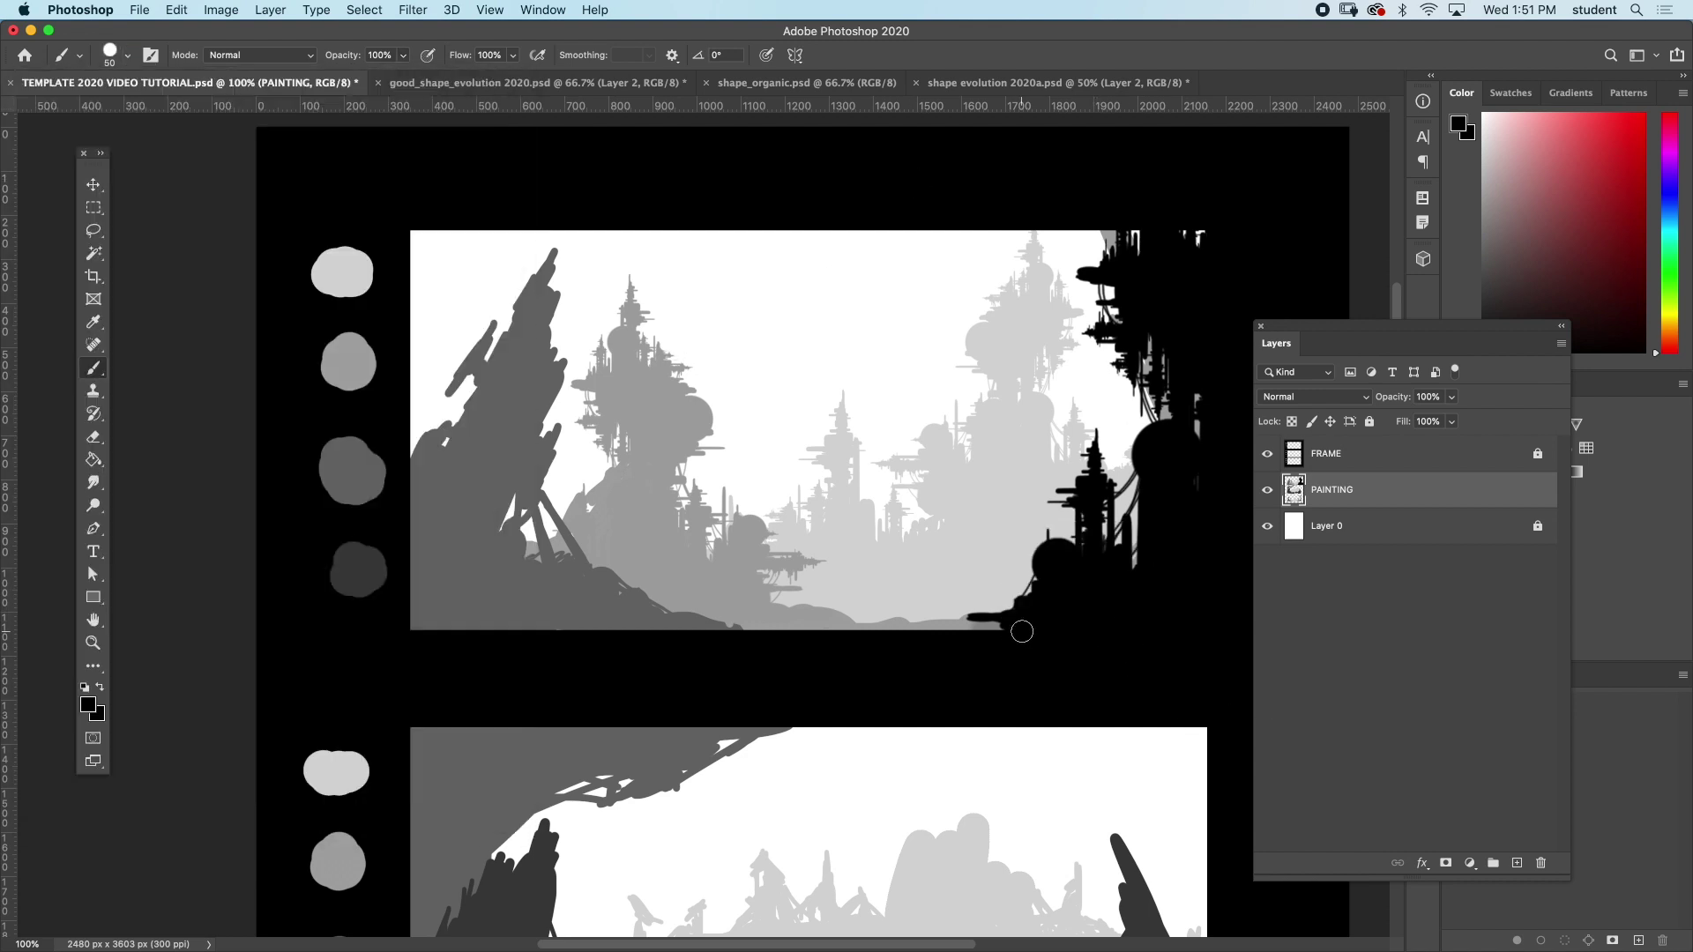
mouse_move(1020, 627)
mouse_down()
mouse_move(909, 645)
mouse_move(991, 617)
mouse_move(1113, 636)
mouse_up()
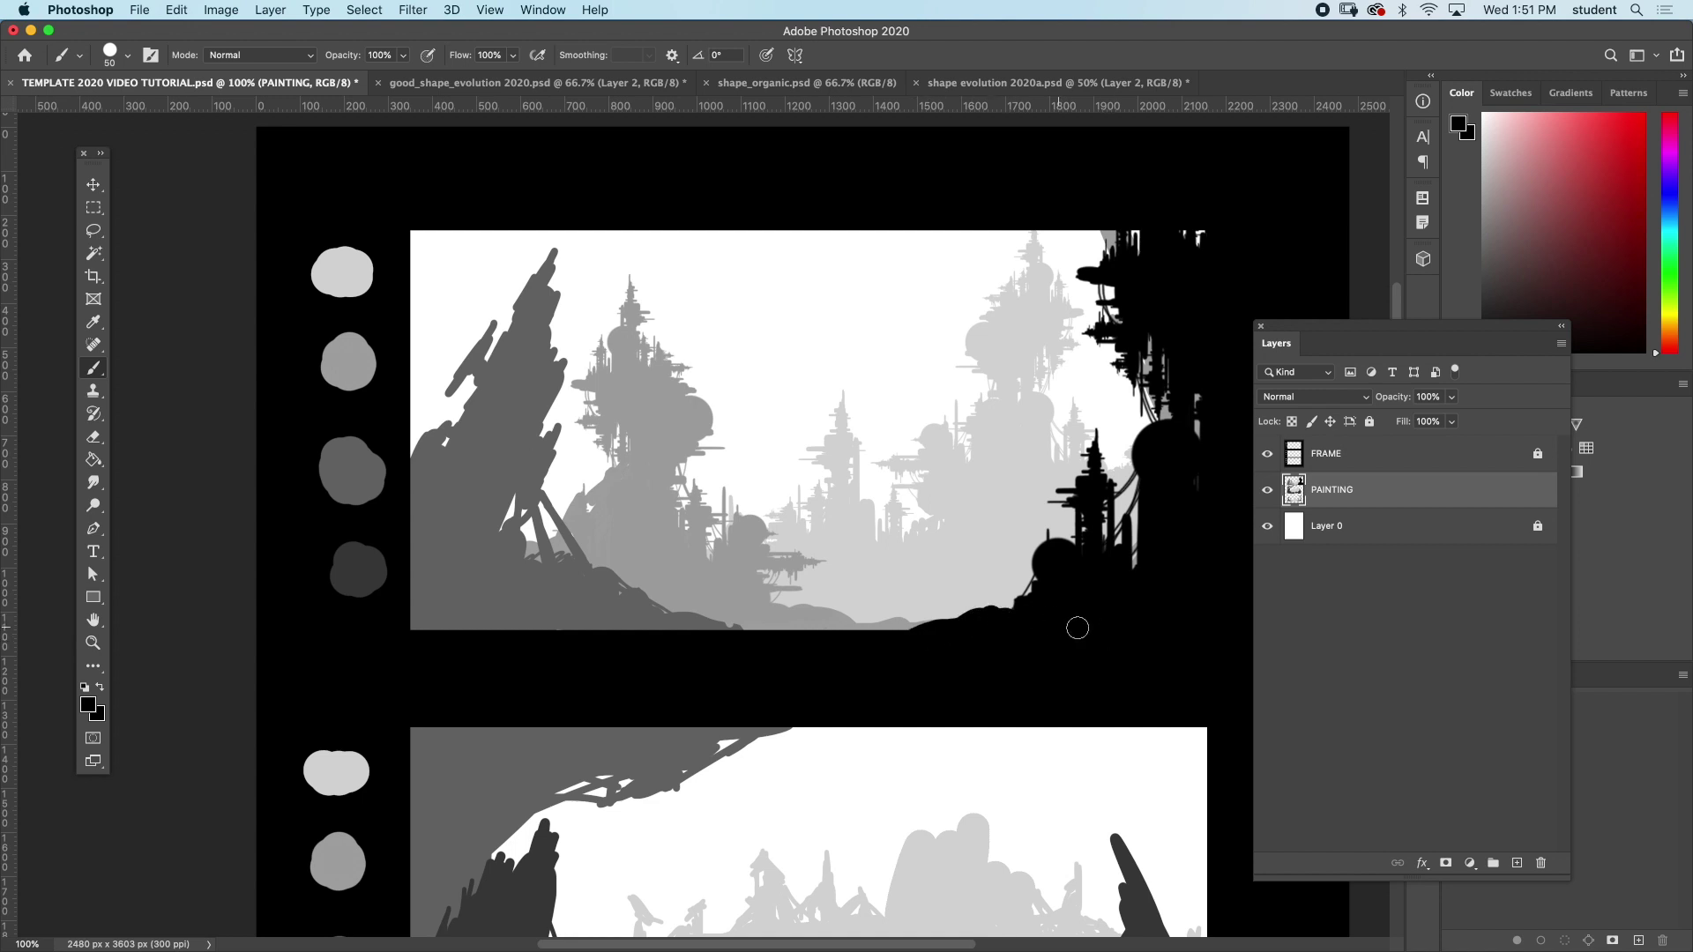
- Outline a jagged mountain range across the pale valley between the towers with the Lasso tool, closing the selection below the frame edge
key(space)
click(95, 645)
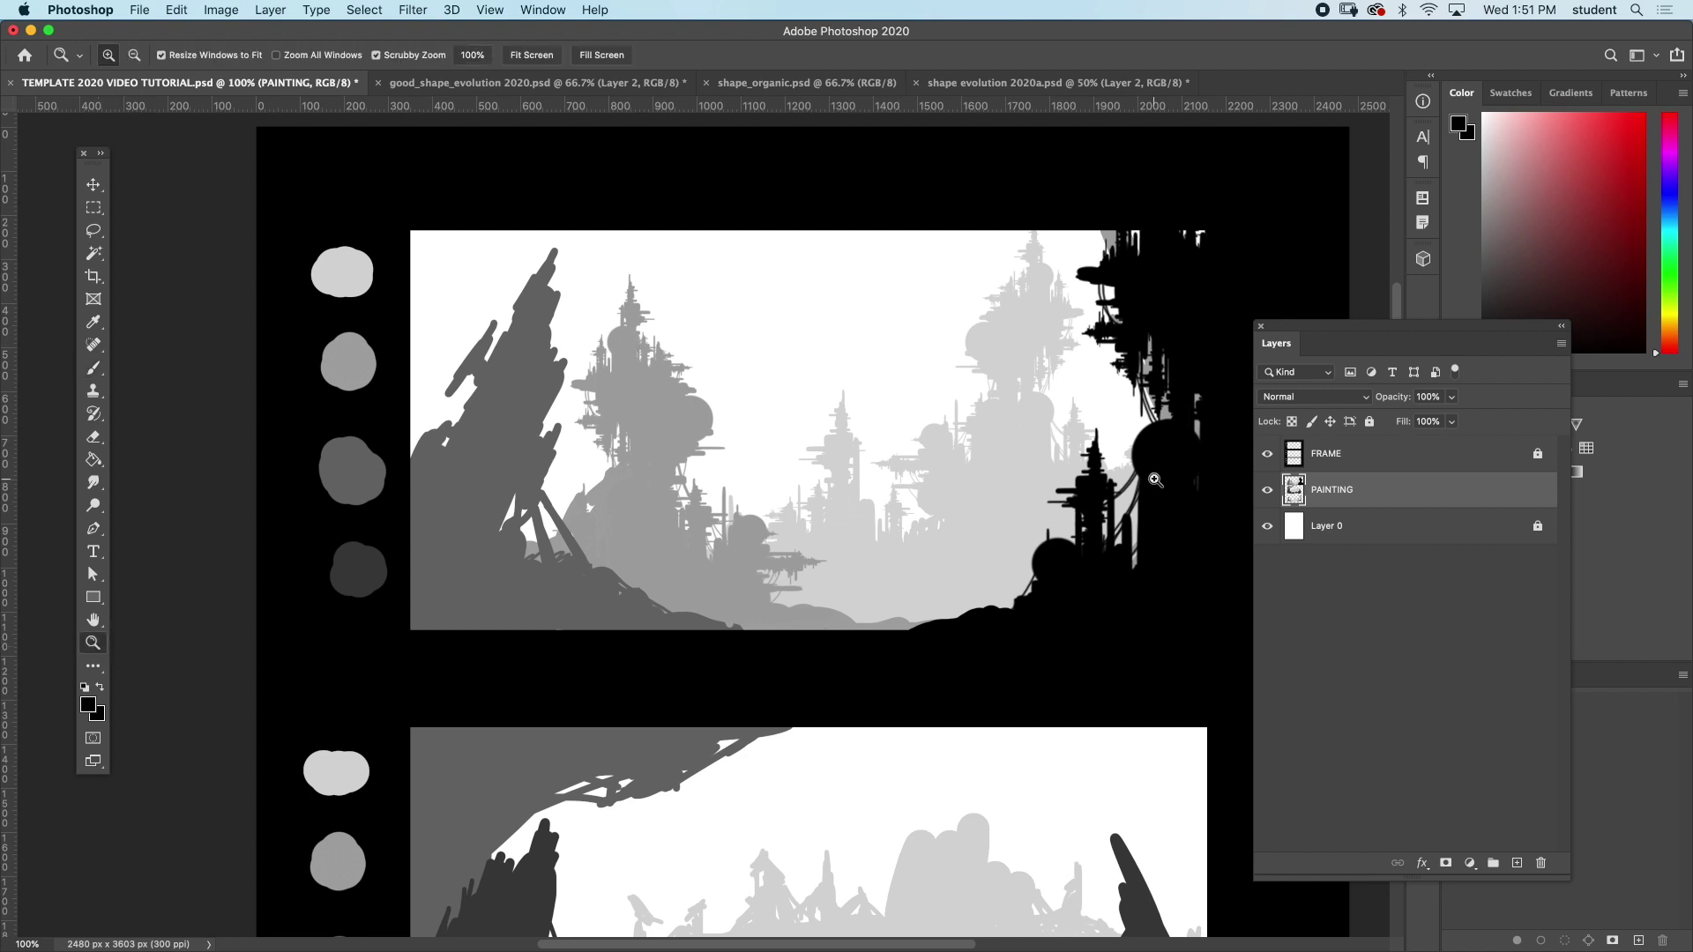
click(1031, 509)
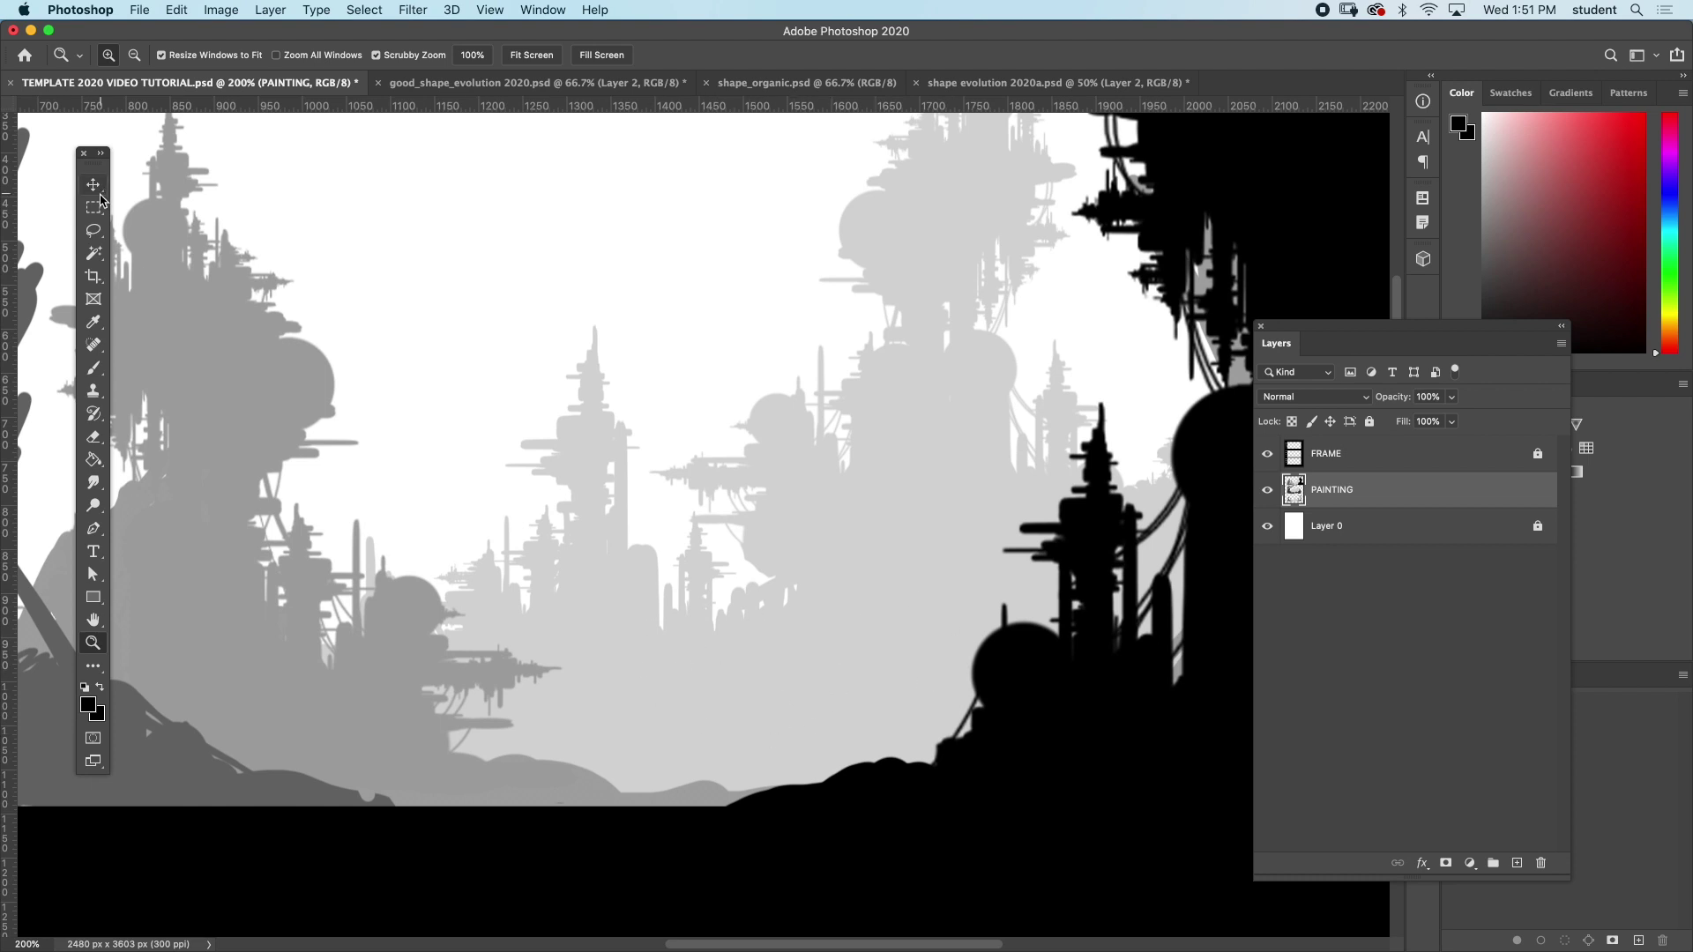
click(94, 231)
right_click(96, 232)
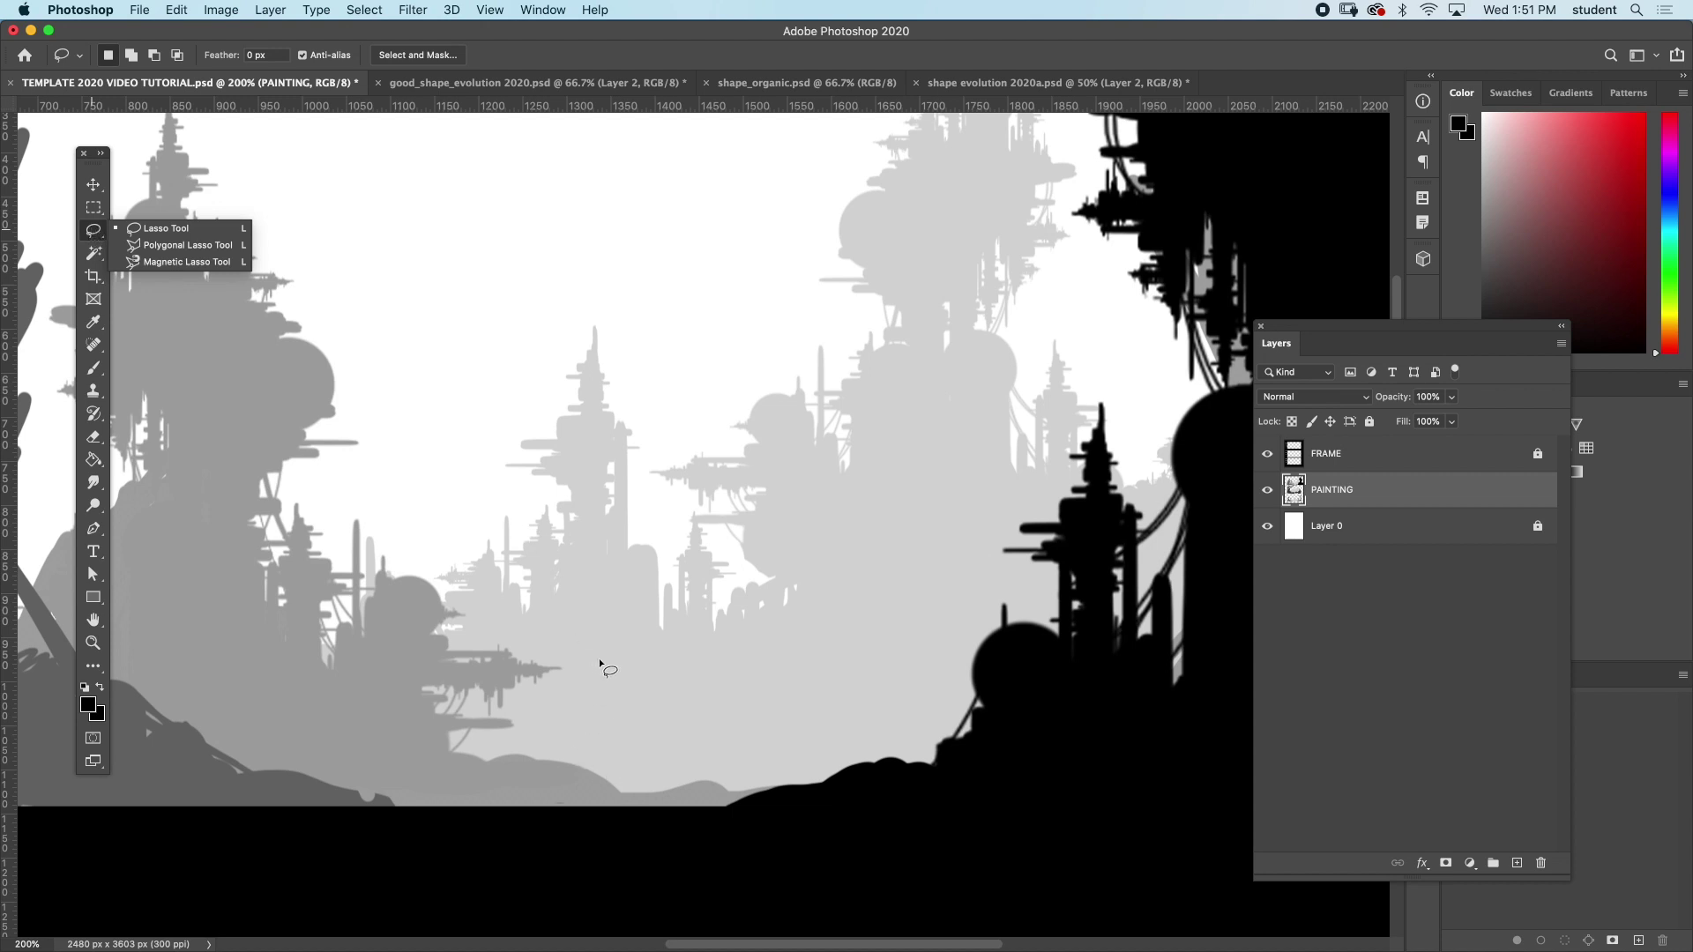
drag(533, 701, 548, 701)
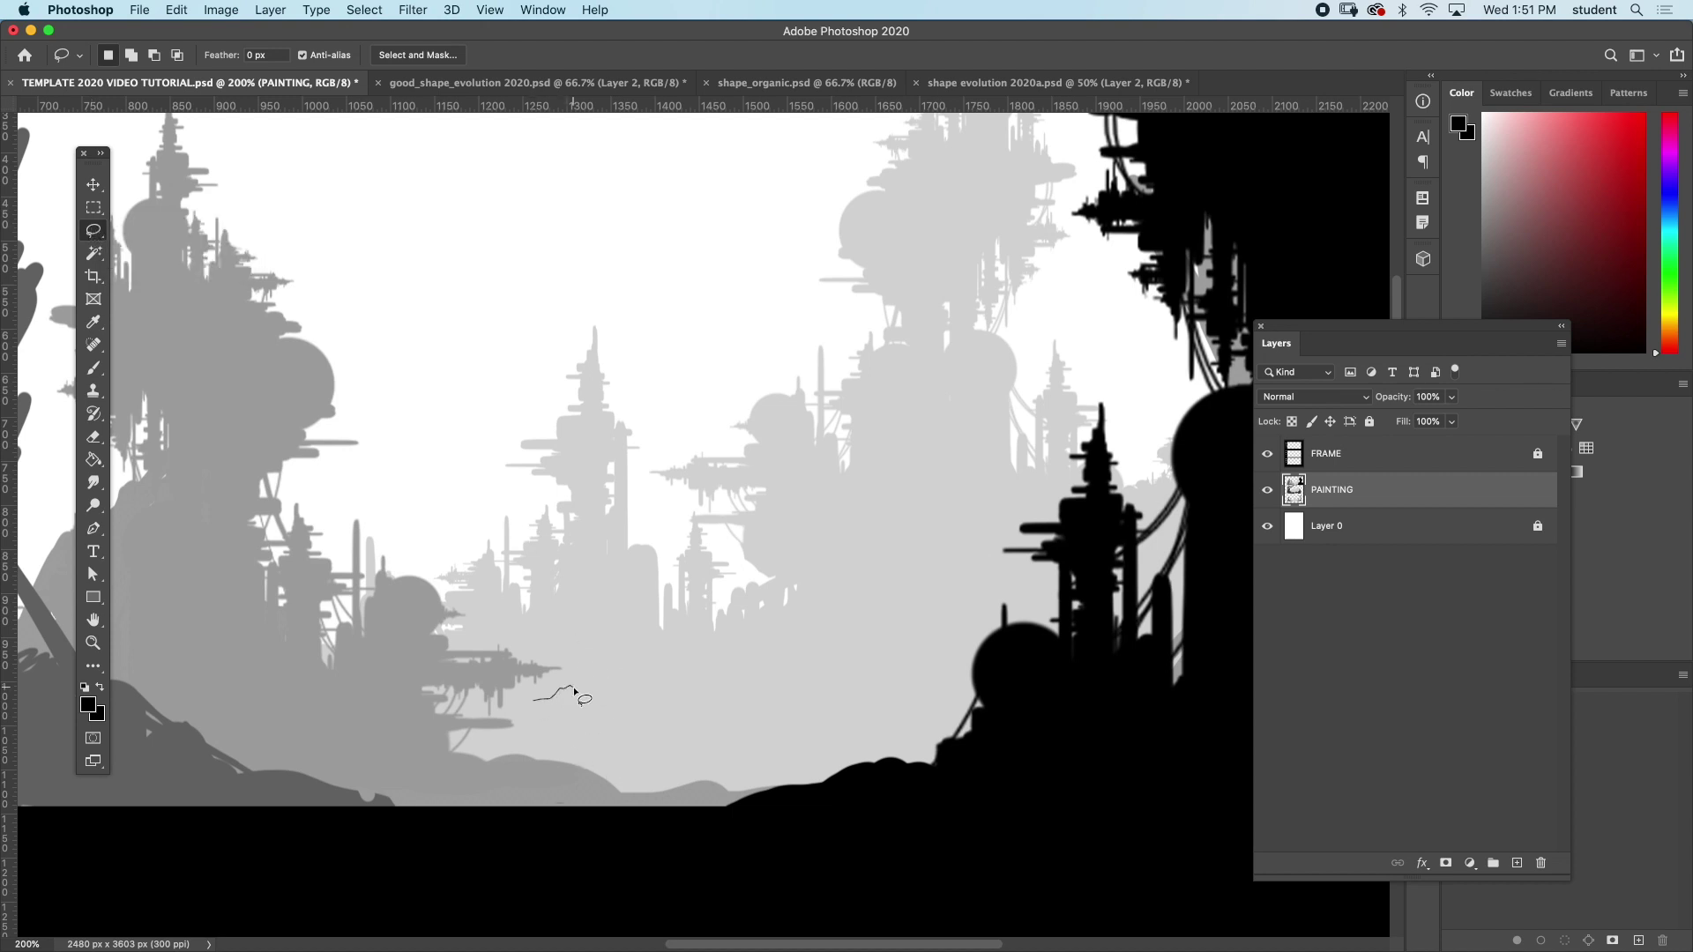
mouse_move(611, 681)
mouse_down()
mouse_move(617, 661)
mouse_move(686, 696)
mouse_move(736, 674)
mouse_move(812, 722)
mouse_move(891, 727)
mouse_up()
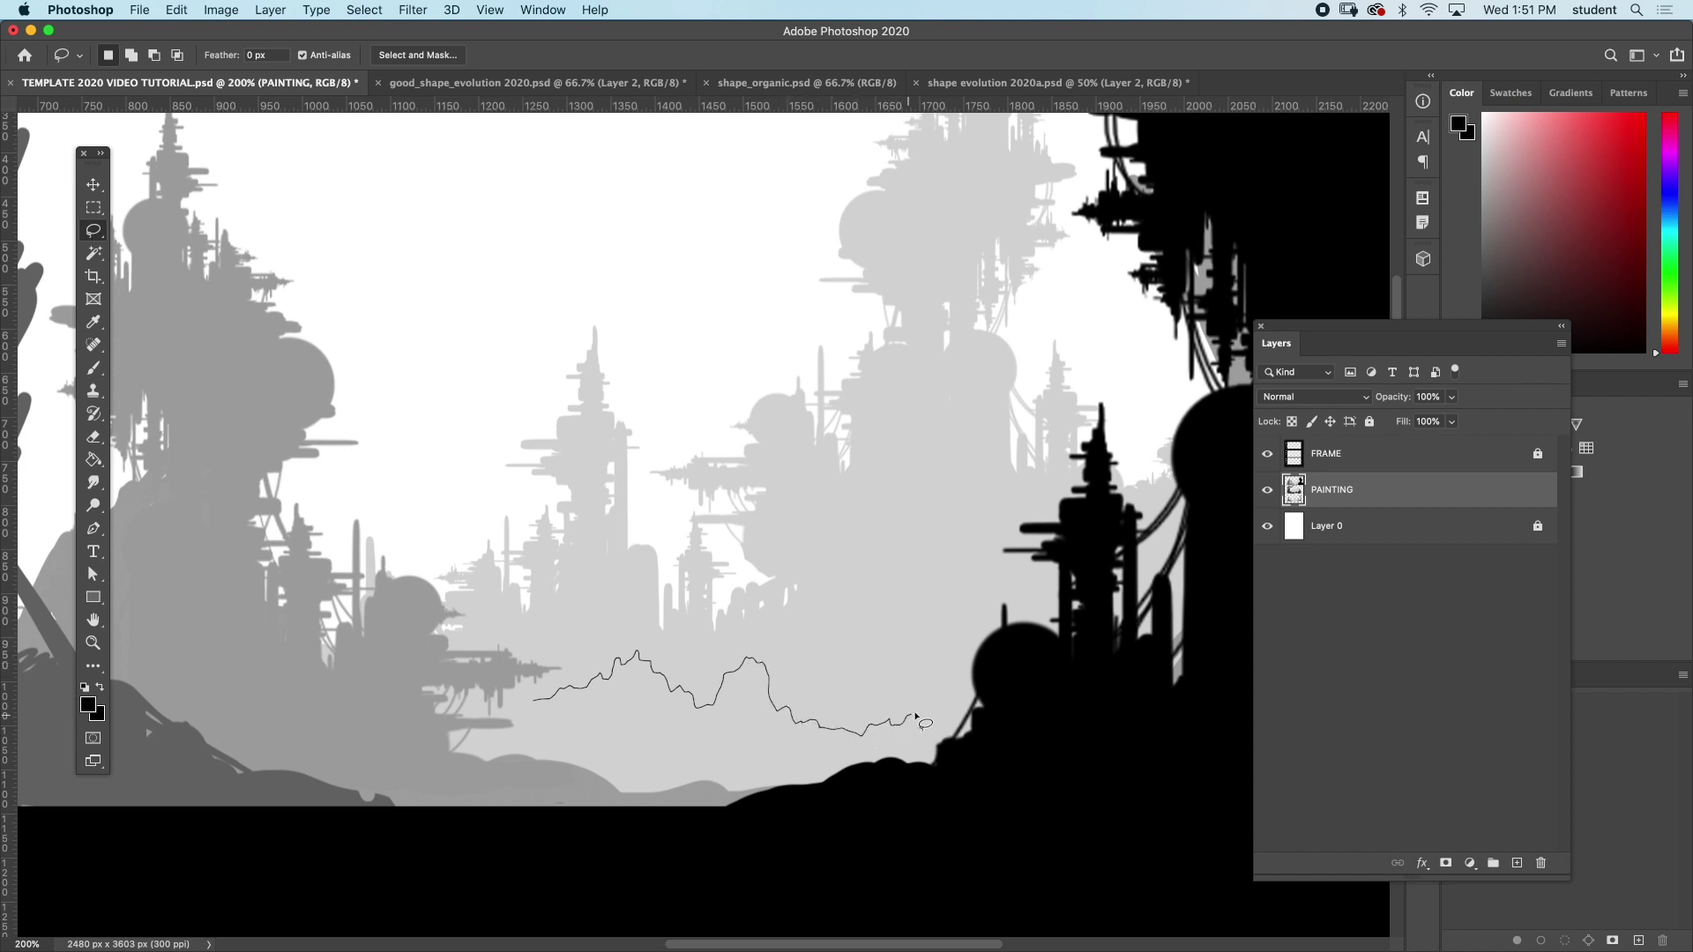
mouse_move(933, 710)
mouse_down()
mouse_move(970, 740)
mouse_move(992, 812)
mouse_move(928, 915)
mouse_move(571, 933)
mouse_move(415, 912)
mouse_move(428, 812)
mouse_move(507, 710)
mouse_move(536, 702)
mouse_up()
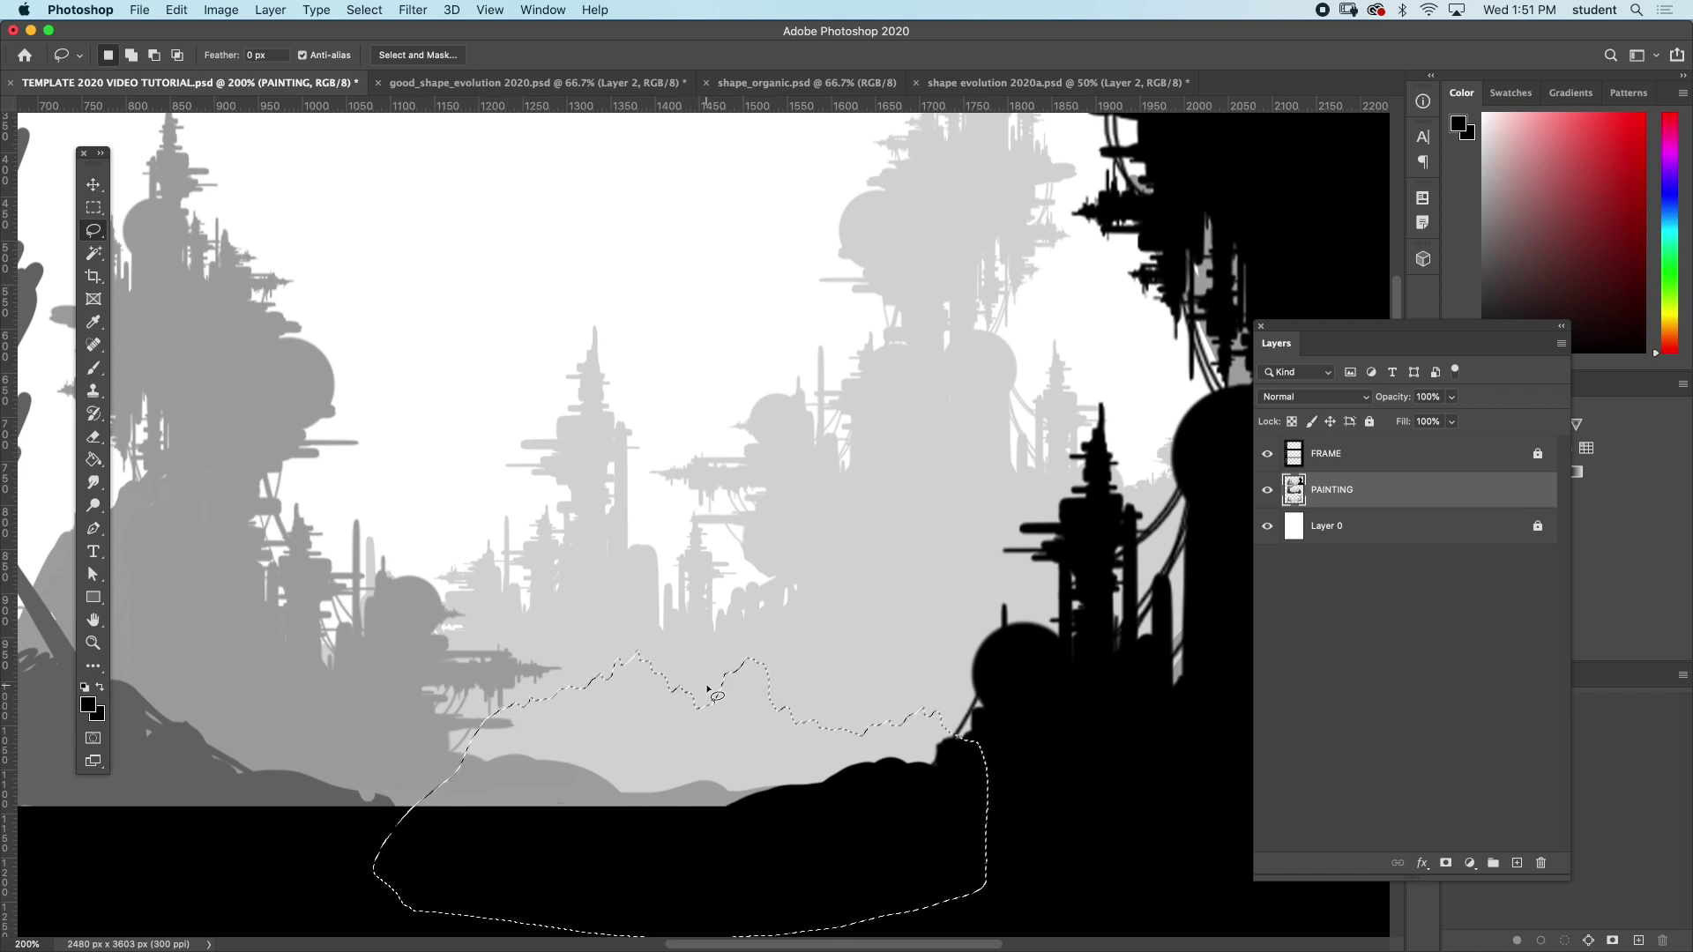
- Hide the selection edges, darken the selected mountains' peaks with the Burn tool at 17% midtone exposure, and deselect
click(98, 507)
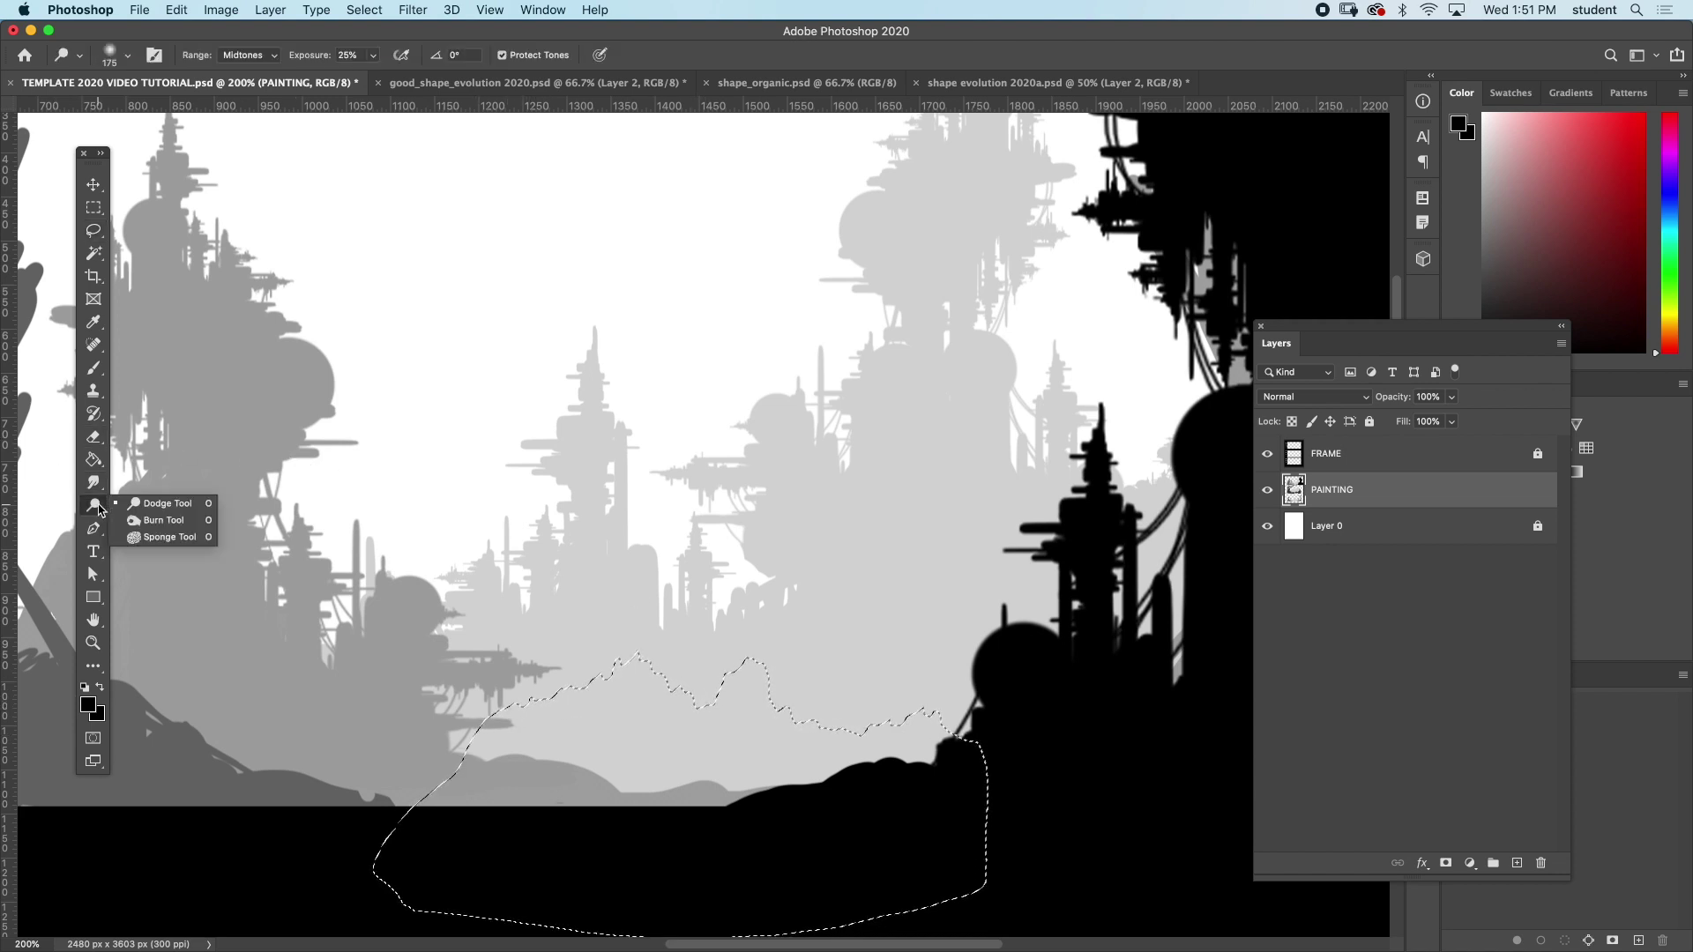
click(165, 527)
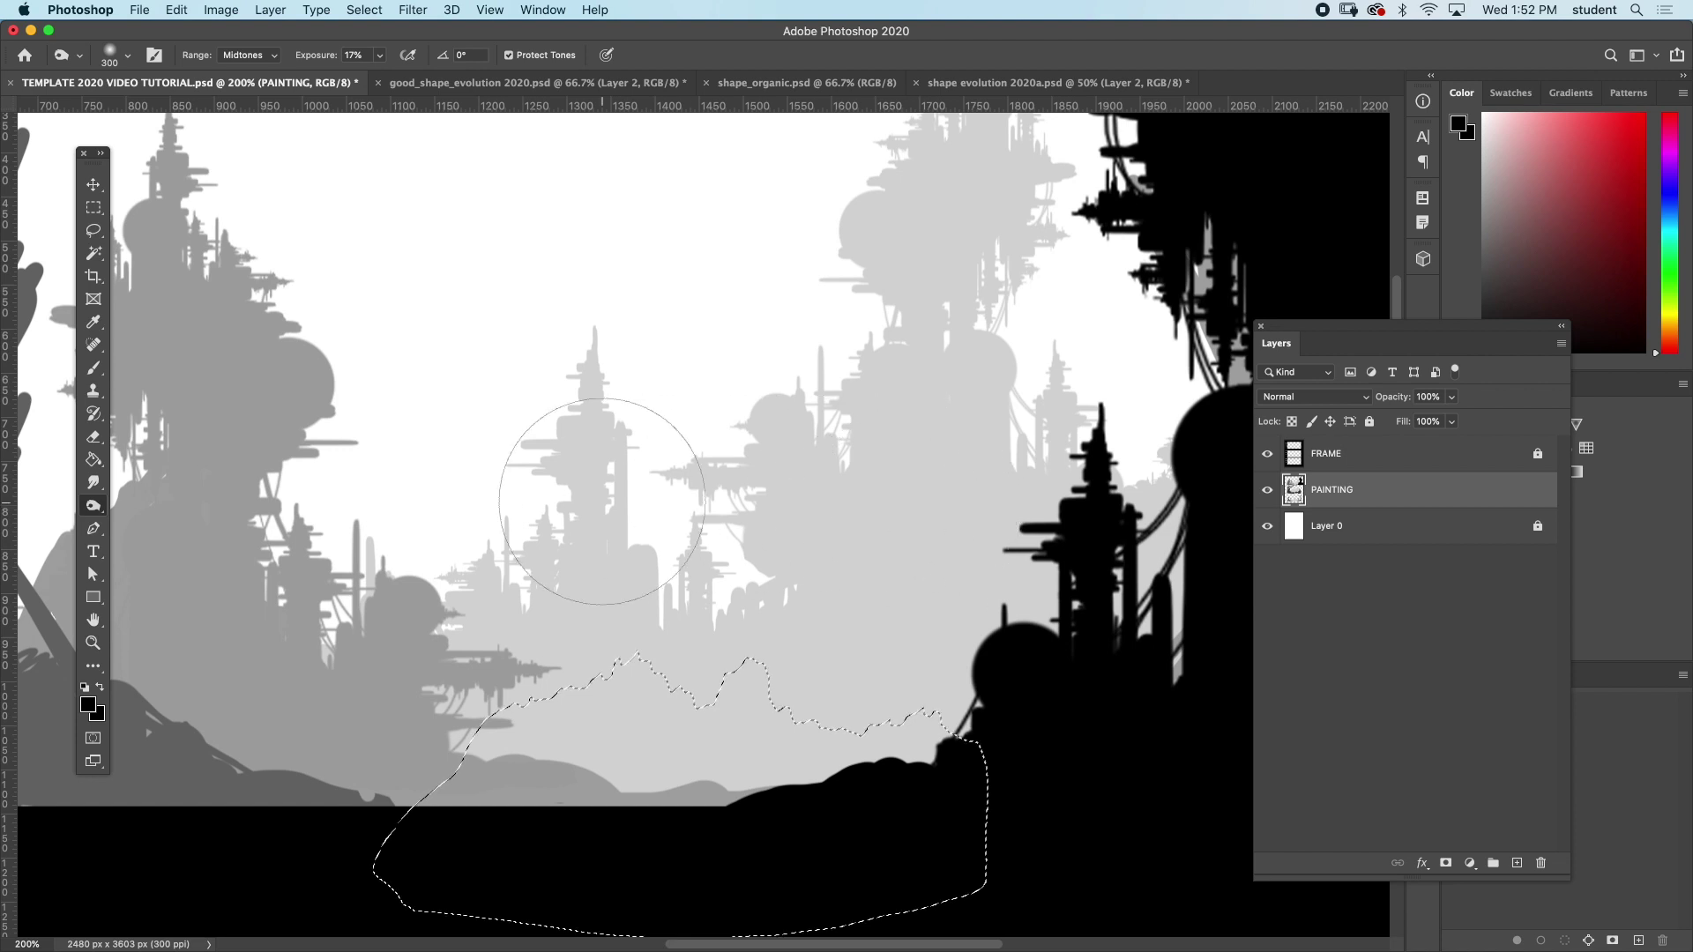
mouse_move(590, 629)
mouse_down()
mouse_move(620, 660)
mouse_move(730, 645)
mouse_move(672, 637)
mouse_move(692, 660)
mouse_move(651, 658)
mouse_move(832, 627)
mouse_up()
key(super+d)
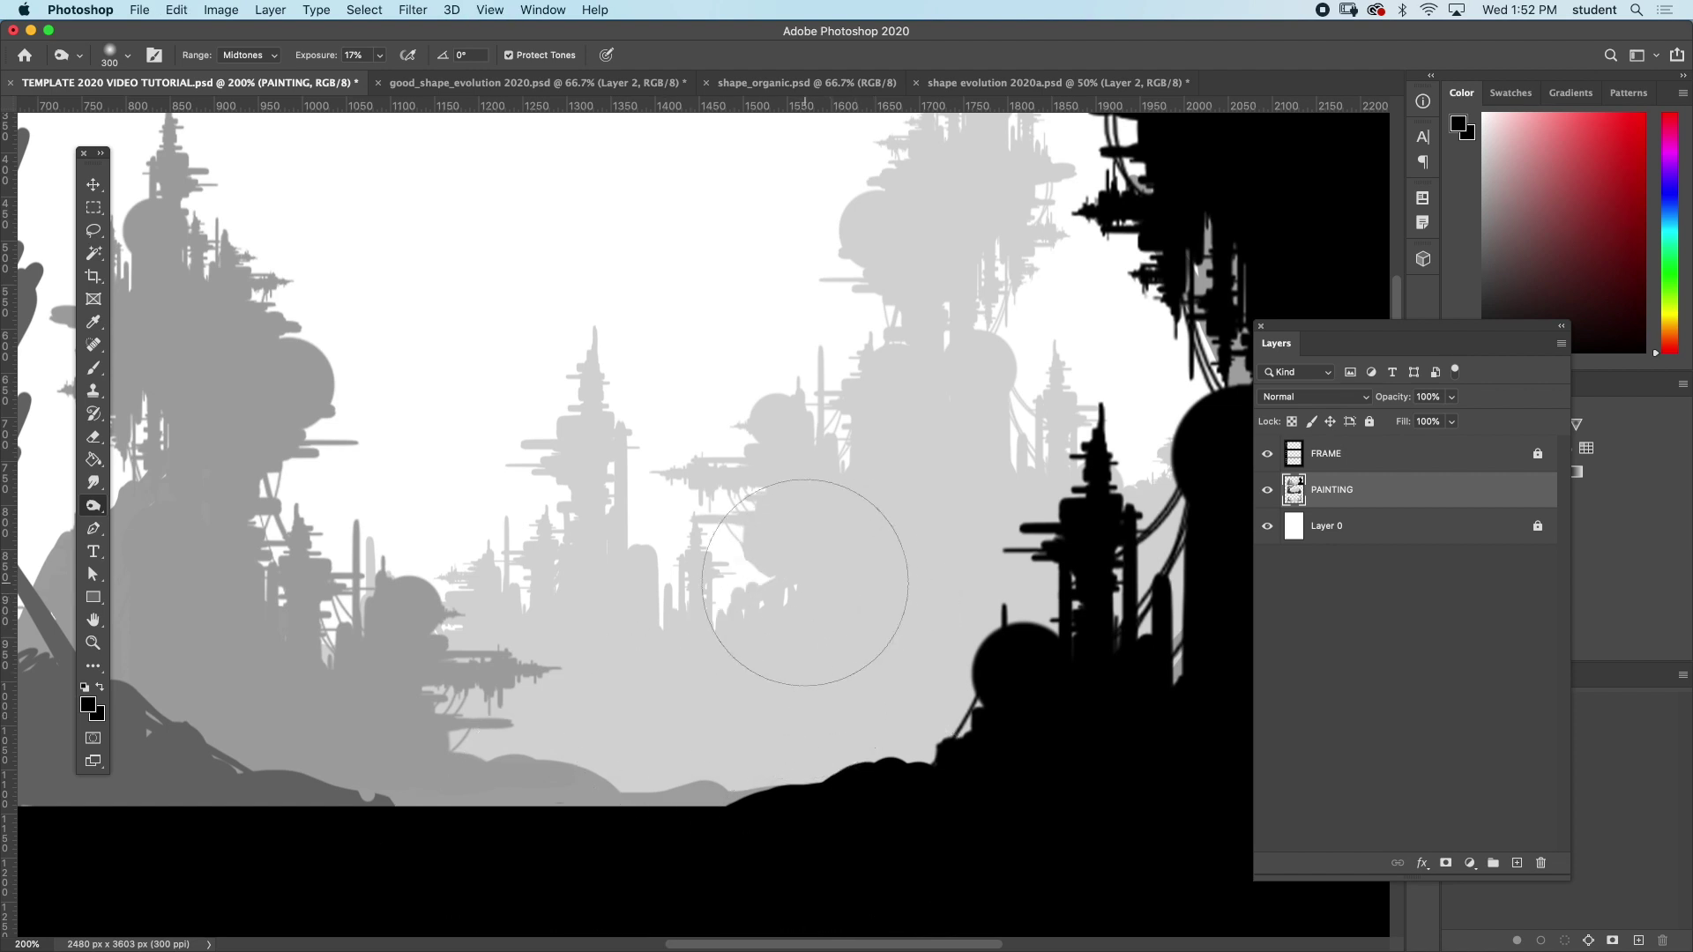
mouse_move(659, 633)
mouse_down()
mouse_move(624, 643)
mouse_move(957, 656)
mouse_move(874, 622)
mouse_move(538, 626)
mouse_move(570, 624)
mouse_move(564, 609)
mouse_move(608, 670)
mouse_move(705, 670)
mouse_move(581, 712)
mouse_move(565, 701)
mouse_move(996, 697)
mouse_move(1093, 675)
mouse_up()
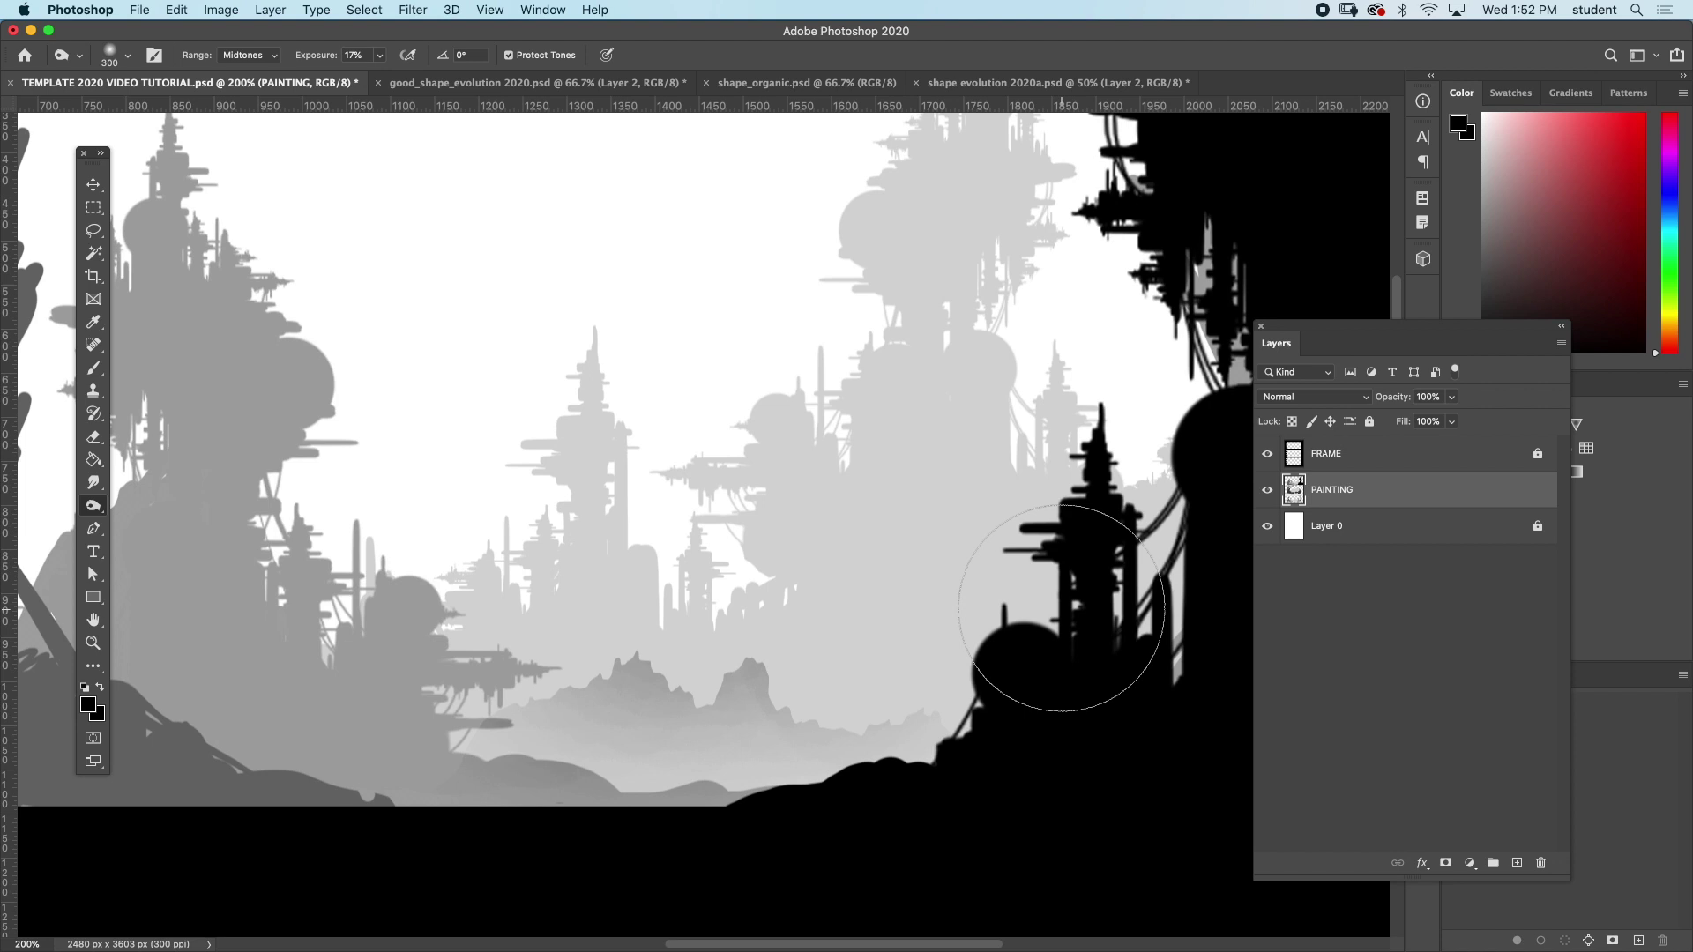
click(97, 234)
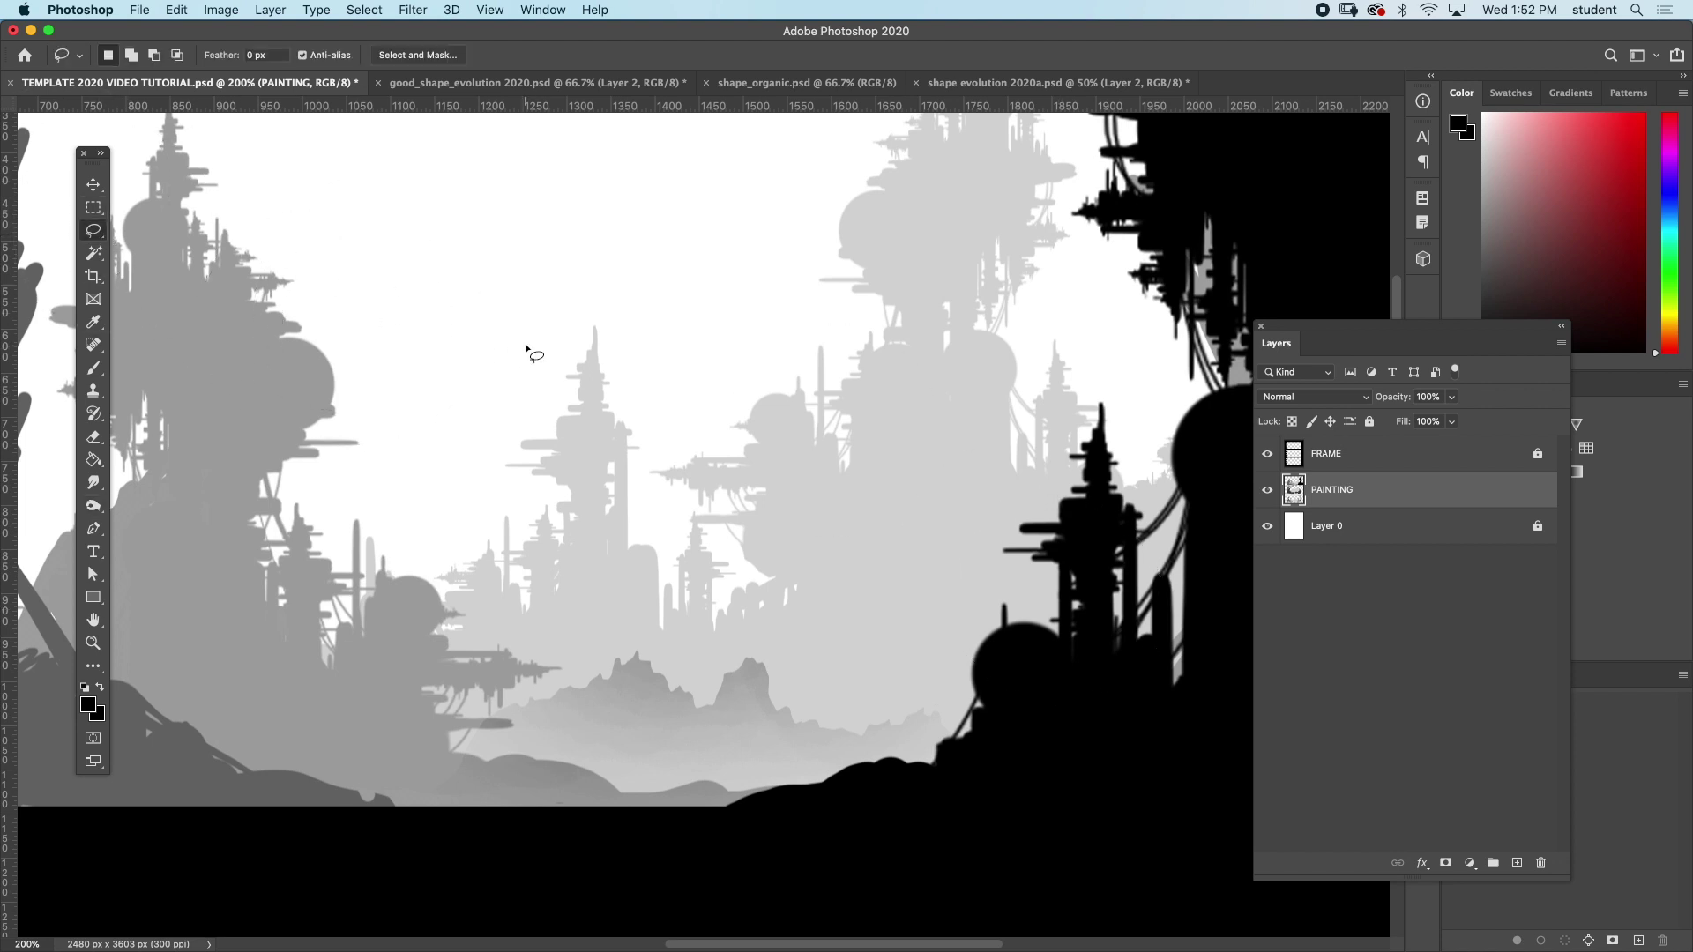
key(super+h)
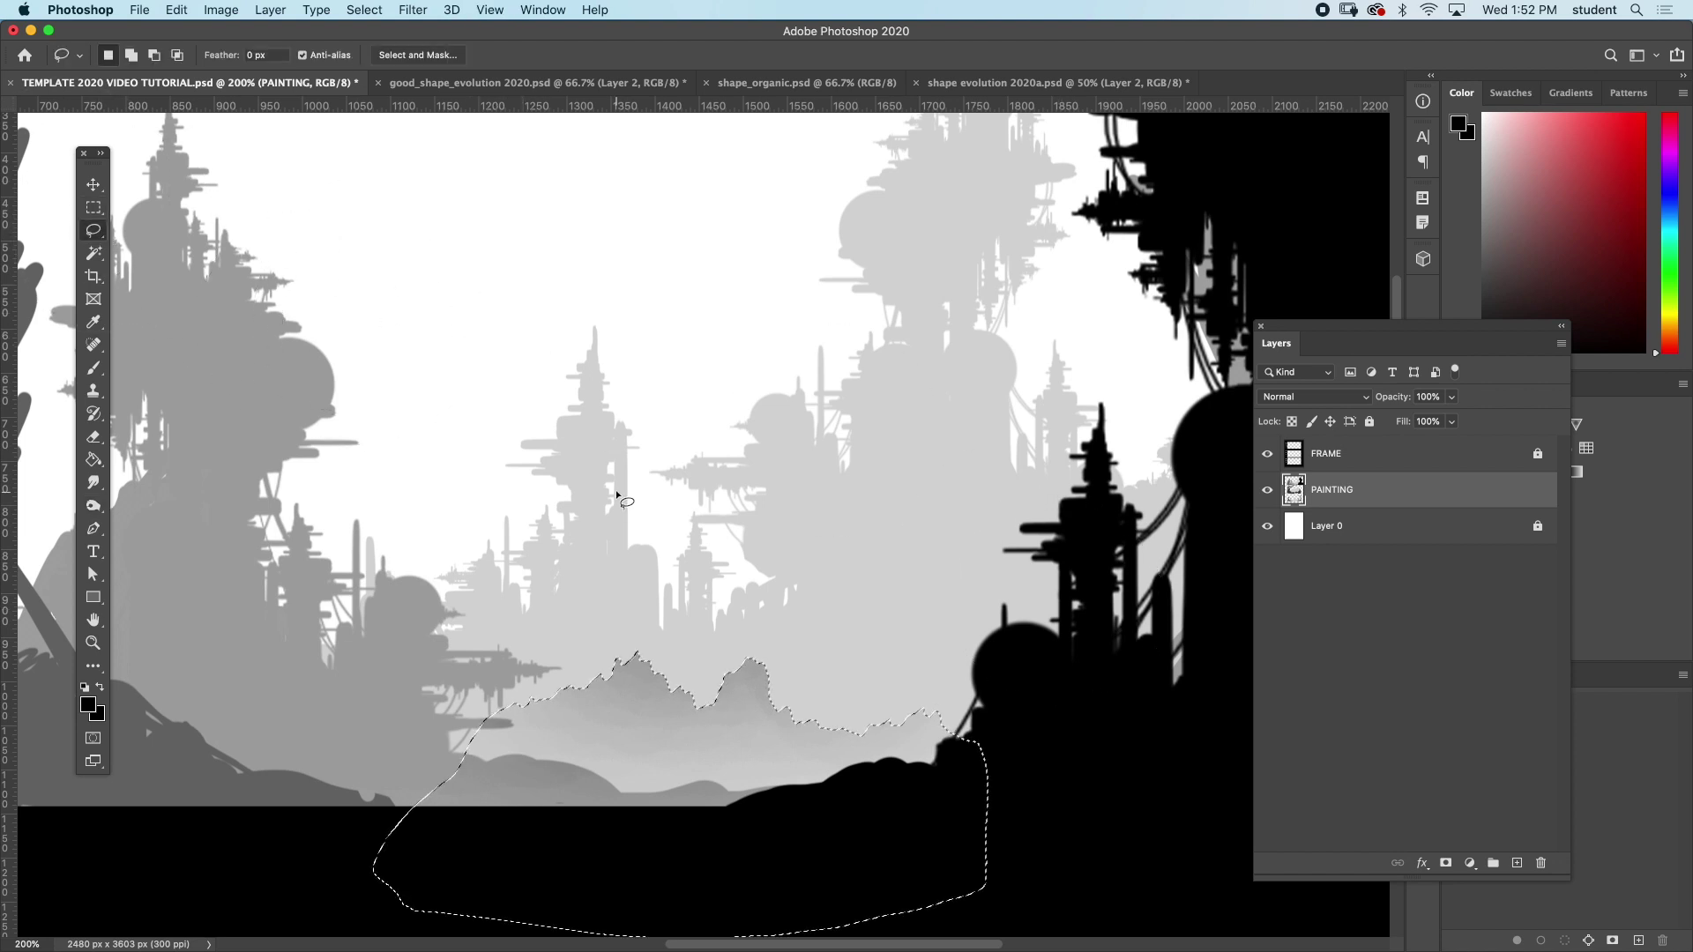
key(super+d)
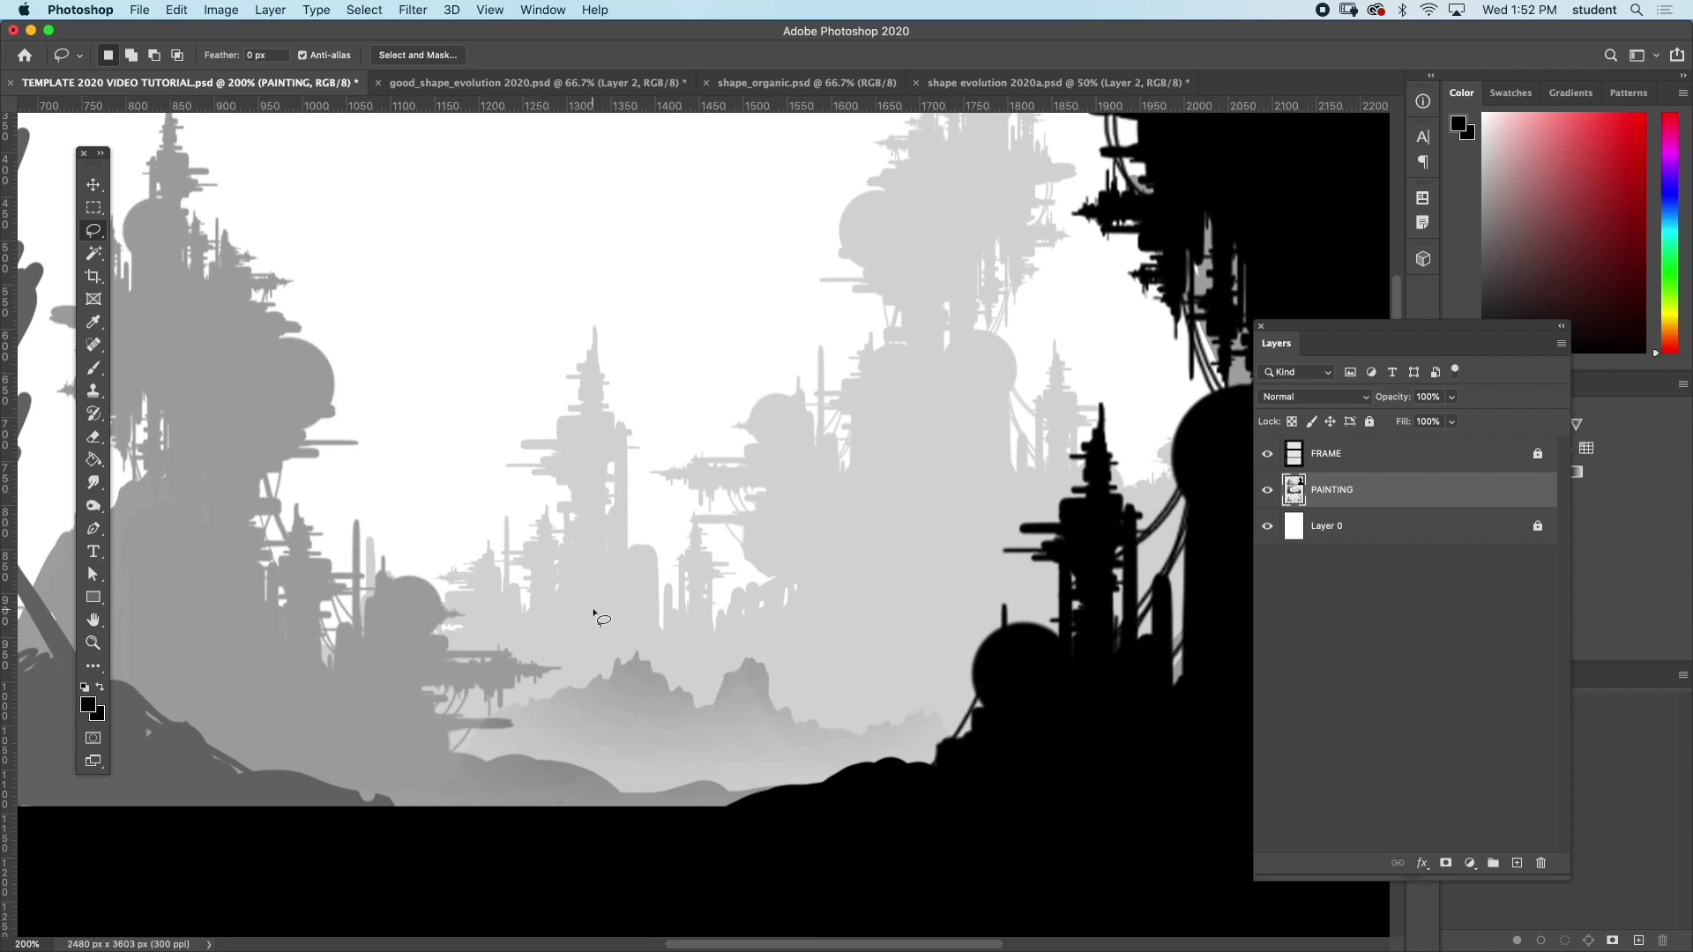
- Lasso a lower ridge sloping down in front of the mountains and burn its upper edge with the selection edges hidden
mouse_move(540, 725)
mouse_down()
mouse_move(694, 748)
mouse_move(810, 784)
mouse_move(749, 896)
mouse_move(458, 921)
mouse_move(389, 886)
mouse_move(442, 730)
mouse_move(522, 723)
mouse_up()
click(93, 506)
key(super+h)
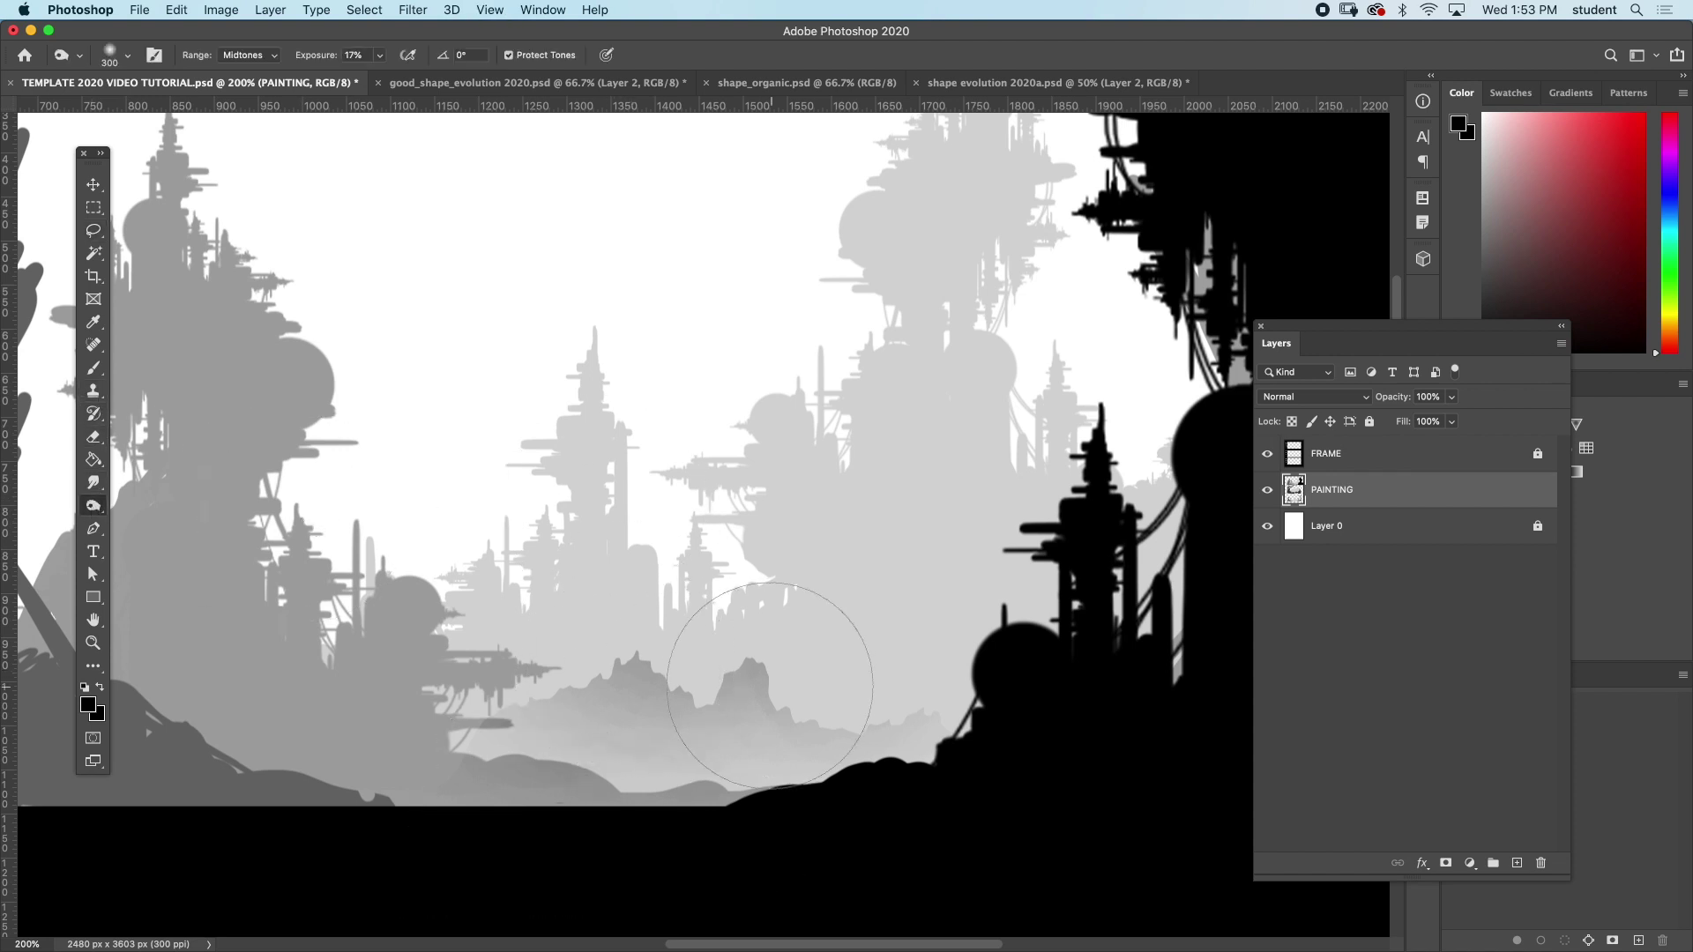
mouse_move(633, 661)
mouse_down()
mouse_move(584, 656)
mouse_move(874, 673)
mouse_up()
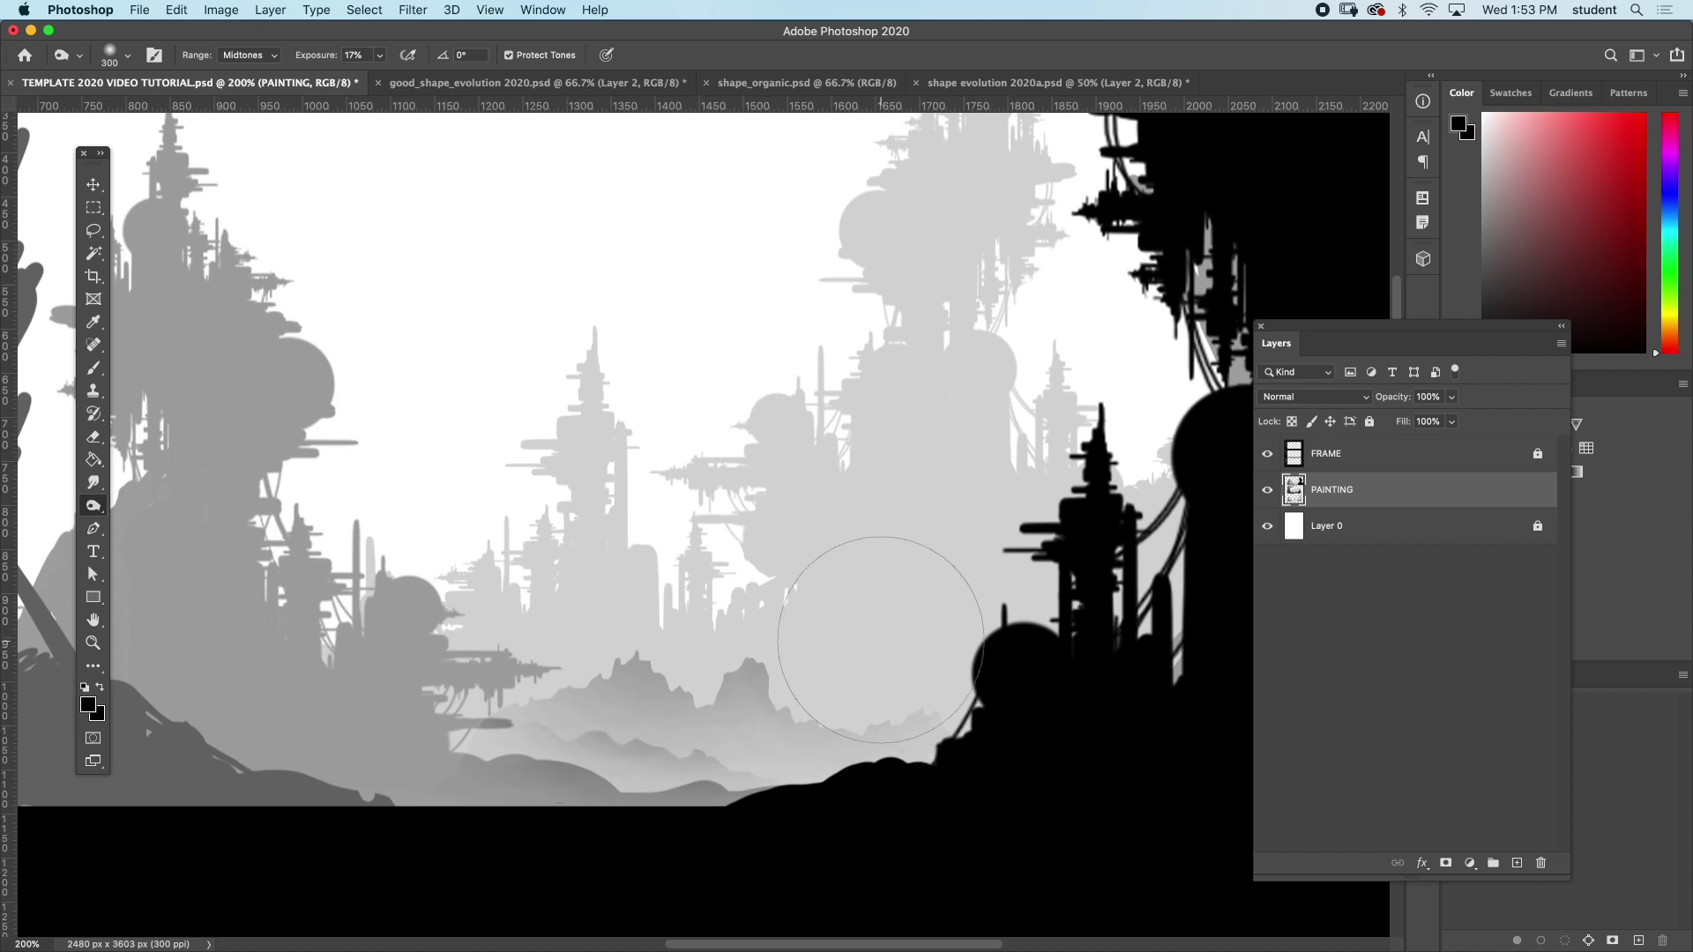
- Lasso a small jagged ridge just above the black ground and burn its upper edge with a 150 px brush
click(93, 230)
mouse_move(683, 738)
mouse_down()
mouse_move(772, 741)
mouse_move(784, 771)
mouse_move(799, 754)
mouse_move(843, 766)
mouse_move(808, 910)
mouse_move(671, 767)
mouse_up()
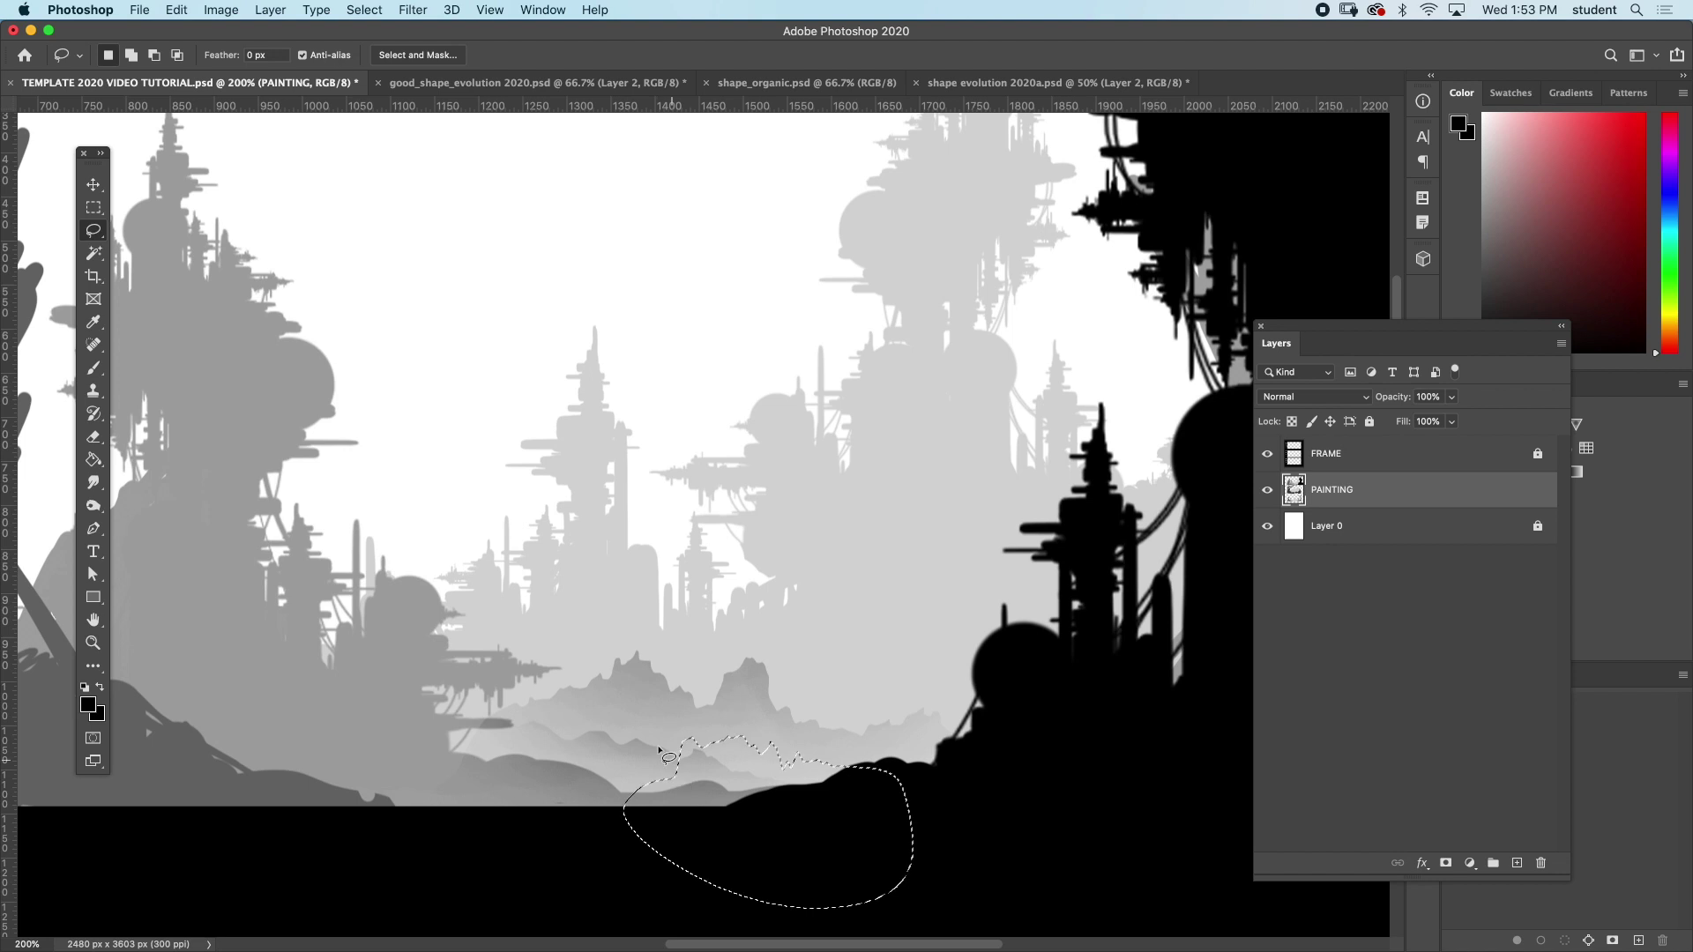
click(99, 510)
key(super+h)
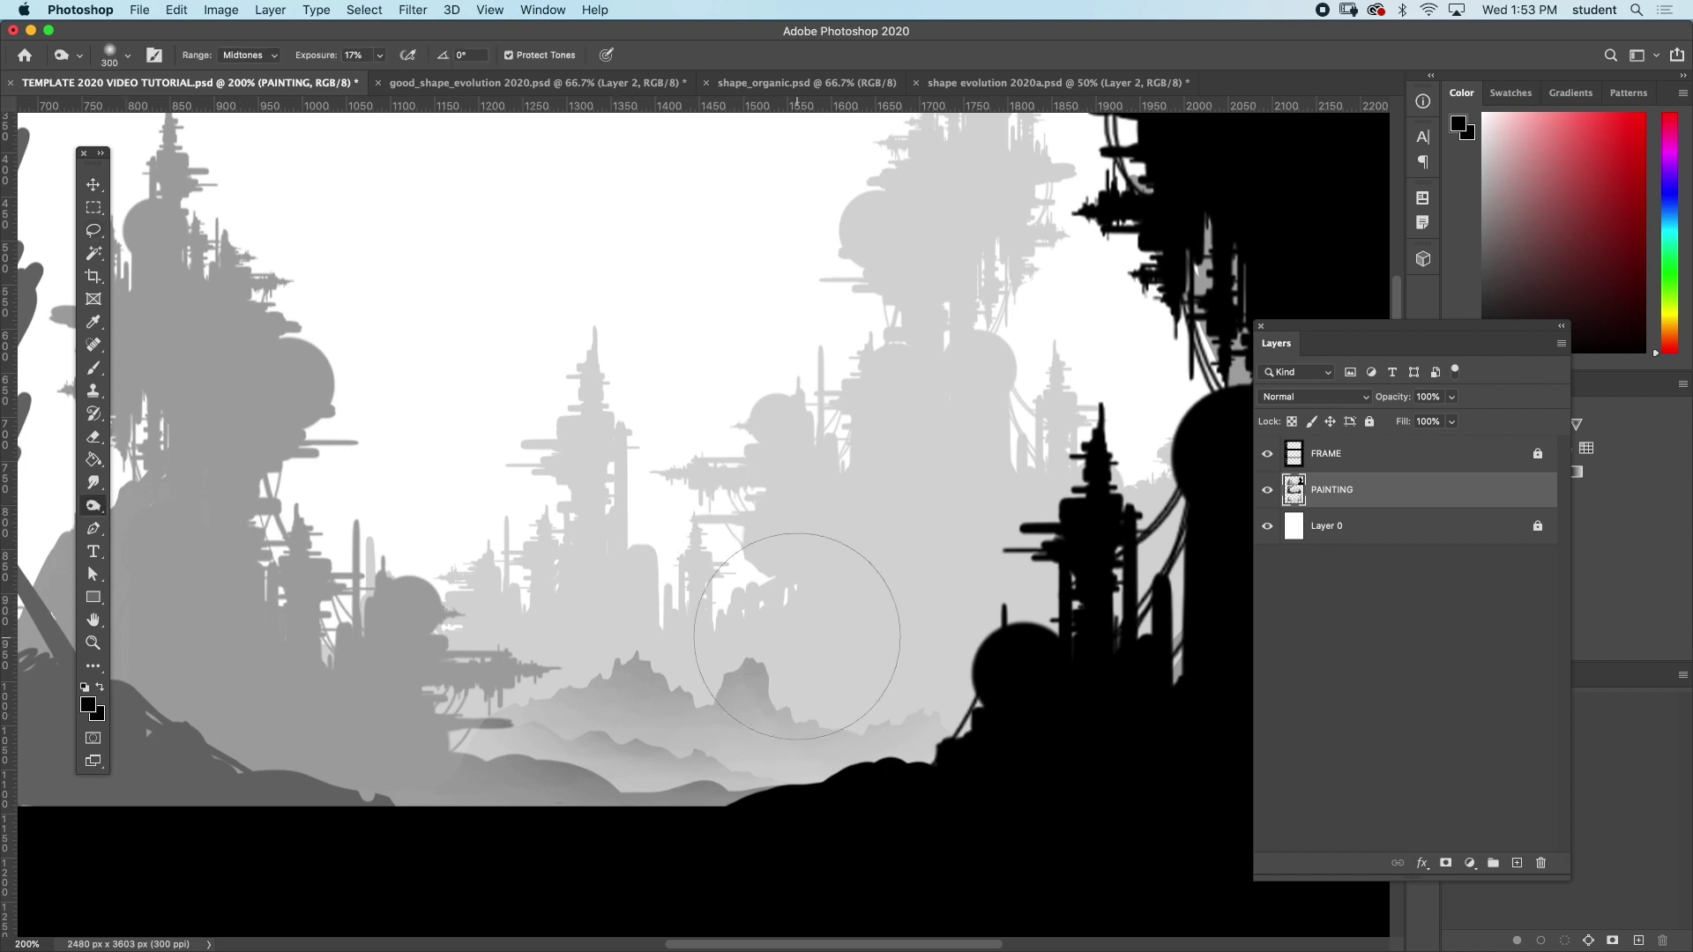
key(bracketleft)
key(bracketleft)
key(bracketleft)
key(bracketleft)
mouse_move(769, 700)
mouse_down()
mouse_move(830, 722)
mouse_move(729, 698)
mouse_move(889, 714)
mouse_up()
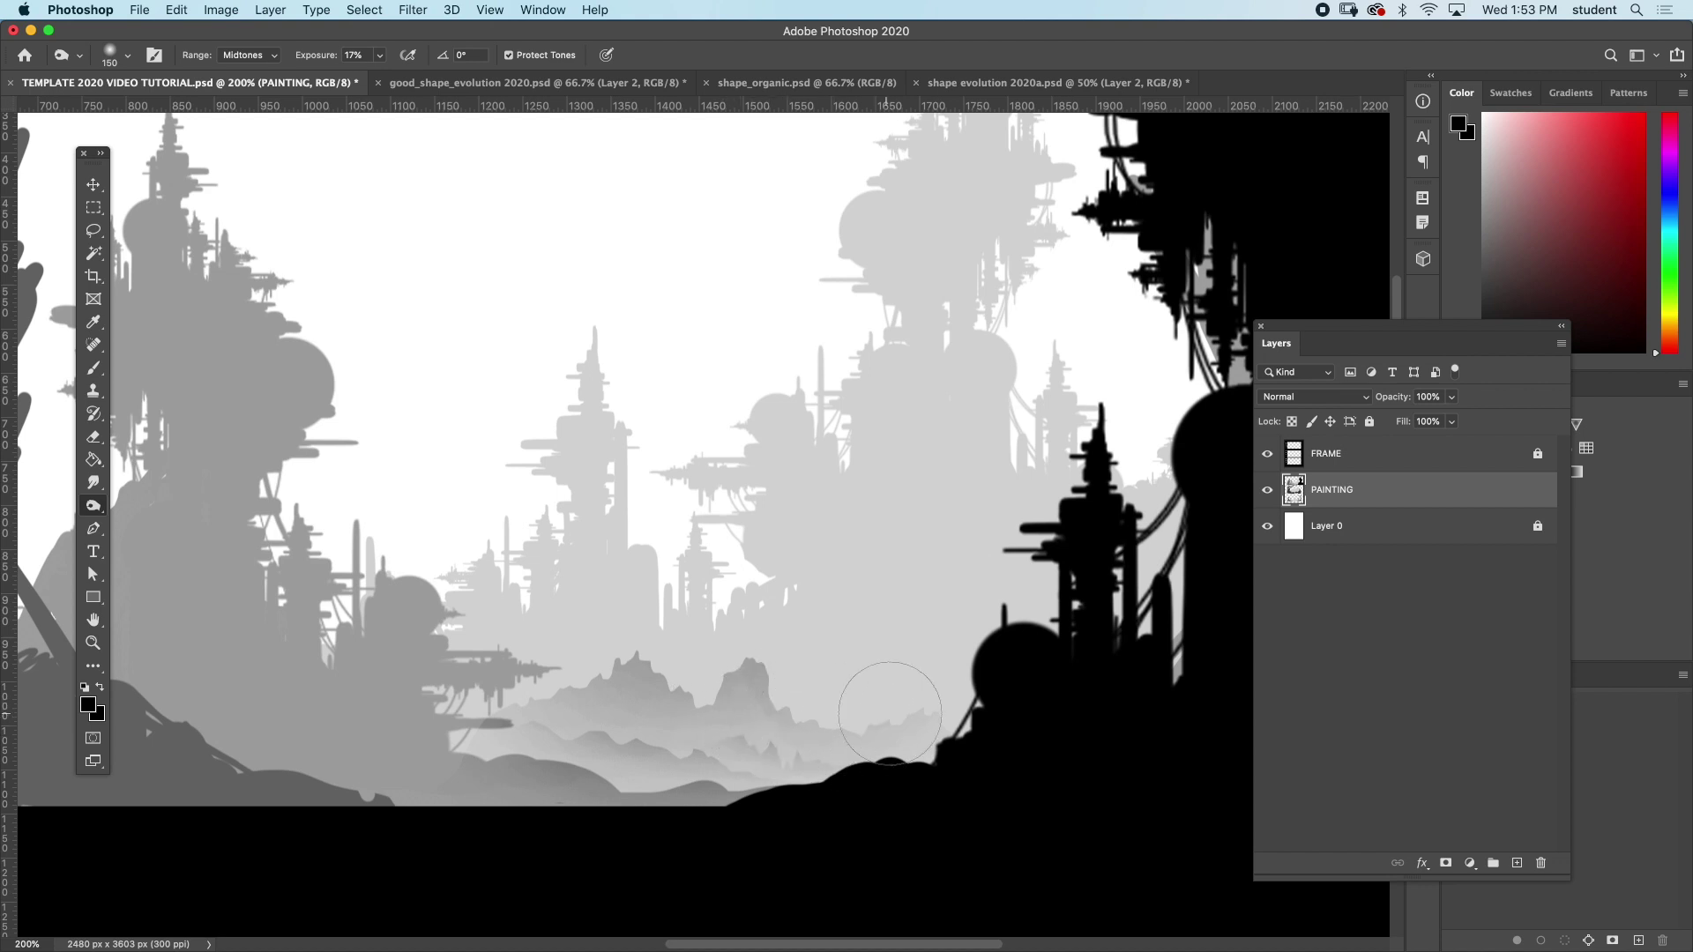
click(366, 54)
click(379, 55)
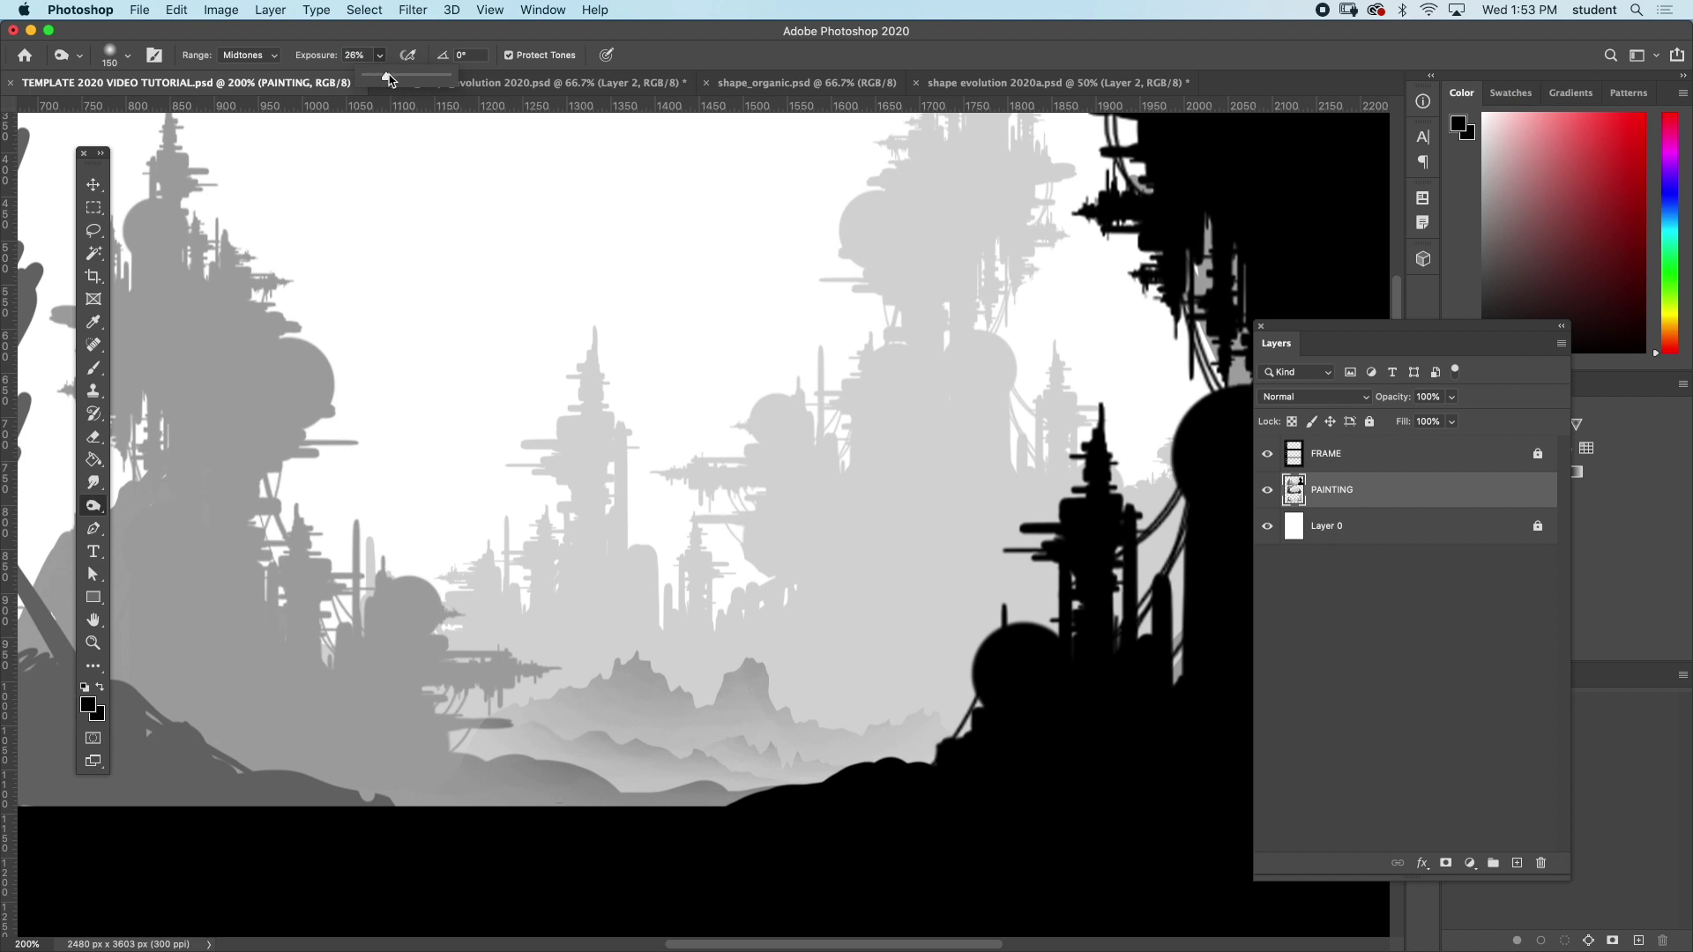
drag(385, 77, 414, 81)
click(650, 54)
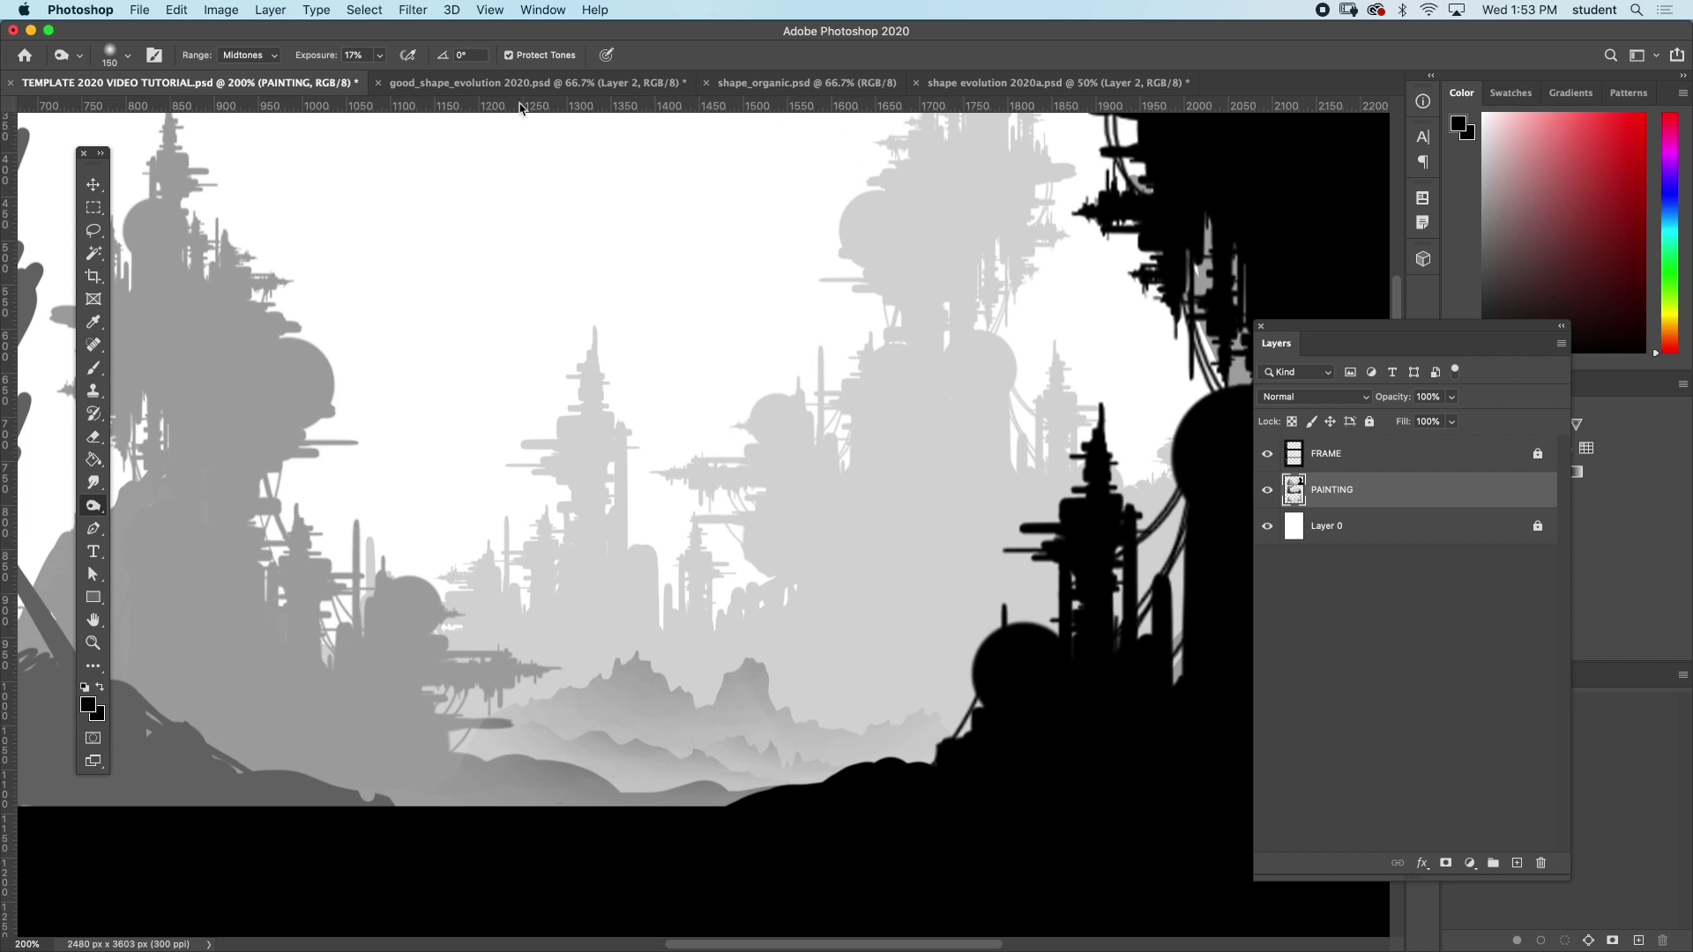
- Copy the tallest tower silhouette from good_shape_evolution 2020.psd into the template painting and position it beside the black foreground tower
click(454, 84)
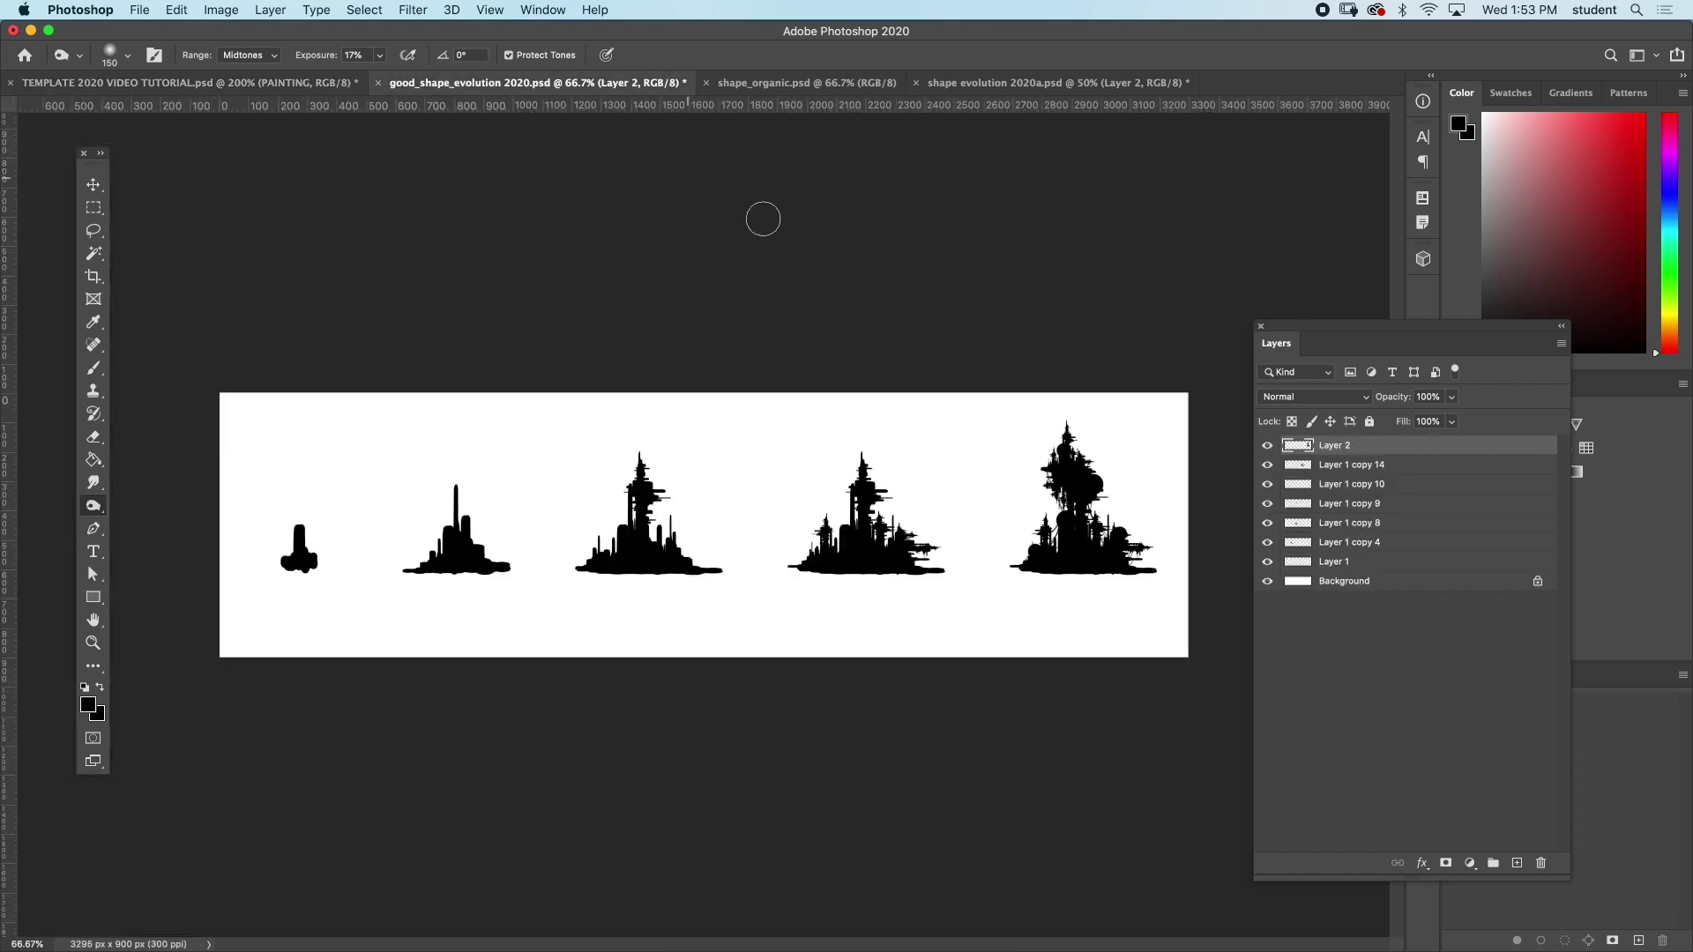
click(92, 196)
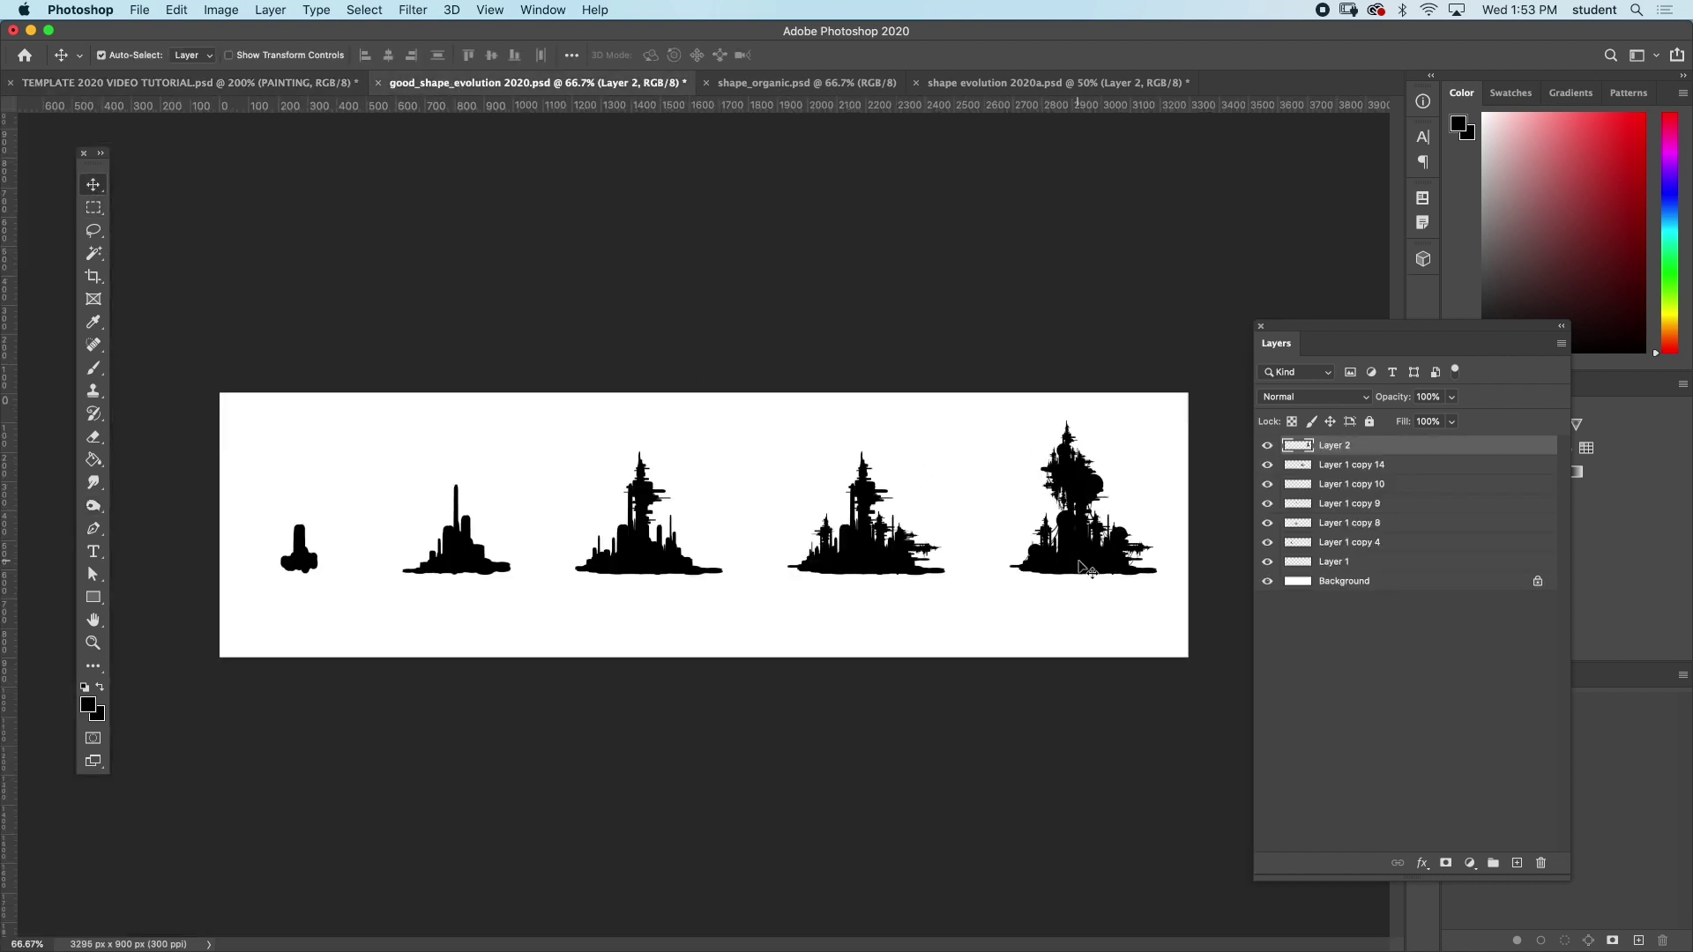
drag(1083, 565, 873, 575)
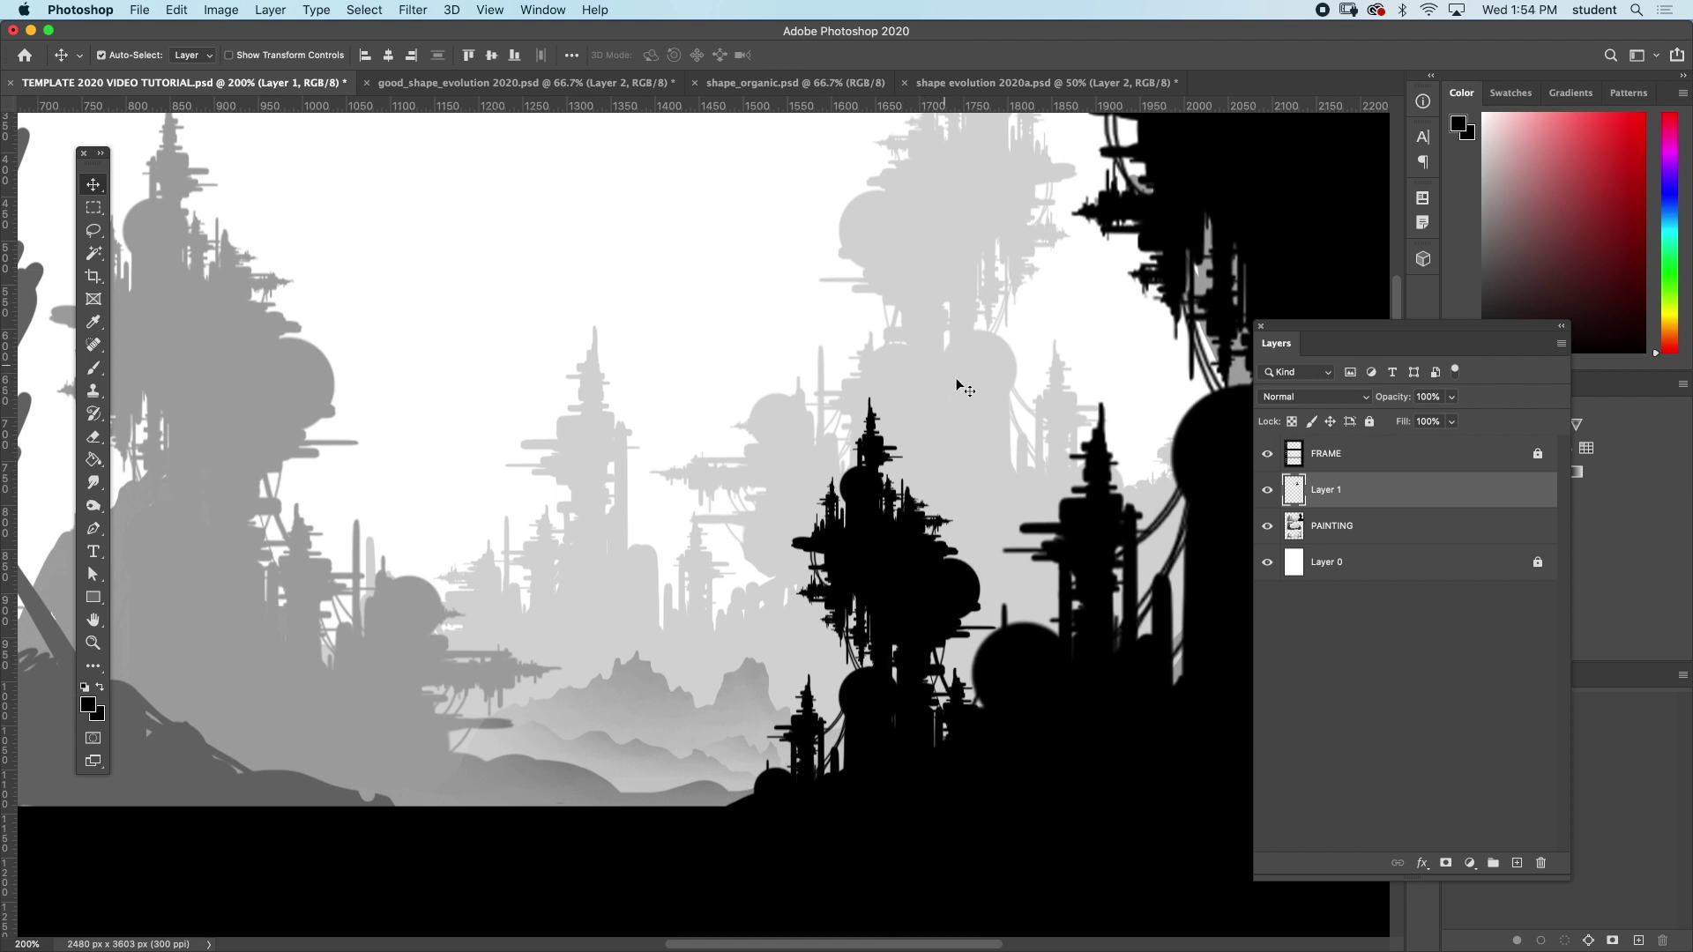
drag(964, 389, 659, 309)
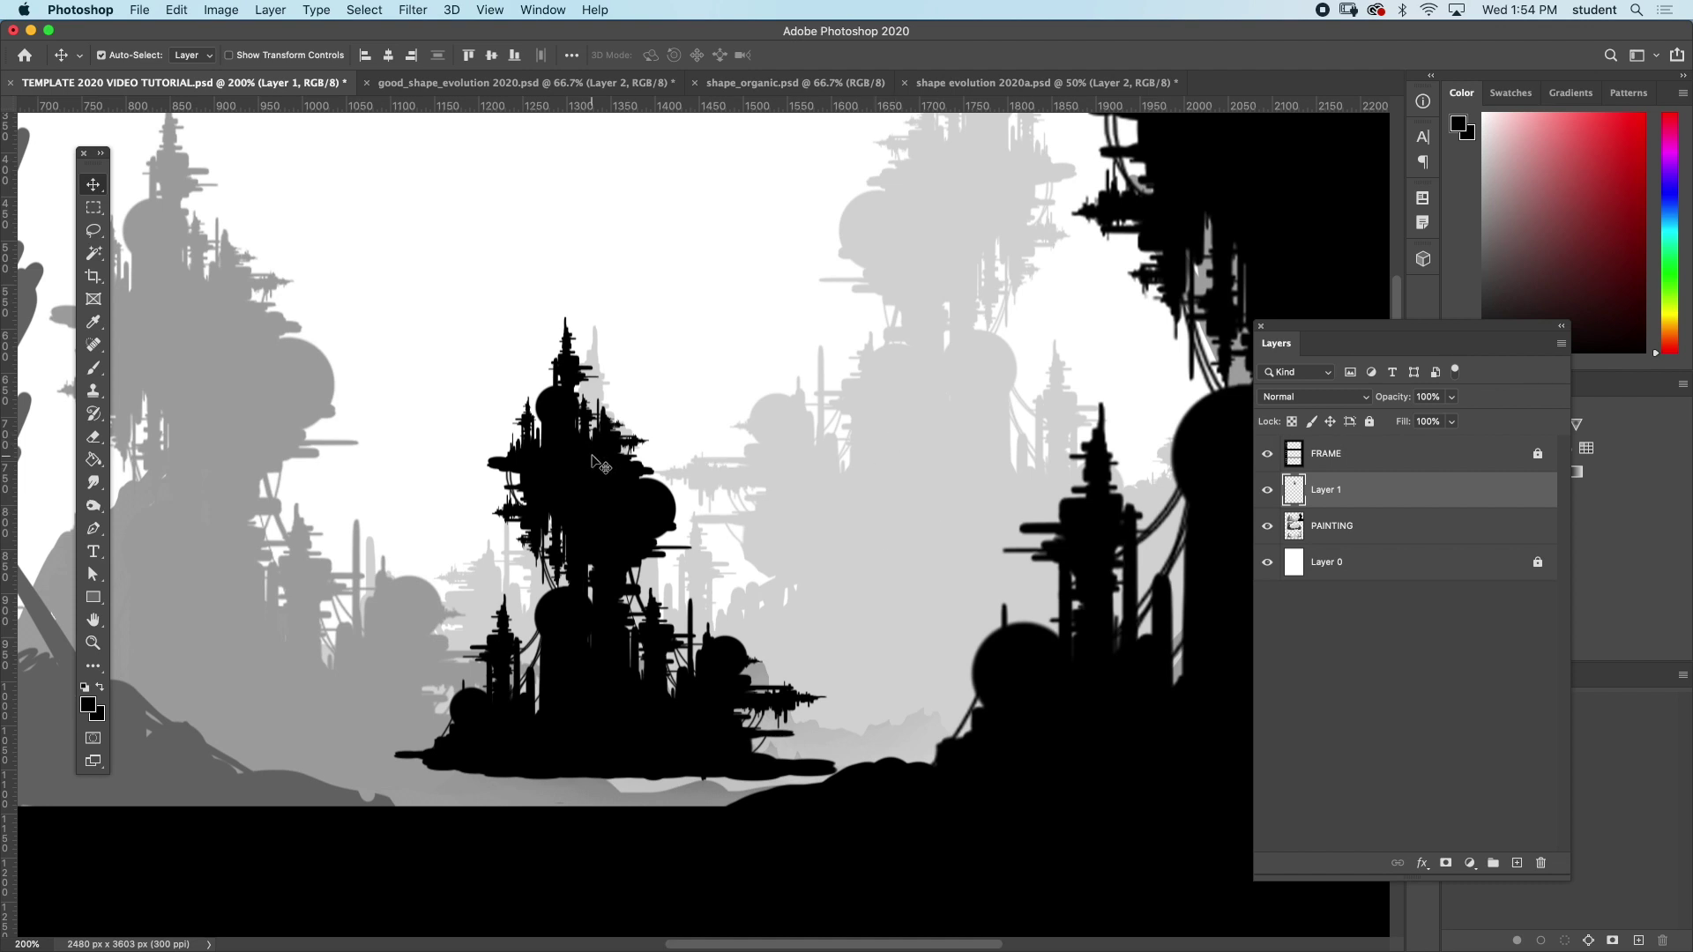
drag(622, 528, 921, 561)
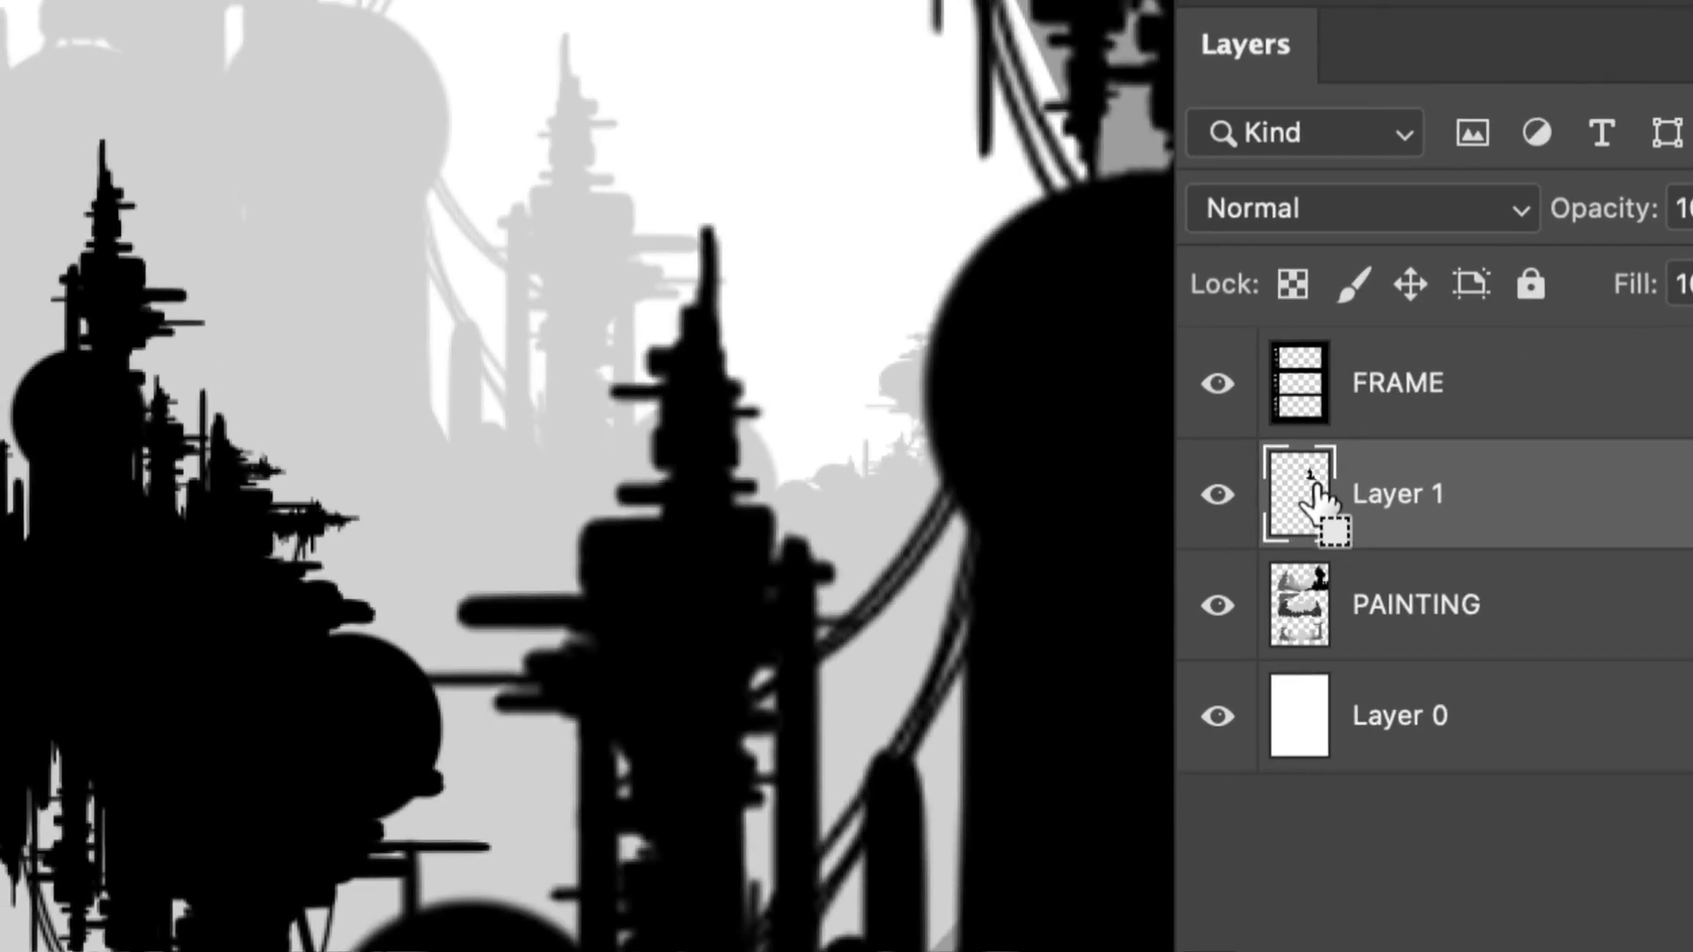
- Load the pasted tower layer's silhouette as a selection and delete that layer
ctrl+click(1312, 493)
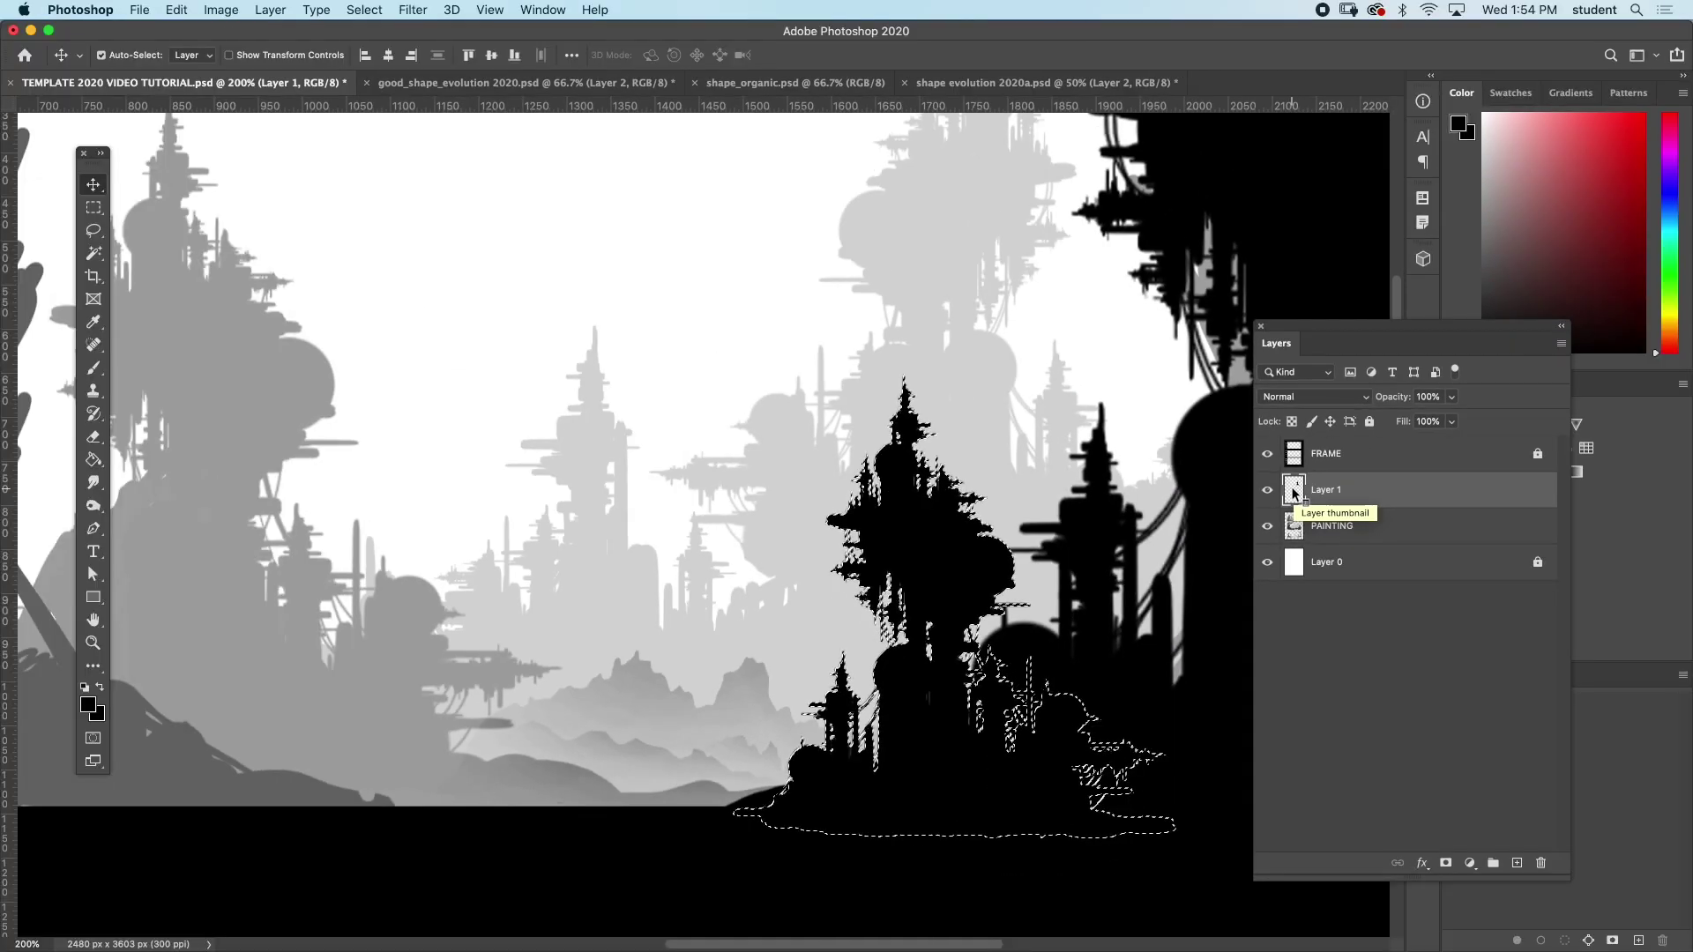
mouse_move(1293, 494)
mouse_down()
mouse_move(1417, 485)
mouse_move(1500, 654)
mouse_move(1541, 857)
mouse_up()
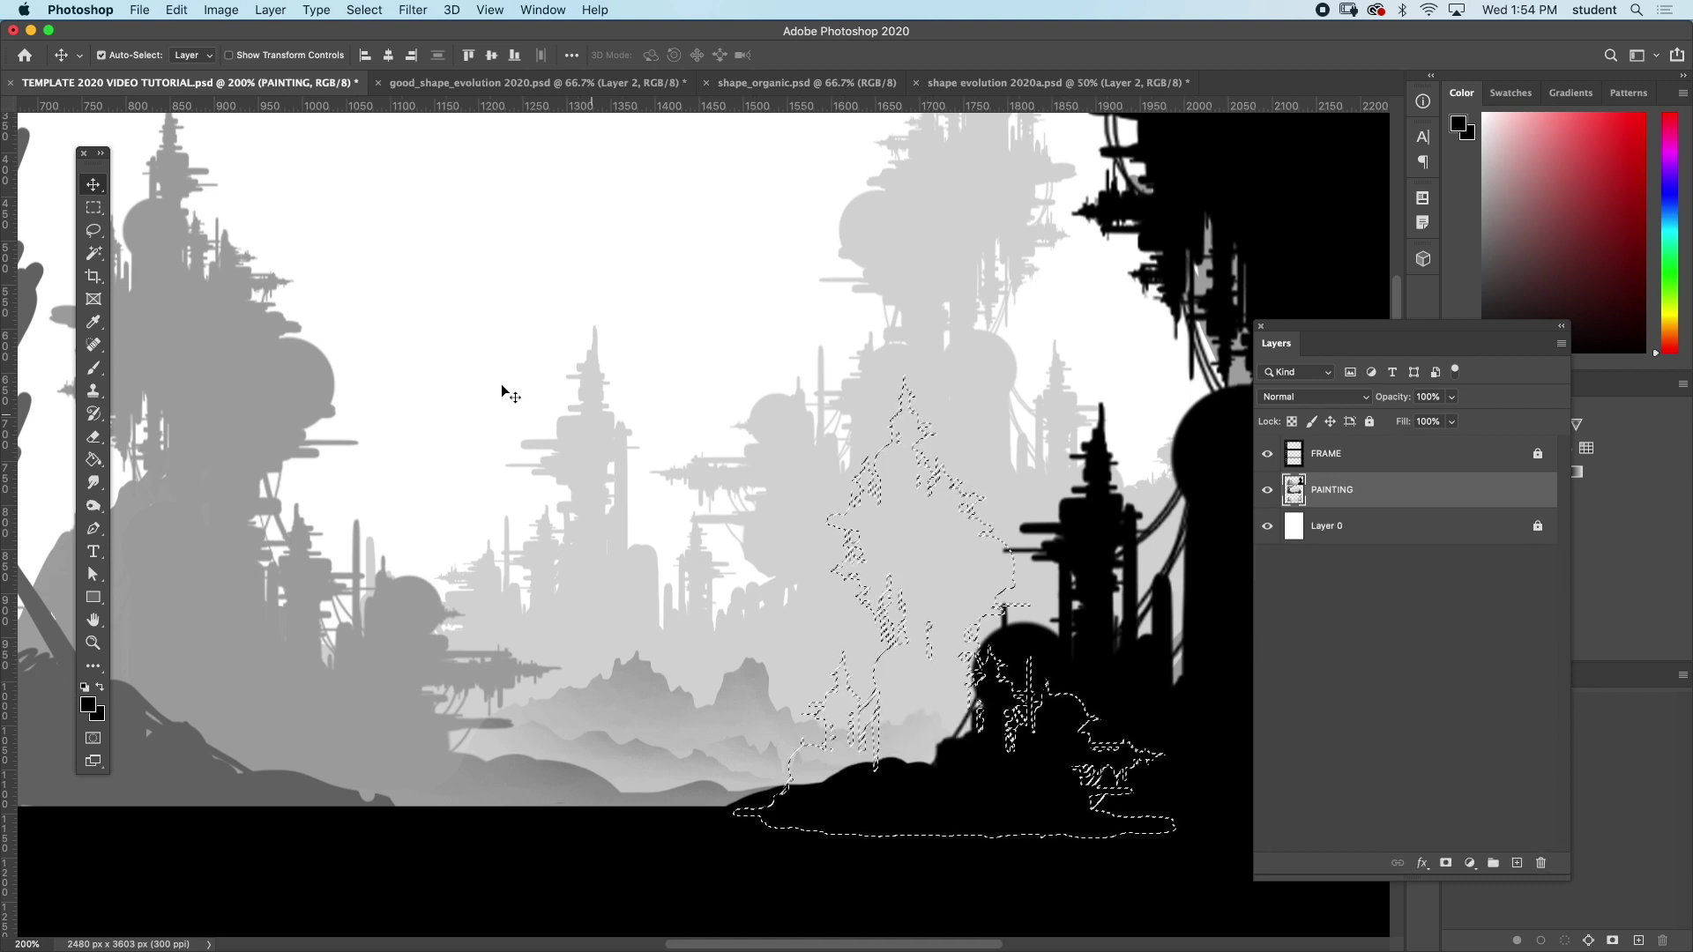
- Move only the tower-shaped selection slightly upward over the pale distant towers using the marquee tool
click(95, 208)
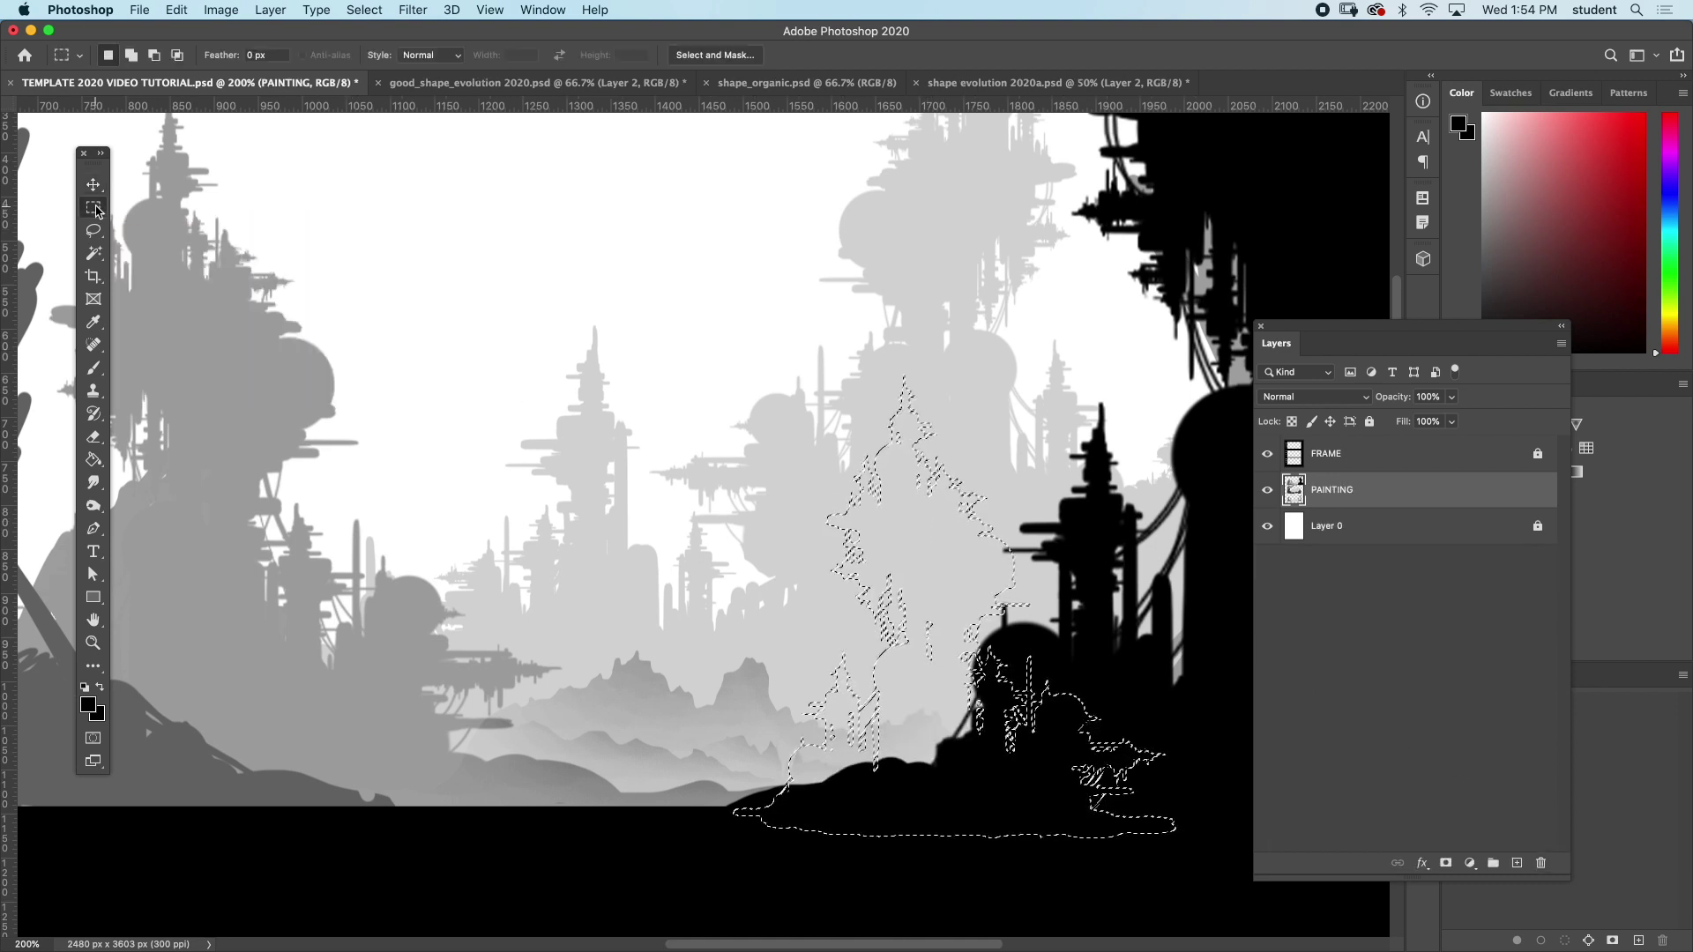
click(93, 230)
click(93, 208)
click(94, 230)
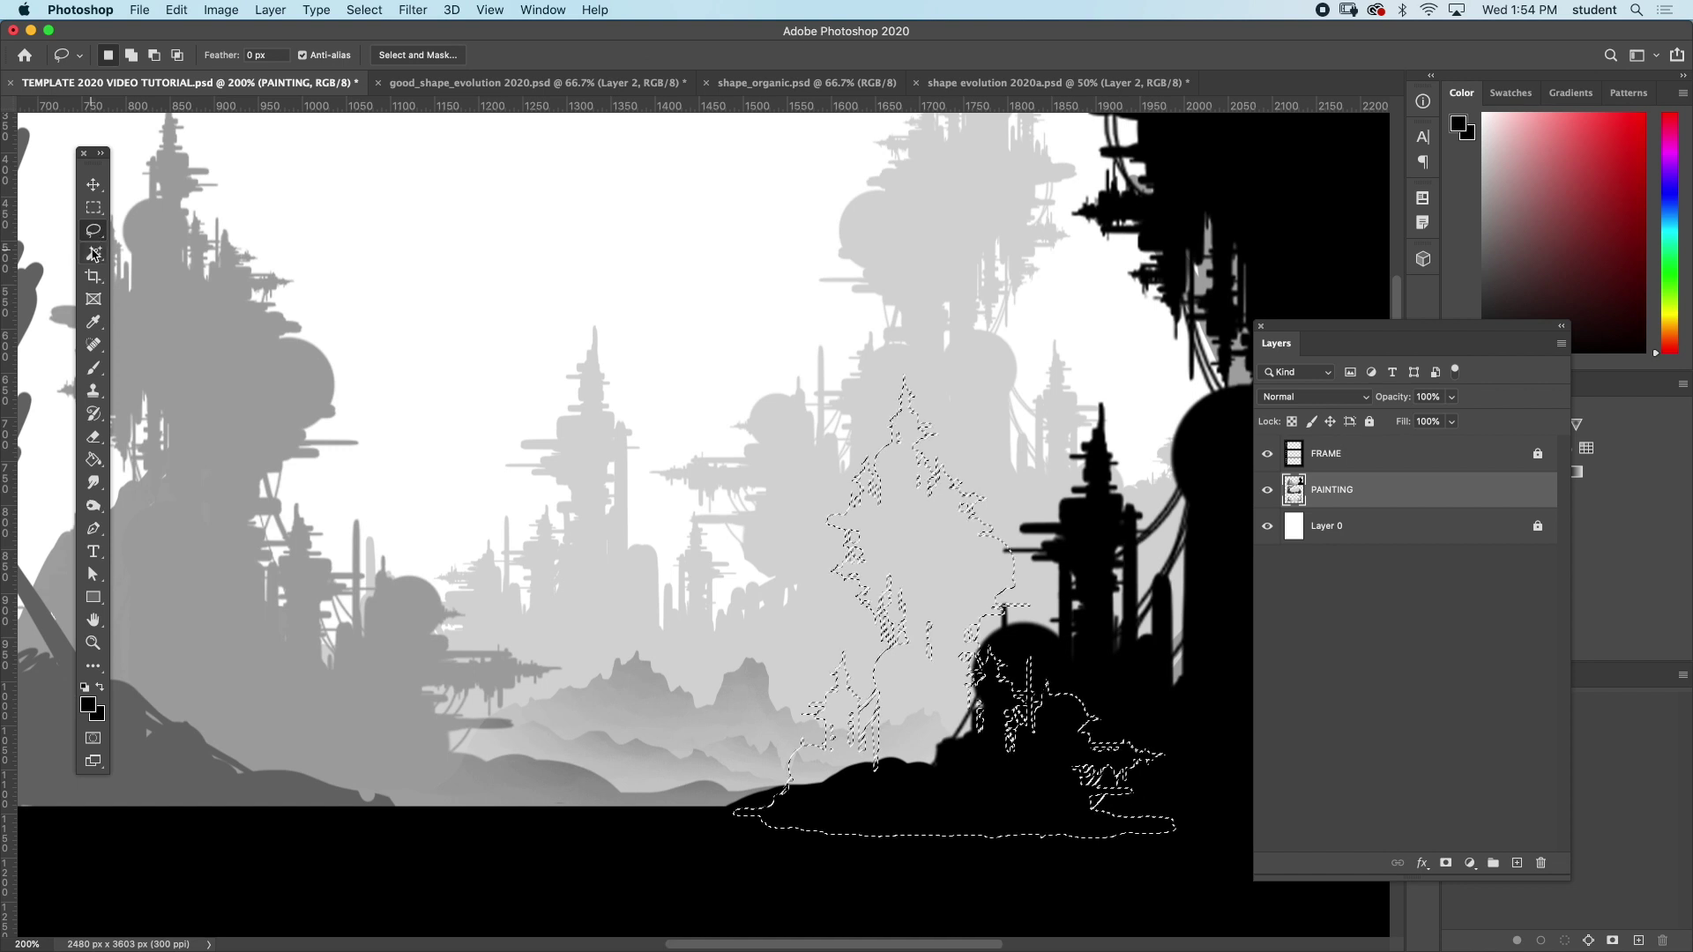
click(94, 208)
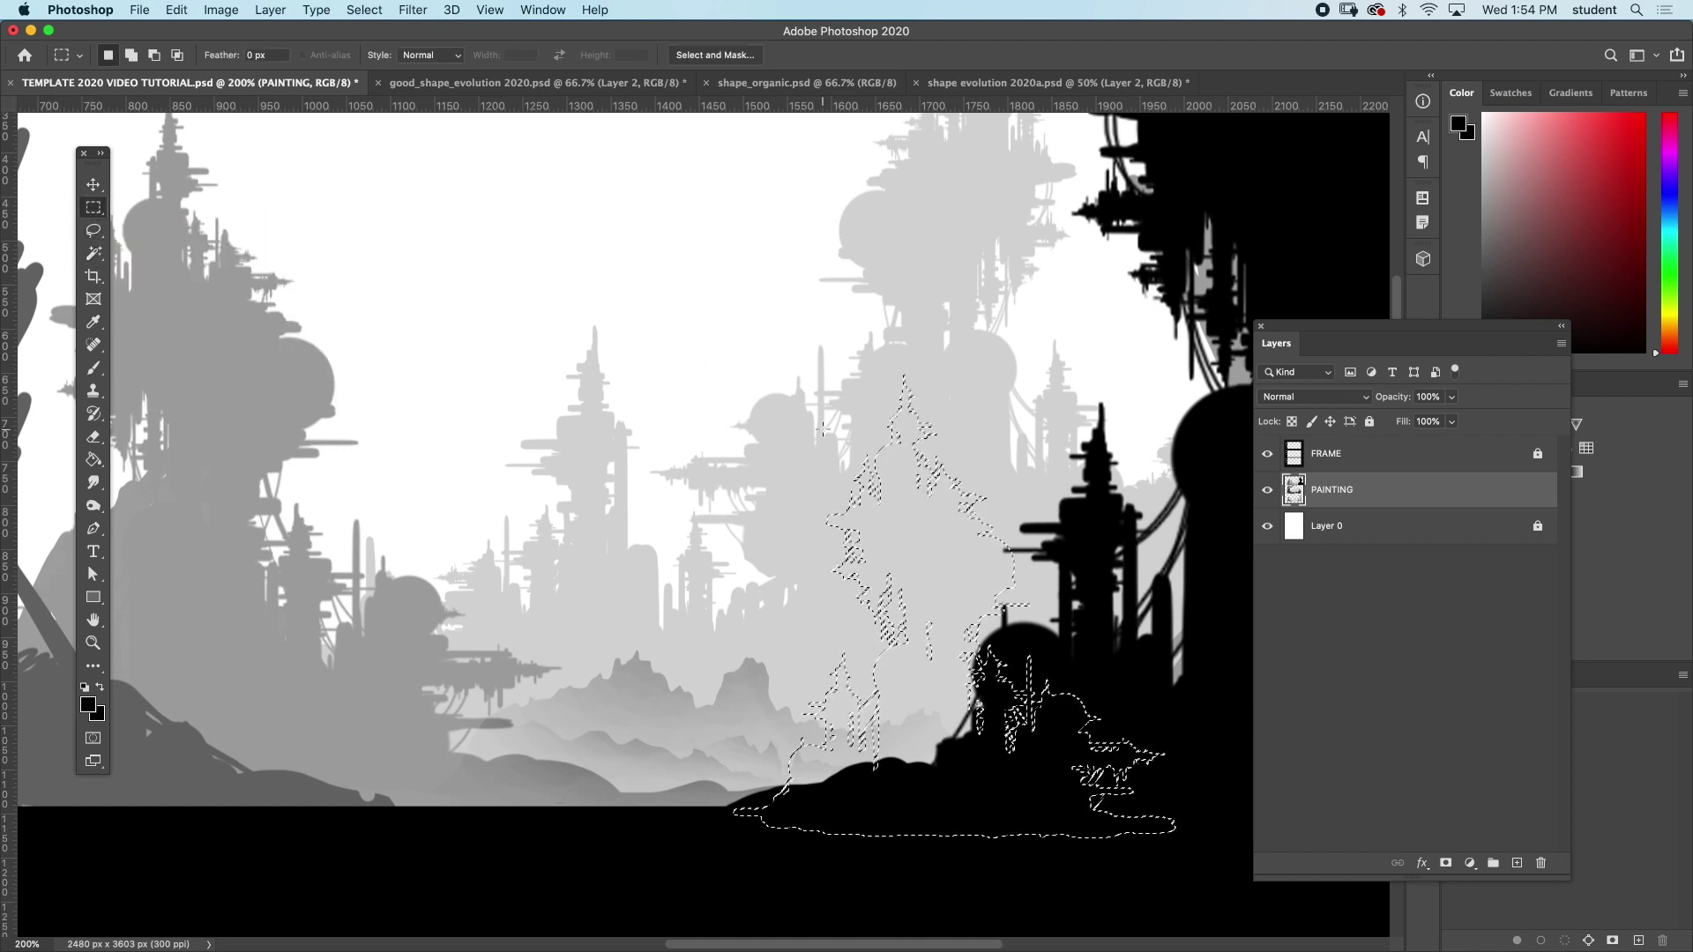
mouse_move(908, 542)
mouse_down()
mouse_move(842, 534)
mouse_move(929, 535)
mouse_move(919, 522)
mouse_move(882, 609)
mouse_move(918, 521)
mouse_move(936, 520)
mouse_move(922, 535)
mouse_up()
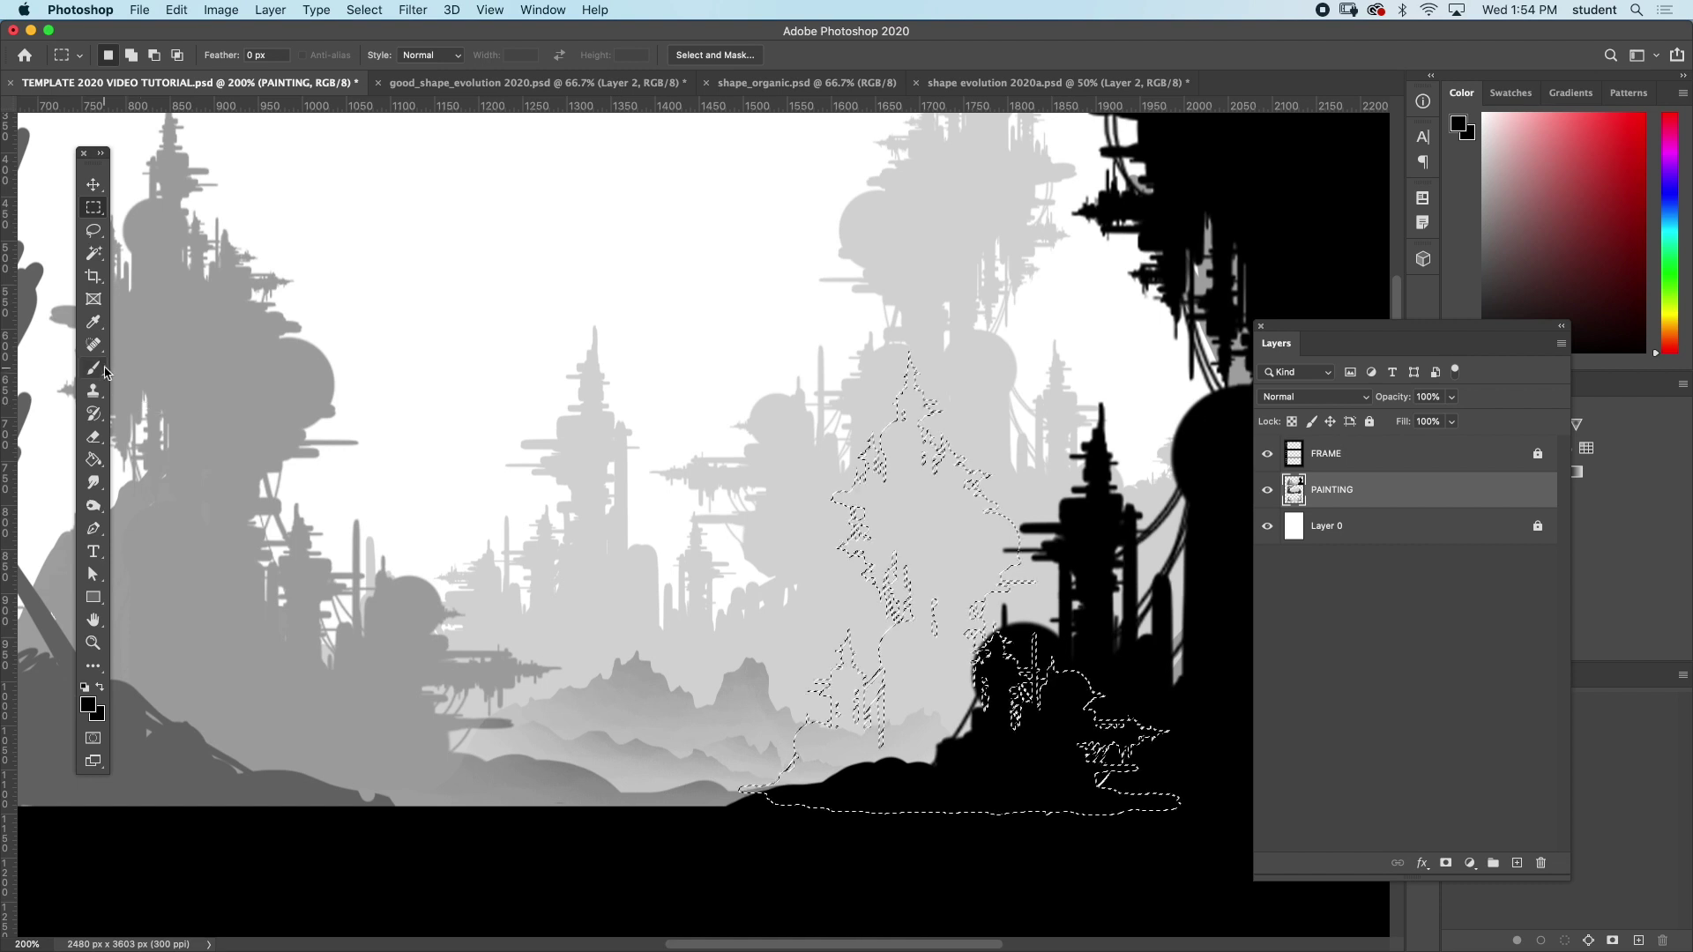
- Hide the selection edges and burn the top of the selected tower with a 400 px brush at 17% midtone exposure
key(super+d)
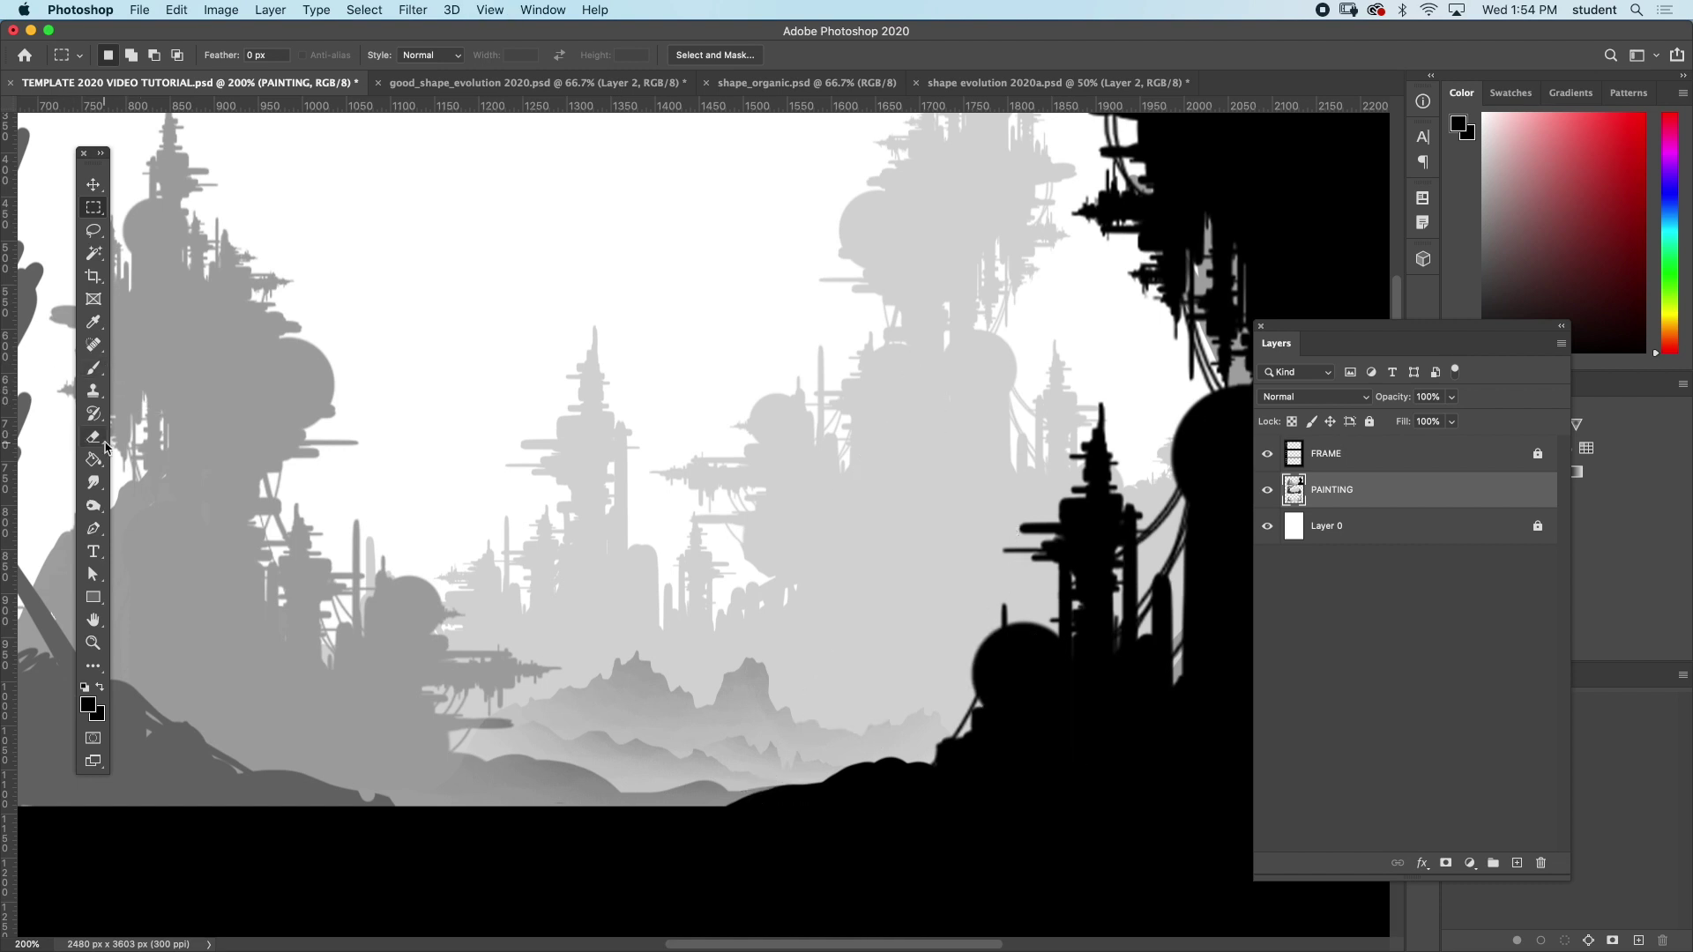
click(95, 505)
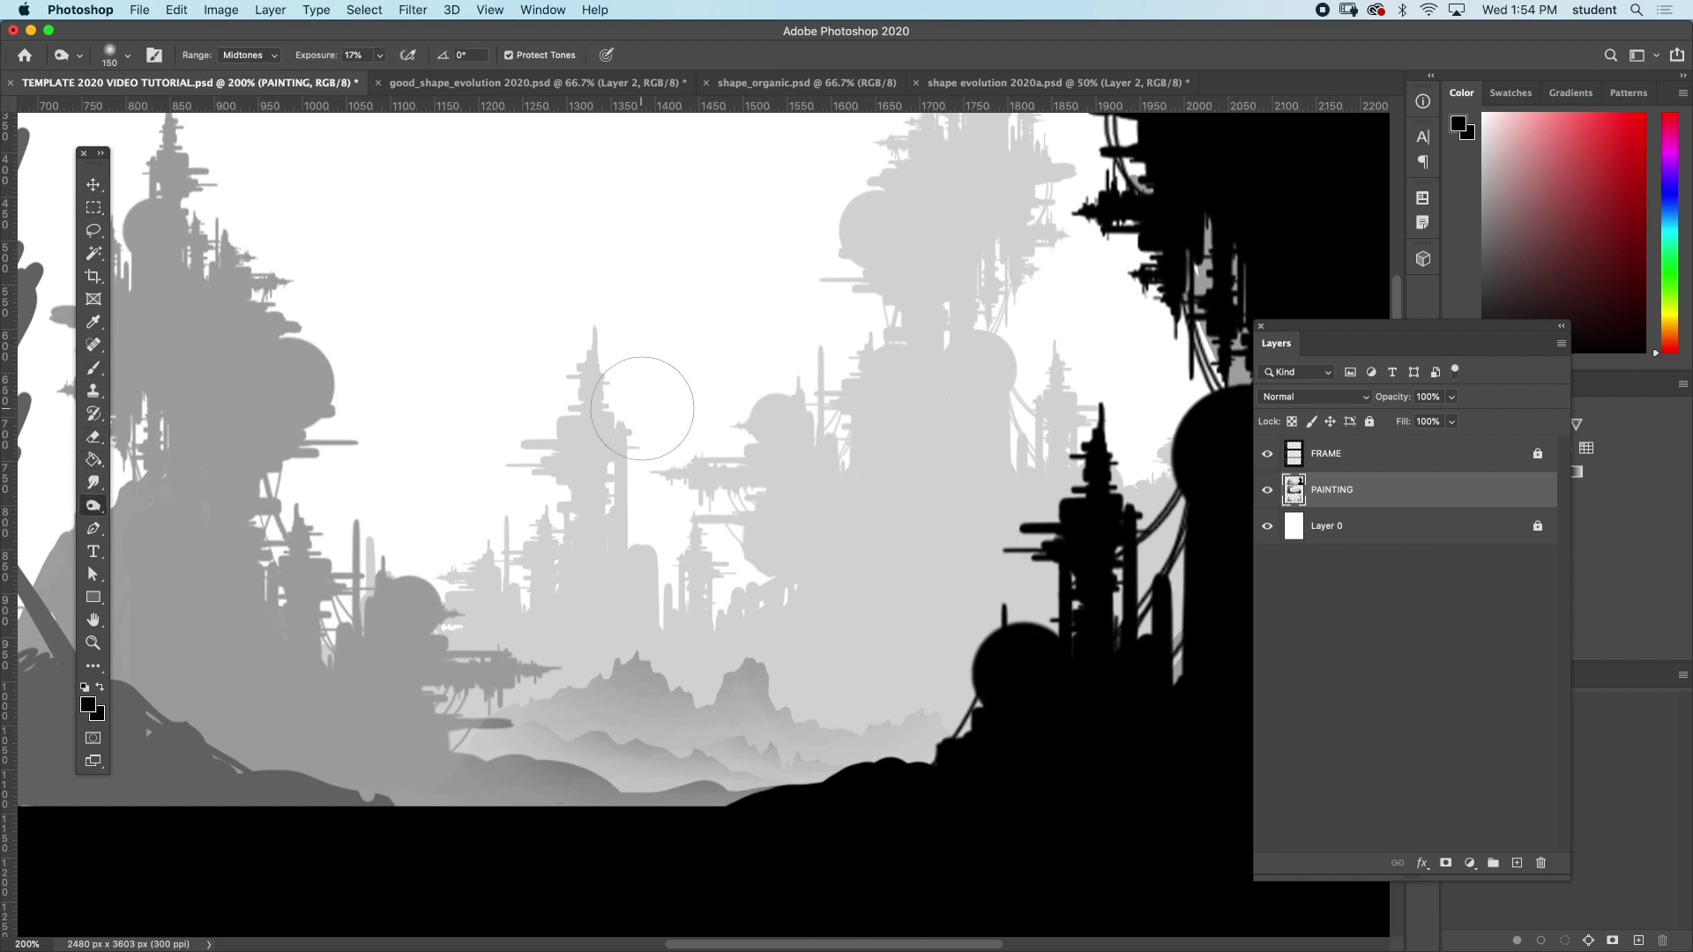
key(bracketright)
key(bracketright)
key(bracketright)
key(bracketright)
key(bracketright)
mouse_move(845, 362)
mouse_down()
mouse_move(964, 357)
mouse_move(794, 355)
mouse_move(893, 355)
mouse_move(805, 364)
mouse_move(778, 445)
mouse_move(934, 466)
mouse_move(751, 511)
mouse_move(1134, 492)
mouse_move(778, 496)
mouse_move(939, 349)
mouse_move(921, 424)
mouse_up()
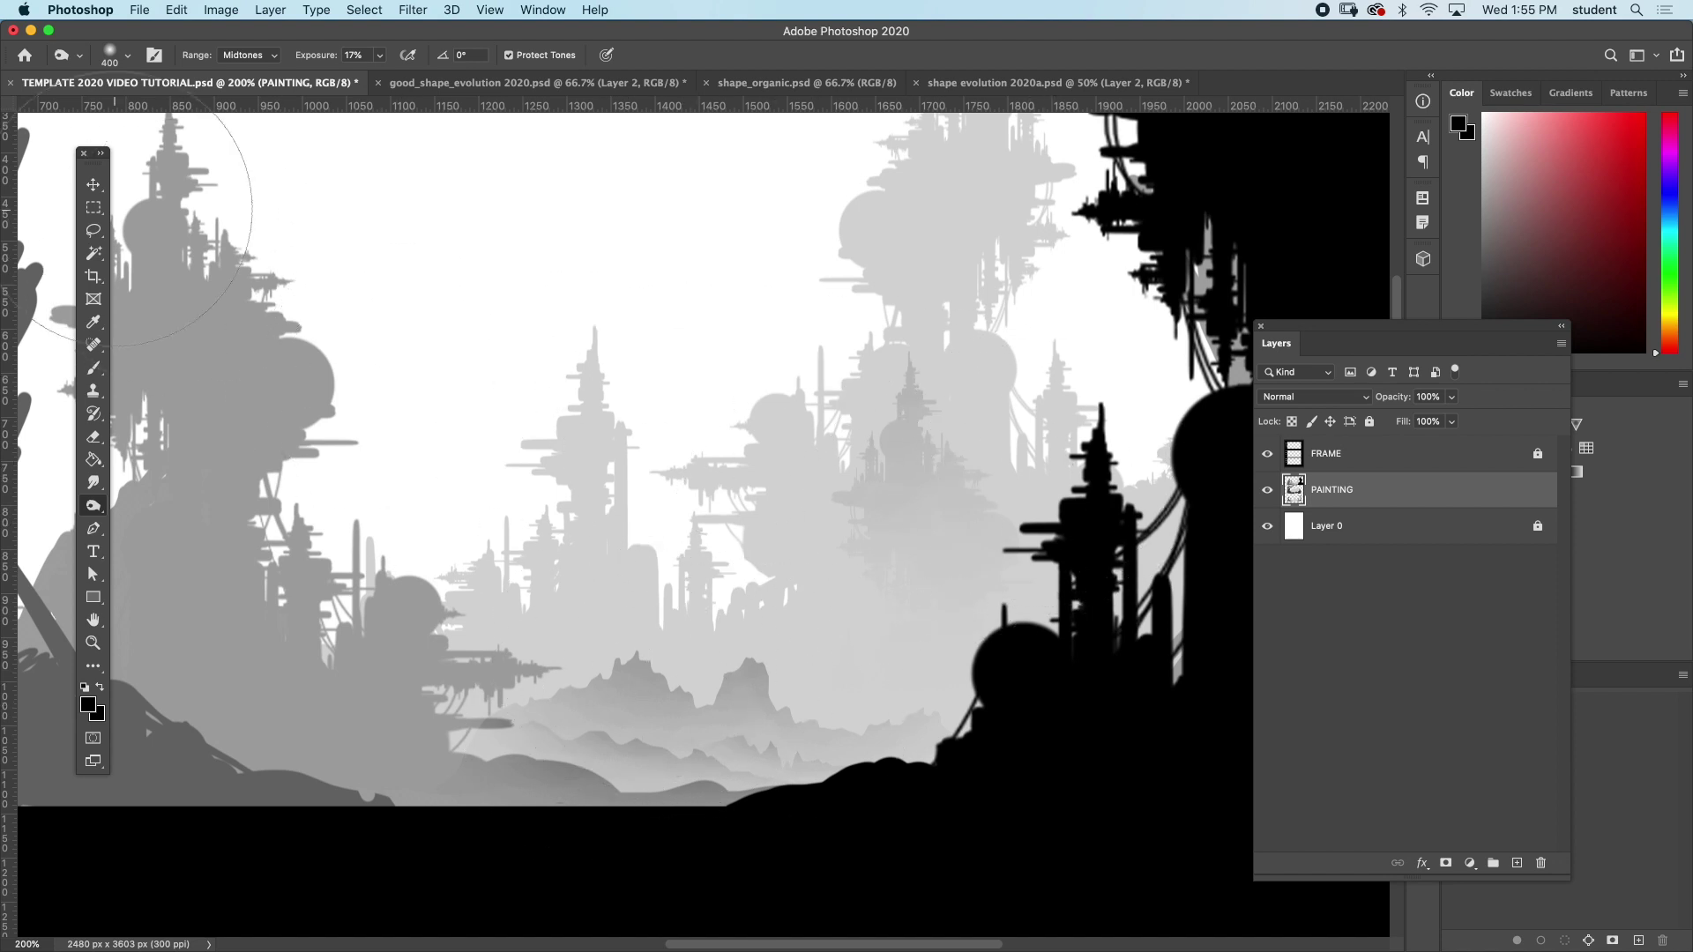
- Show the tower selection again and transform it, mirroring it horizontally at about half size just below the burned tower's top
click(94, 204)
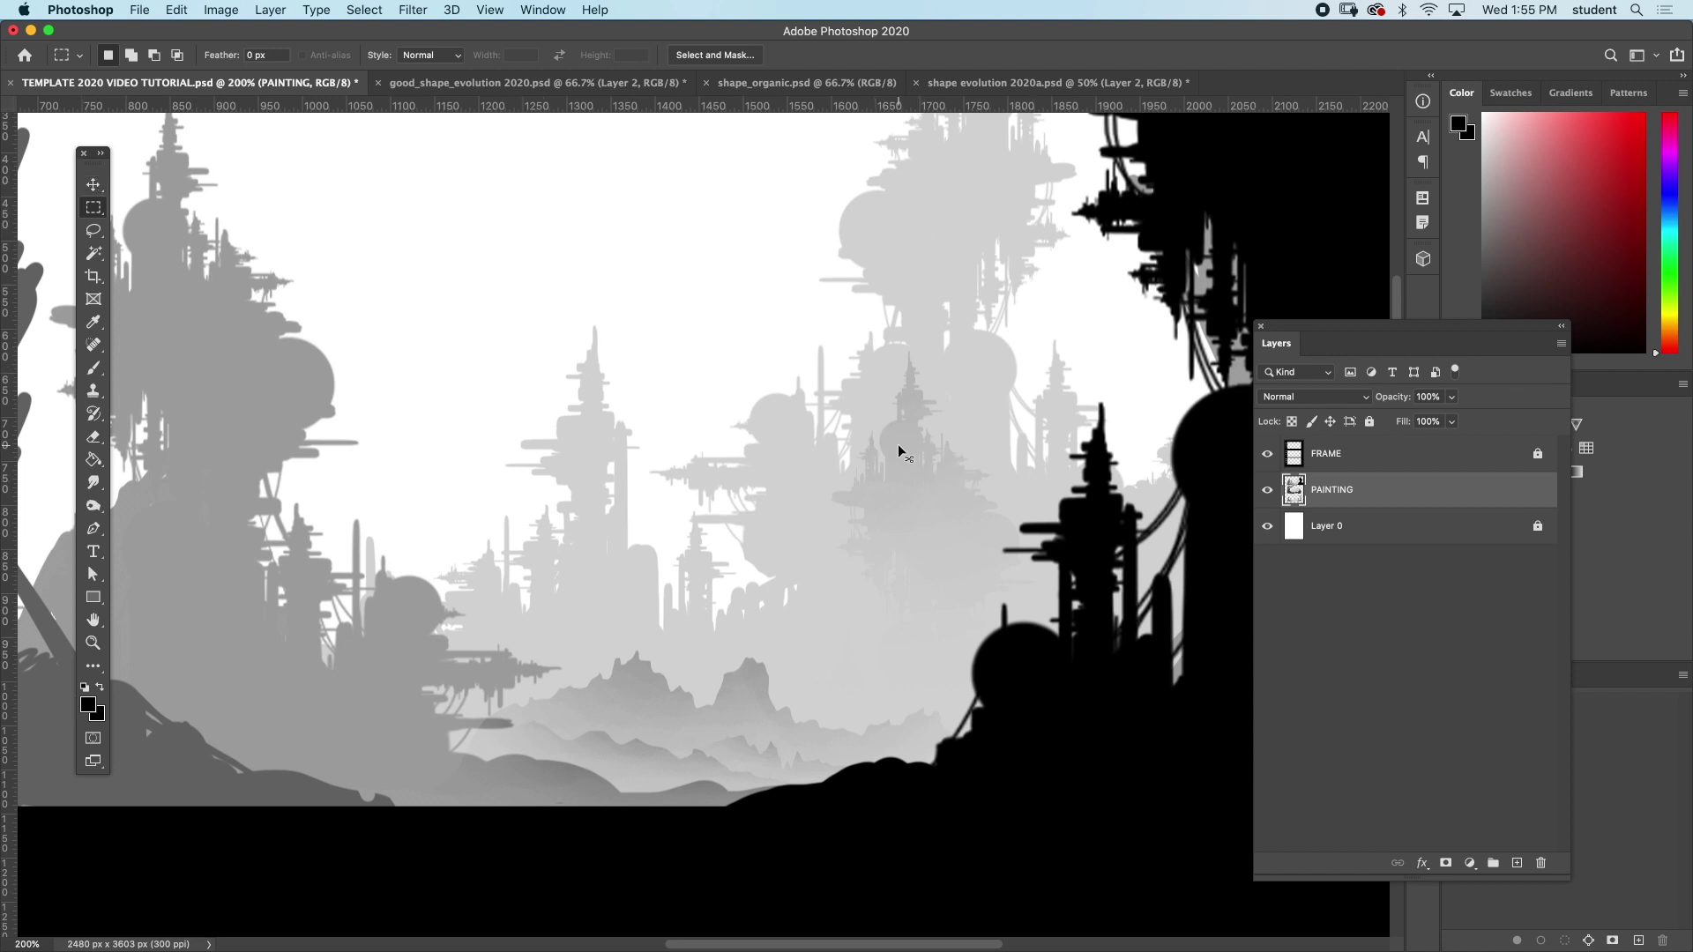
key(super+h)
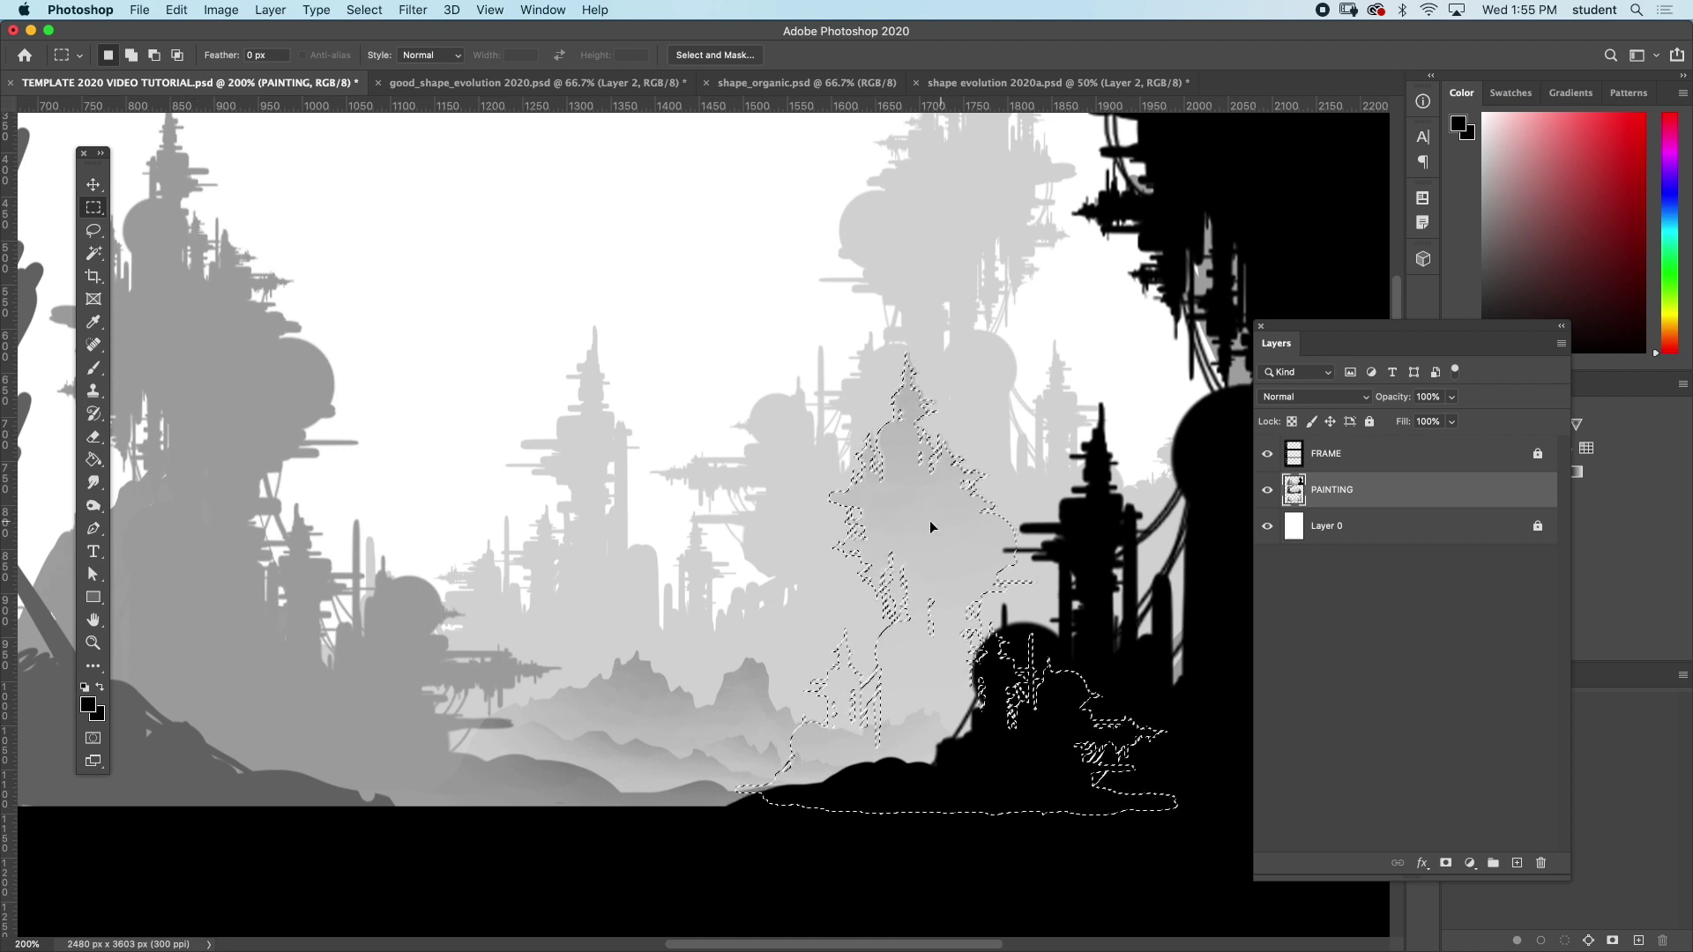
drag(930, 528, 563, 335)
click(413, 9)
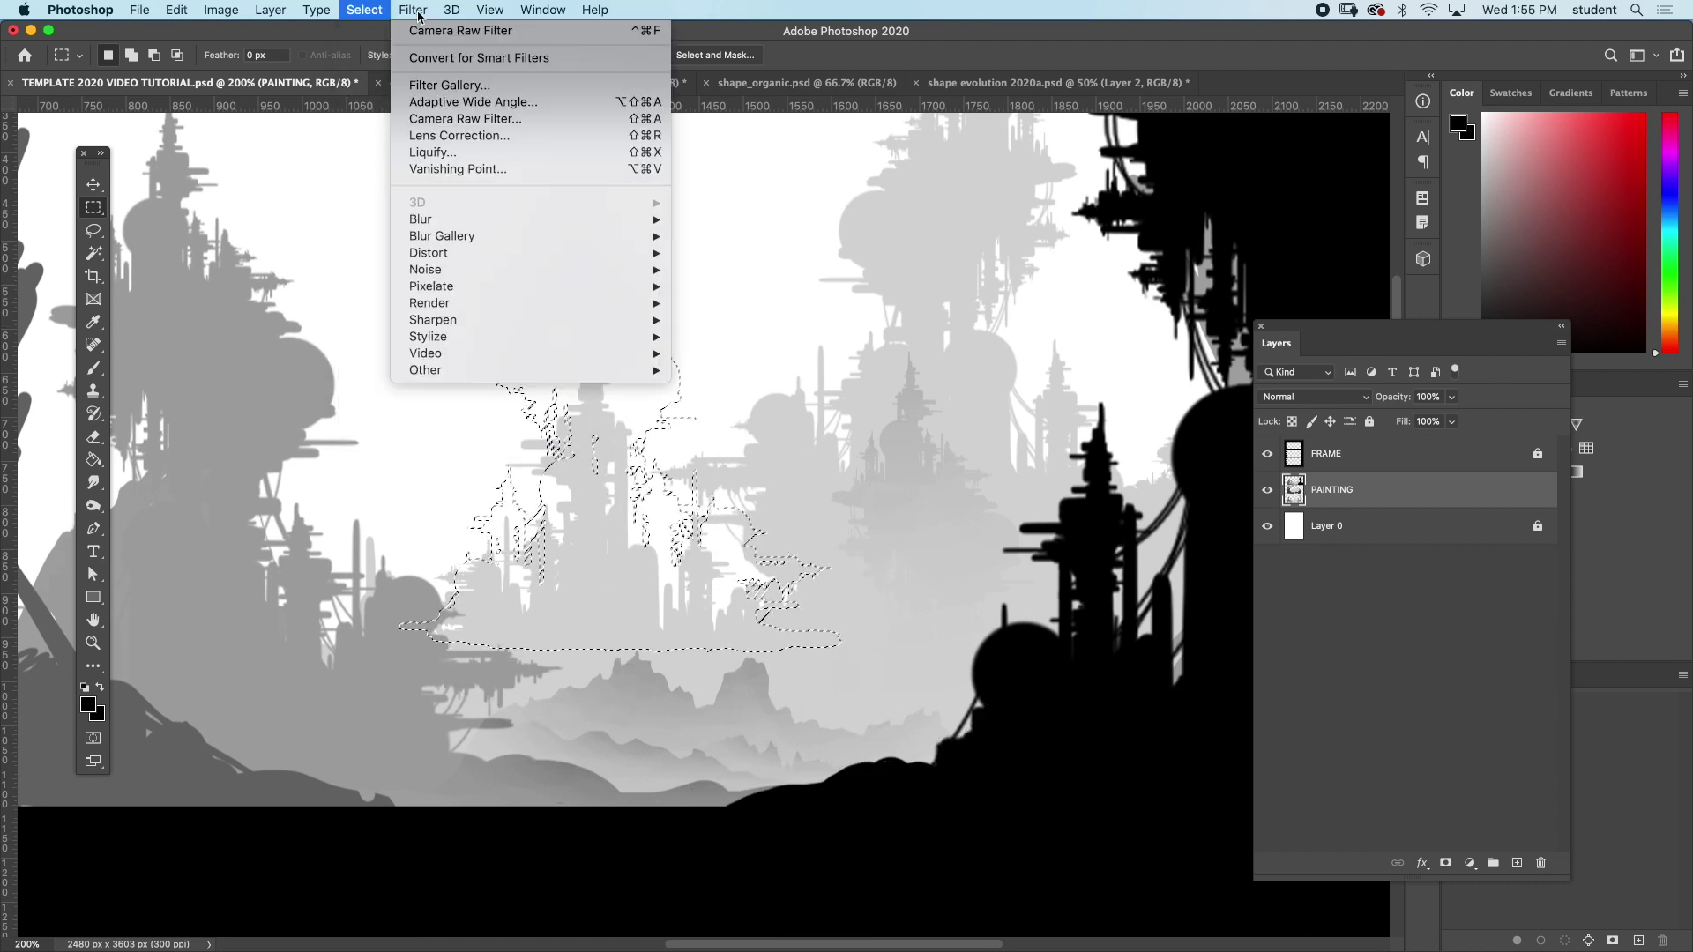
mouse_move(365, 9)
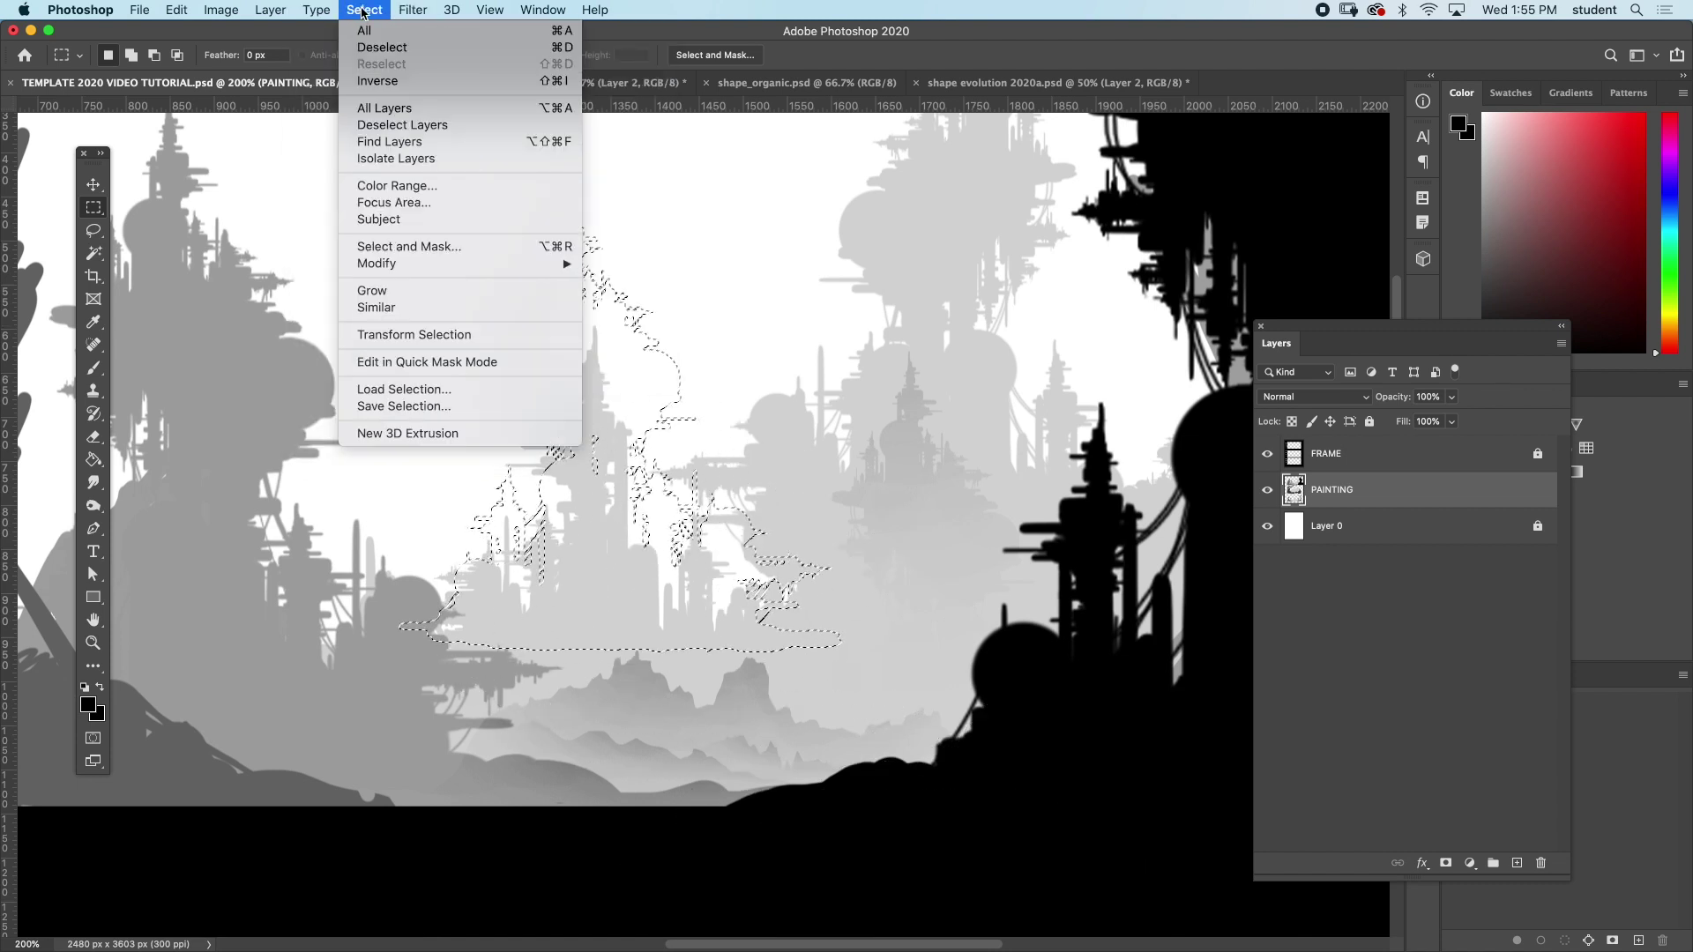
click(413, 335)
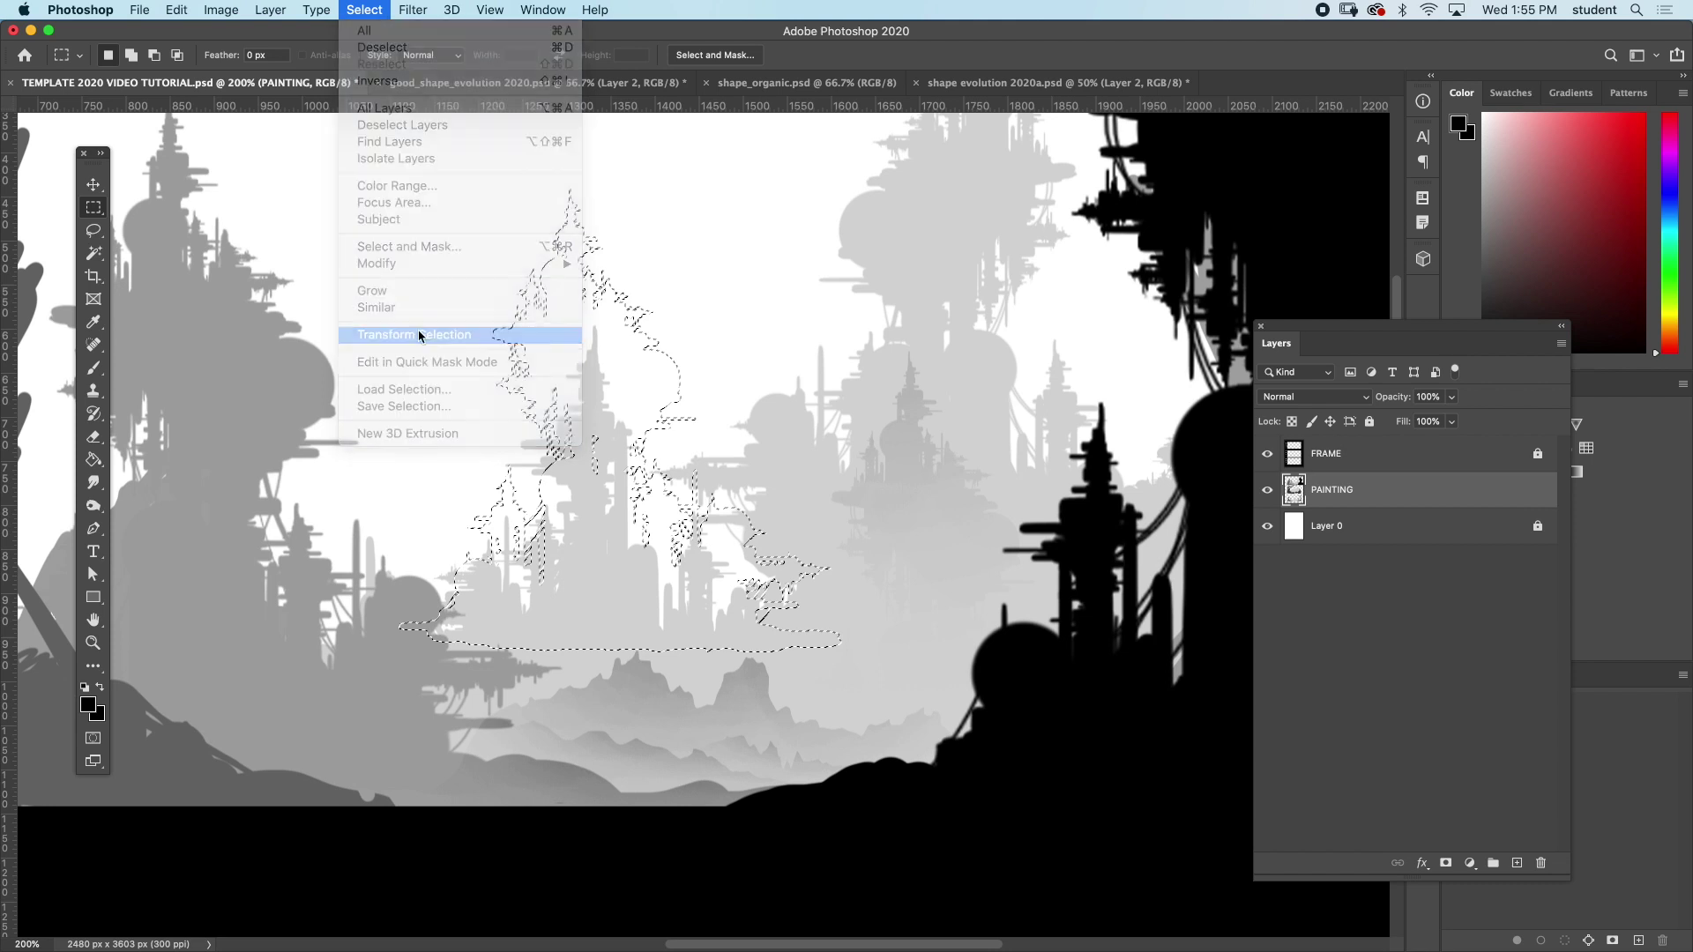
drag(433, 213, 633, 432)
drag(784, 523, 609, 628)
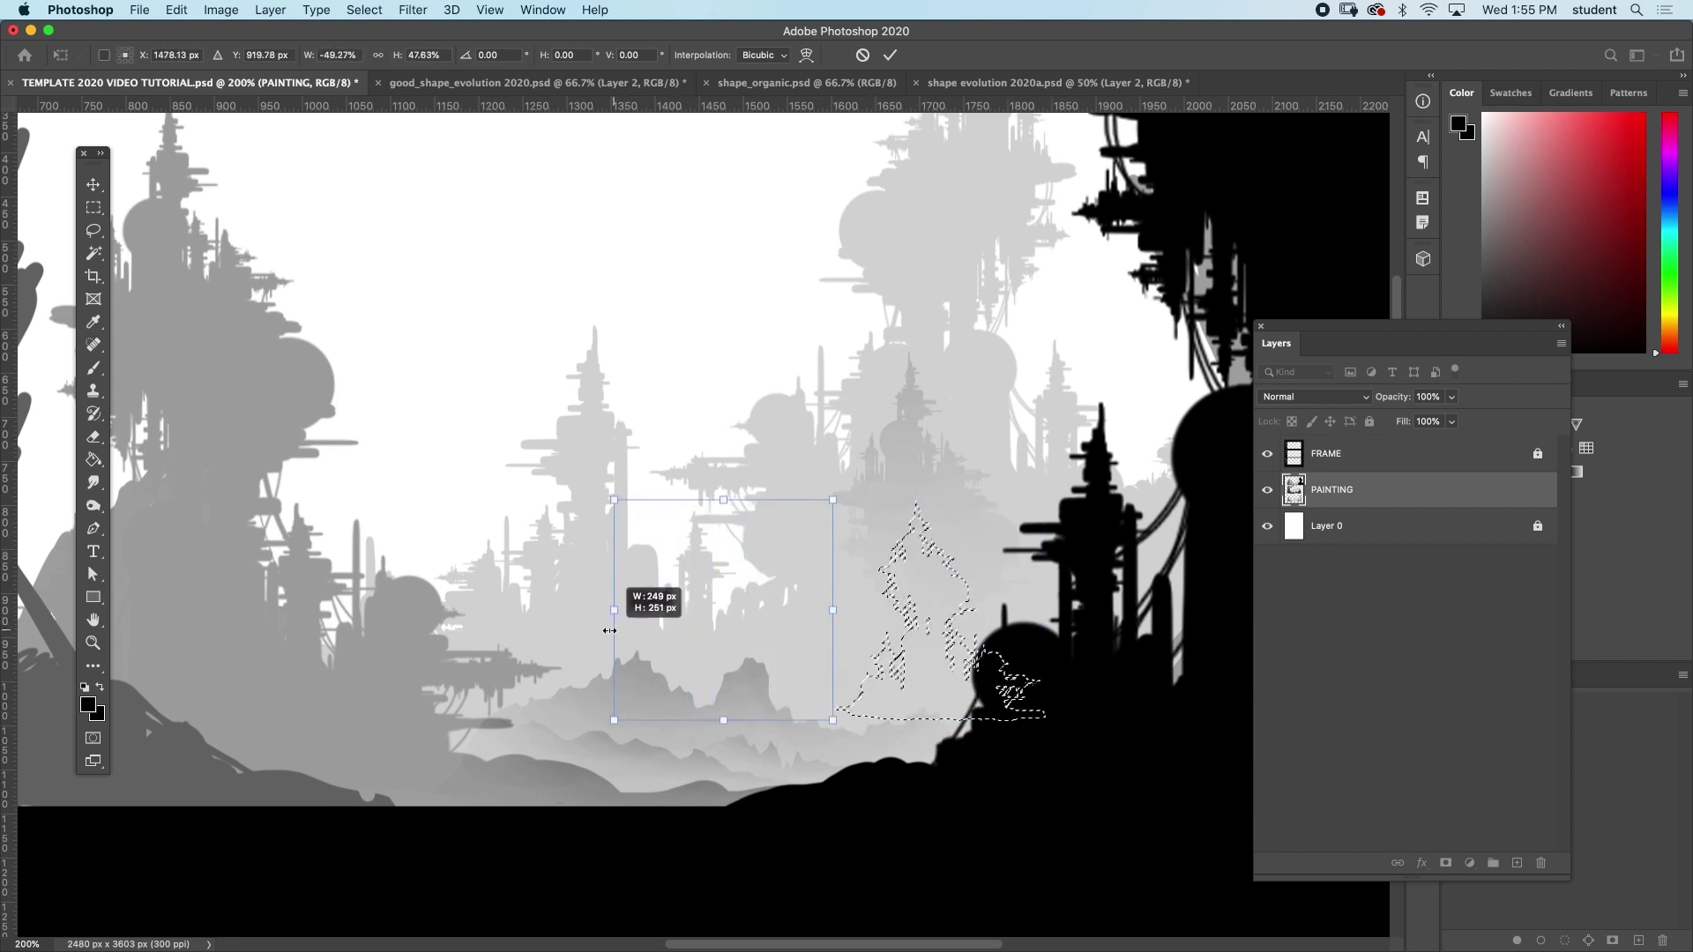
drag(730, 605, 920, 602)
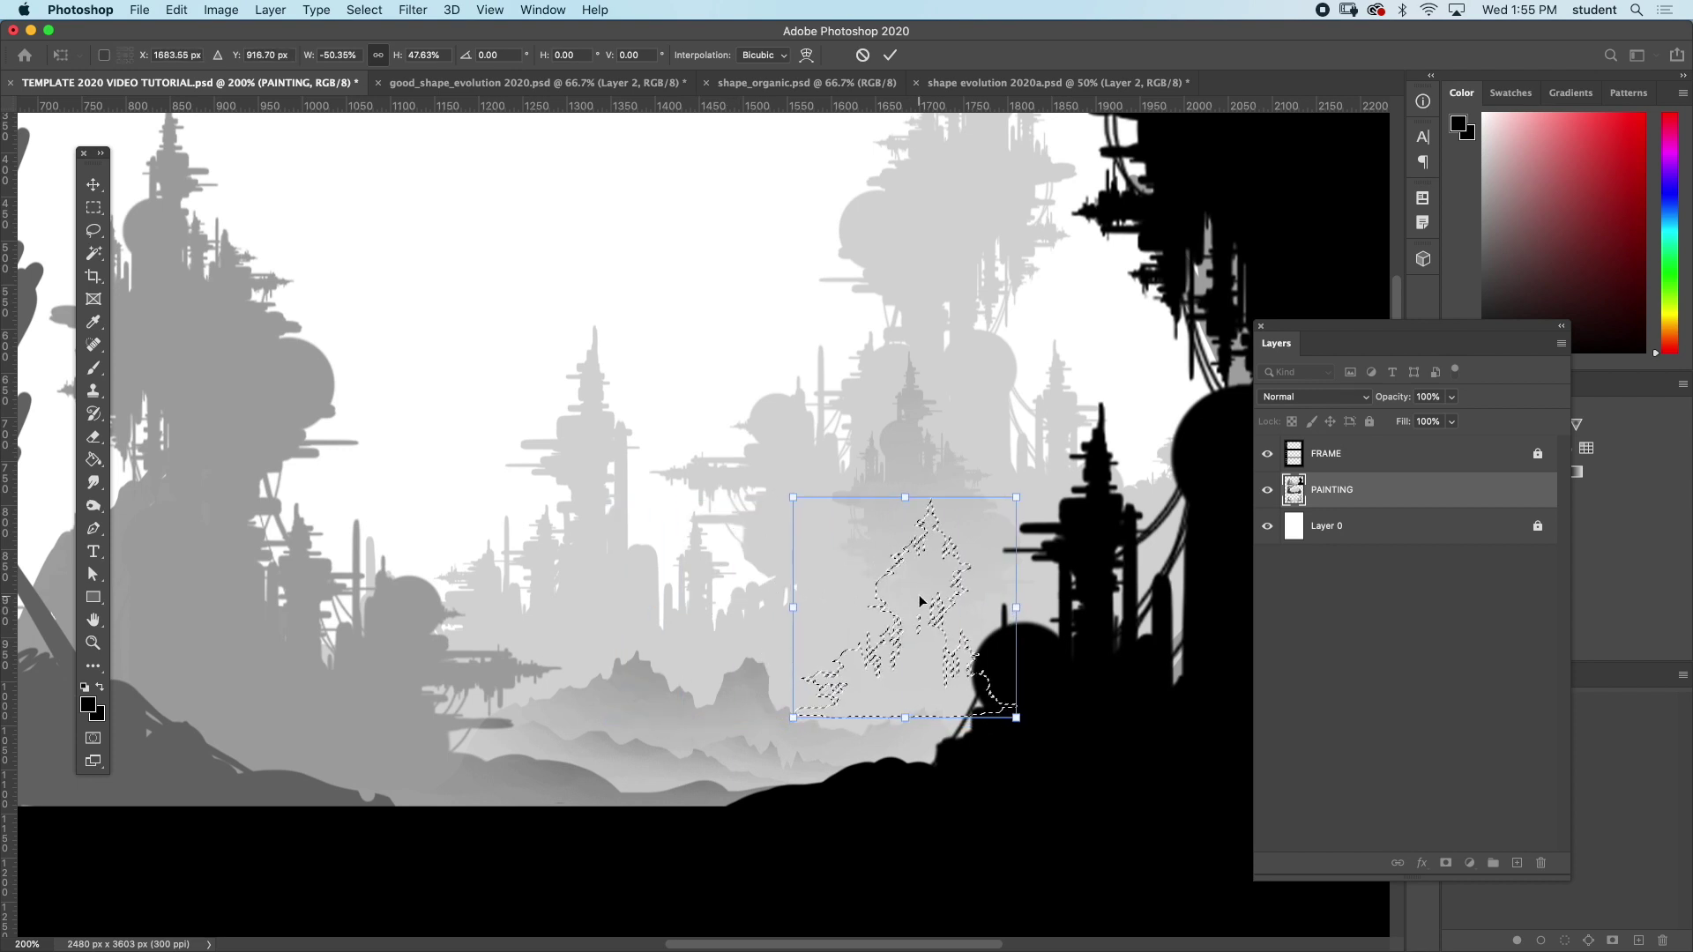
key(Return)
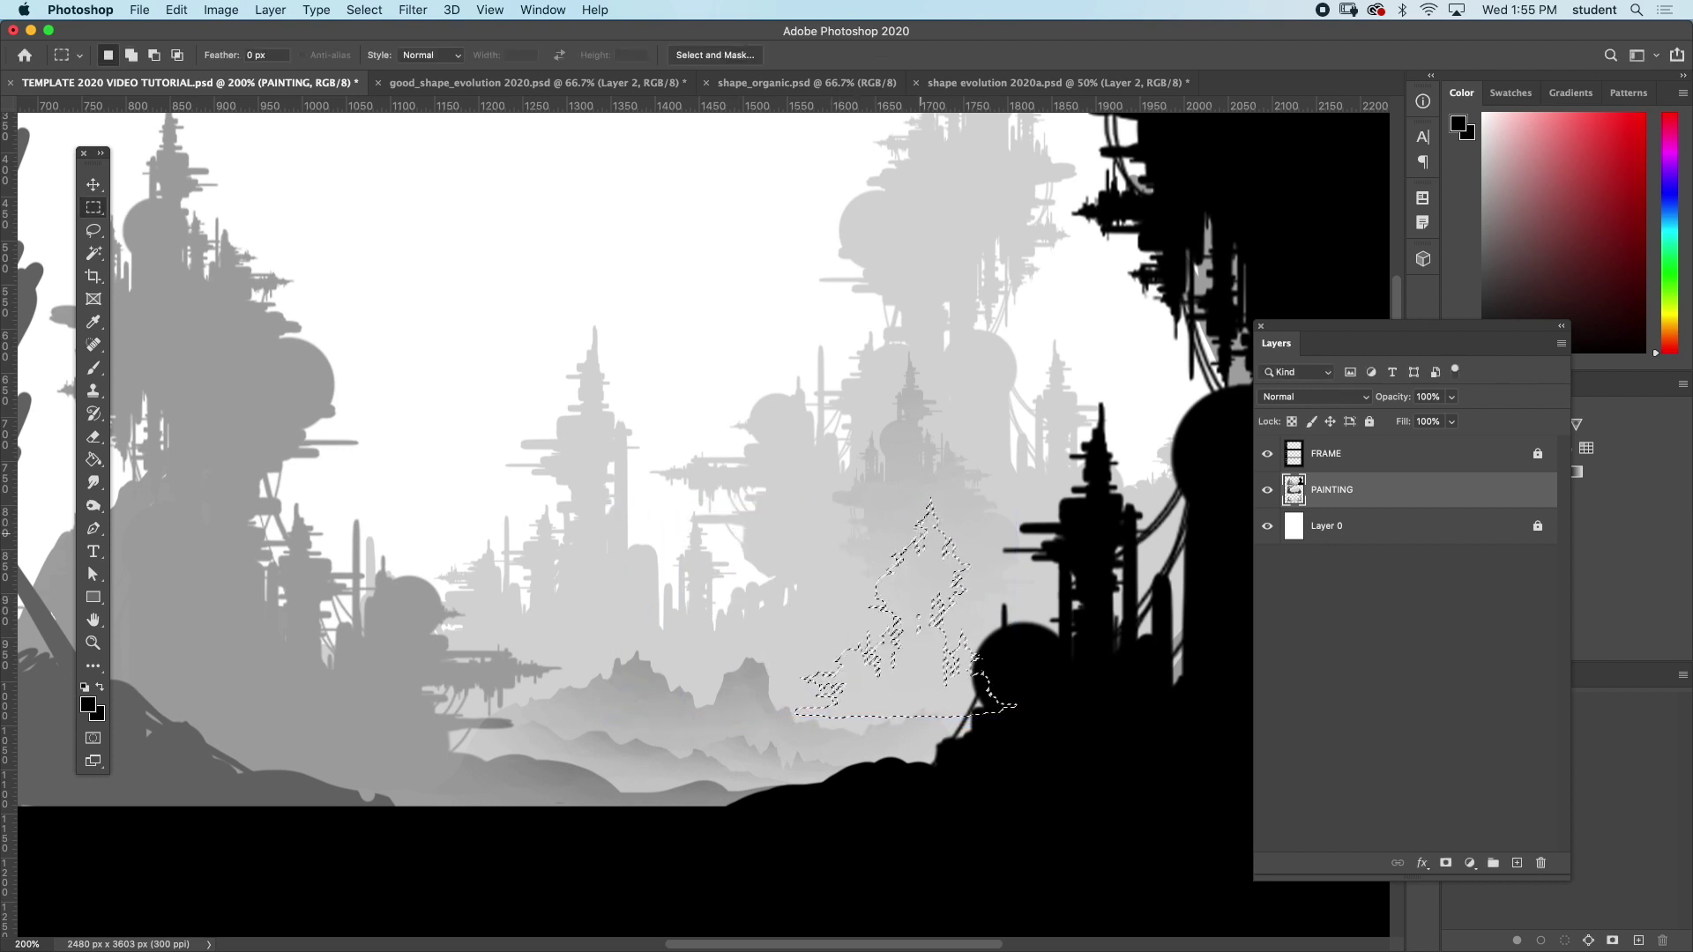
- Hide the selection edges and burn the upper part of the smaller tower with the 400 px brush
key(super+d)
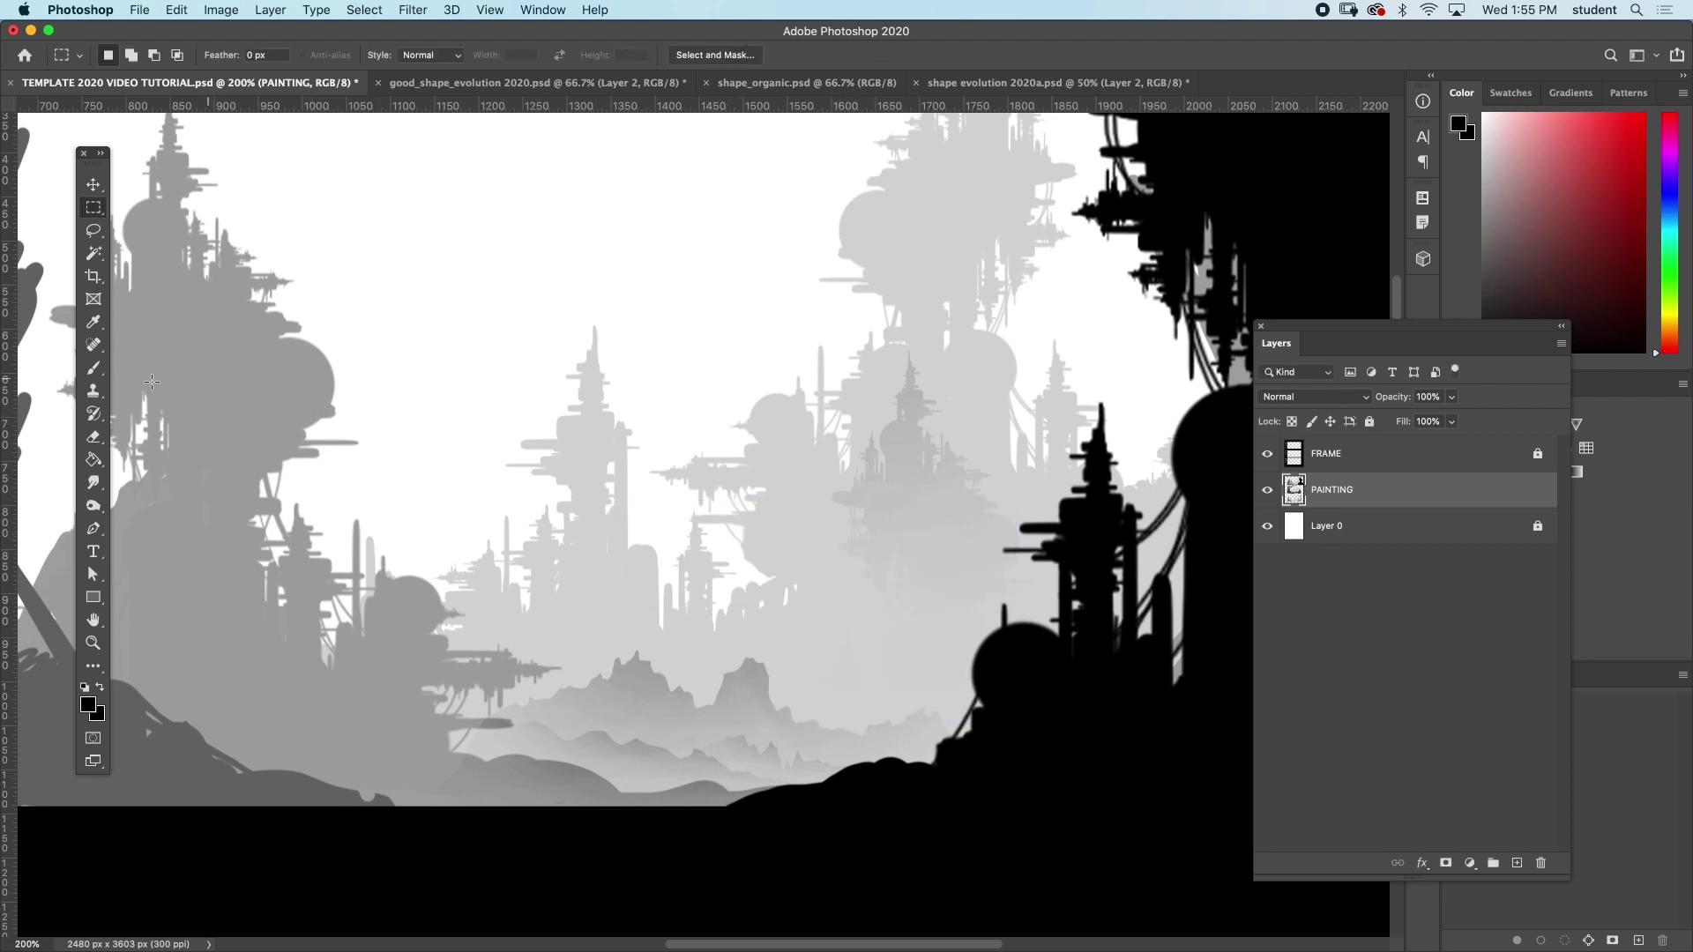
click(100, 507)
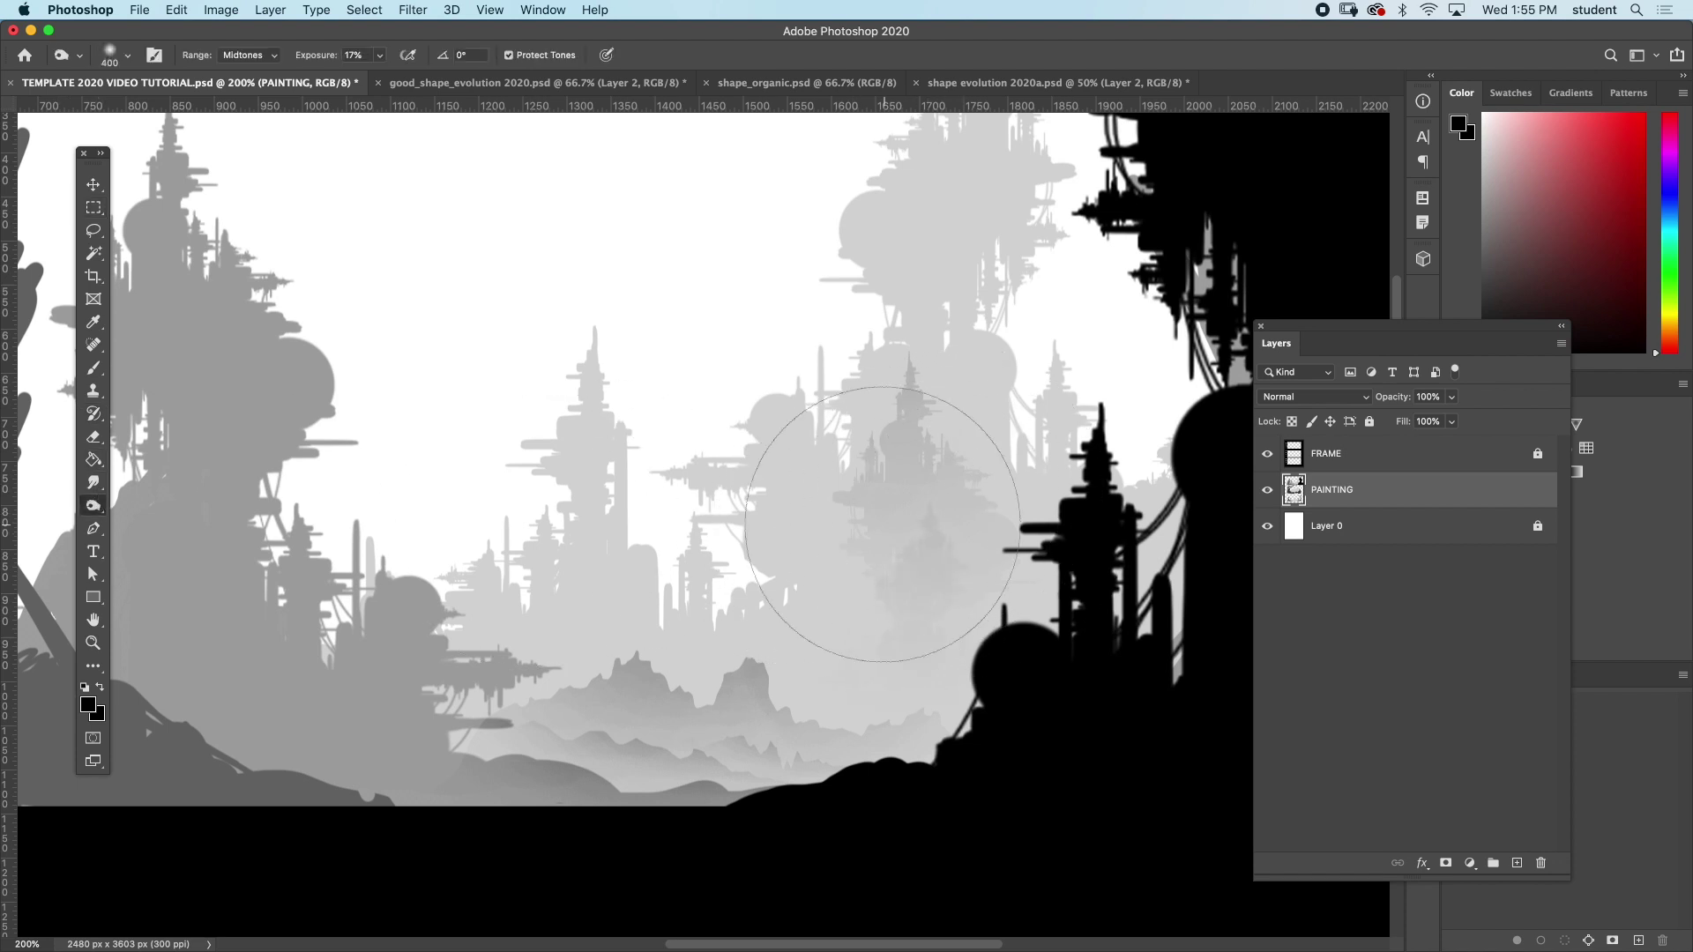
mouse_move(882, 524)
mouse_down()
mouse_move(891, 512)
mouse_move(811, 547)
mouse_move(843, 590)
mouse_move(861, 485)
mouse_up()
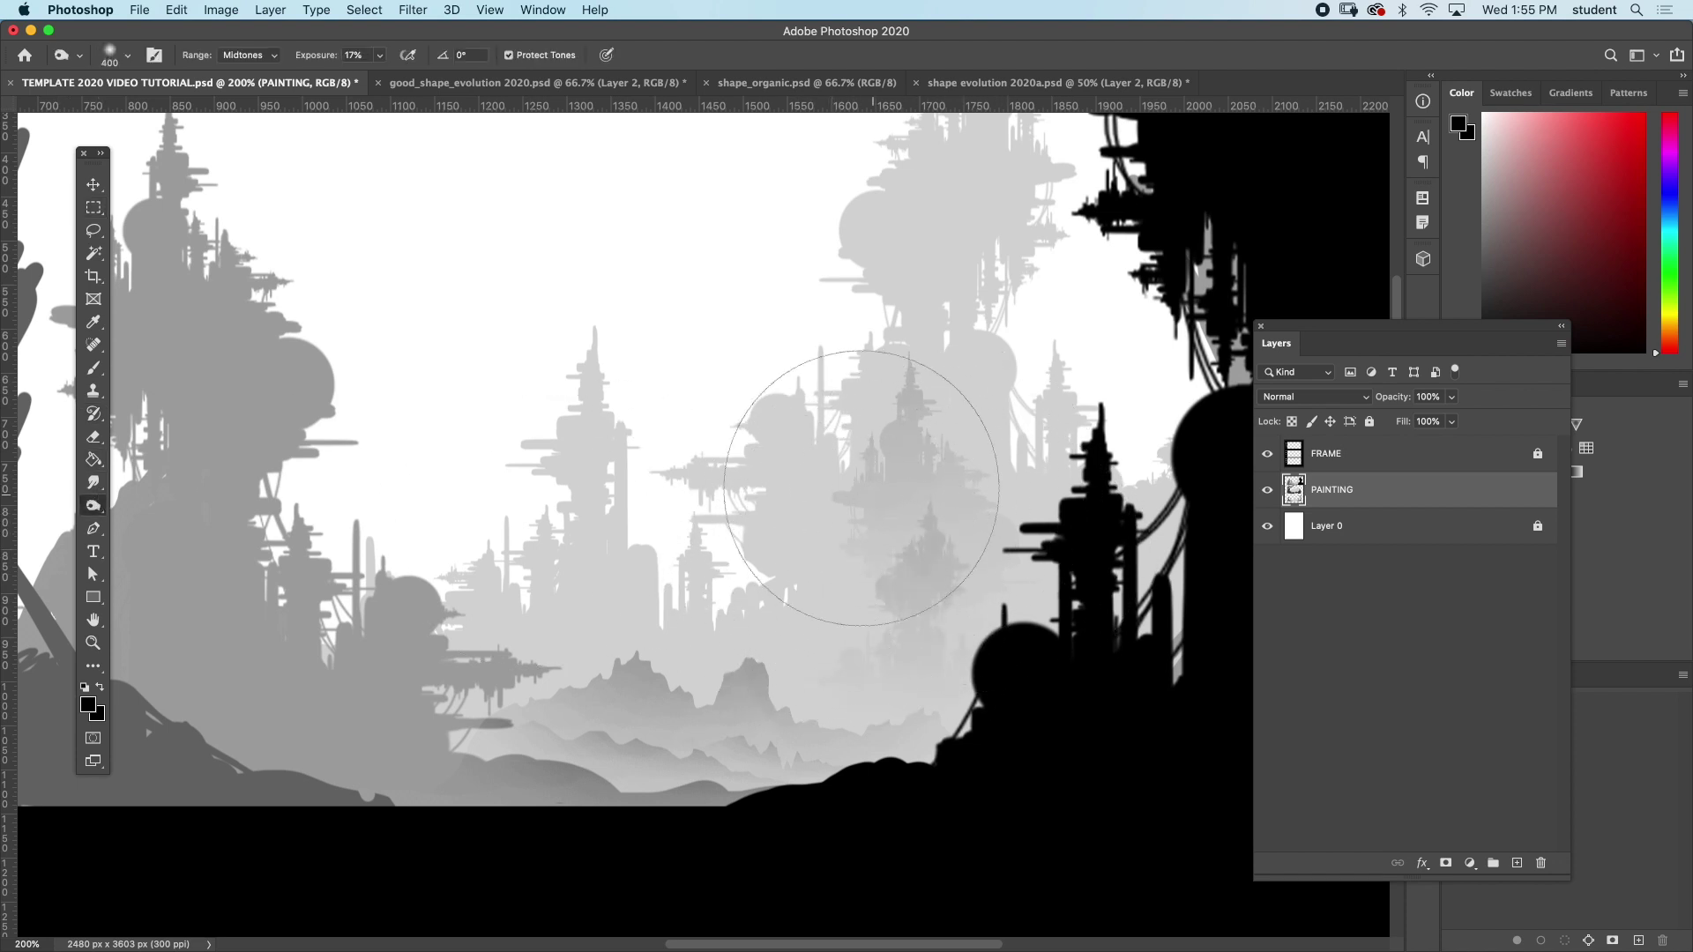
- Move the small tower selection over the central pale towers and burn its upper part with the selection edges hidden
click(94, 231)
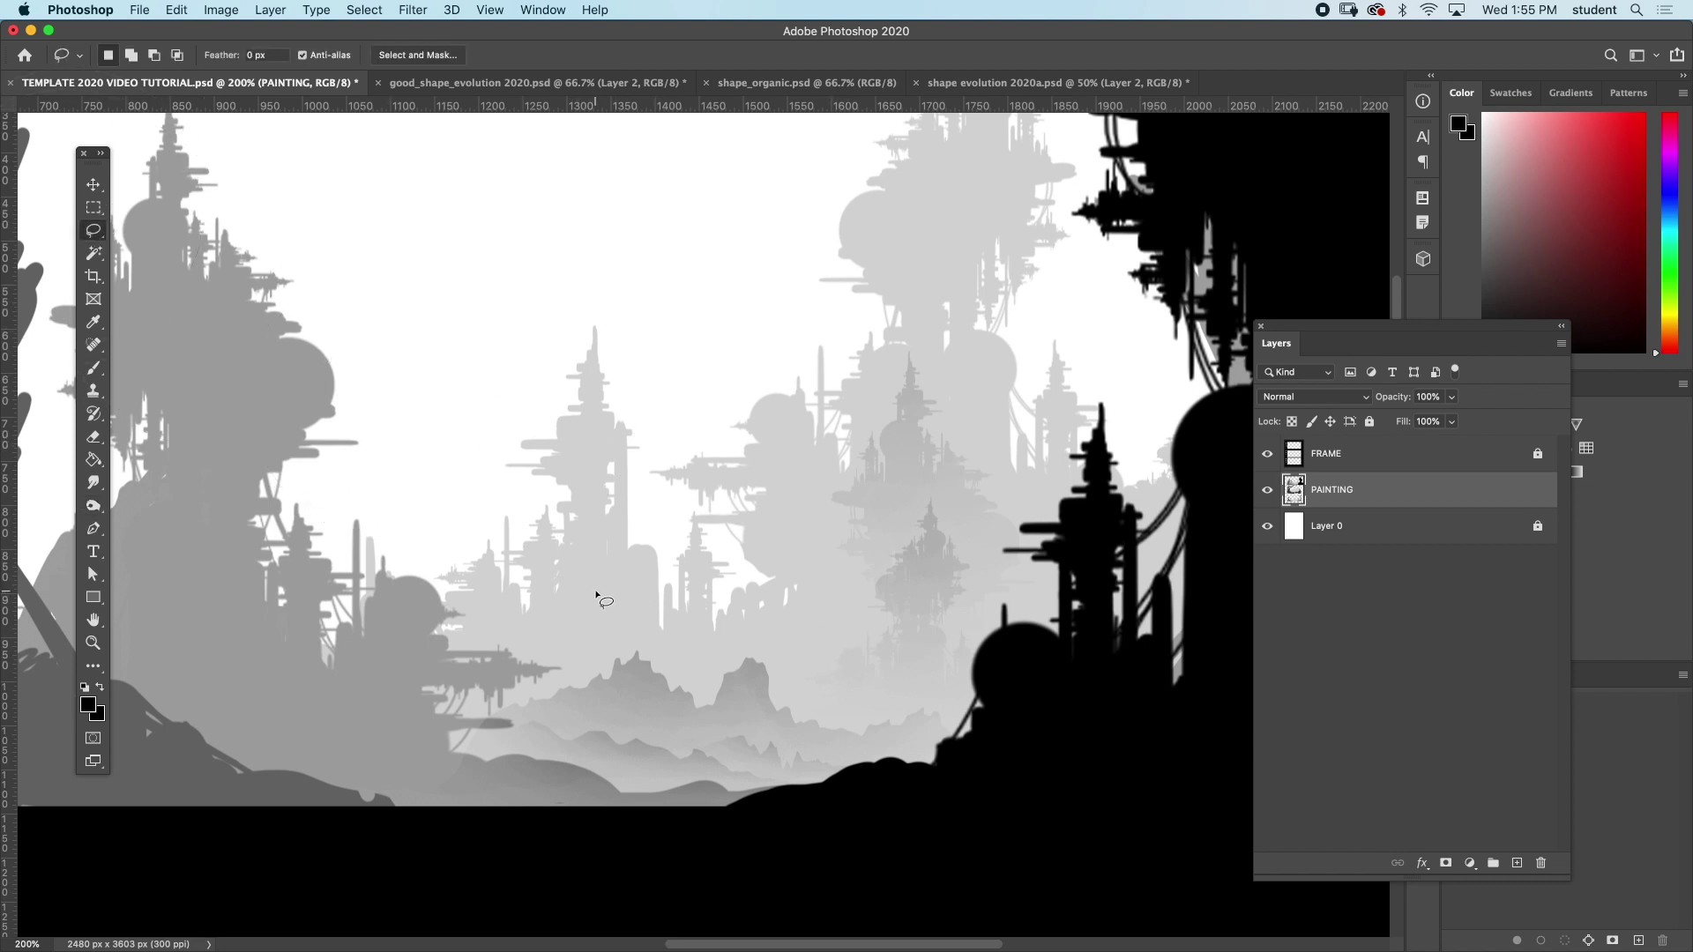
key(super+h)
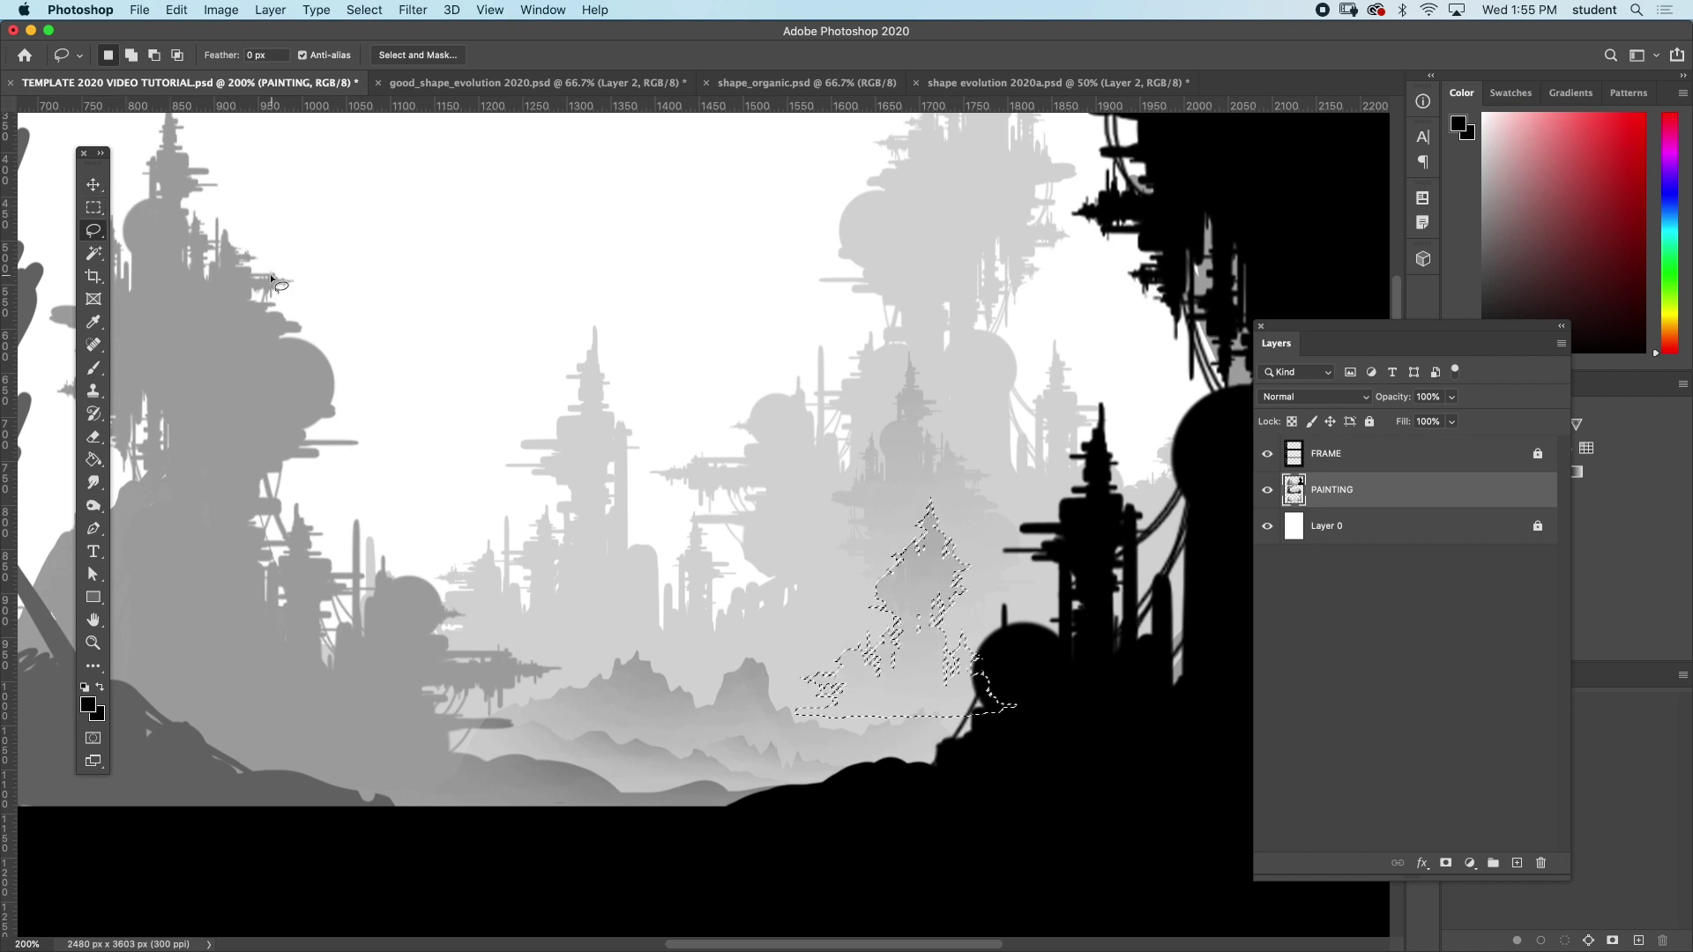
click(99, 210)
drag(919, 591, 606, 598)
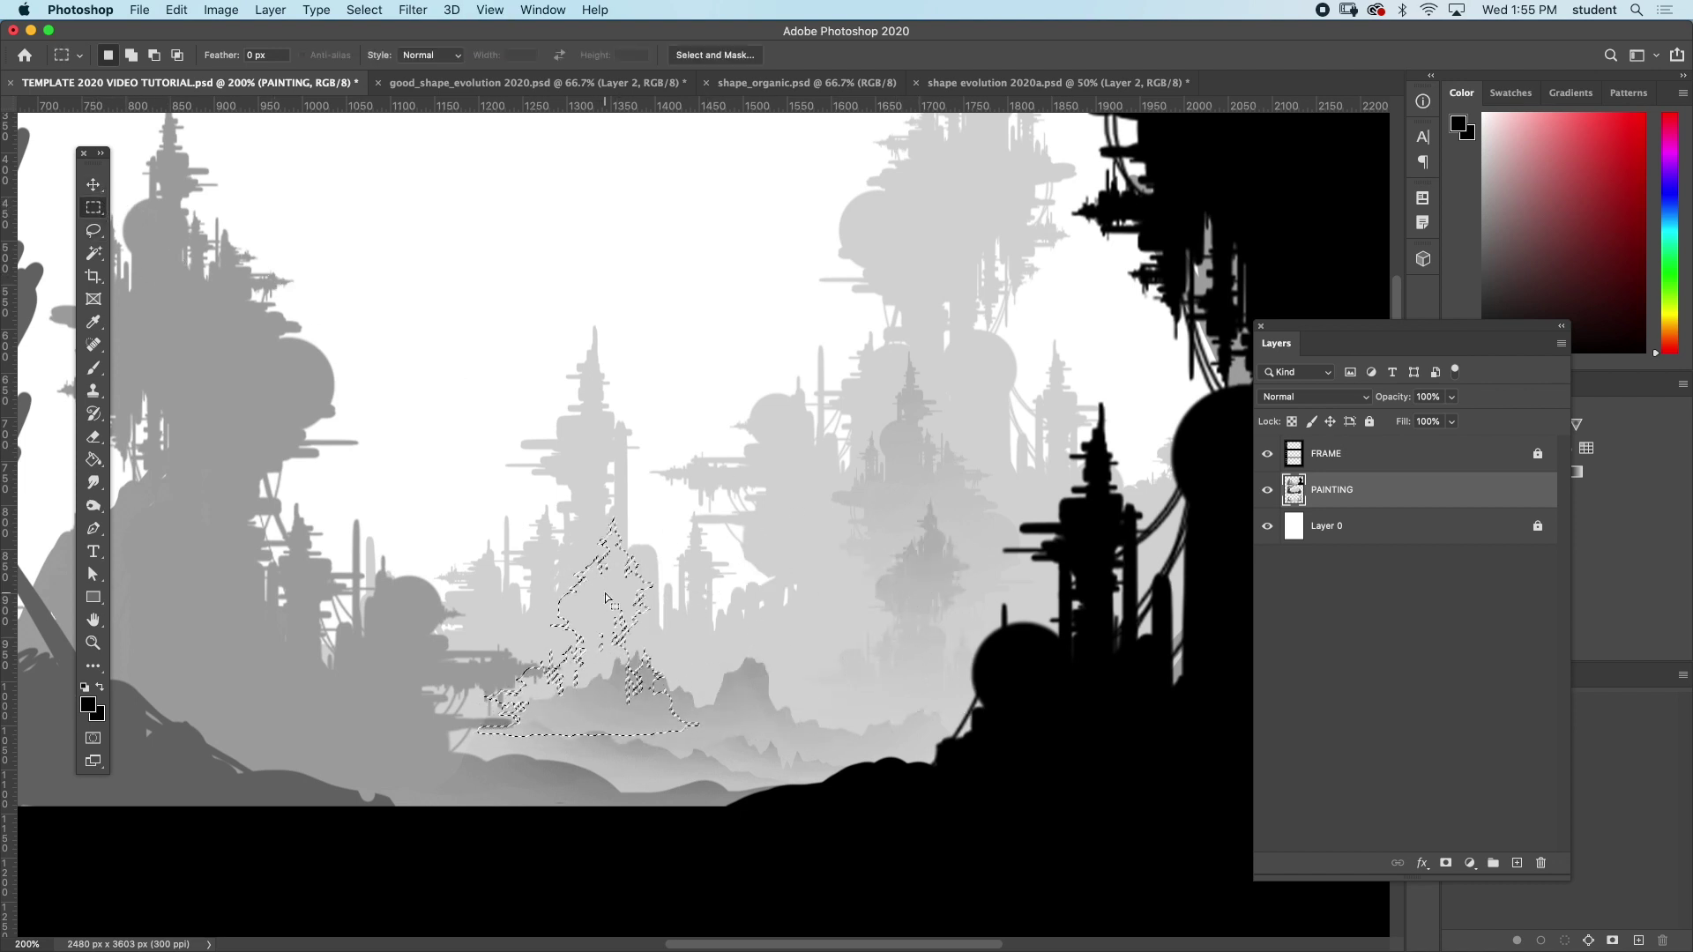
click(518, 551)
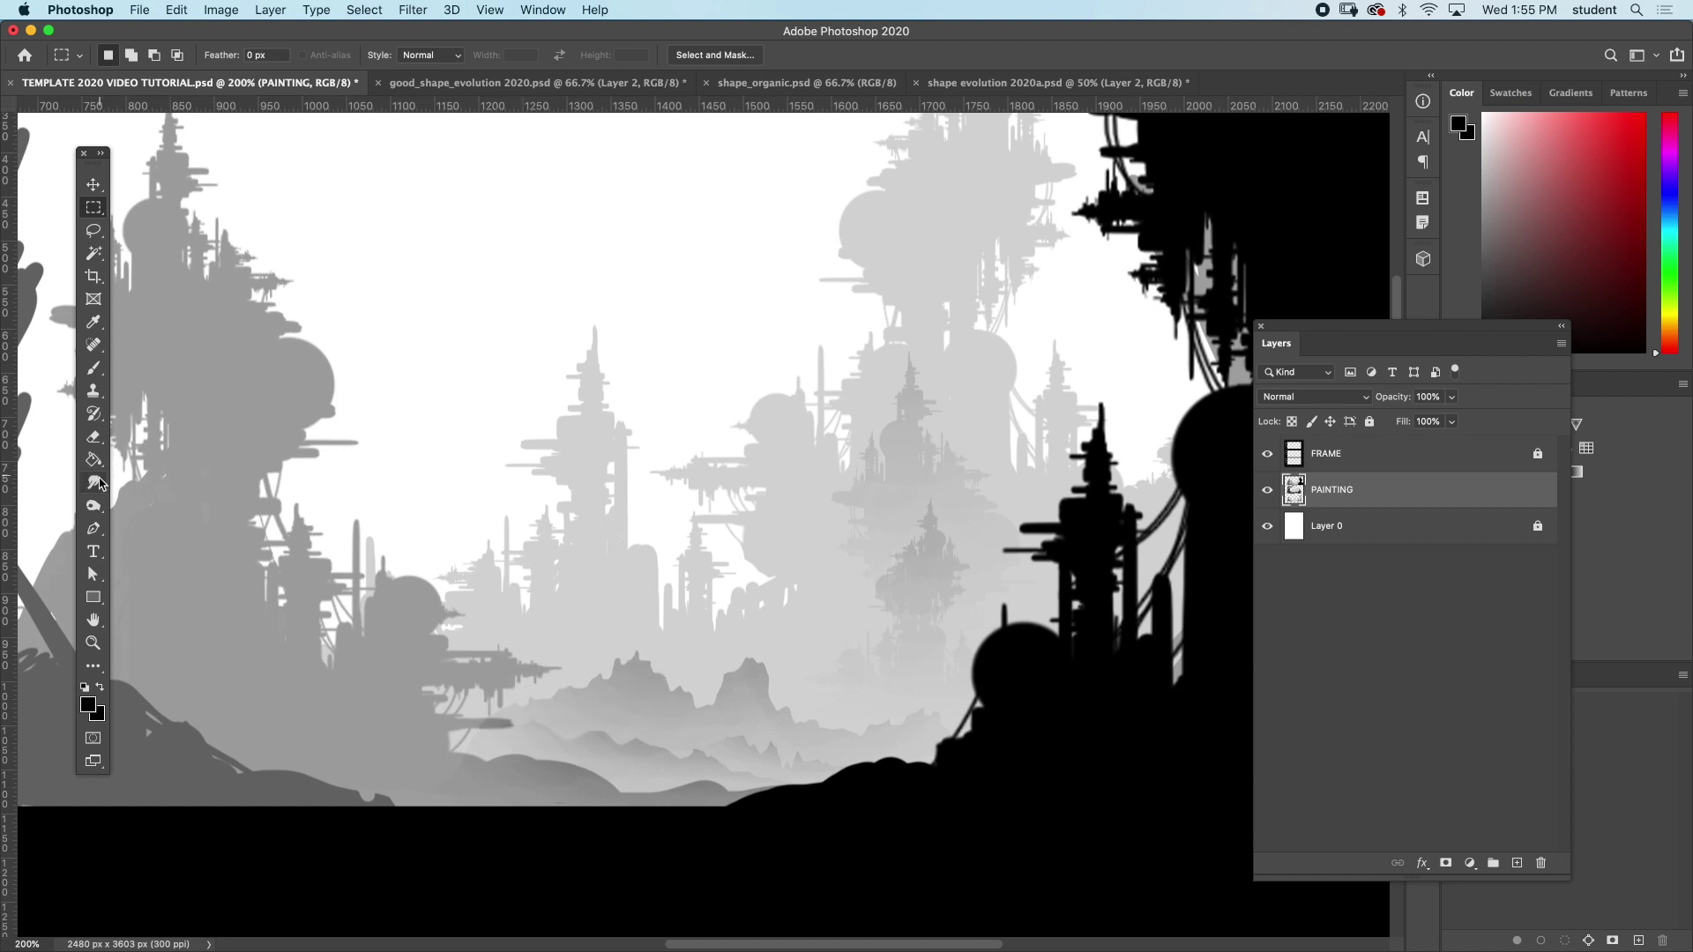
click(94, 505)
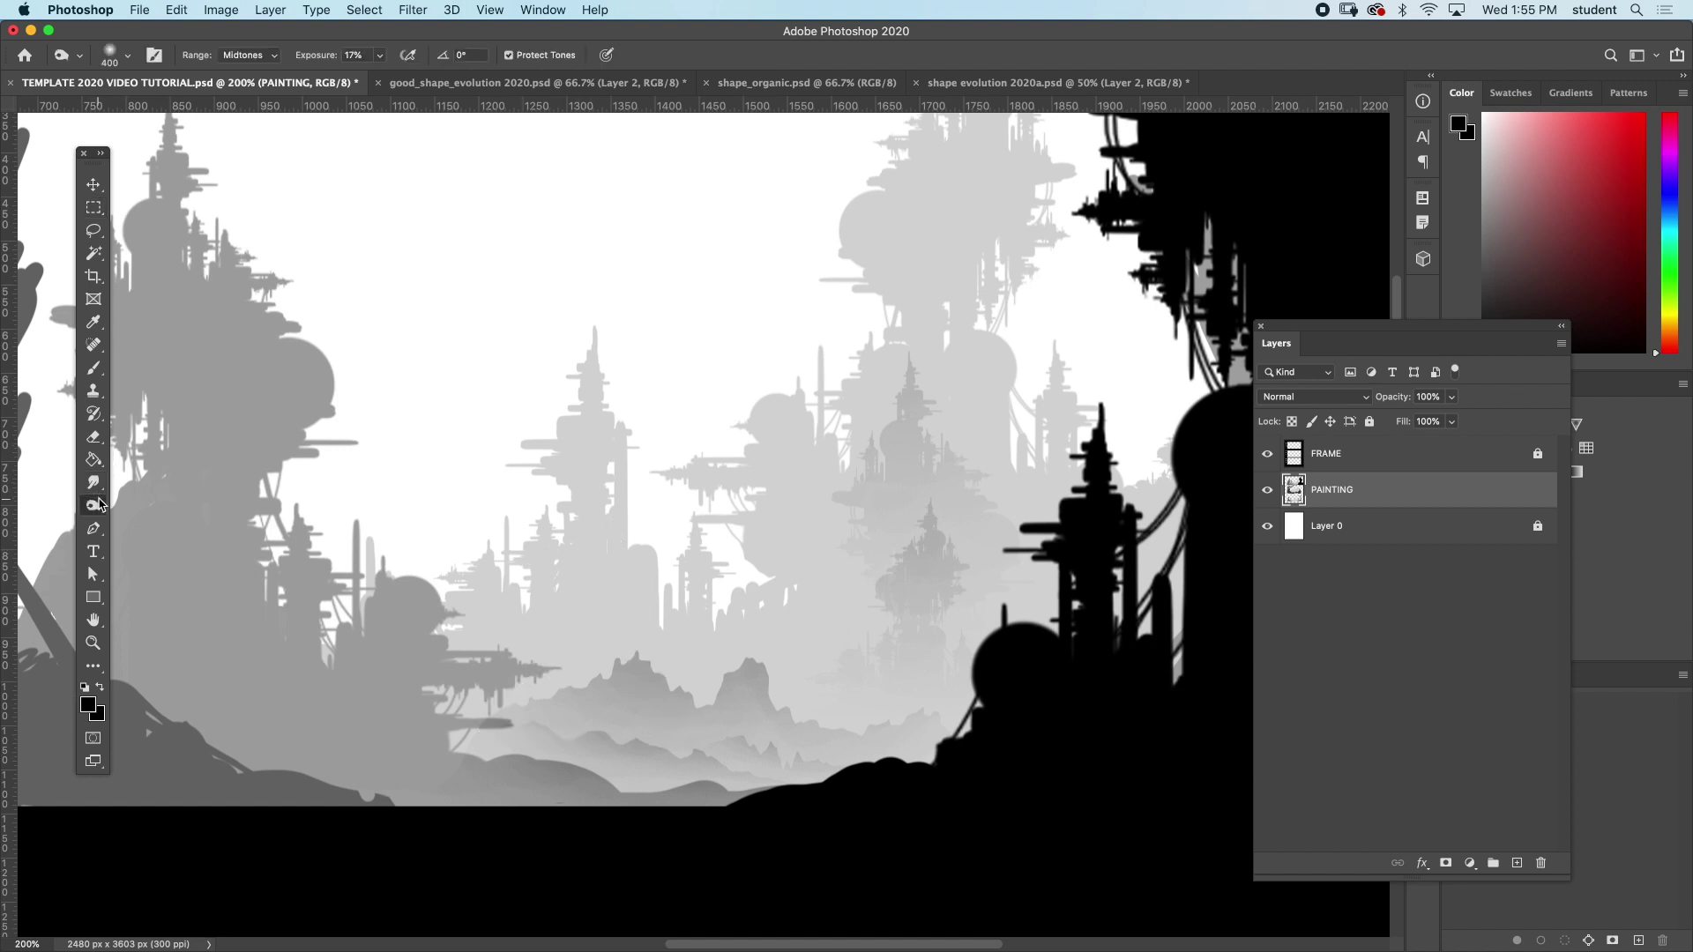
click(582, 521)
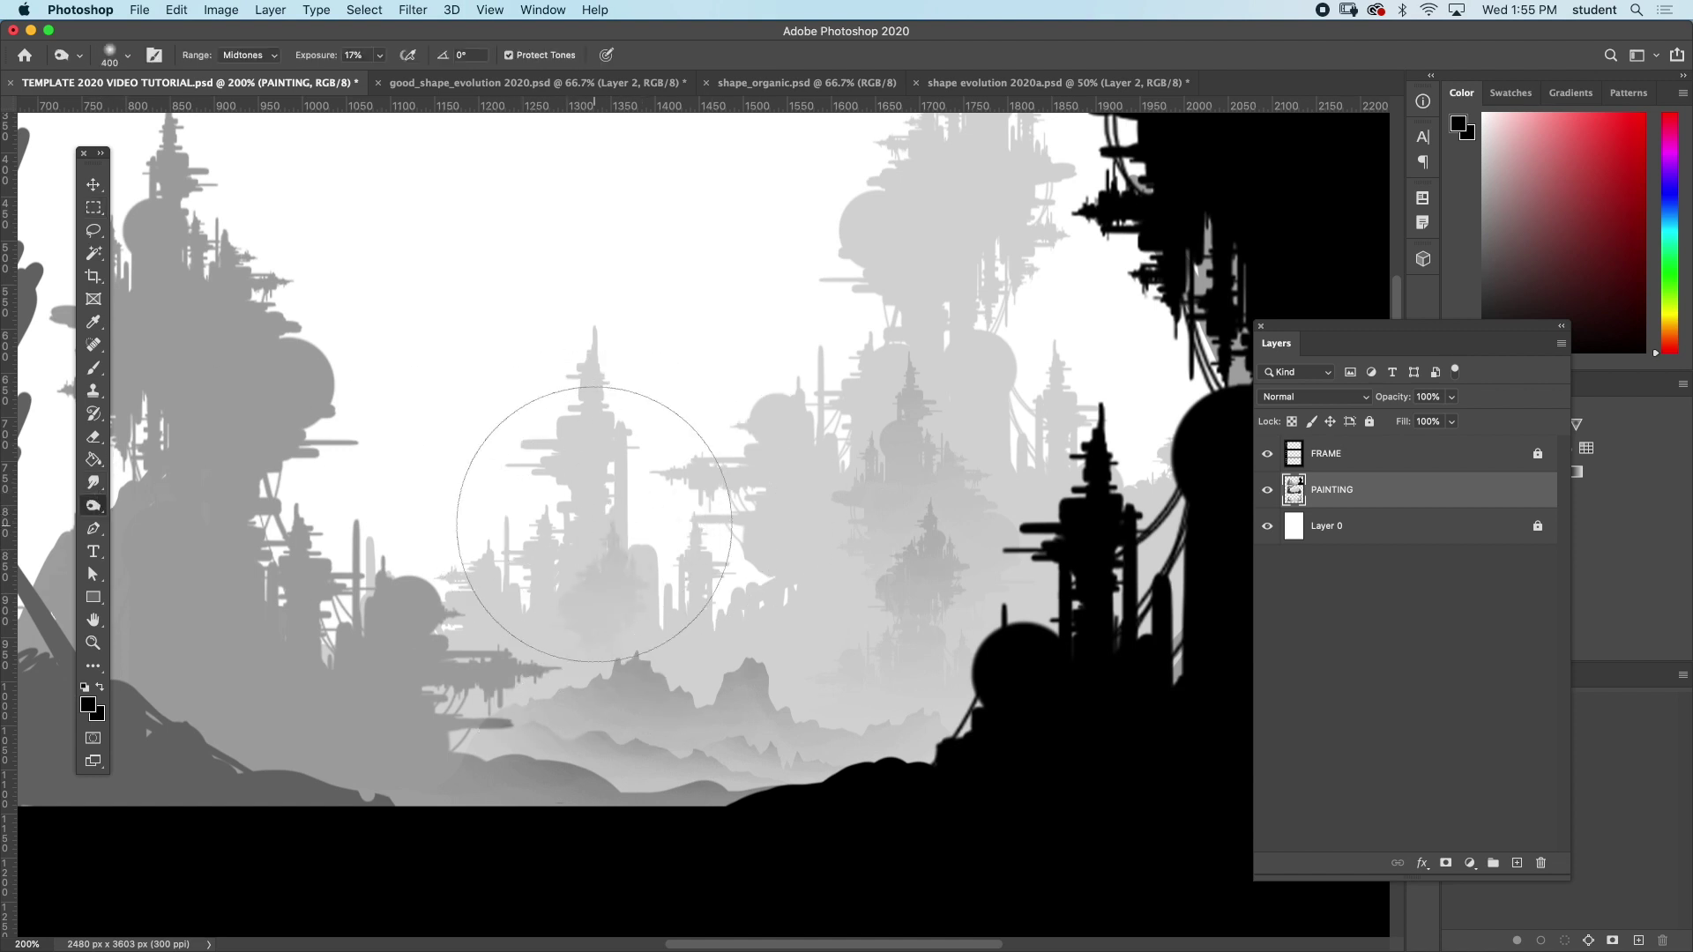
- Sample the dark grey of the left foreground slope as the Brush colour with a 70 px brush
click(93, 208)
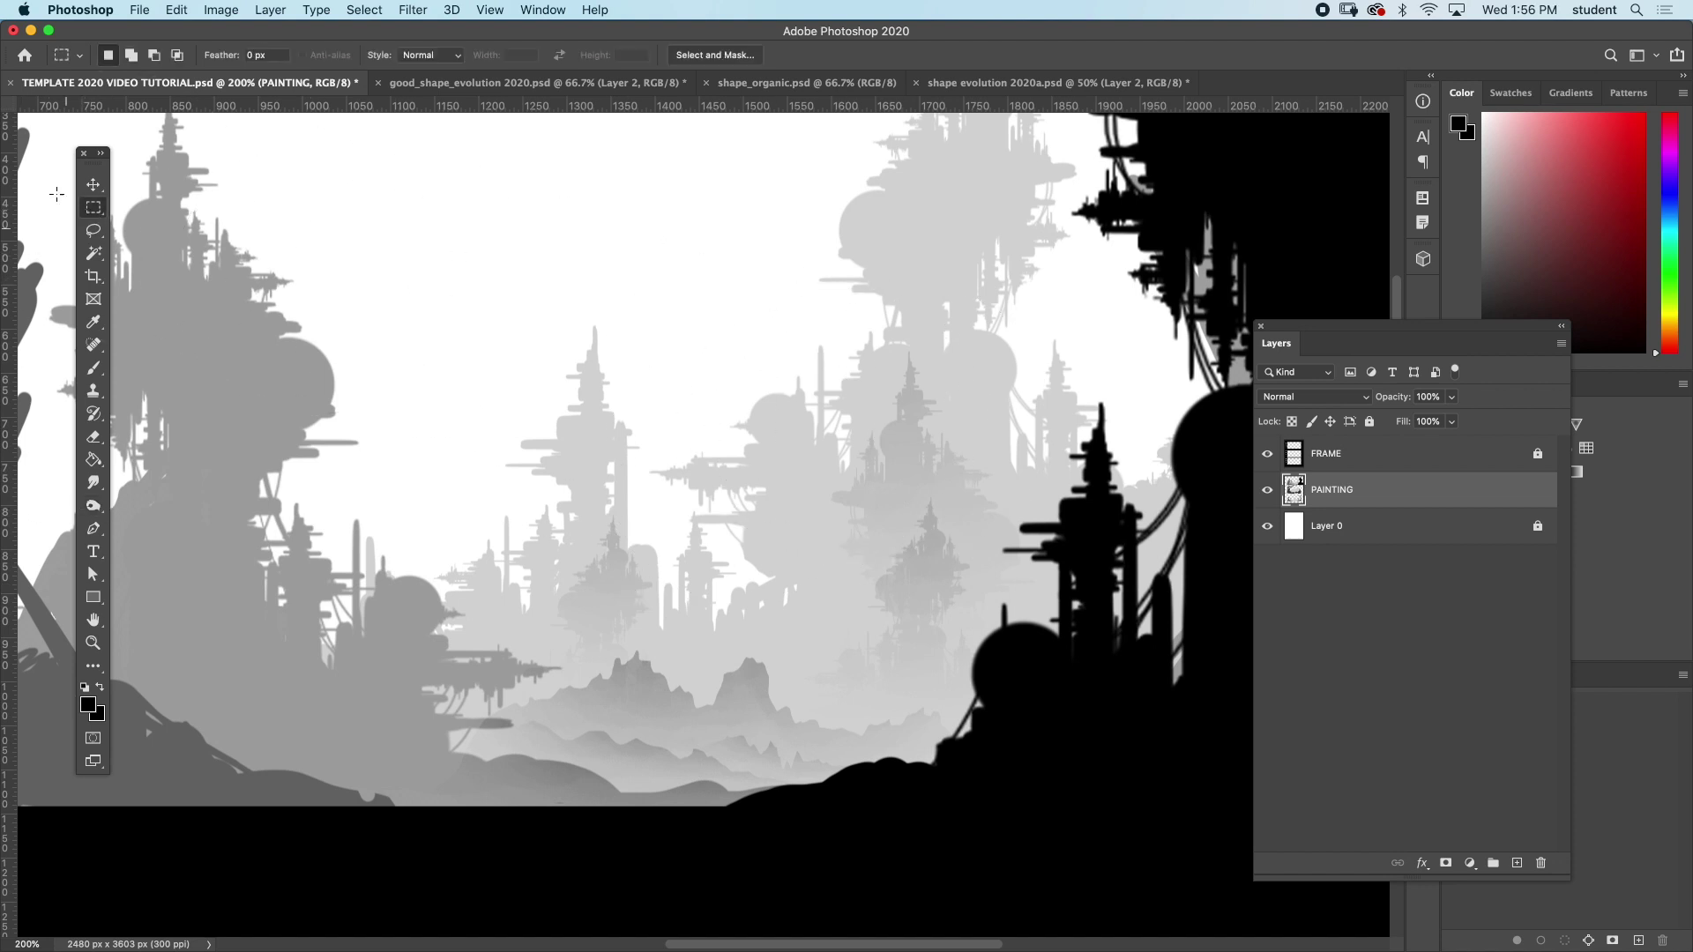
key(super+minus)
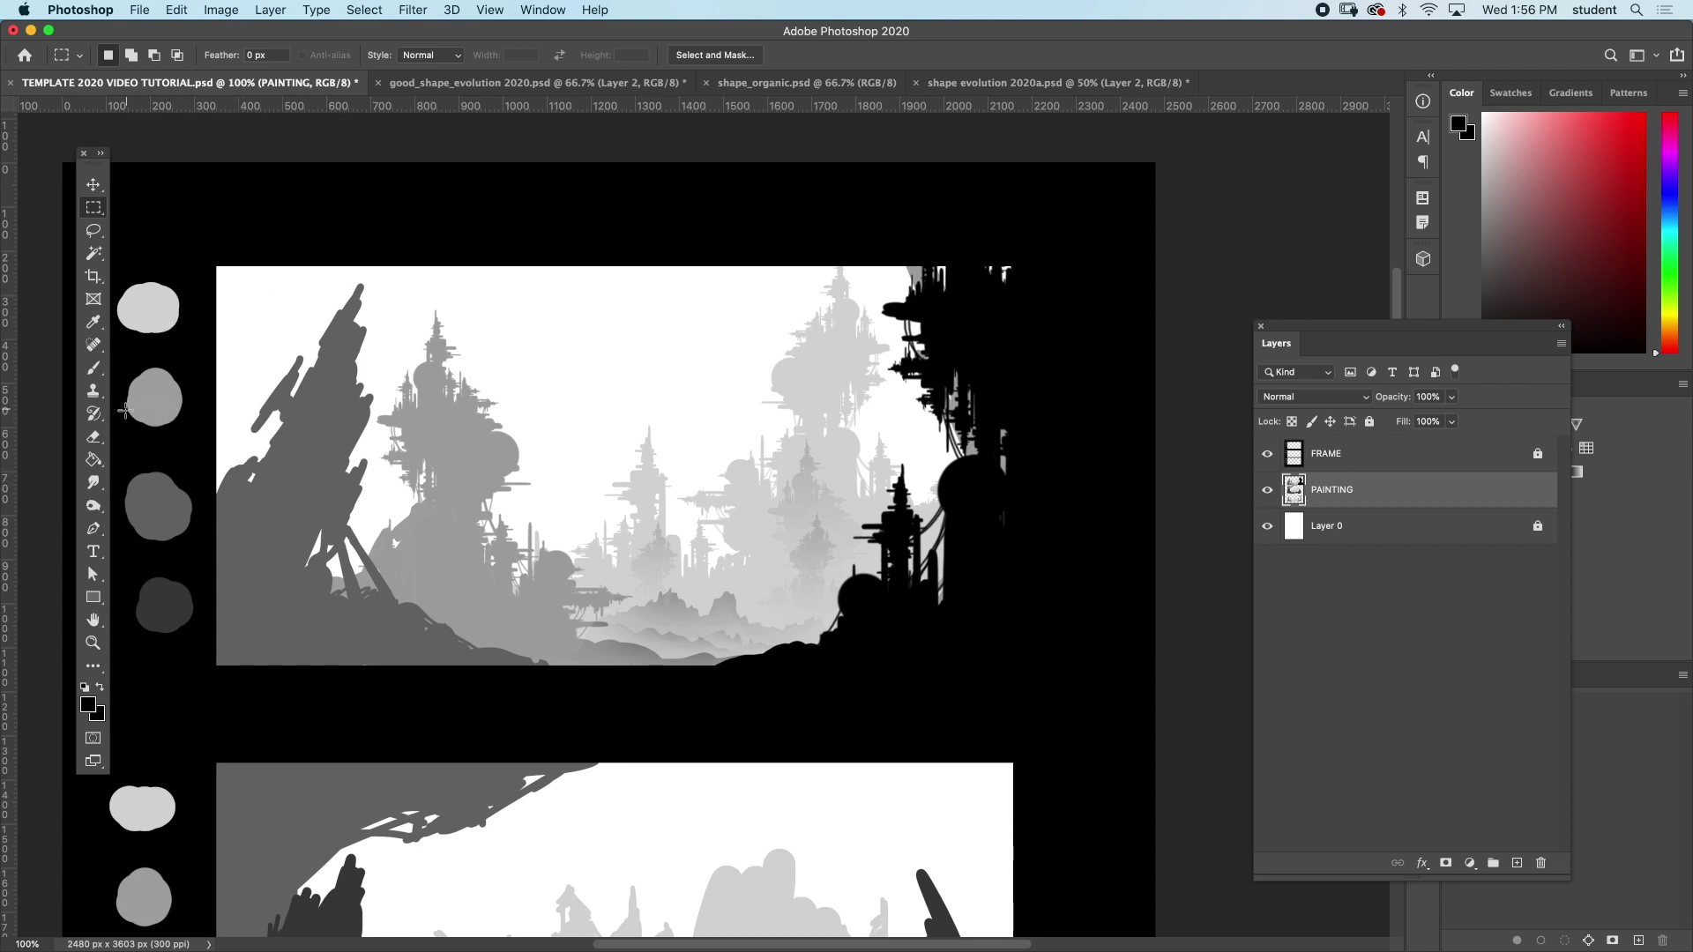
click(102, 373)
alt+click(392, 636)
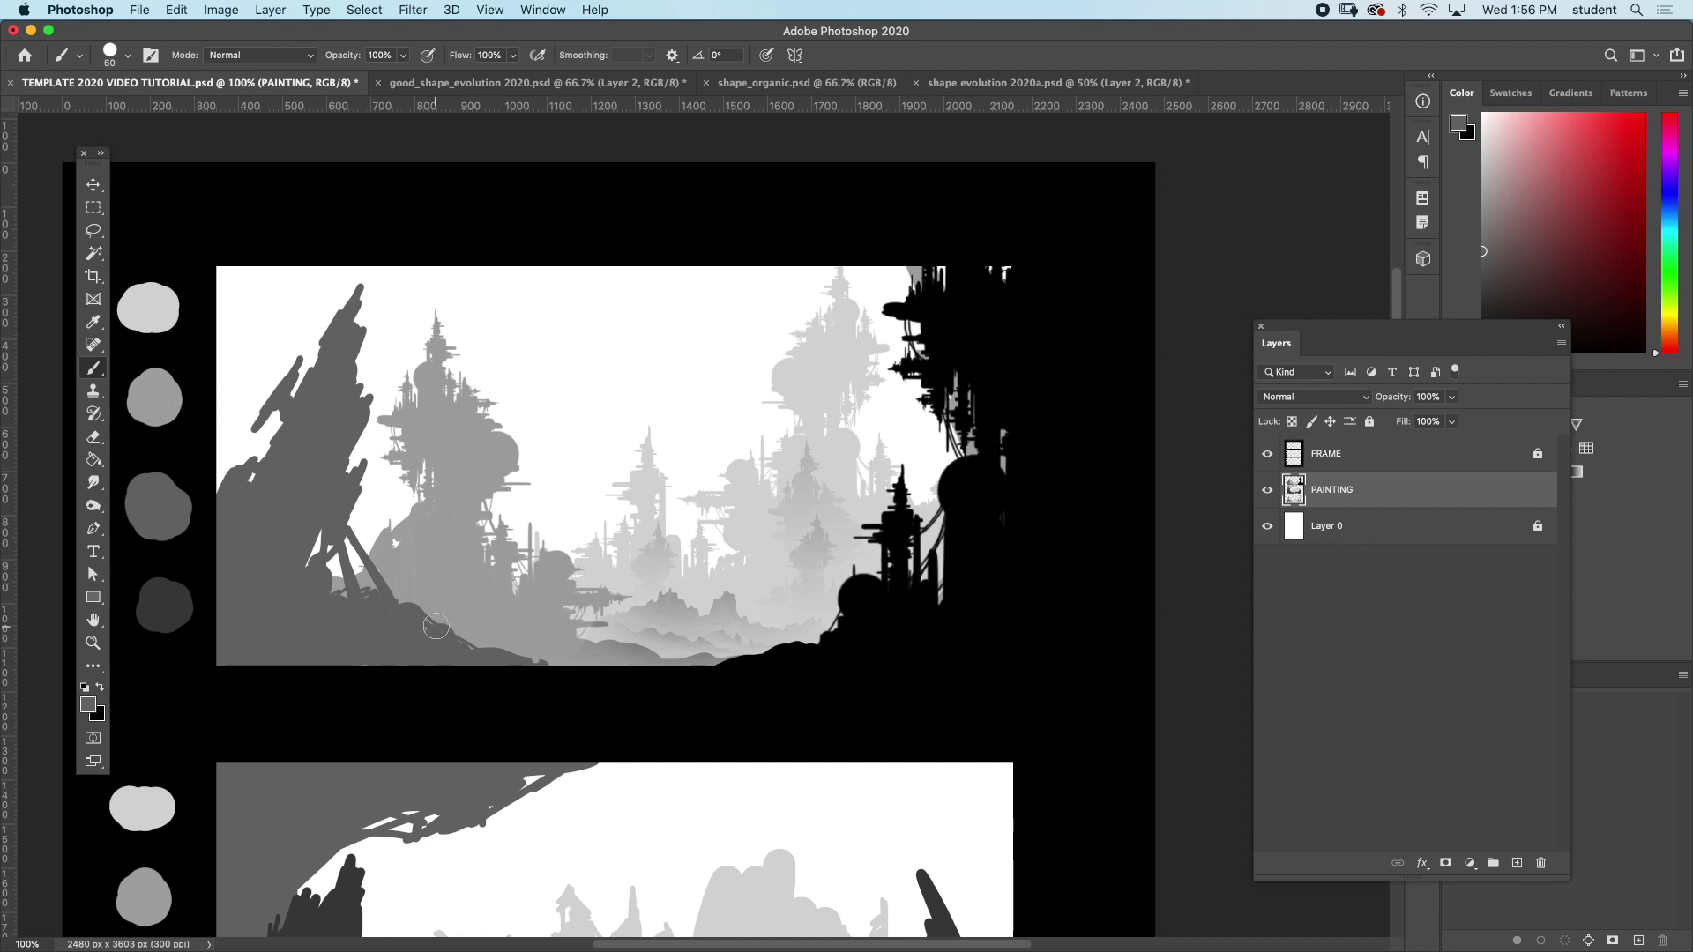
key(super+plus)
drag(436, 628, 740, 606)
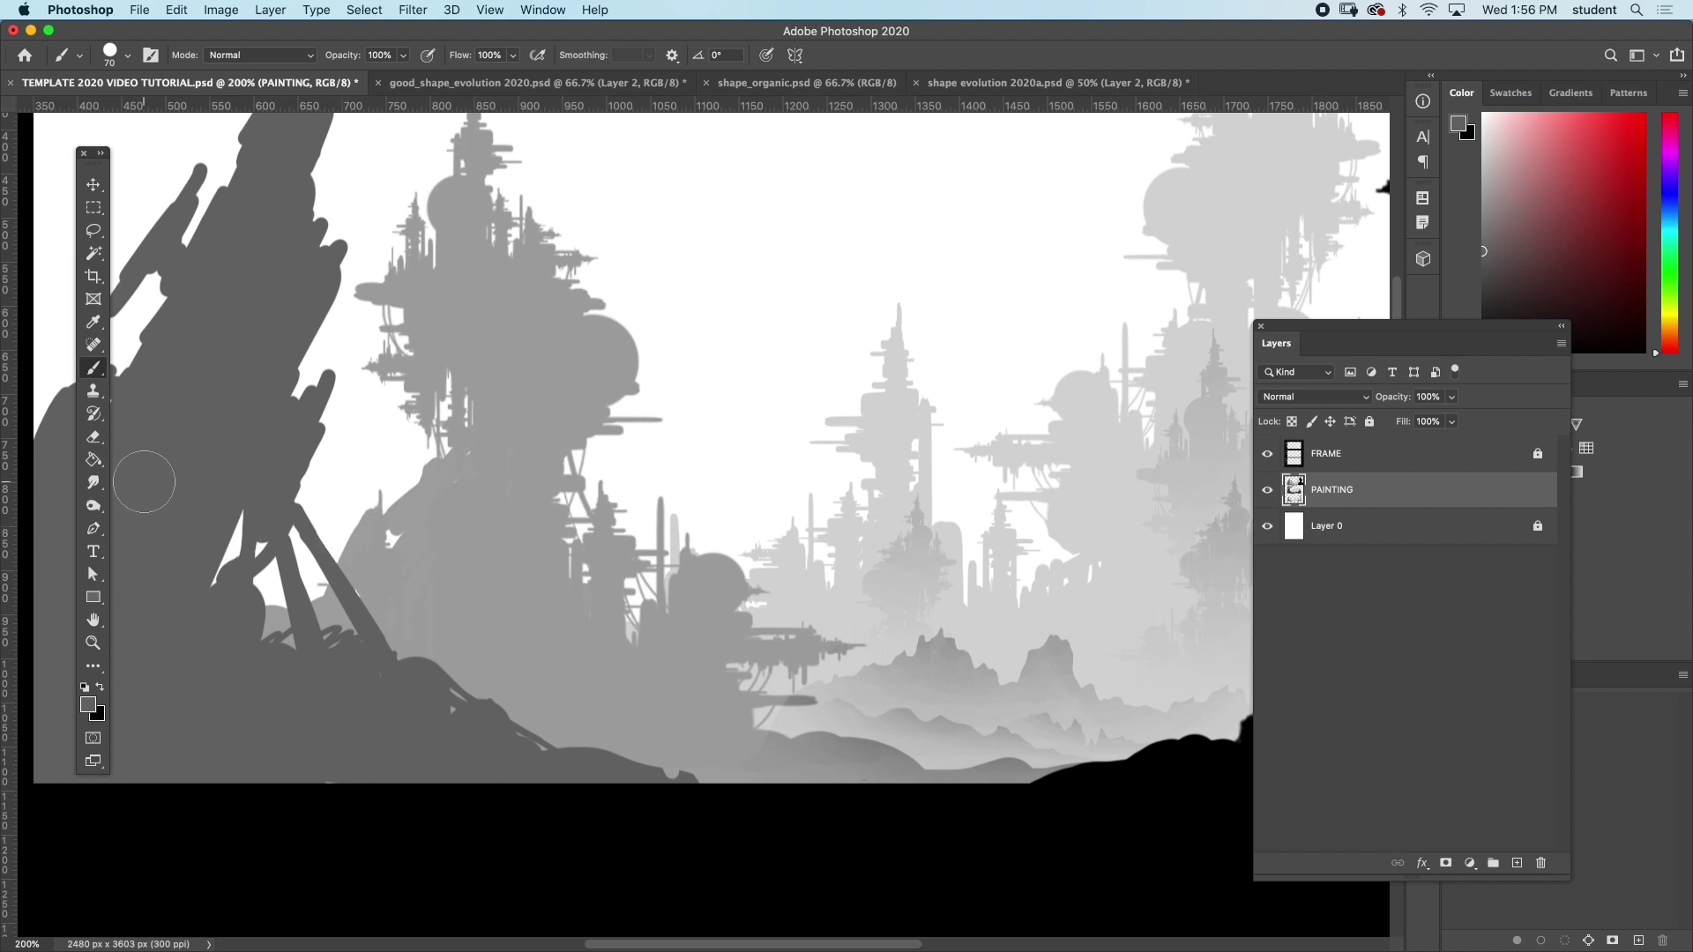
- Lasso a low ridge extending from the end of the left foreground slope and paint it with the sampled dark grey
click(93, 232)
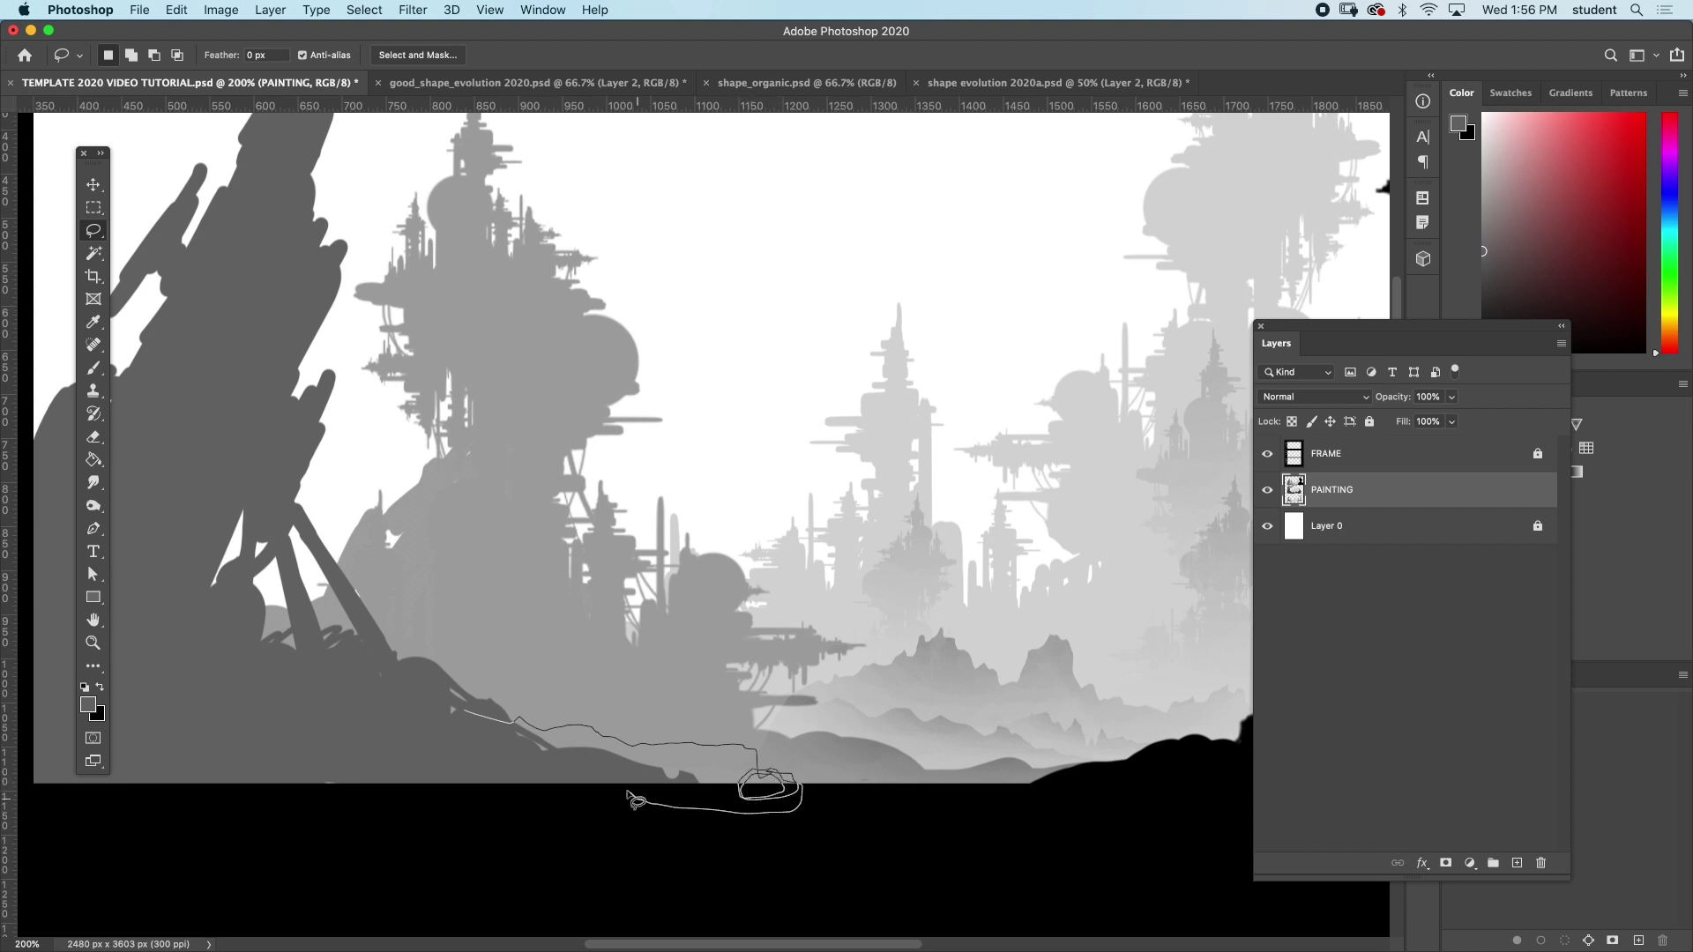
drag(497, 739, 494, 736)
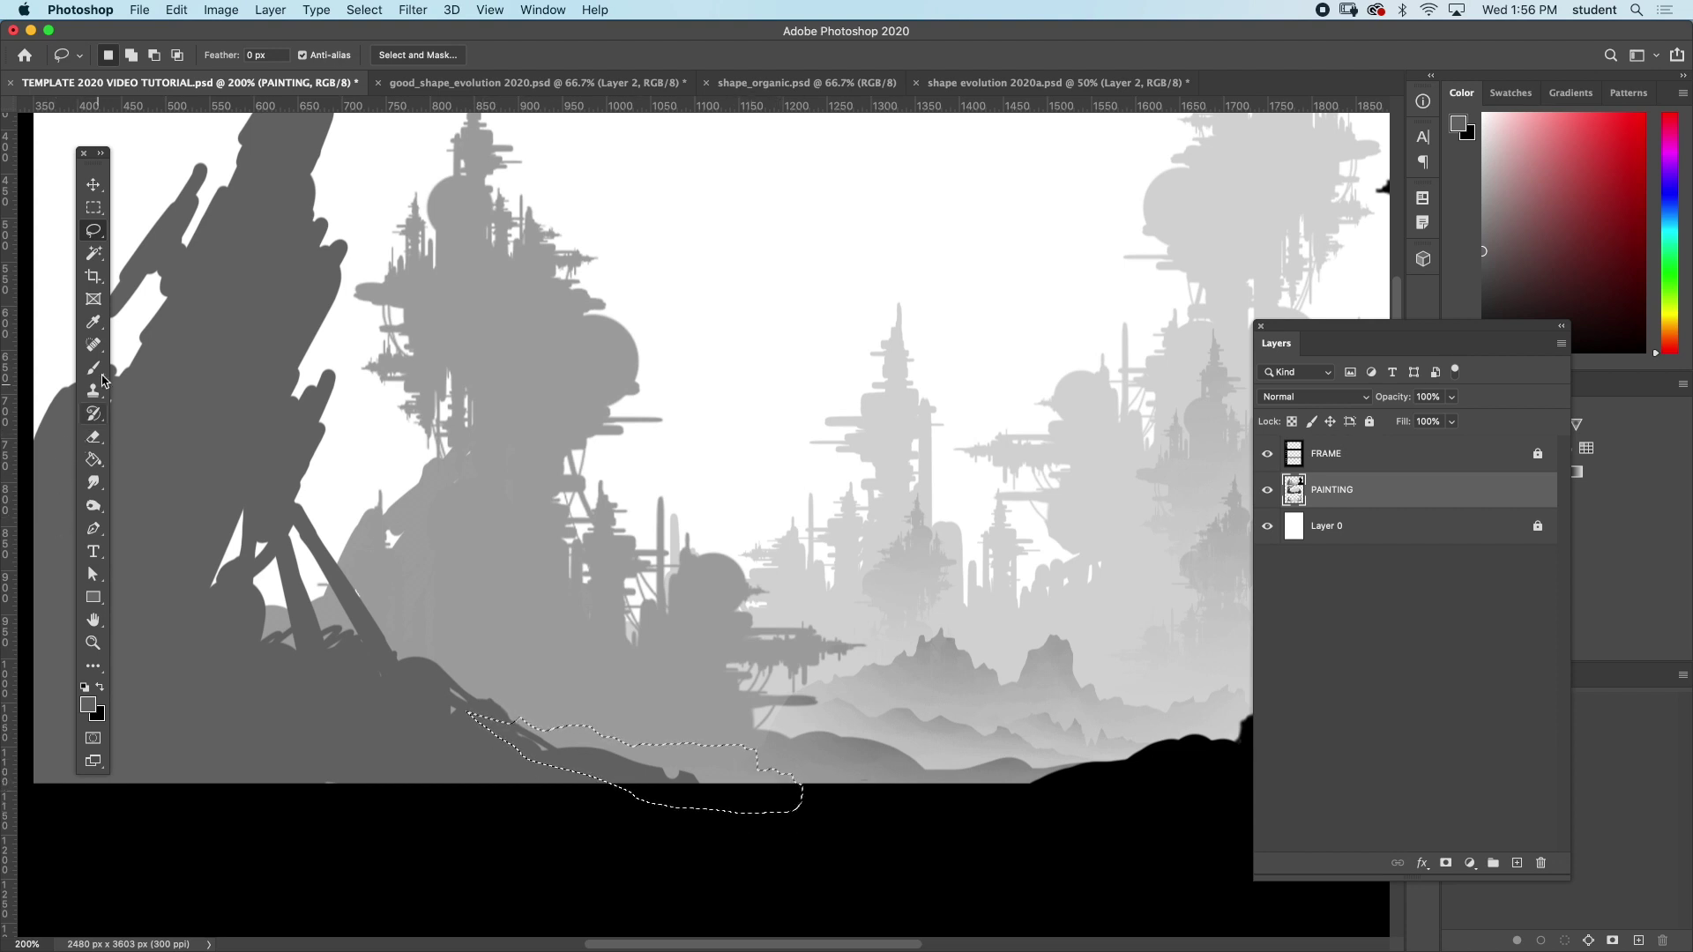
key(b)
mouse_move(321, 710)
mouse_down()
mouse_move(703, 780)
mouse_move(433, 716)
mouse_up()
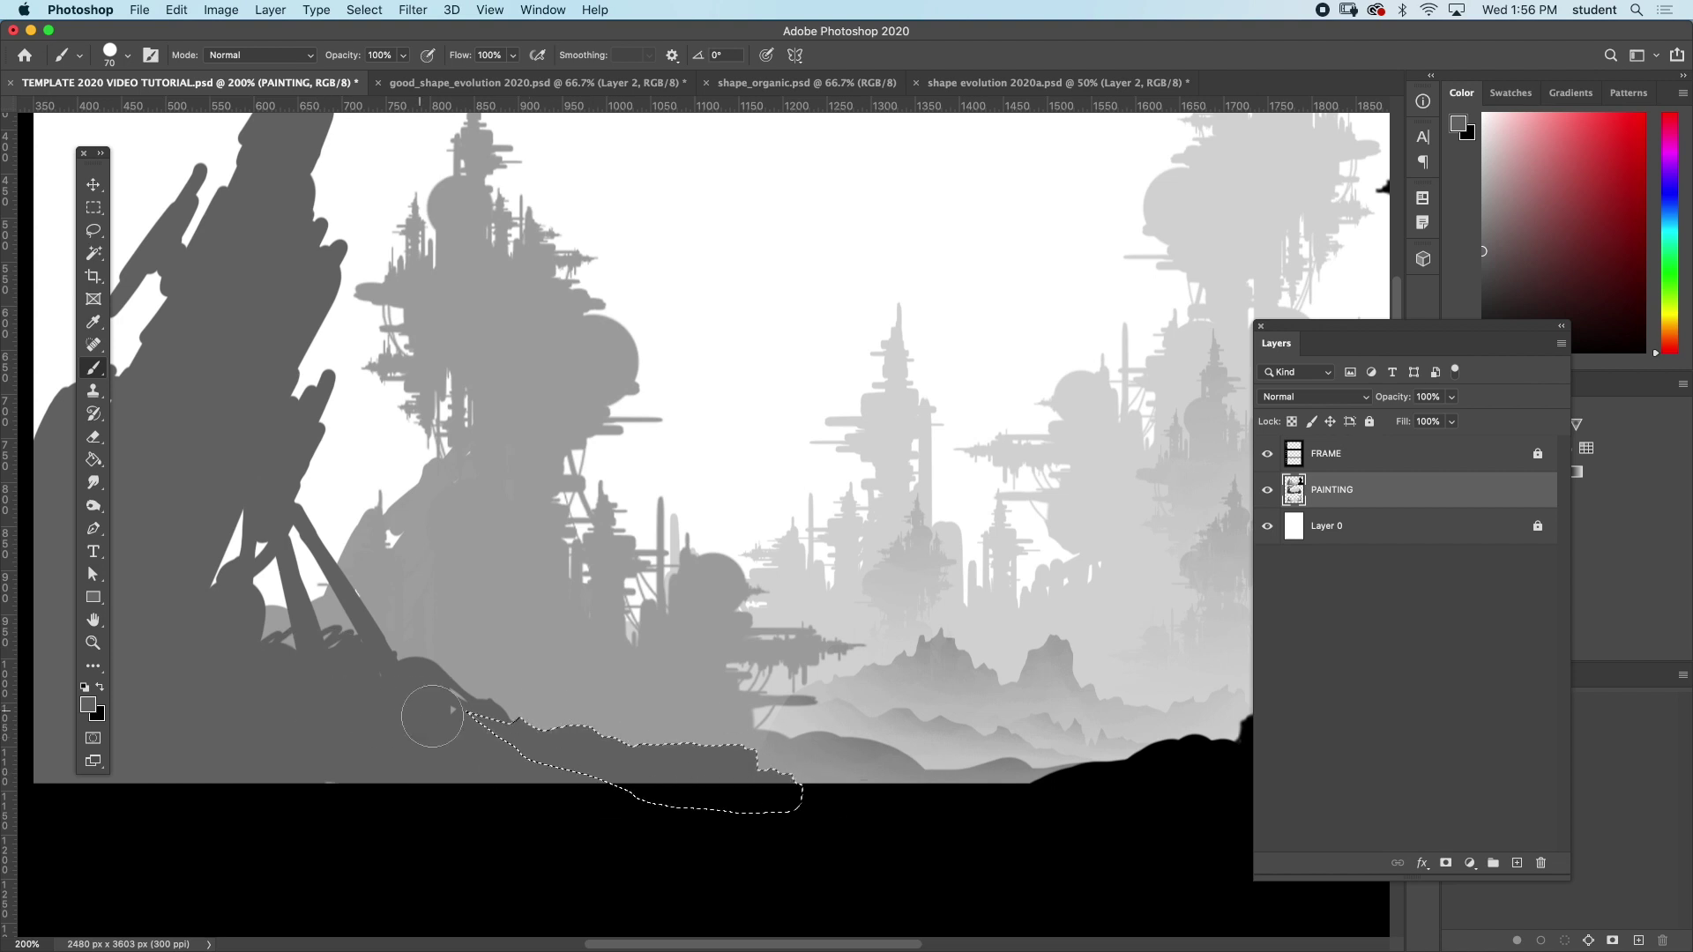
- Lasso the small notch at the new ridge's tip and fill it with the same dark grey using the Brush
click(93, 230)
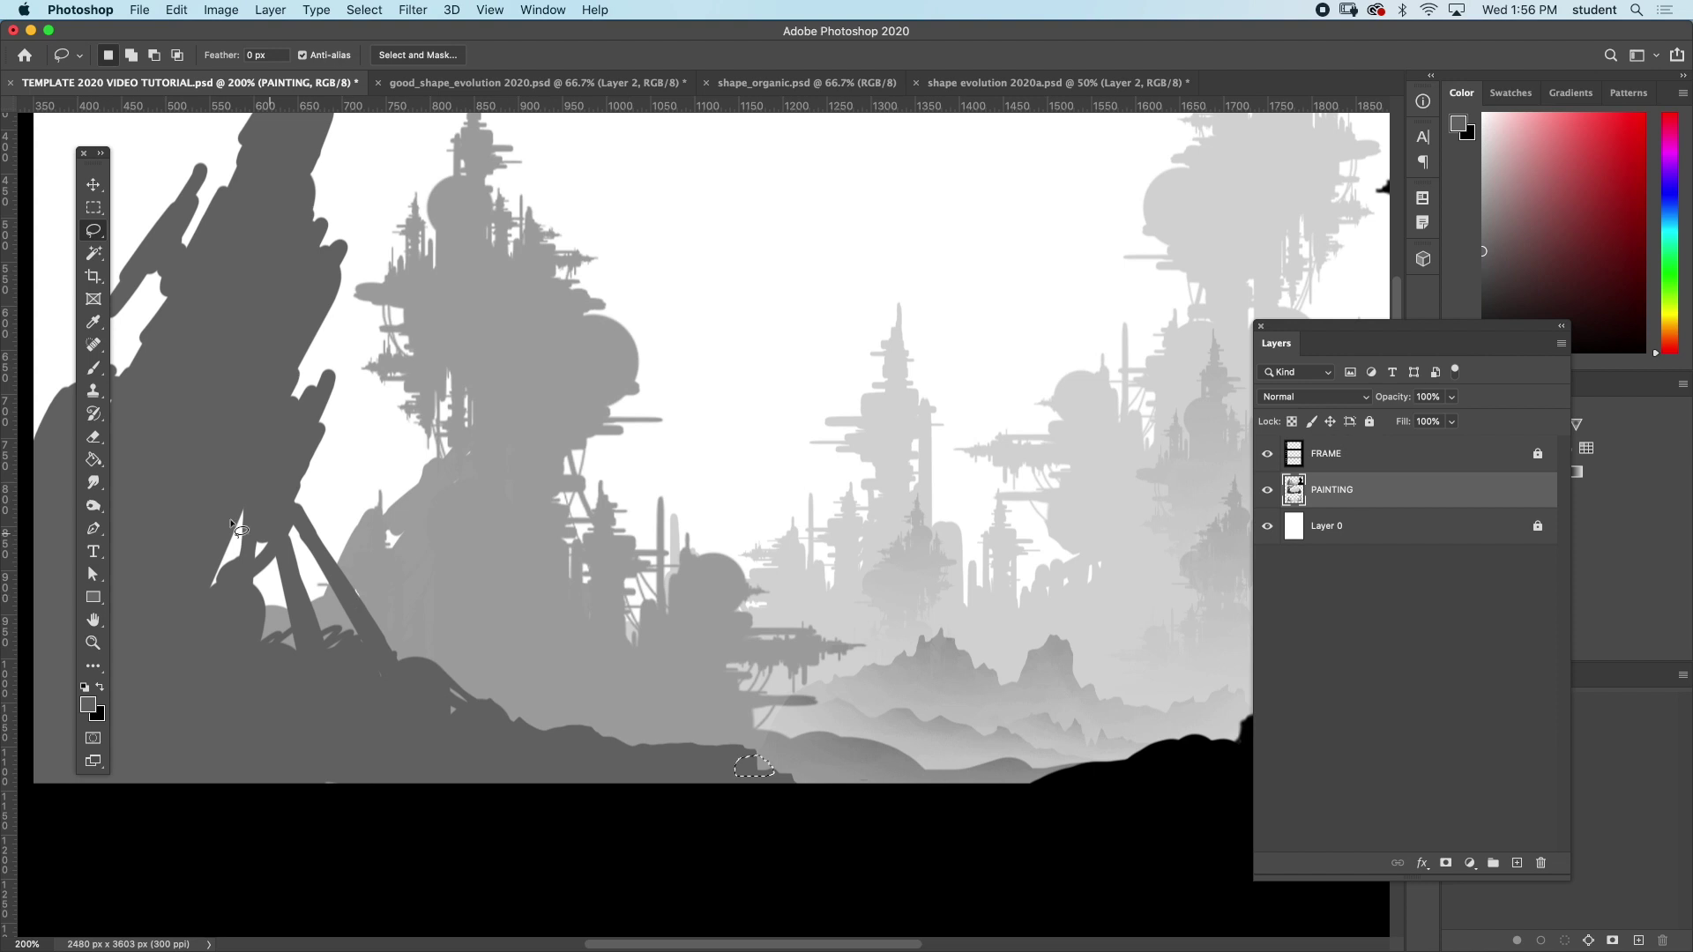
click(93, 481)
click(94, 370)
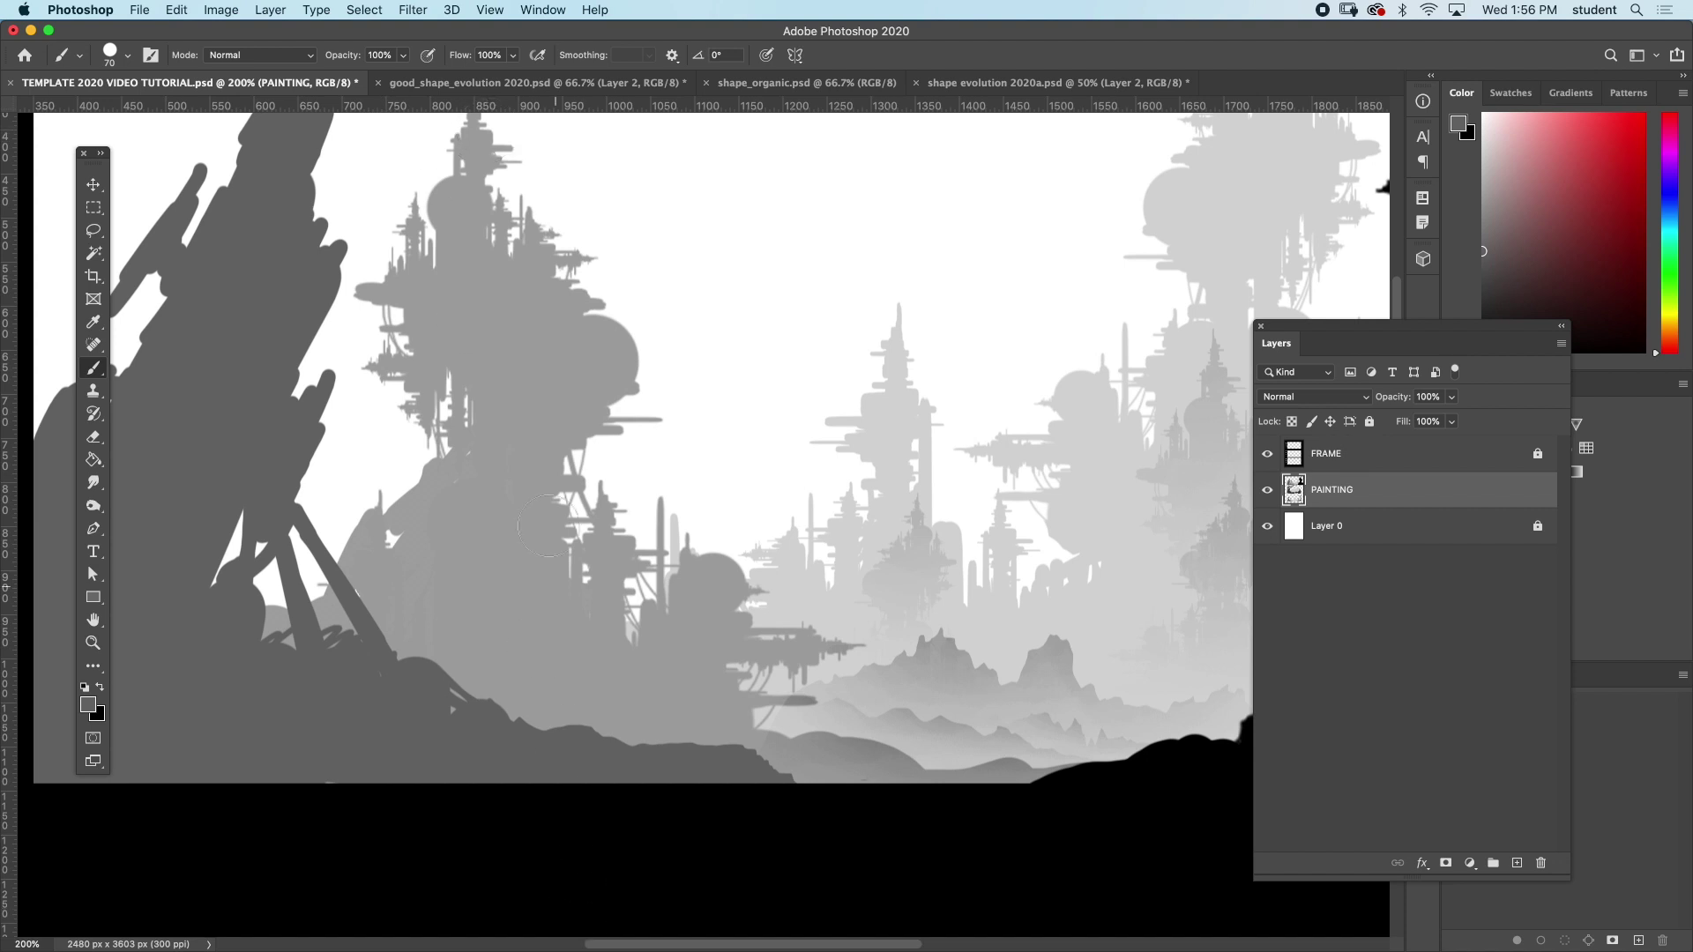
- Open hikerm-1.jpg and select the hiker with the Object Selection tool
drag(450, 38, 454, 38)
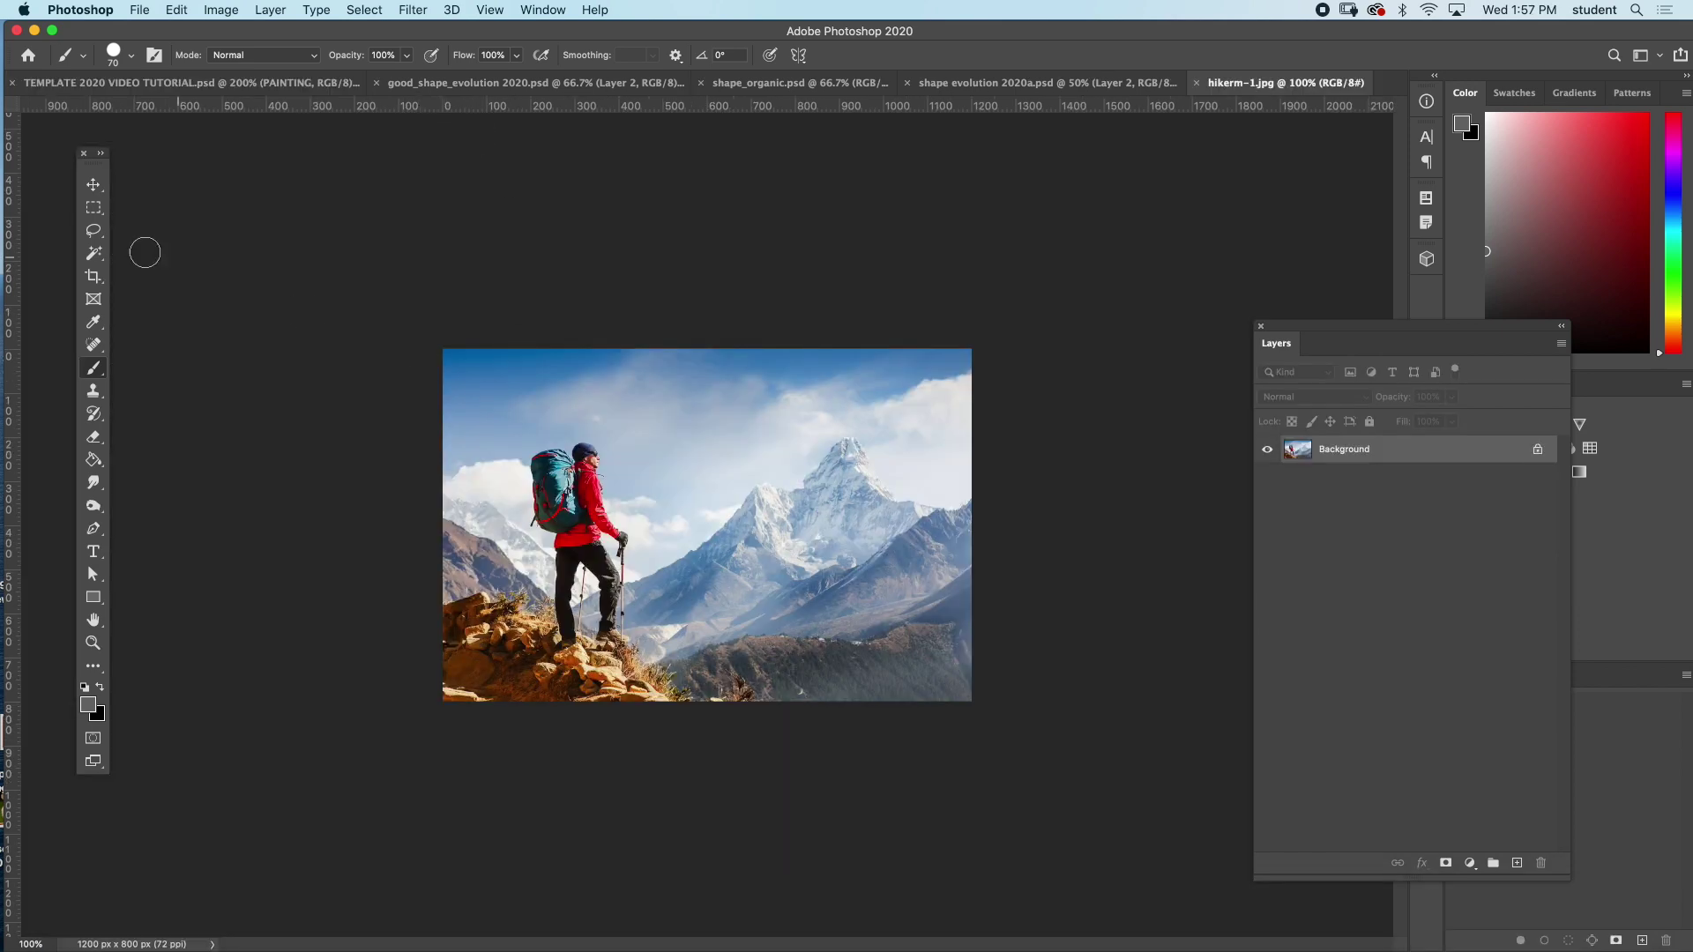
key(super+equal)
key(super+equal)
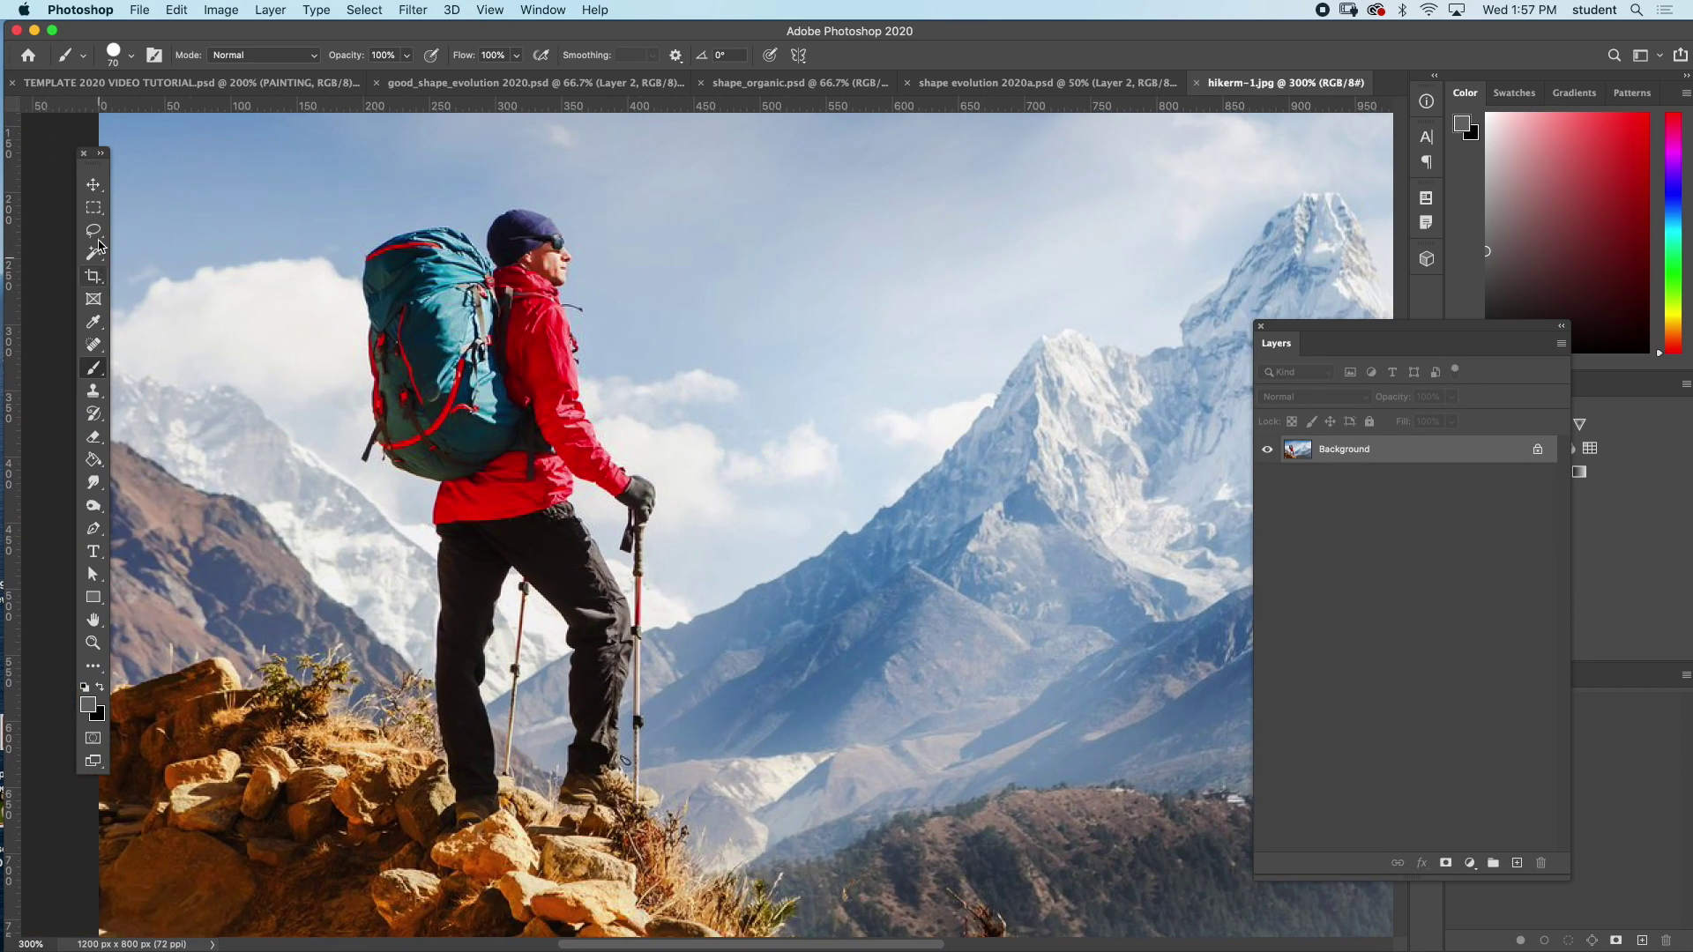
click(98, 245)
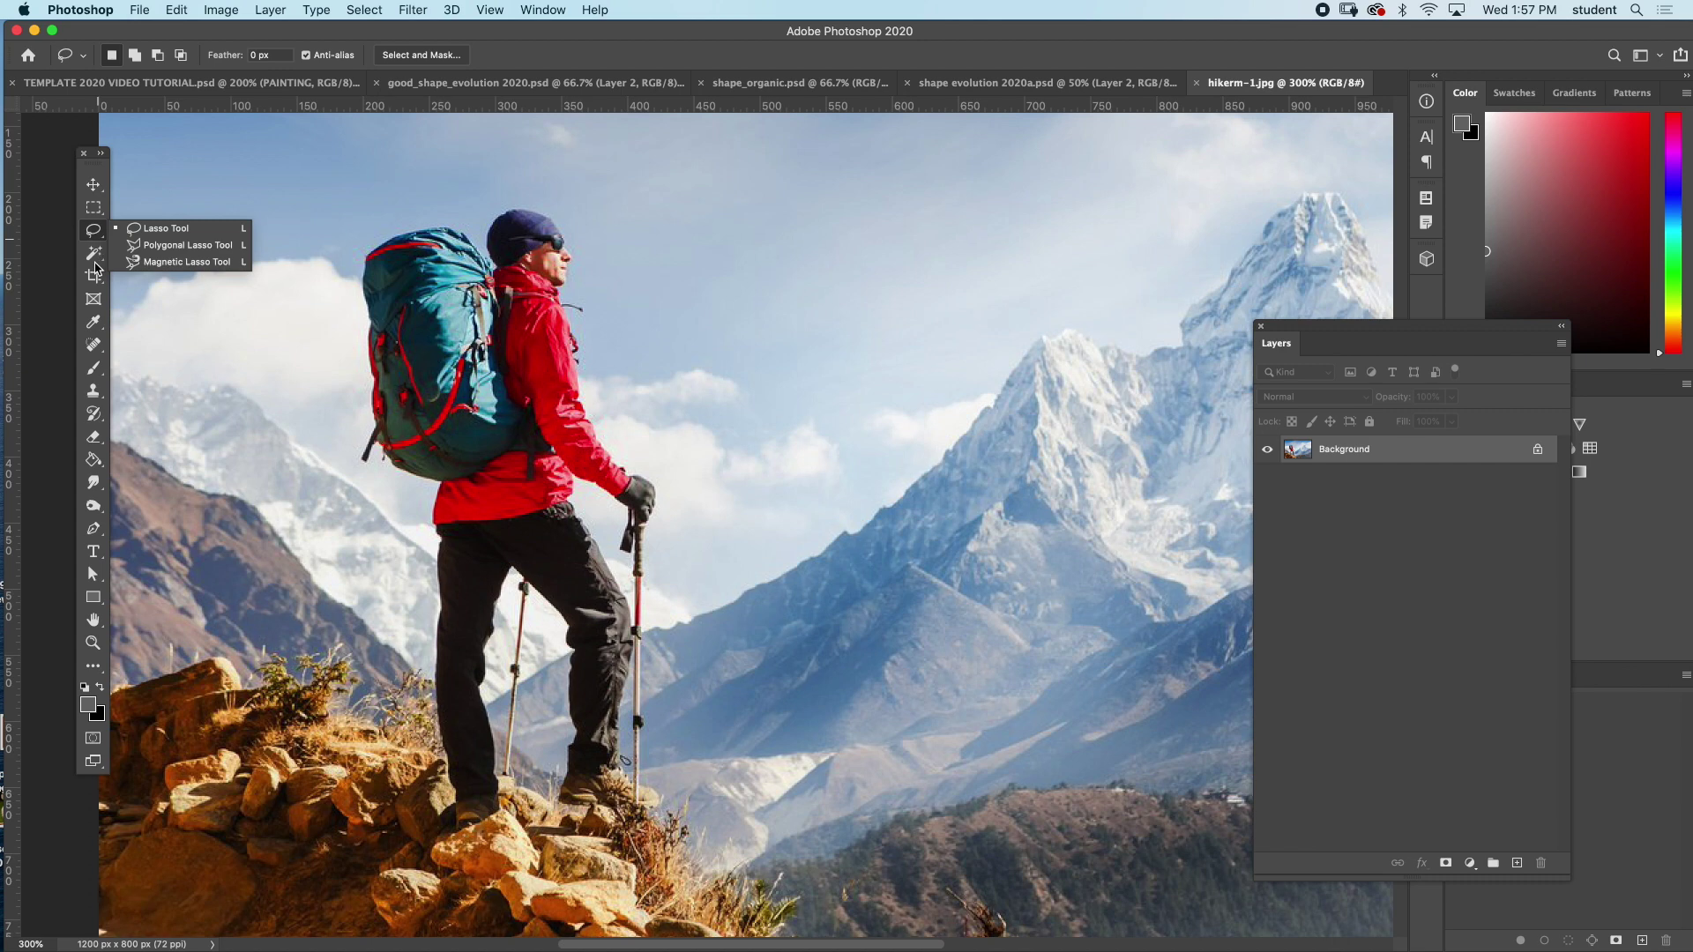
click(95, 262)
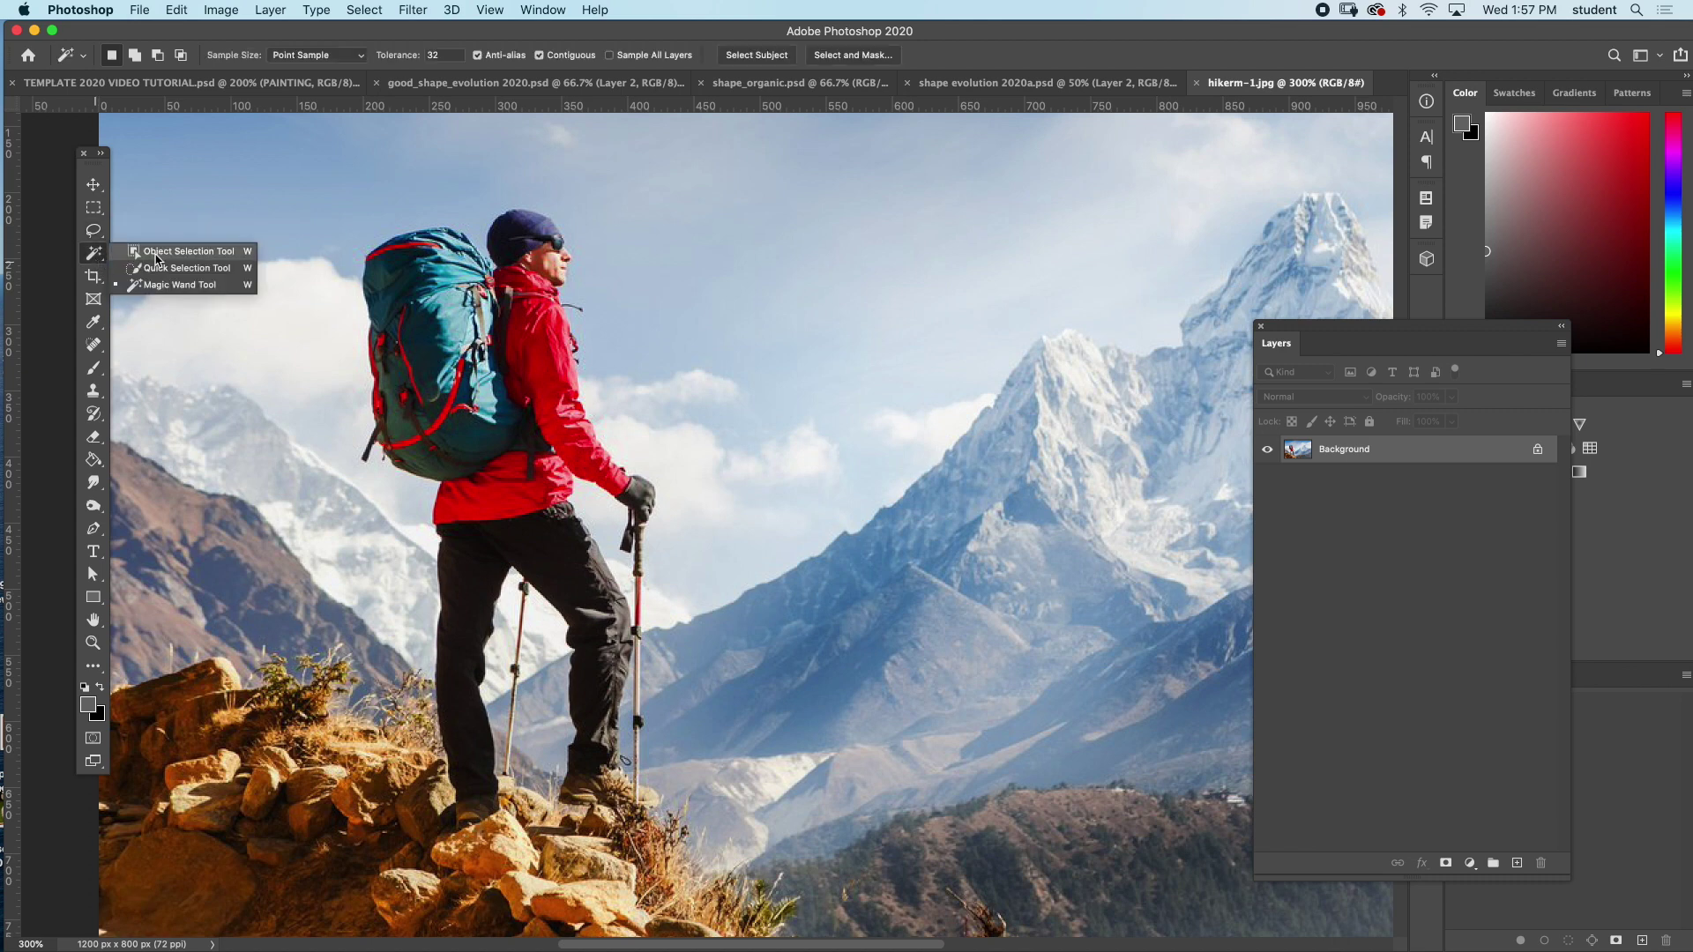
click(155, 256)
drag(339, 185, 687, 779)
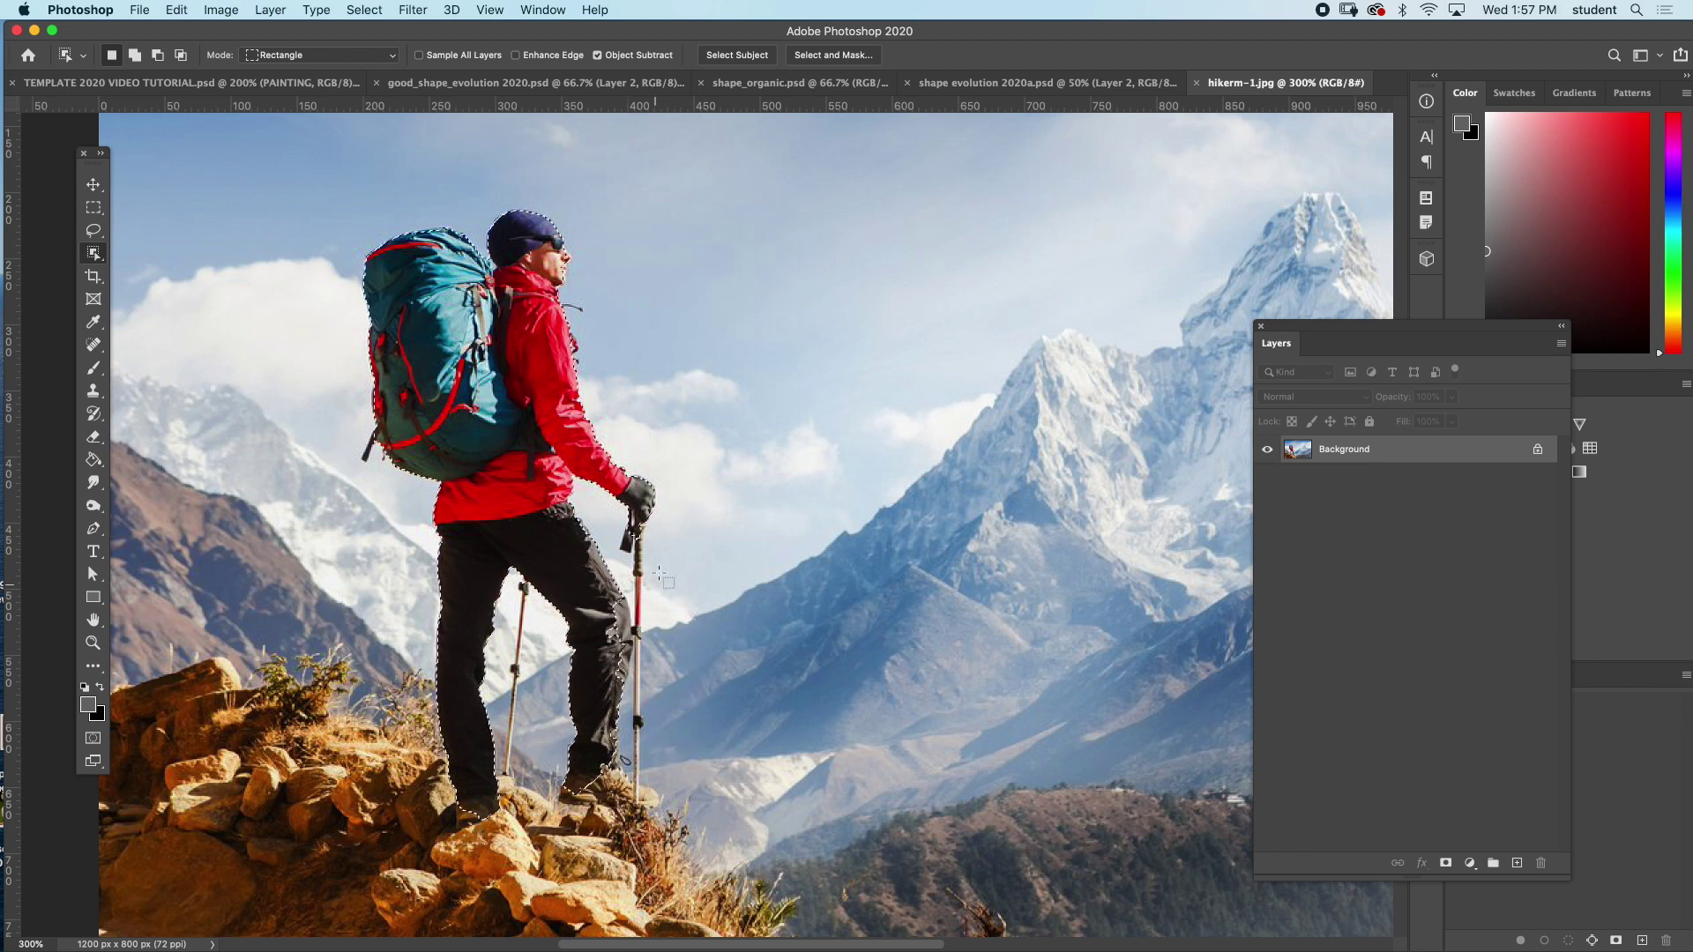
- Try to add the front trekking pole to the hiker selection with the Object Selection tool
drag(674, 502, 626, 706)
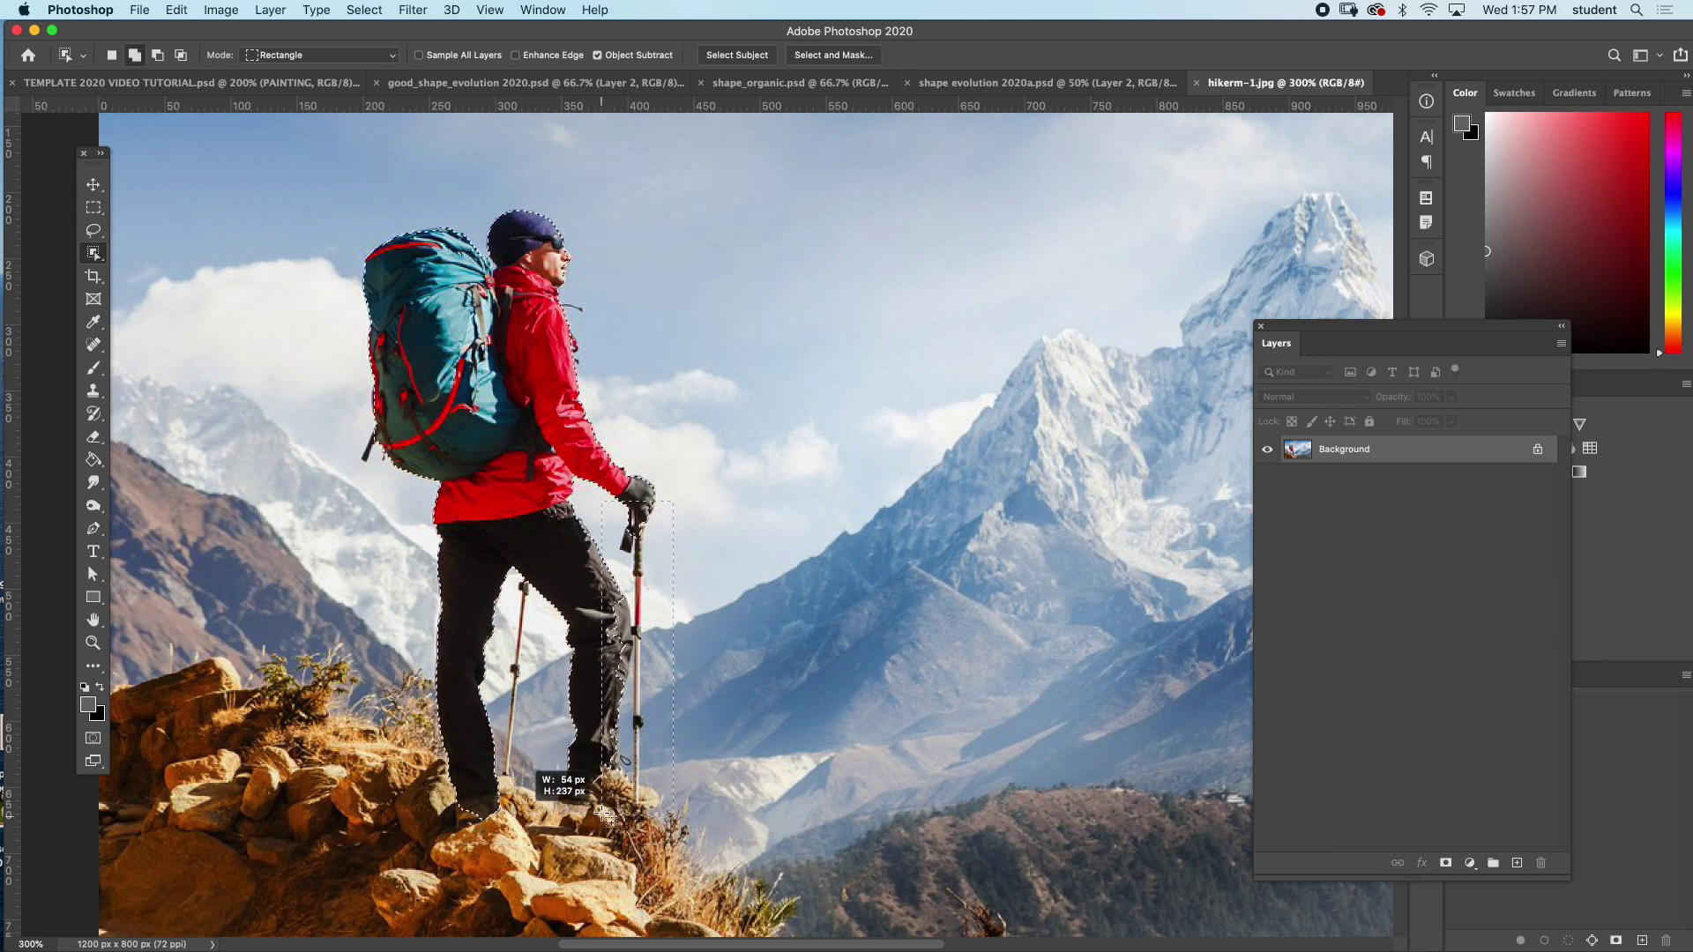
drag(602, 814, 601, 814)
drag(656, 564, 659, 659)
drag(577, 449, 709, 816)
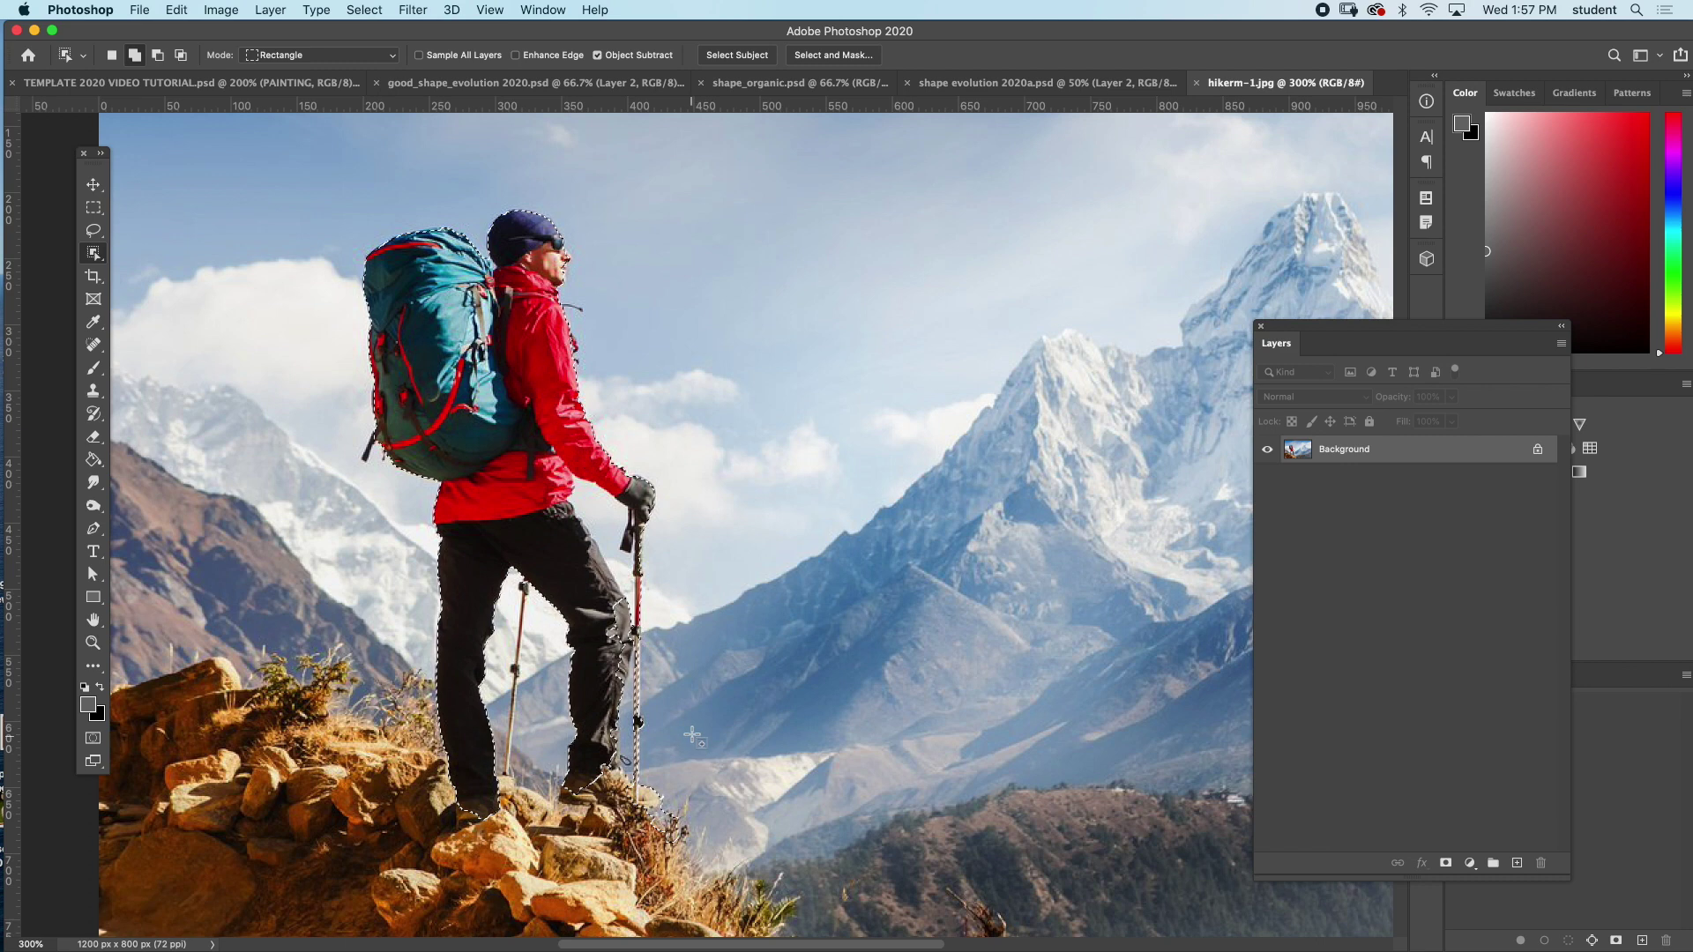
drag(707, 467, 531, 831)
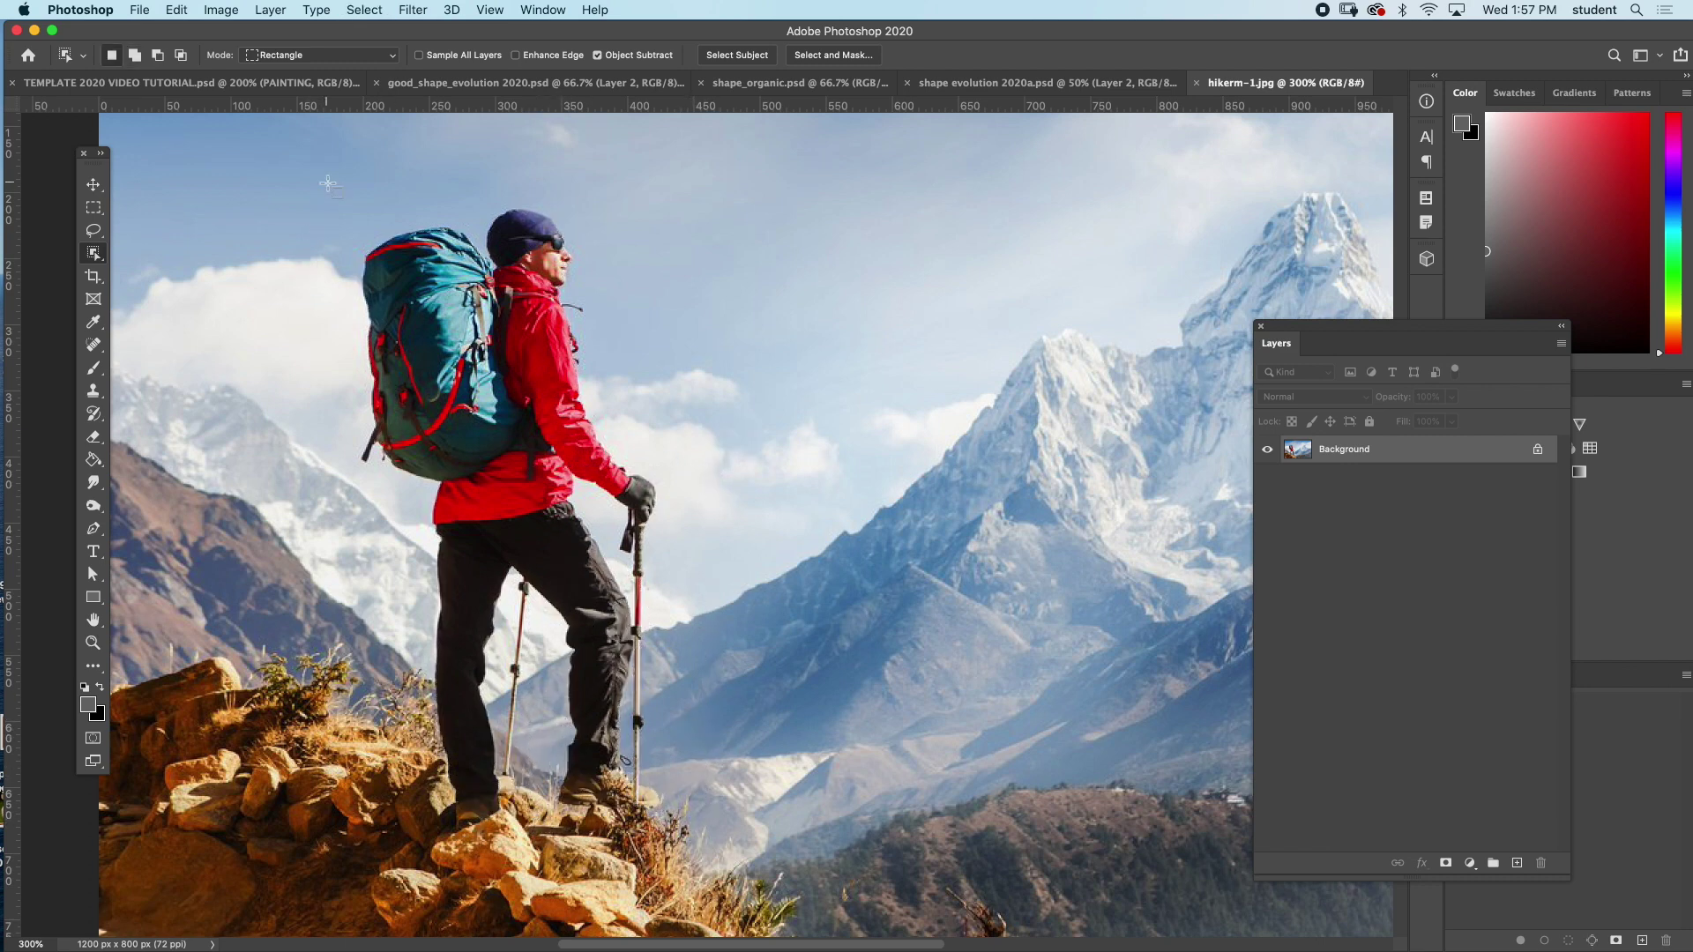
- Reselect the hiker with the front trekking pole, adding missed areas at the face and along the pole with the Lasso
drag(328, 184, 690, 798)
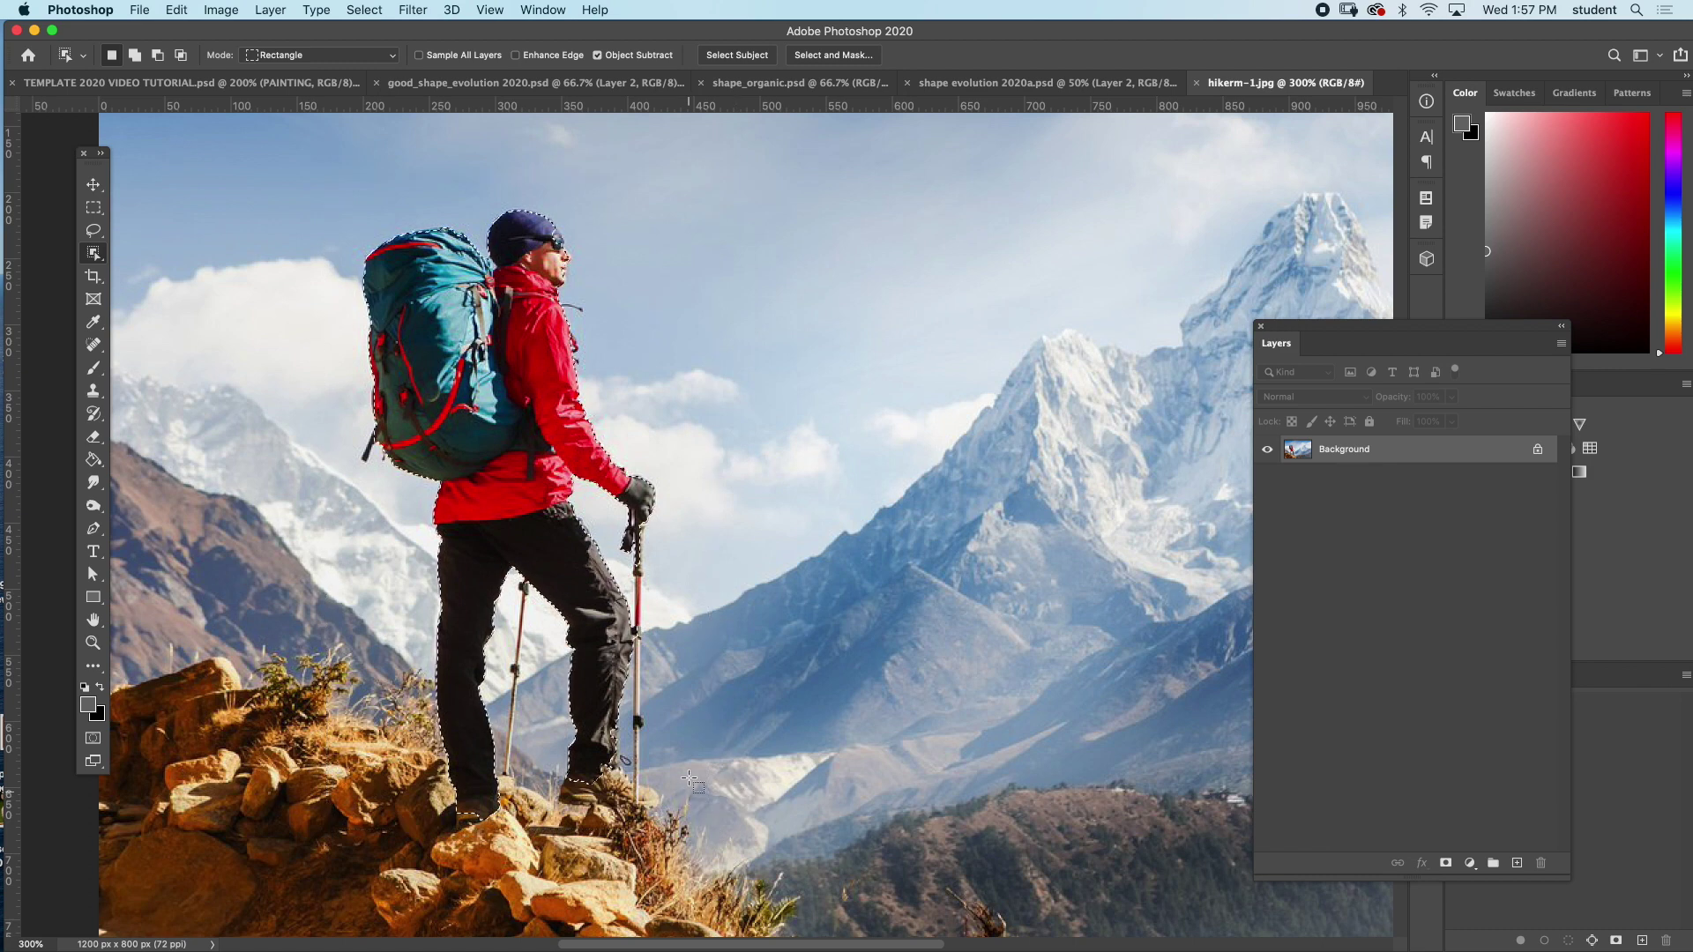
key(shift)
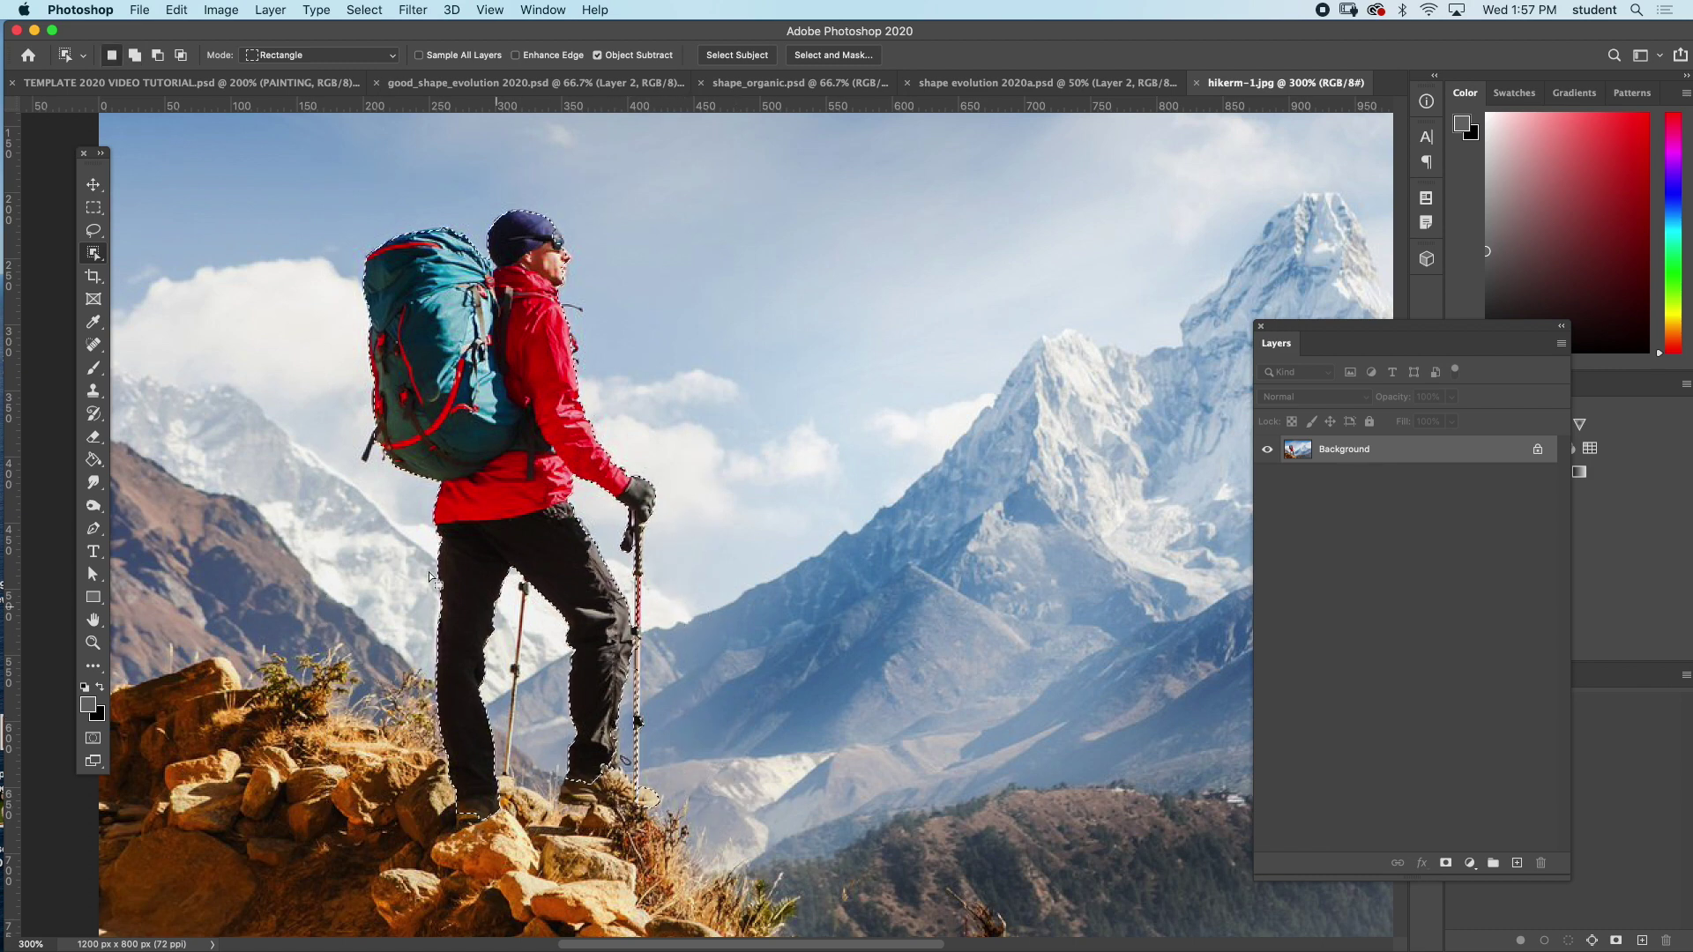
click(93, 231)
key(shift)
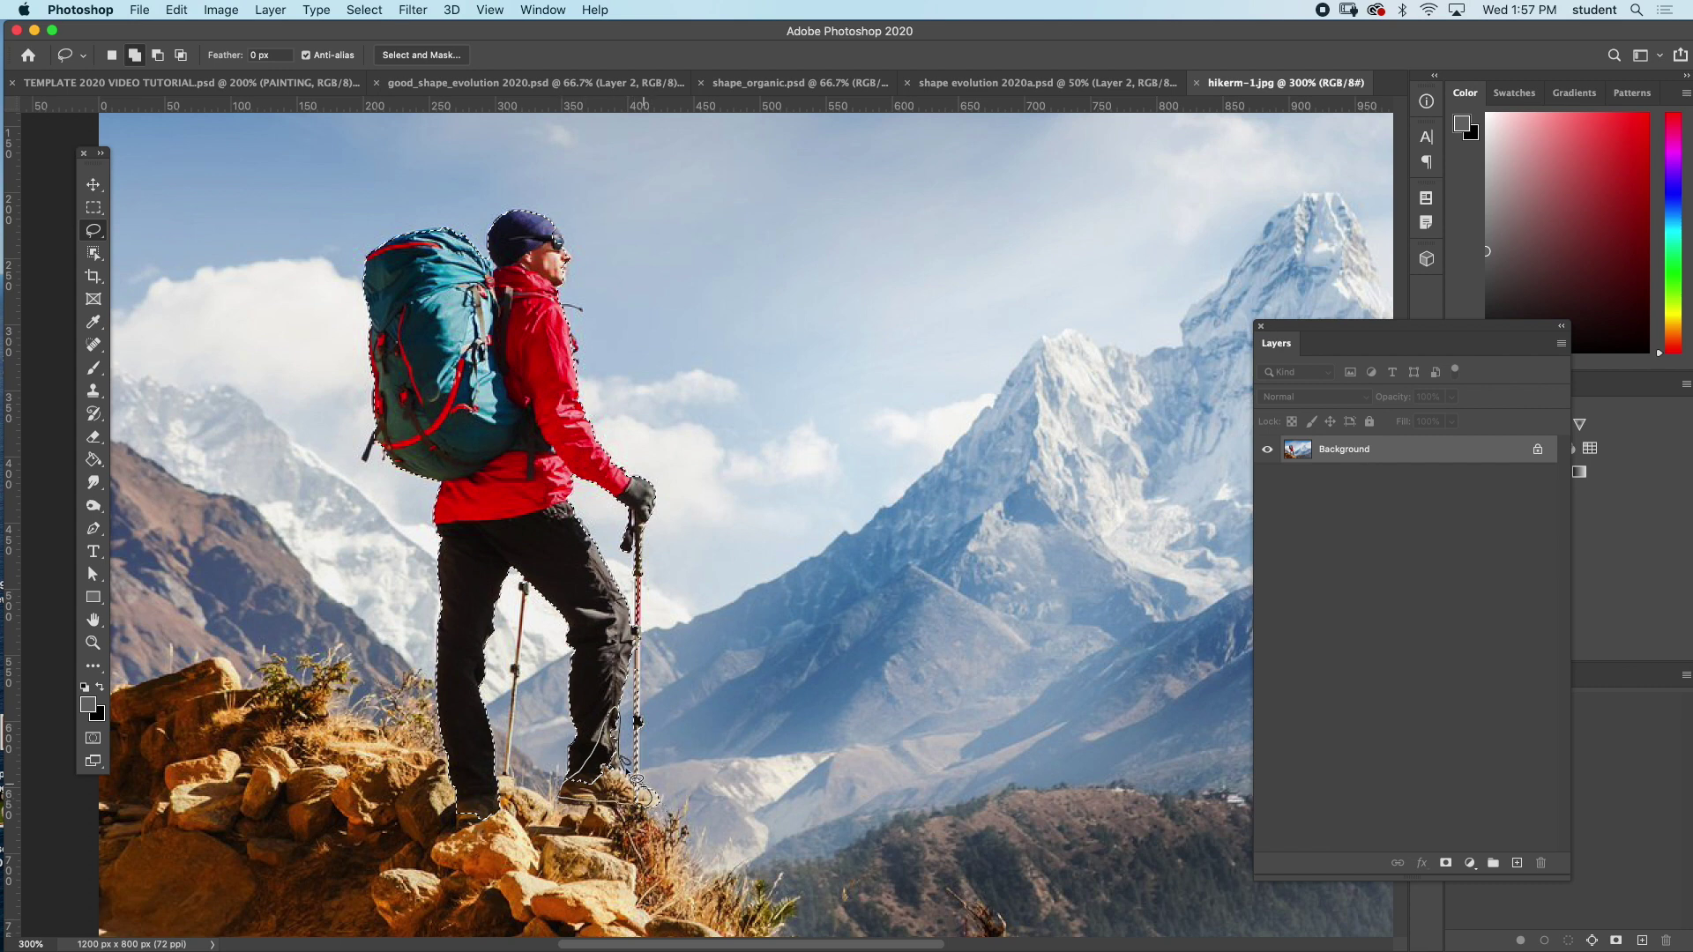
drag(639, 789, 653, 799)
key(shift)
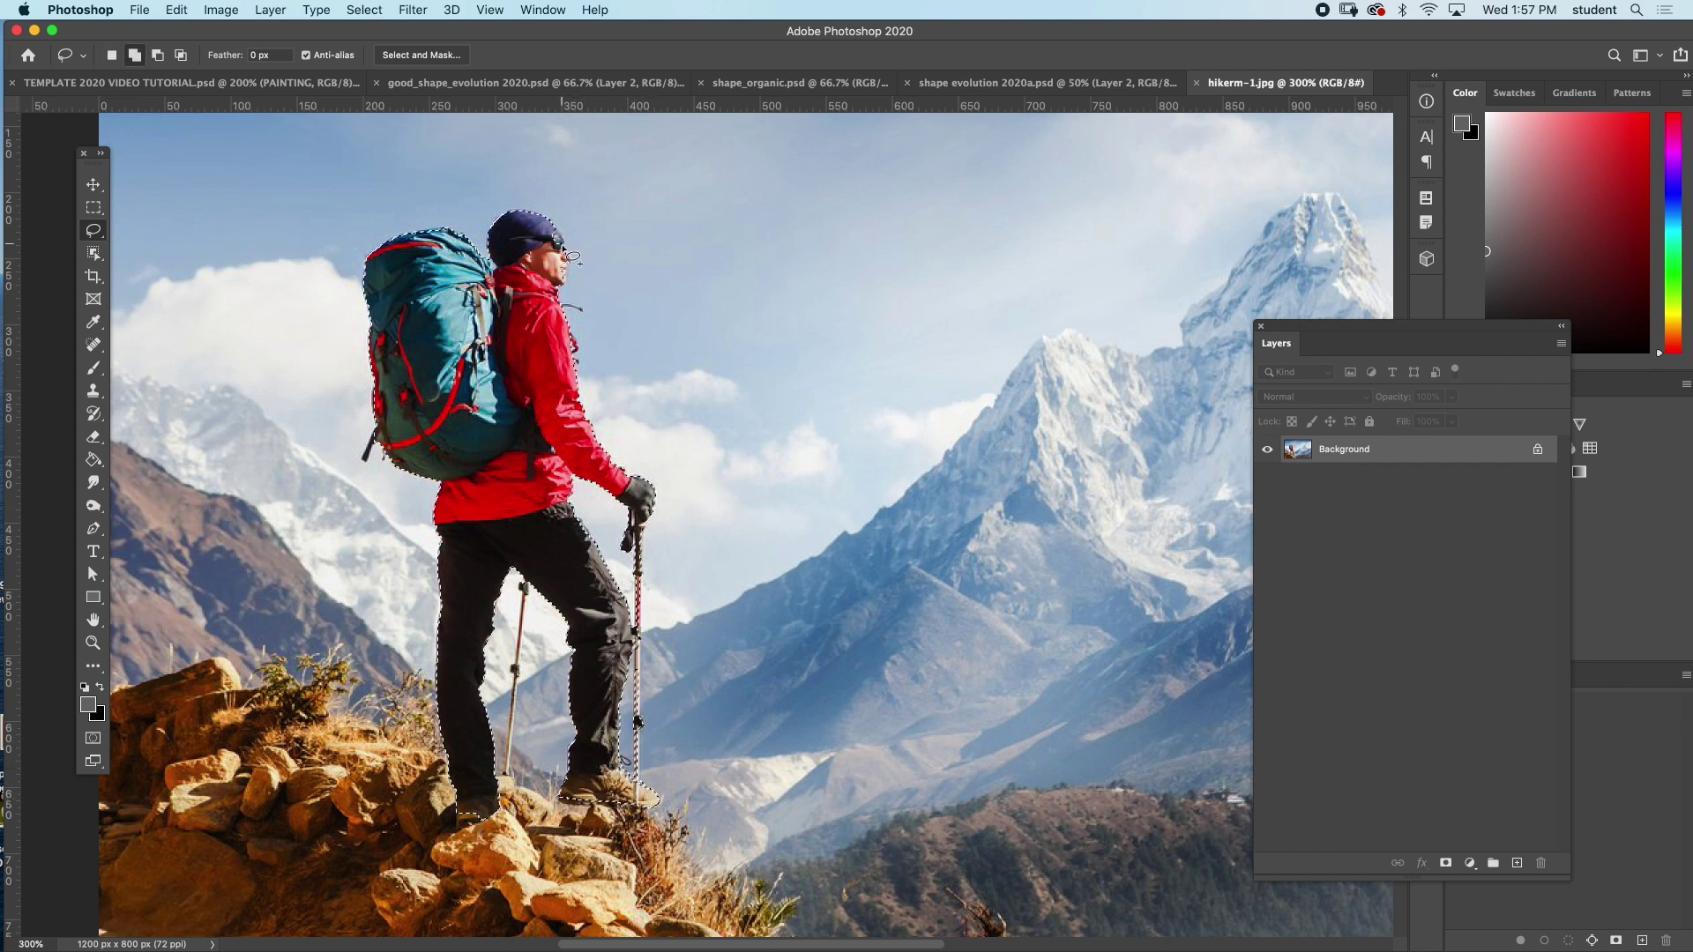
drag(553, 254, 562, 289)
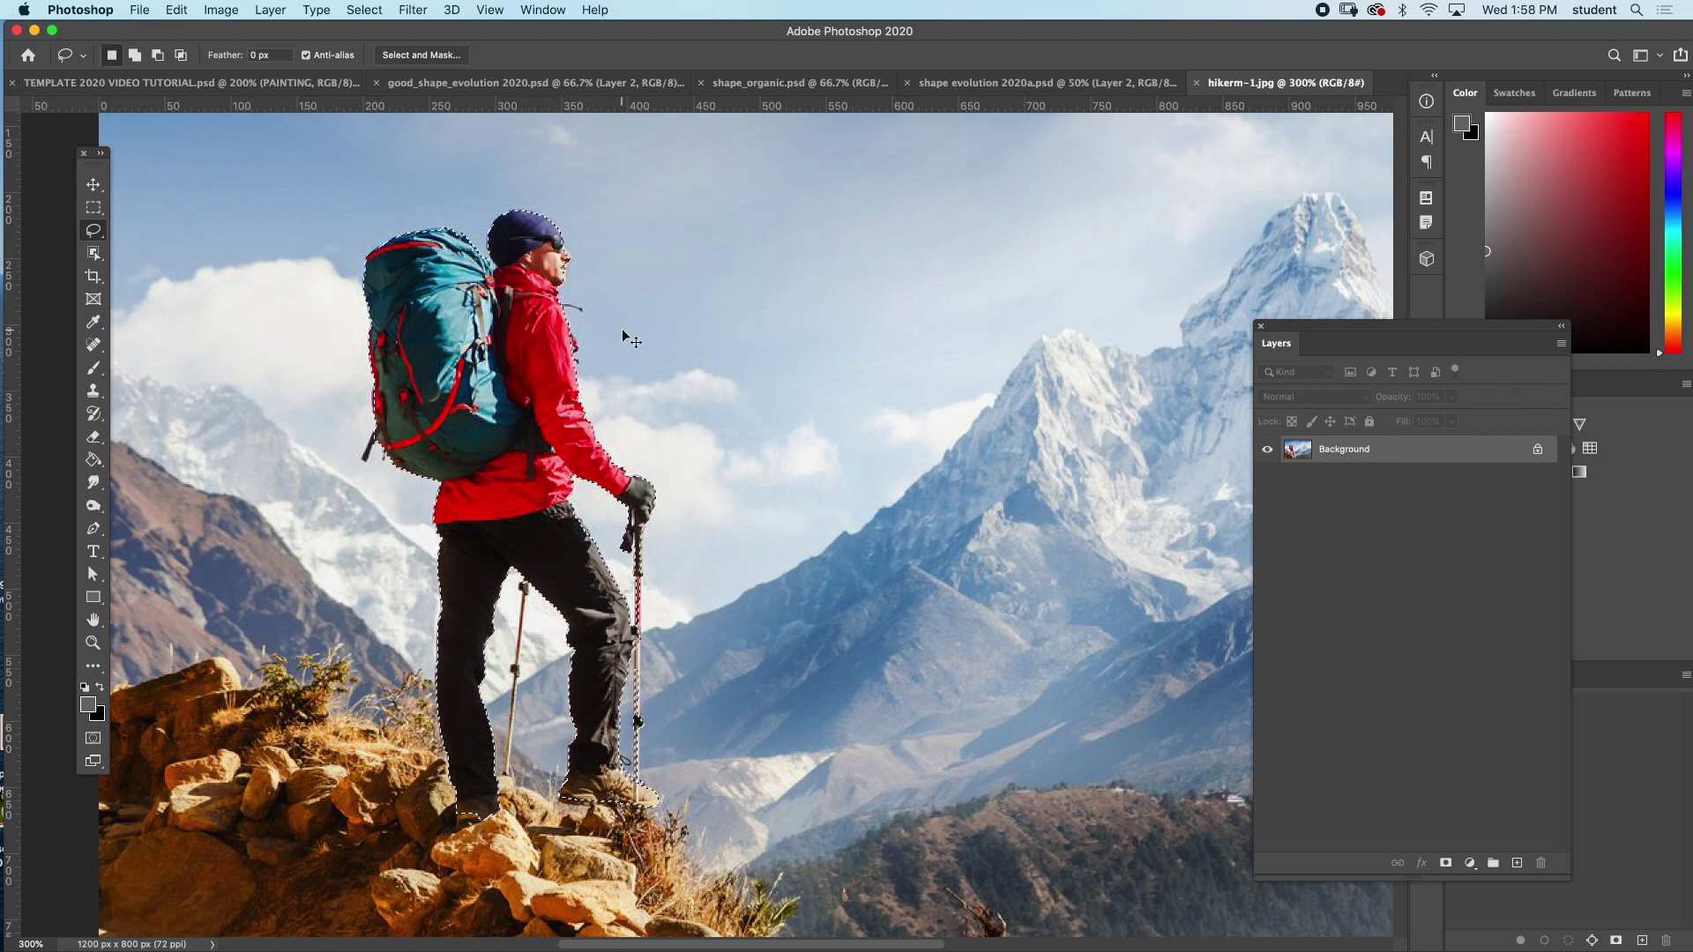
key(shift)
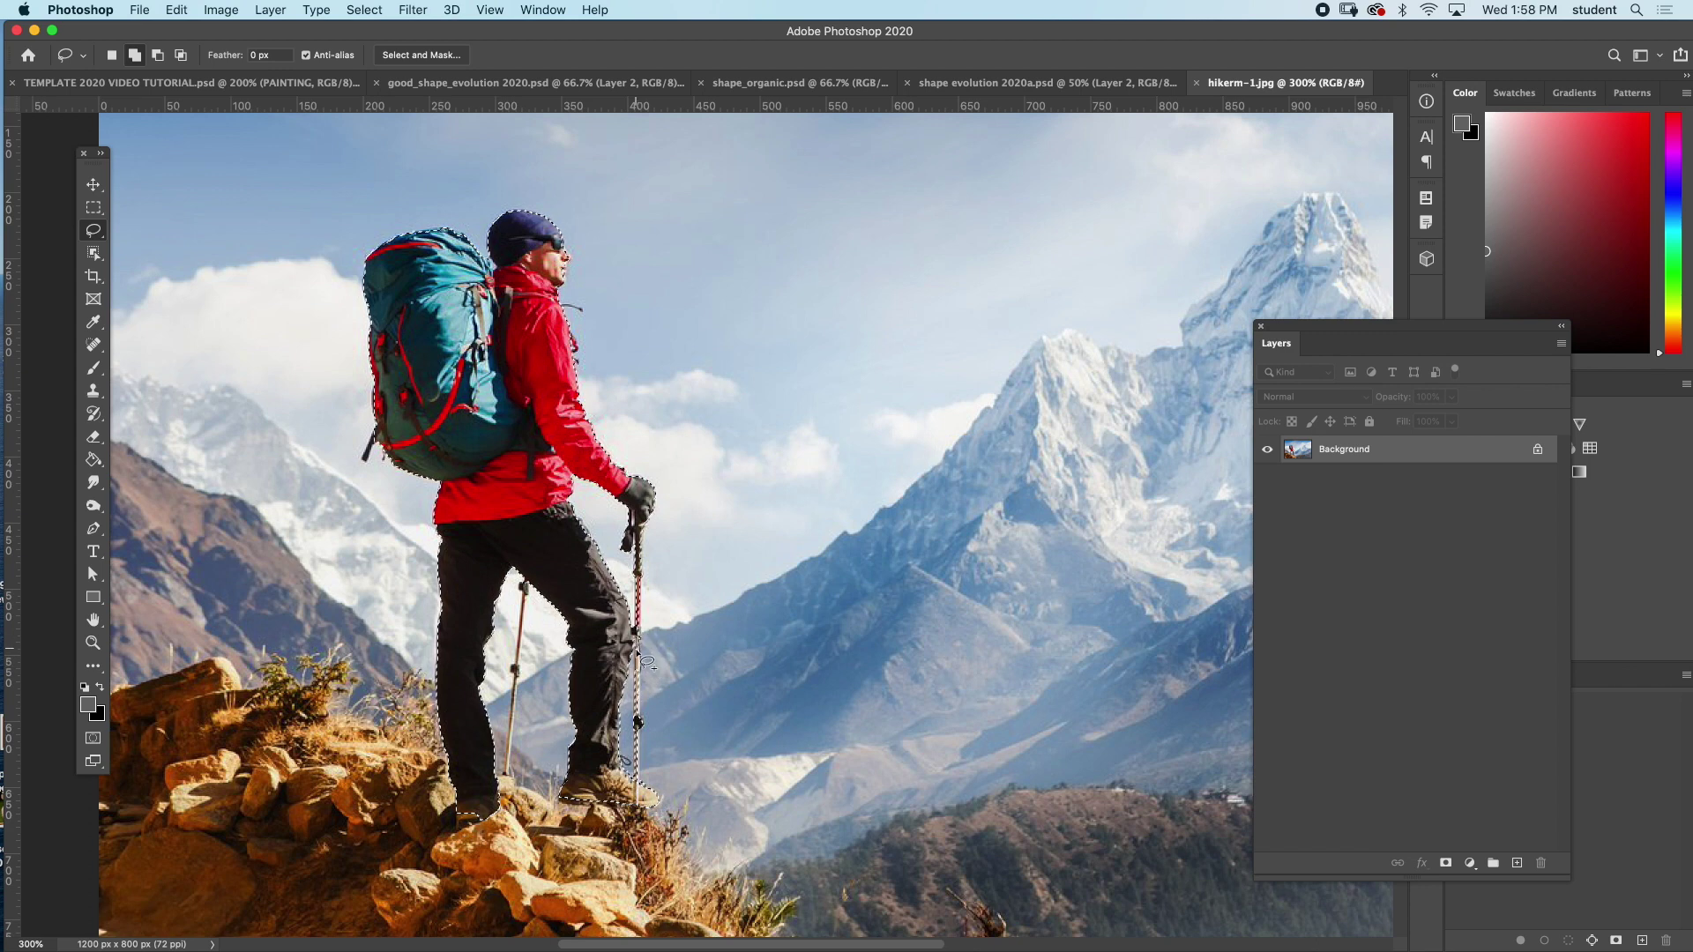
drag(635, 680, 643, 680)
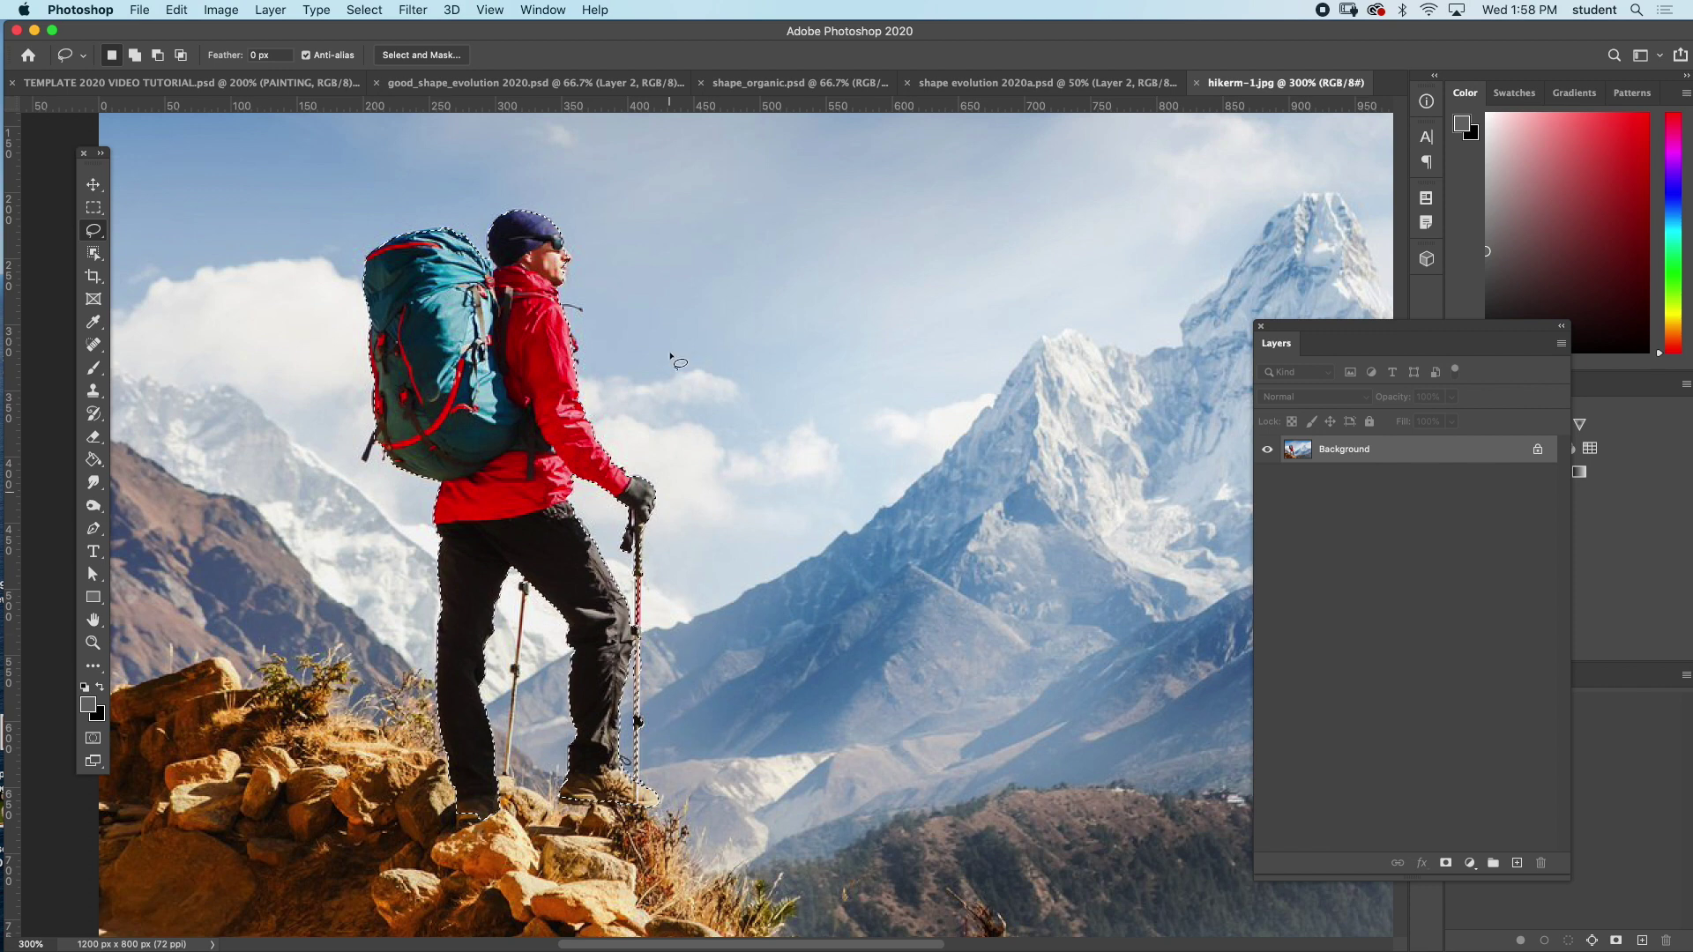
- Copy the selected hiker into TEMPLATE 2020 VIDEO TUTORIAL.psd and position him on the dark foreground ridge
key(ctrl+Tab)
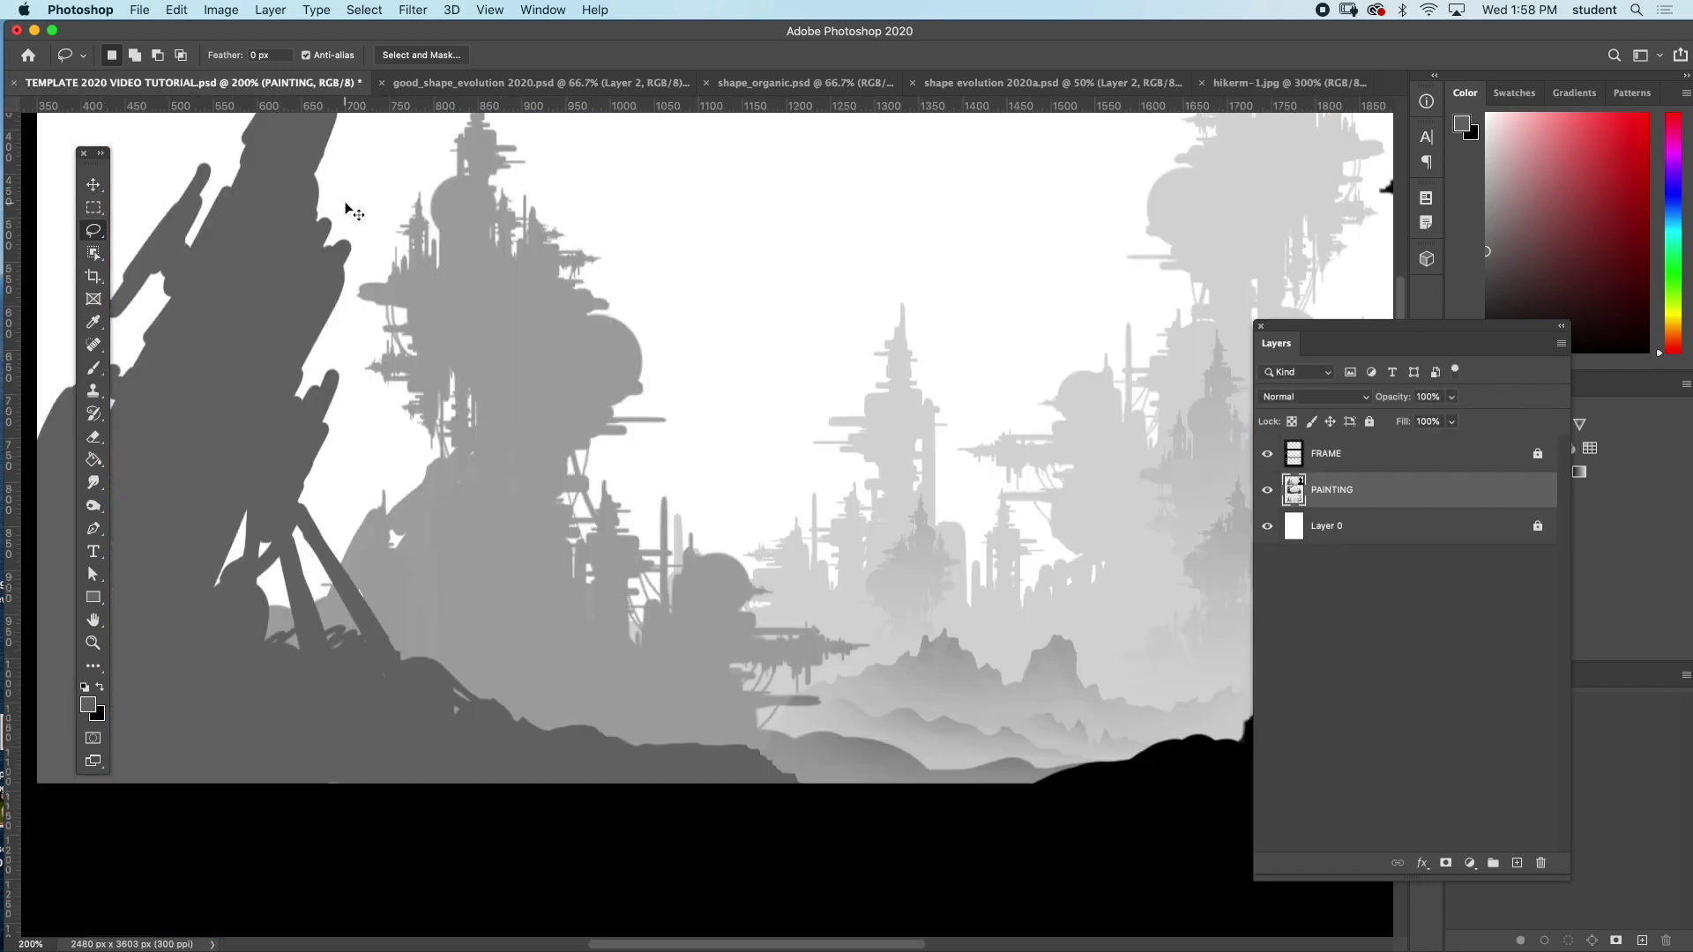
key(super+v)
click(94, 184)
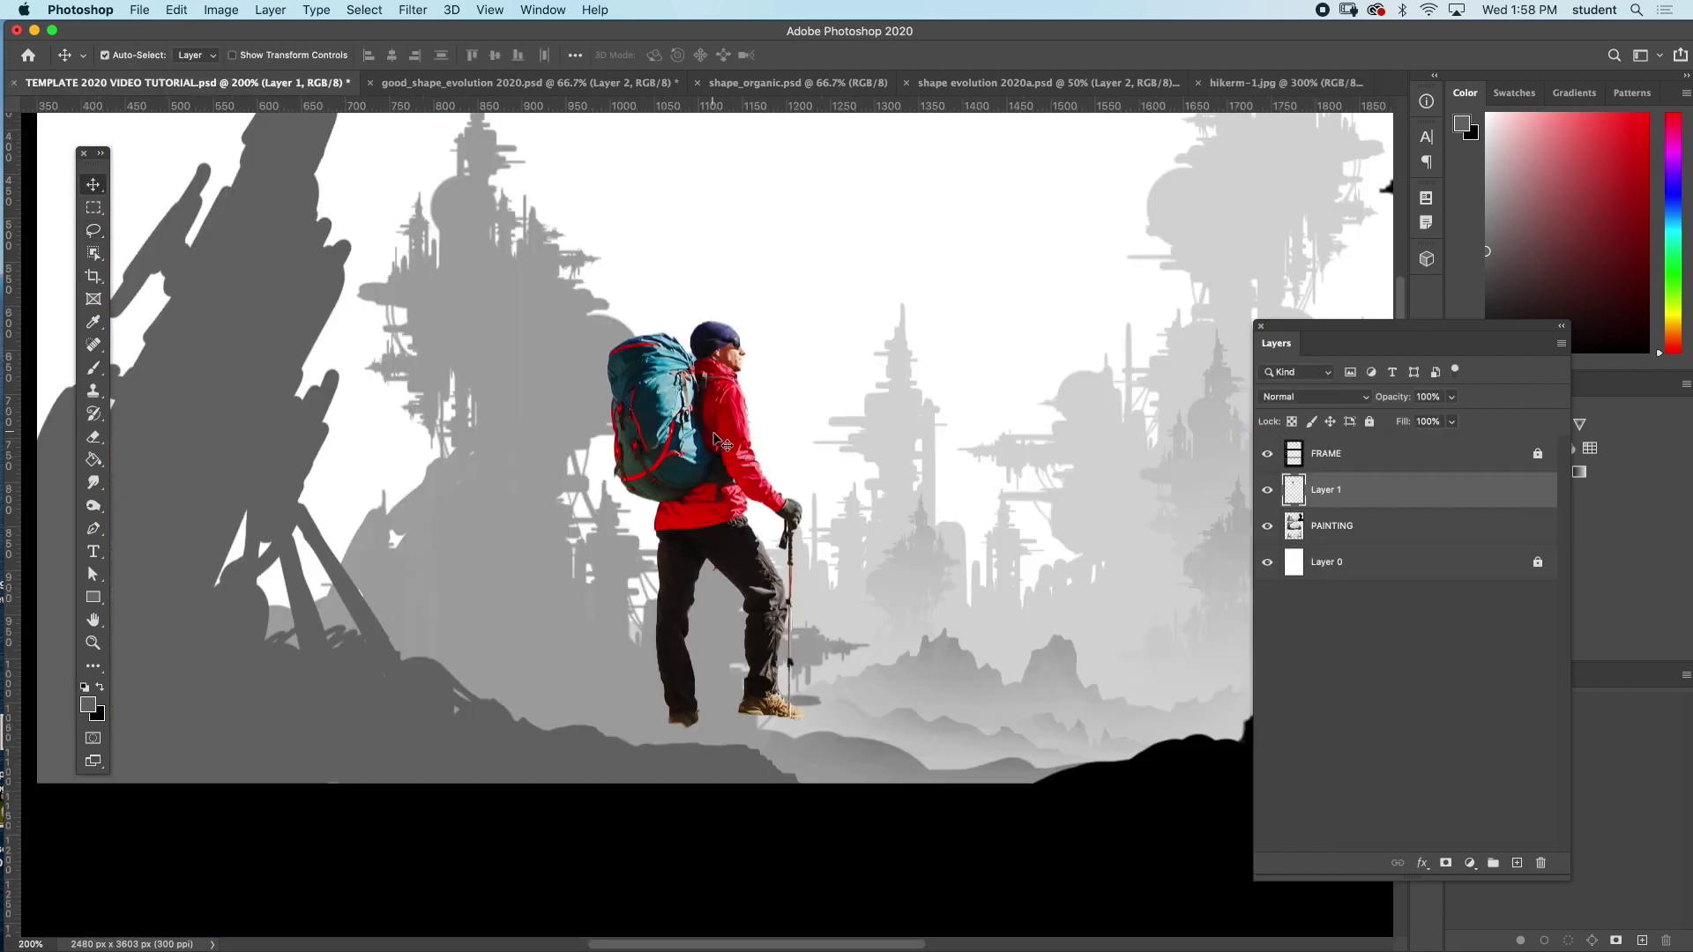
drag(722, 443, 593, 469)
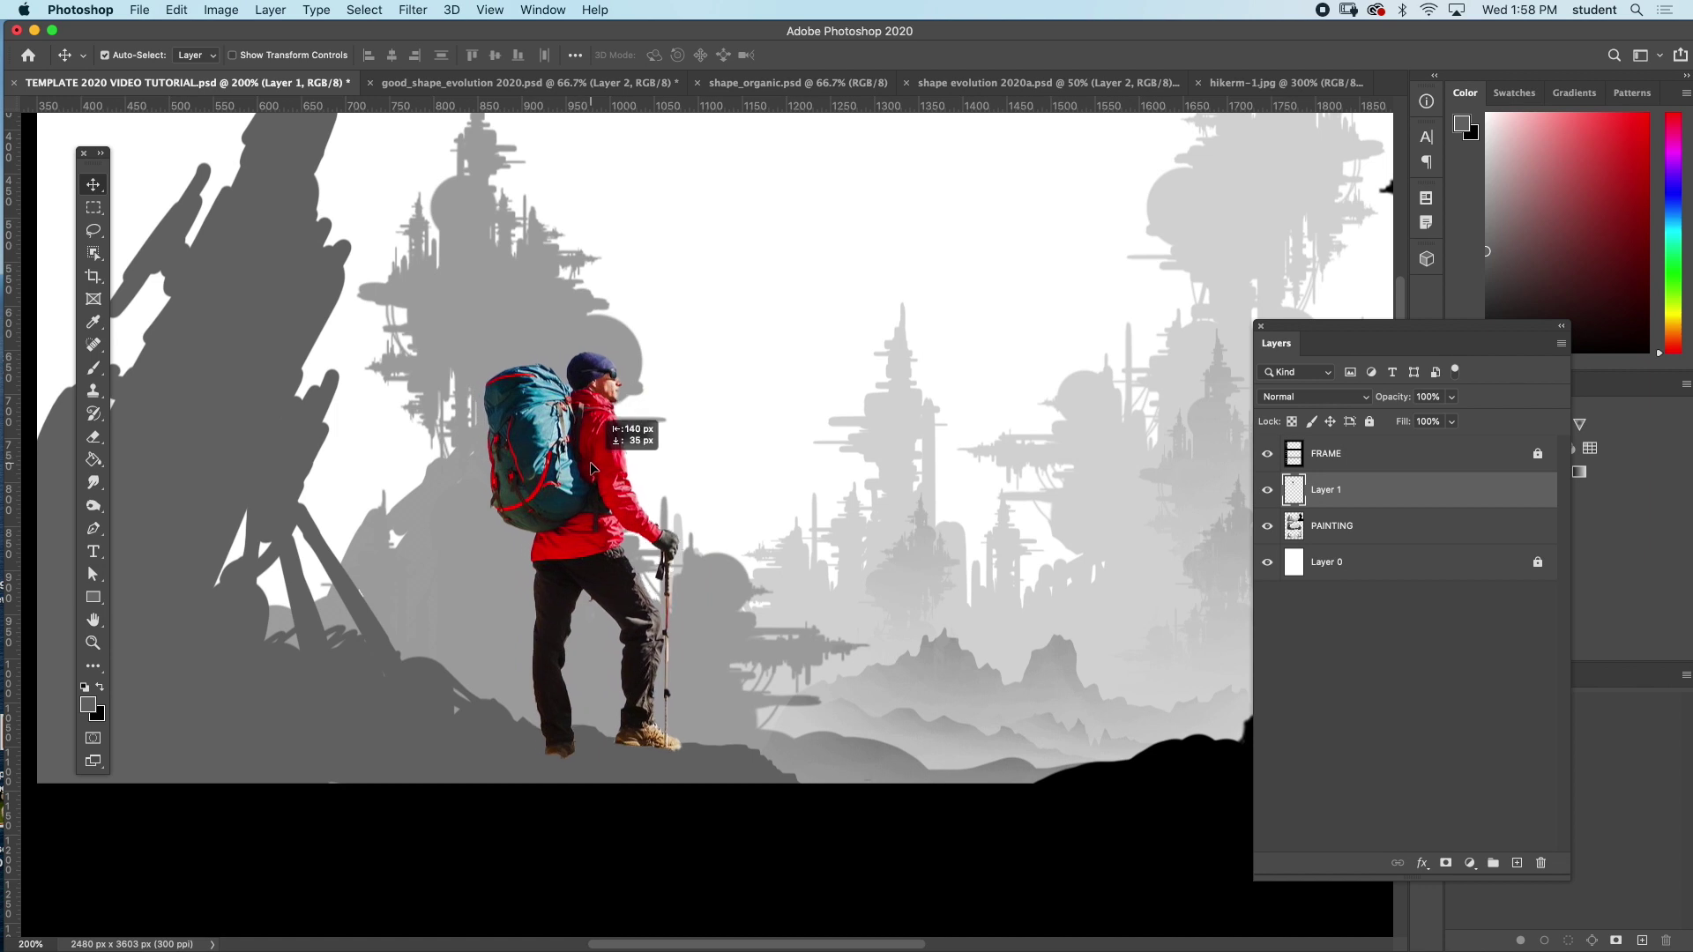
- Turn the hiker into a black silhouette by setting Hue/Saturation Lightness to -100
key(super+u)
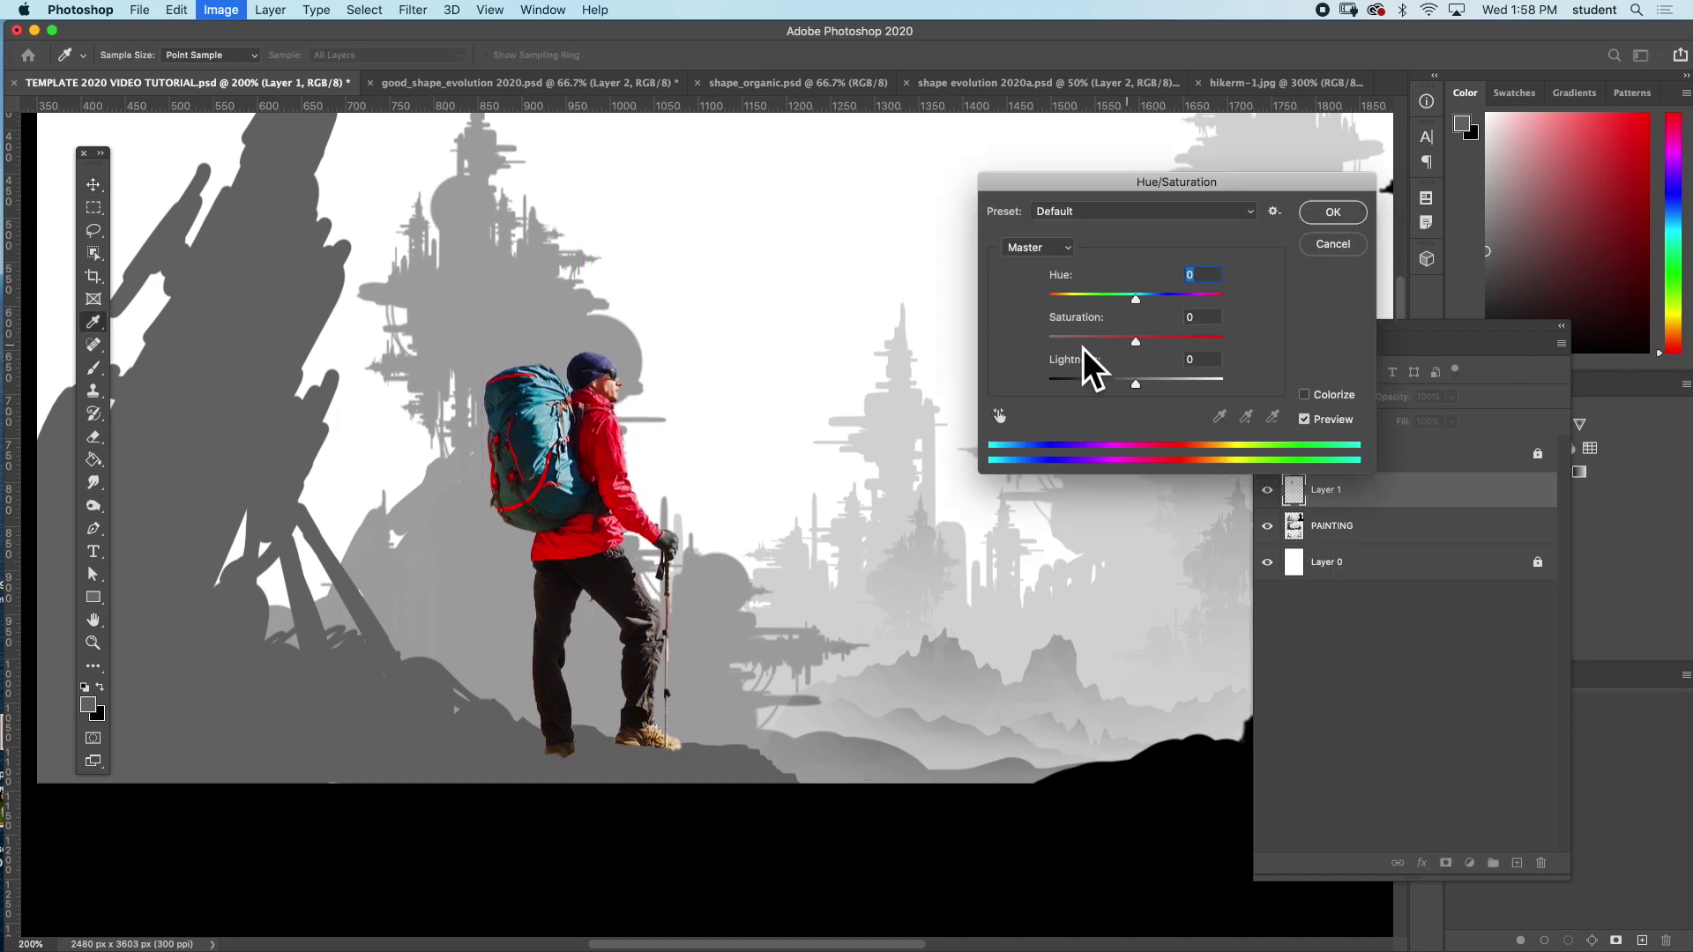
drag(1136, 385, 973, 377)
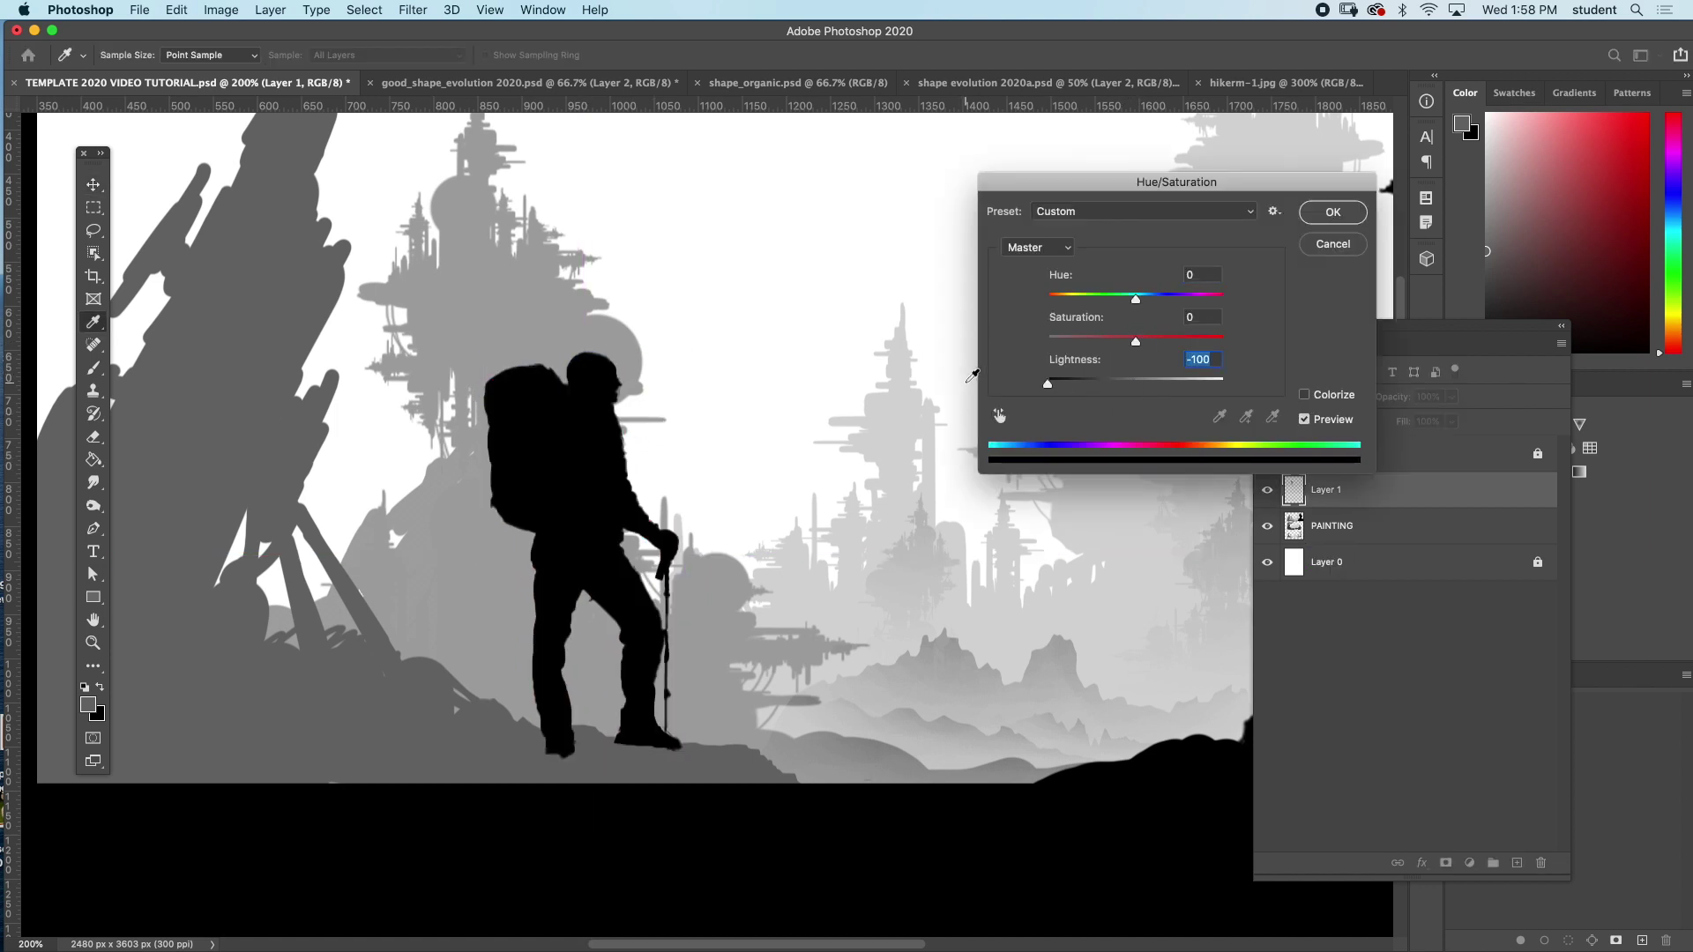
click(1332, 214)
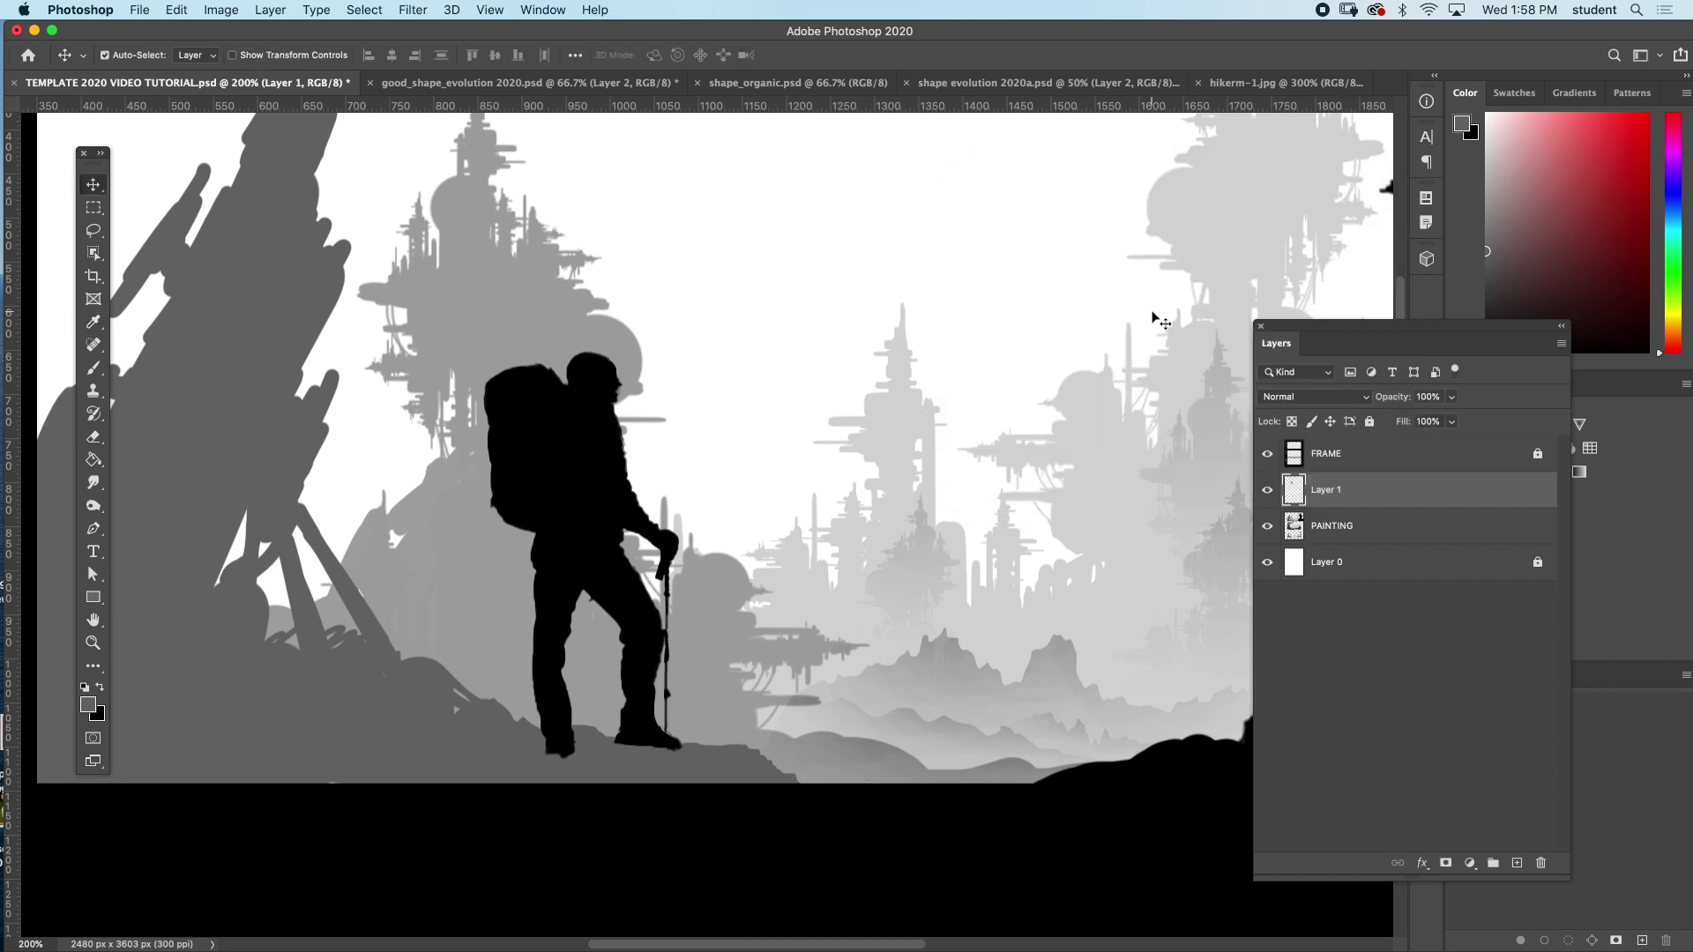
- Lighten the hiker silhouette to match the foreground slope's grey with Hue/Saturation Lightness at +43
key(super+u)
drag(1131, 383, 1175, 388)
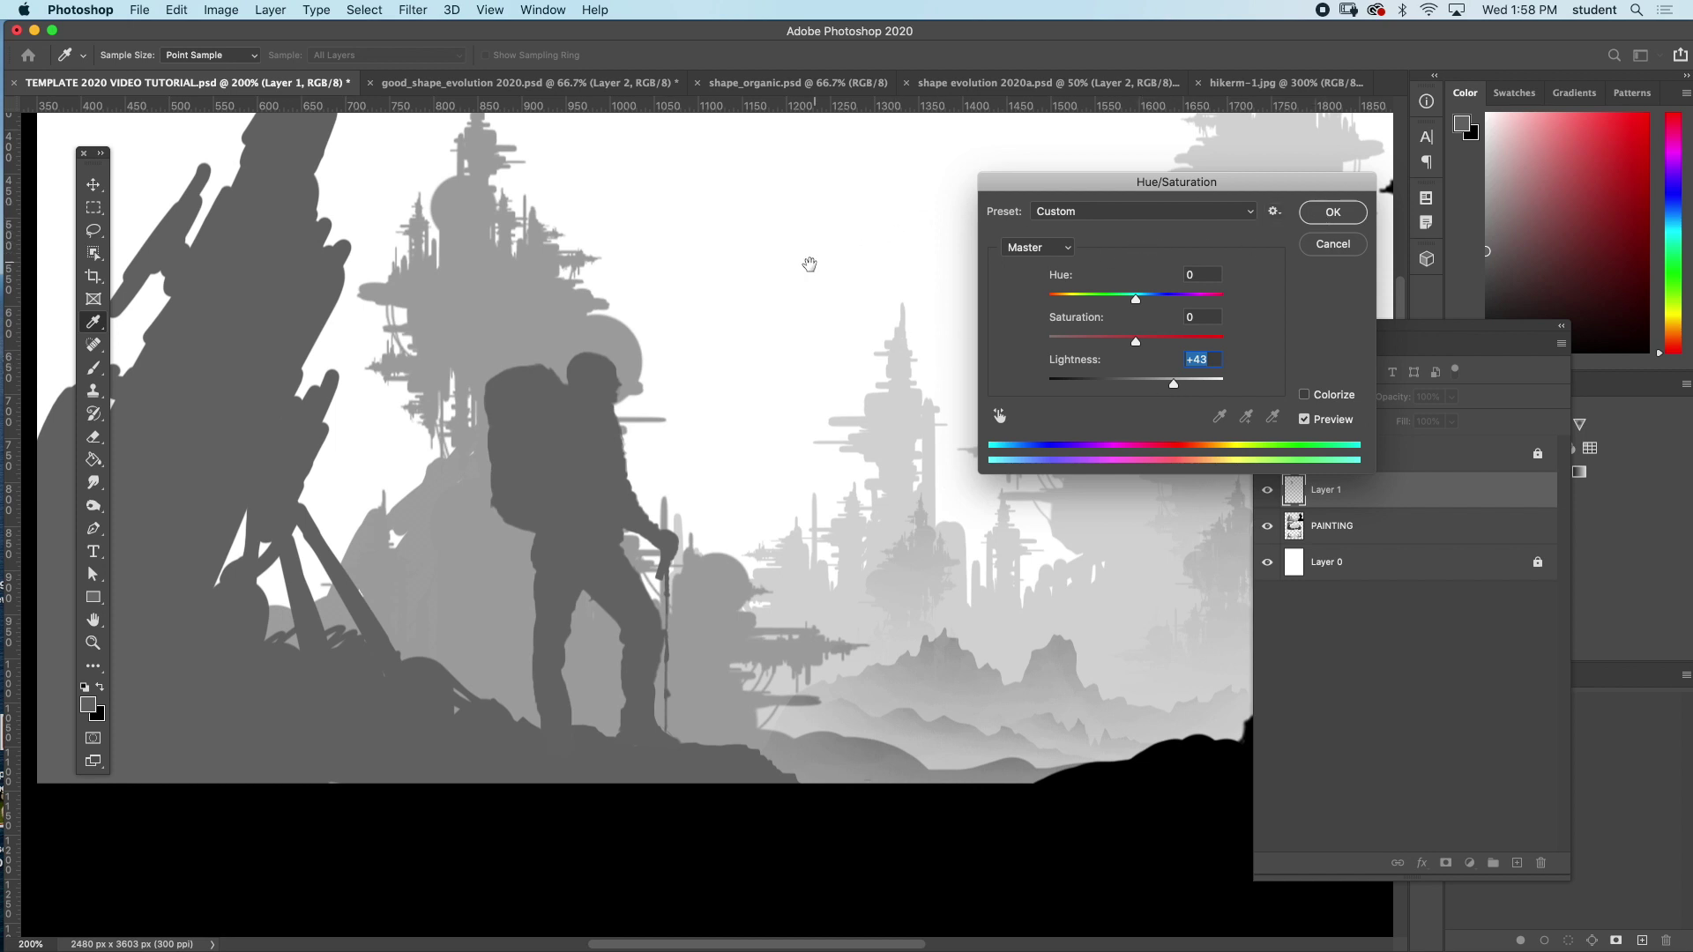
drag(811, 265, 739, 322)
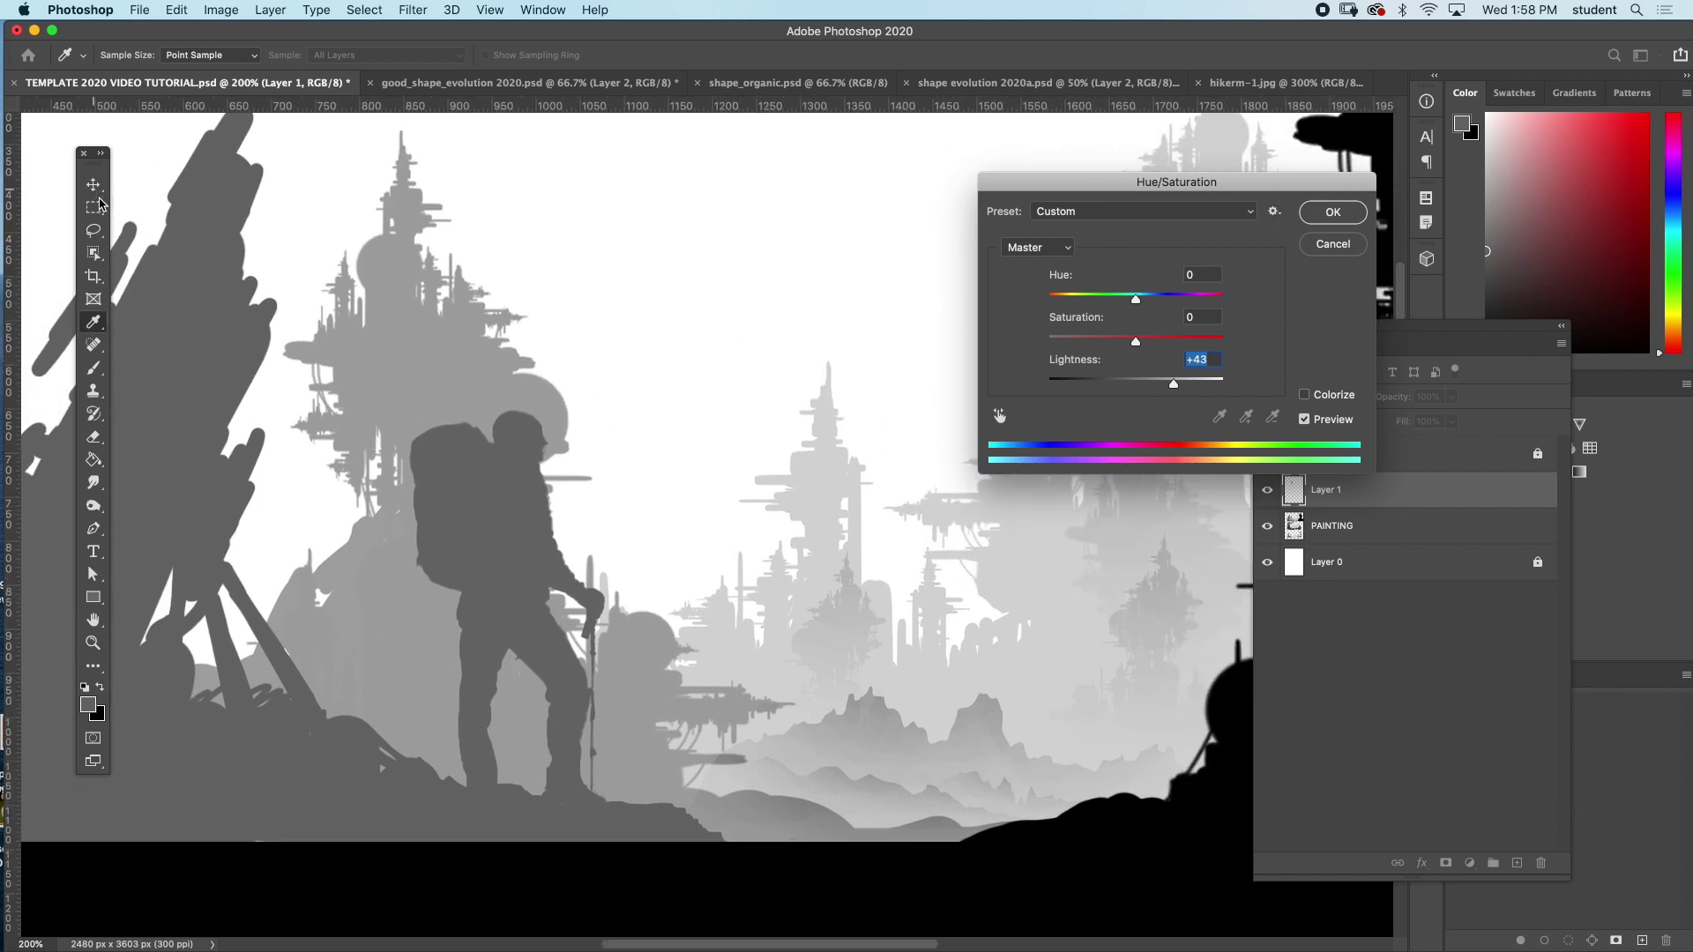
key(Return)
- Scale the hiker silhouette down to 22.56% and place it standing on the crest of the foreground slope
key(v)
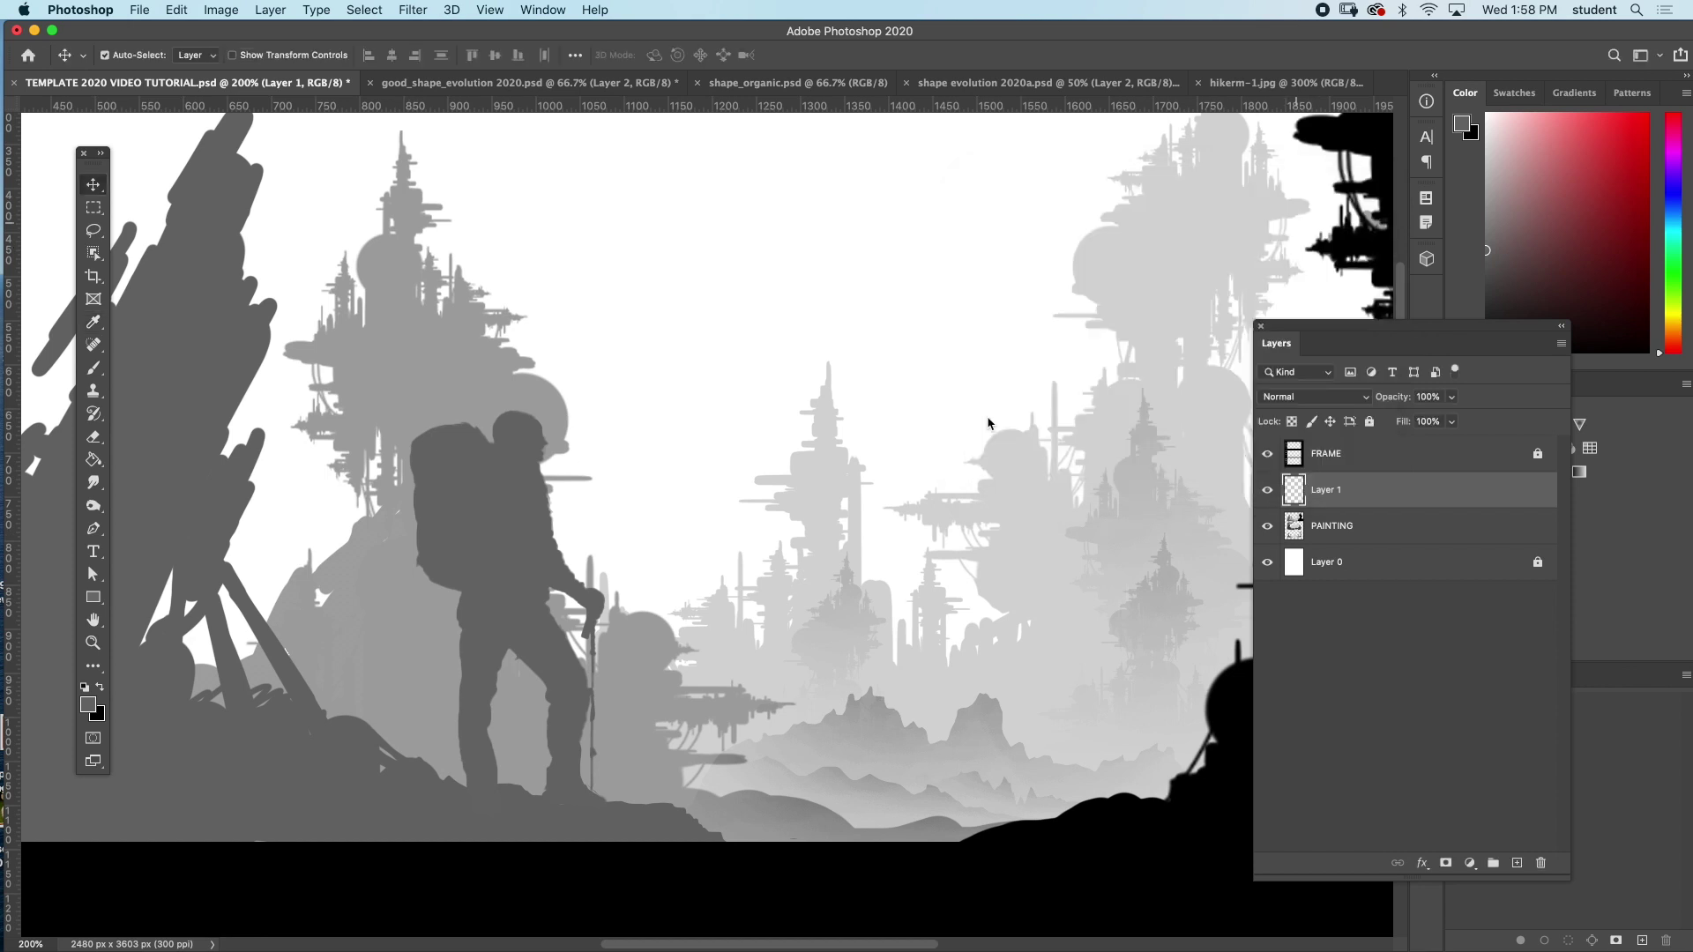
drag(495, 552, 388, 550)
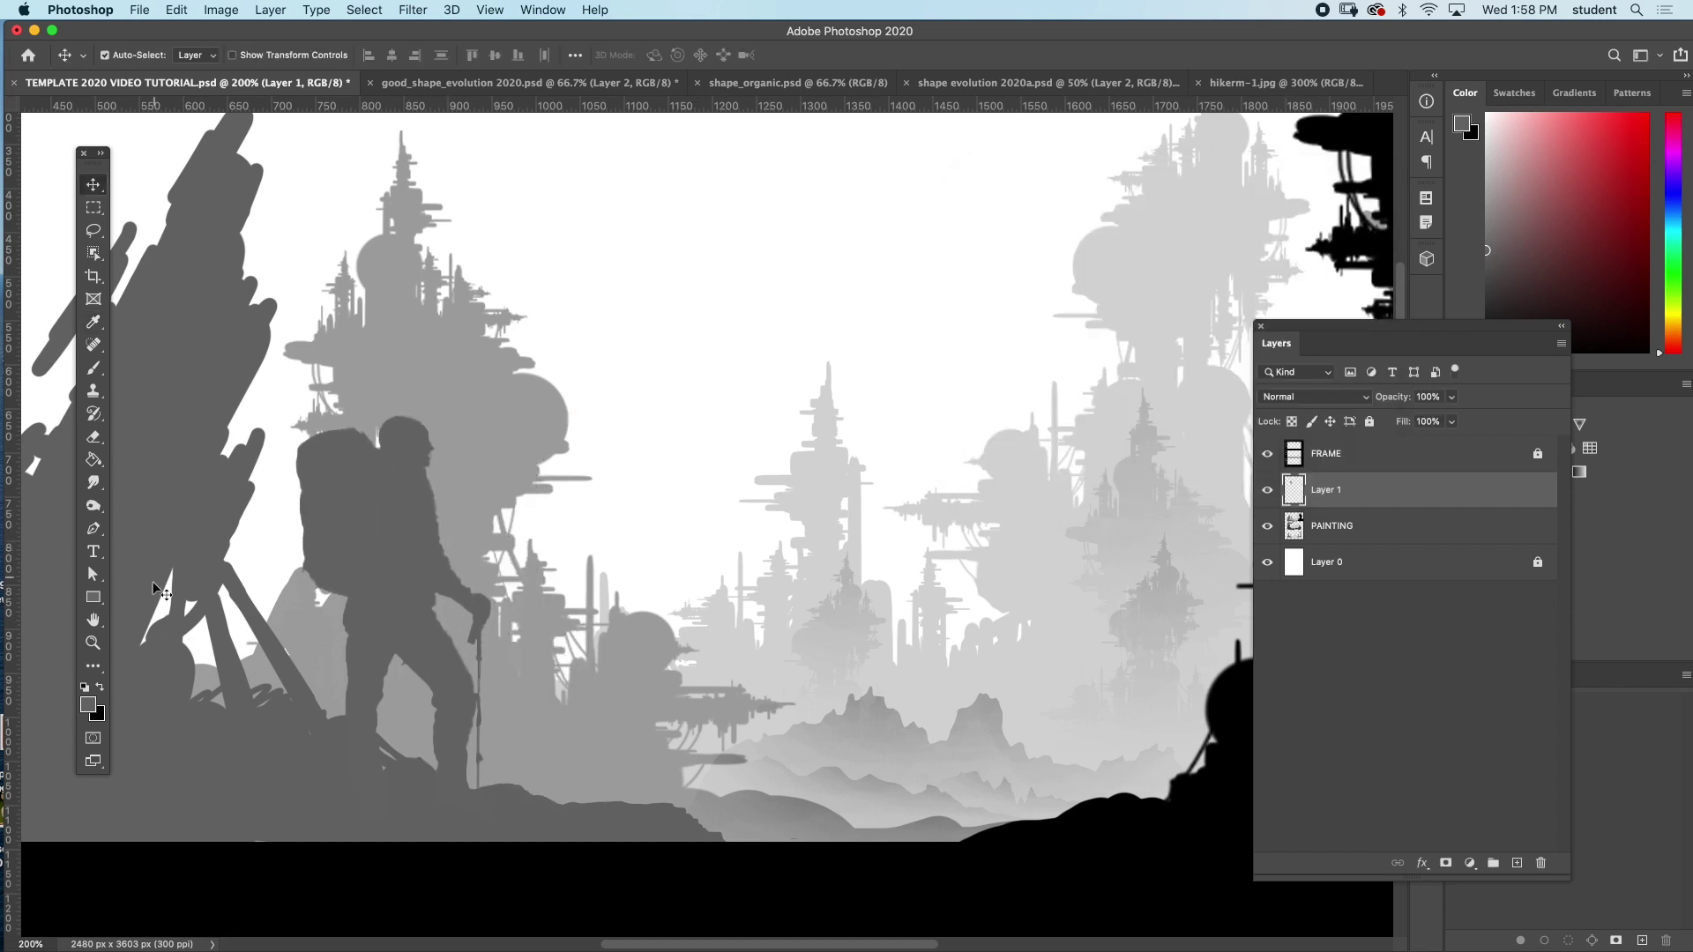
key(z)
alt+click(645, 627)
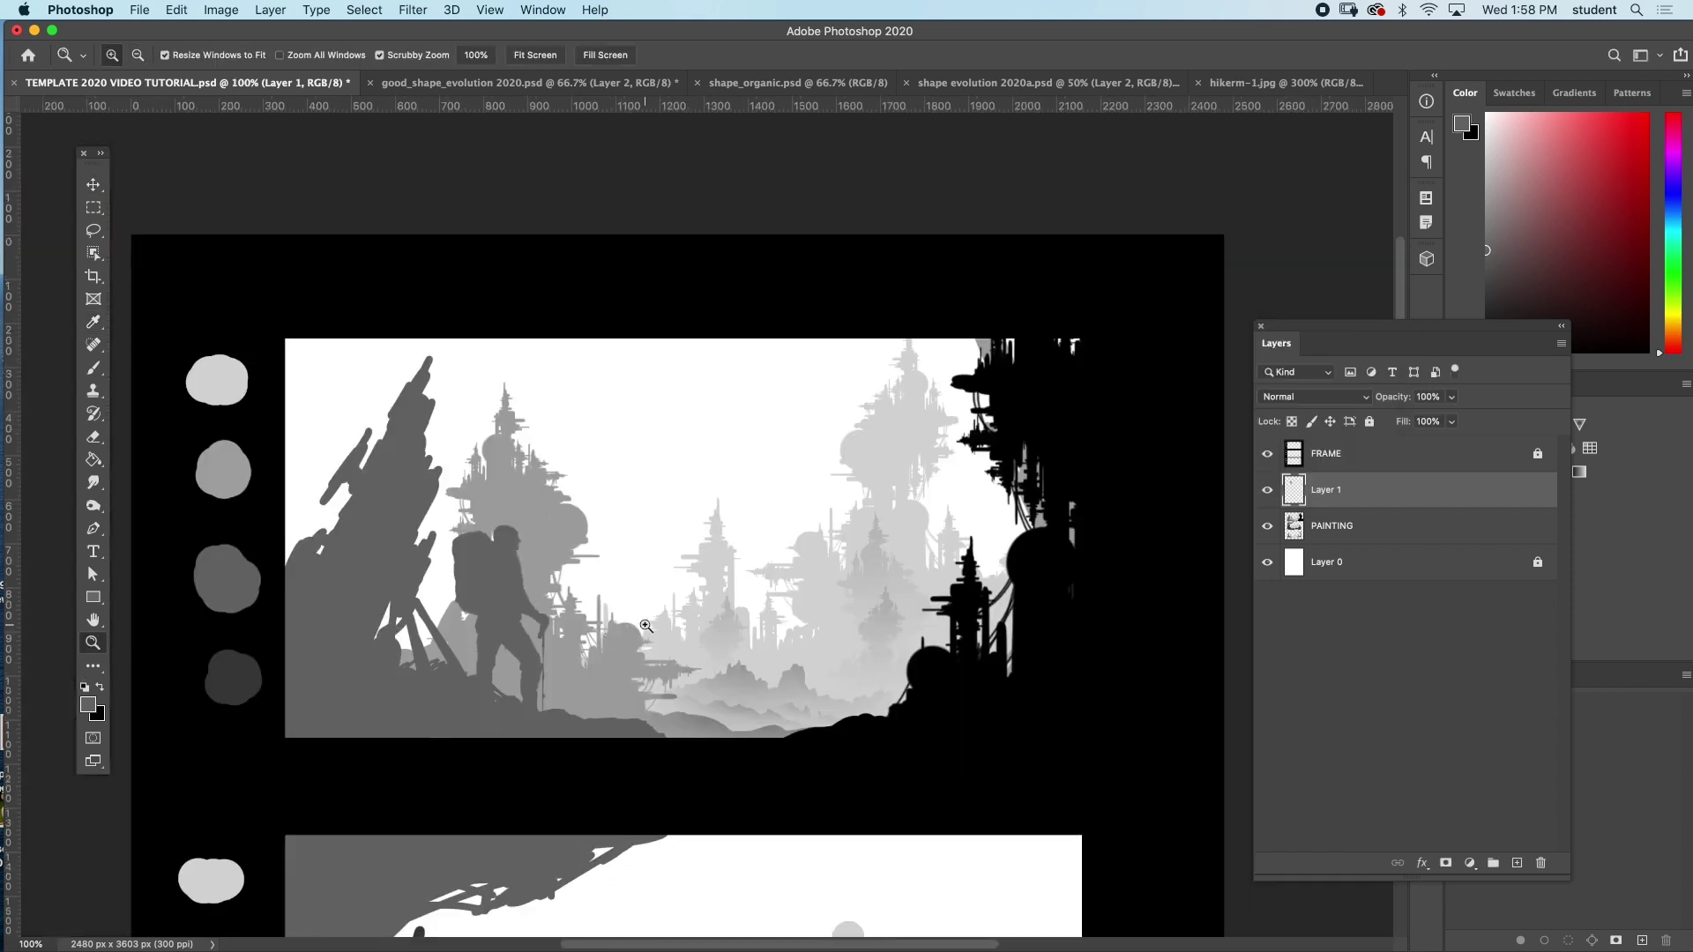
key(super+t)
drag(565, 527, 546, 697)
key(Return)
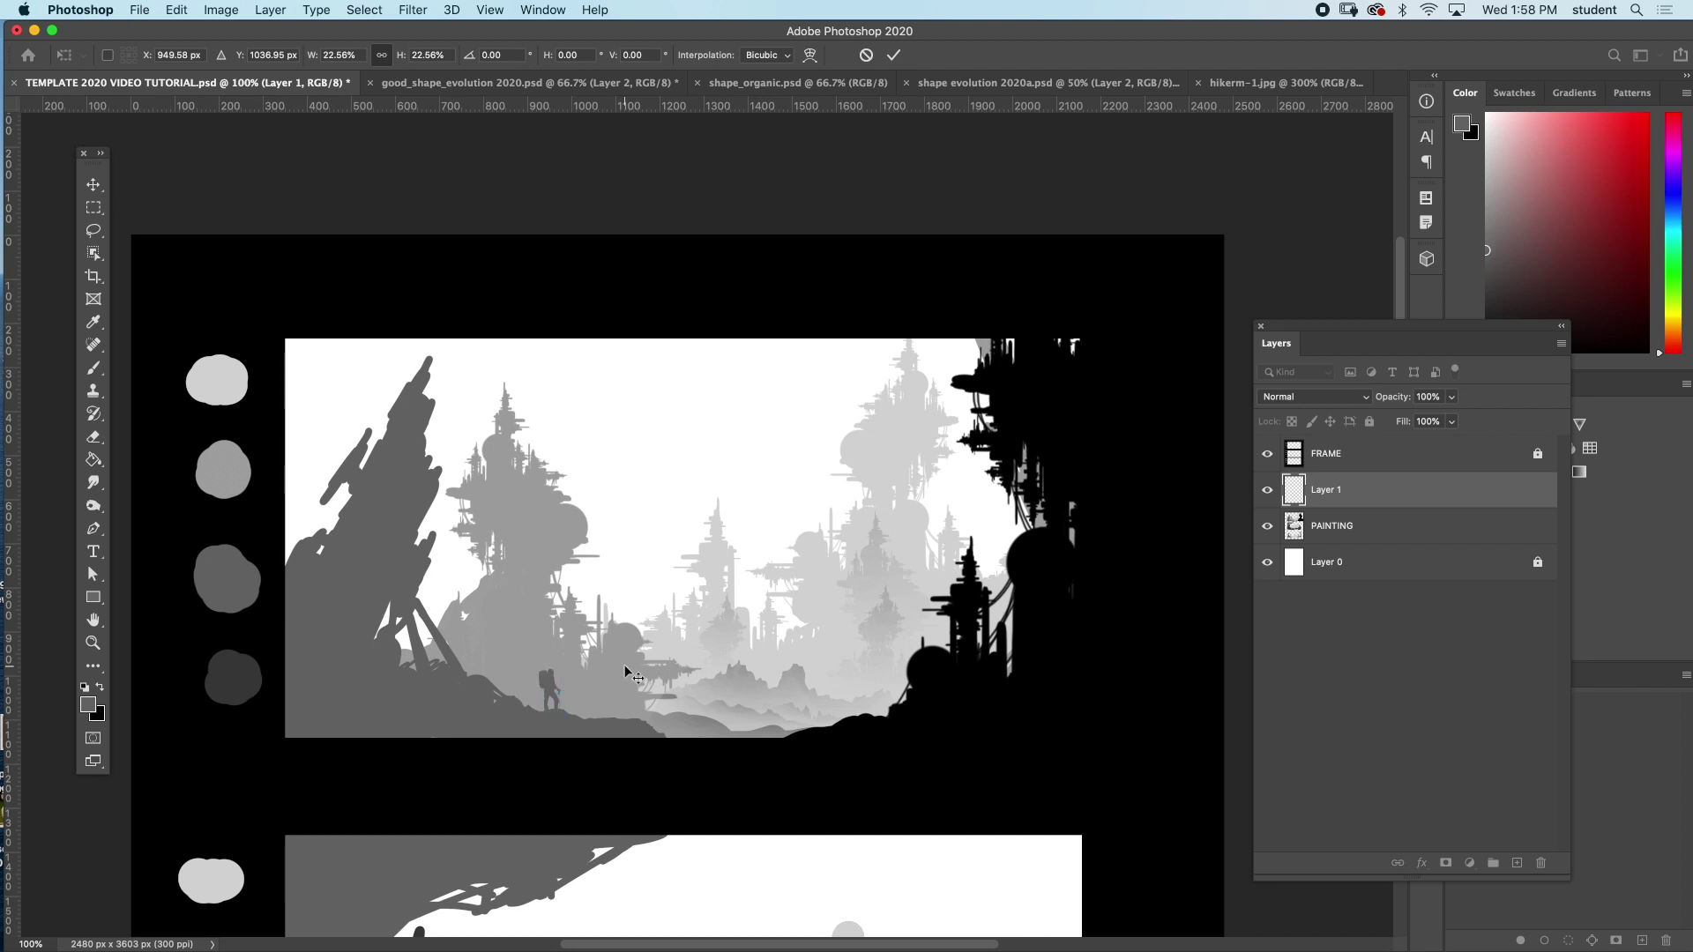
- Check the small hiker up close on the slope and merge its layer down into PAINTING
key(super+=)
drag(556, 675, 642, 579)
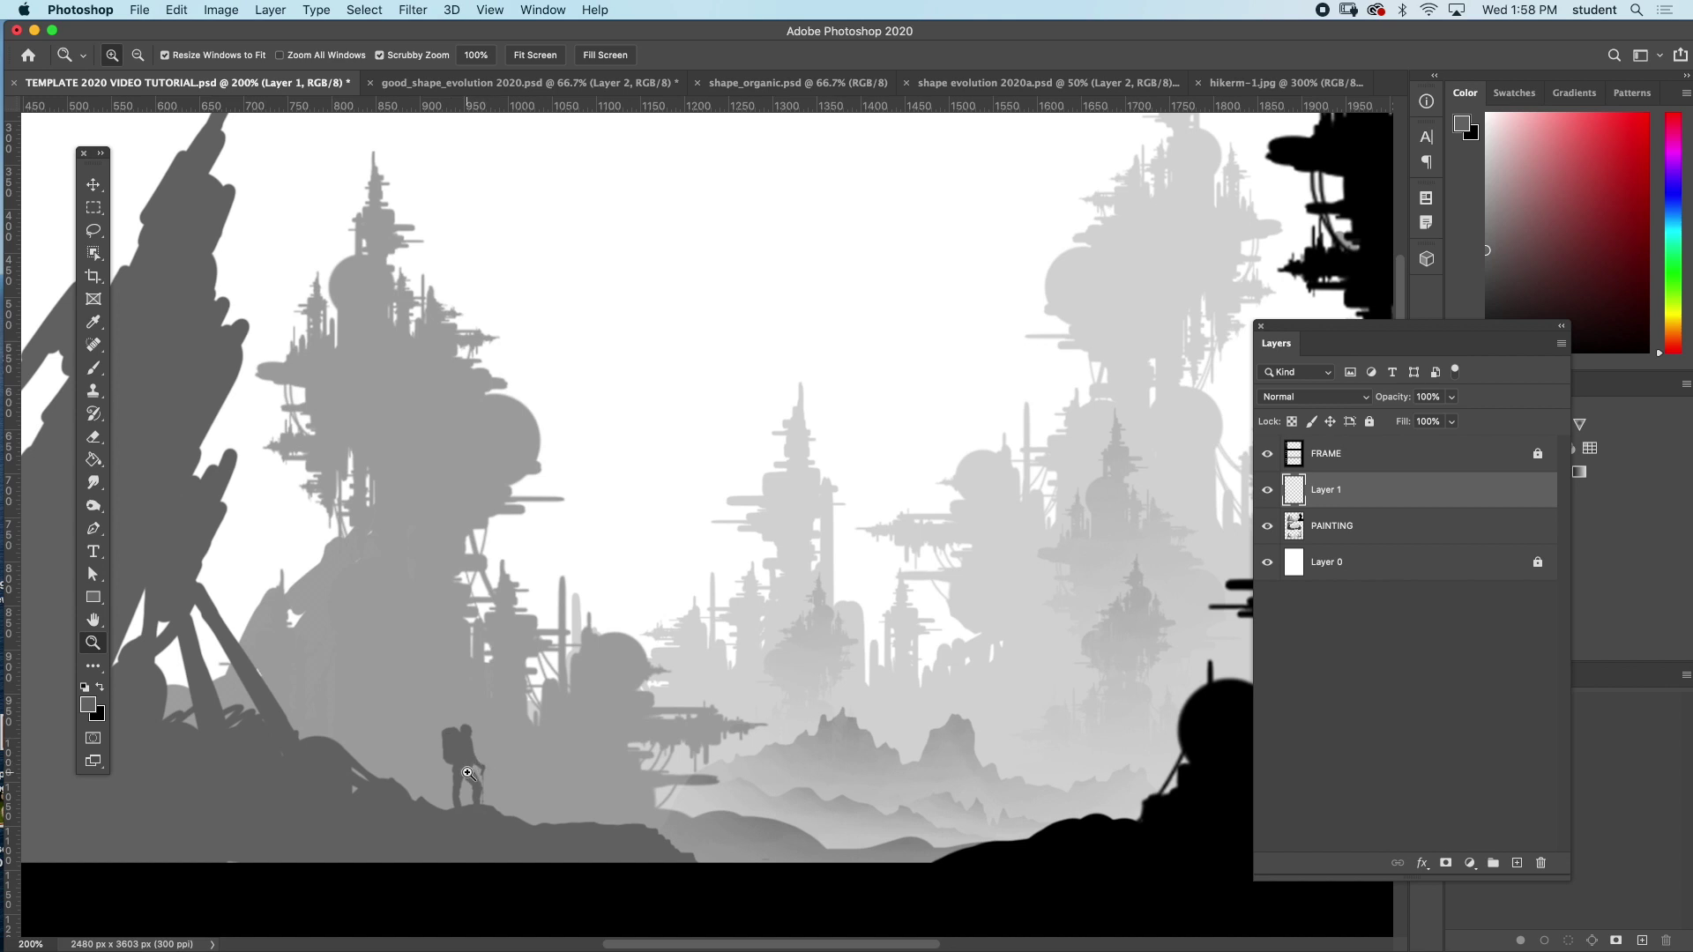
drag(592, 737, 709, 701)
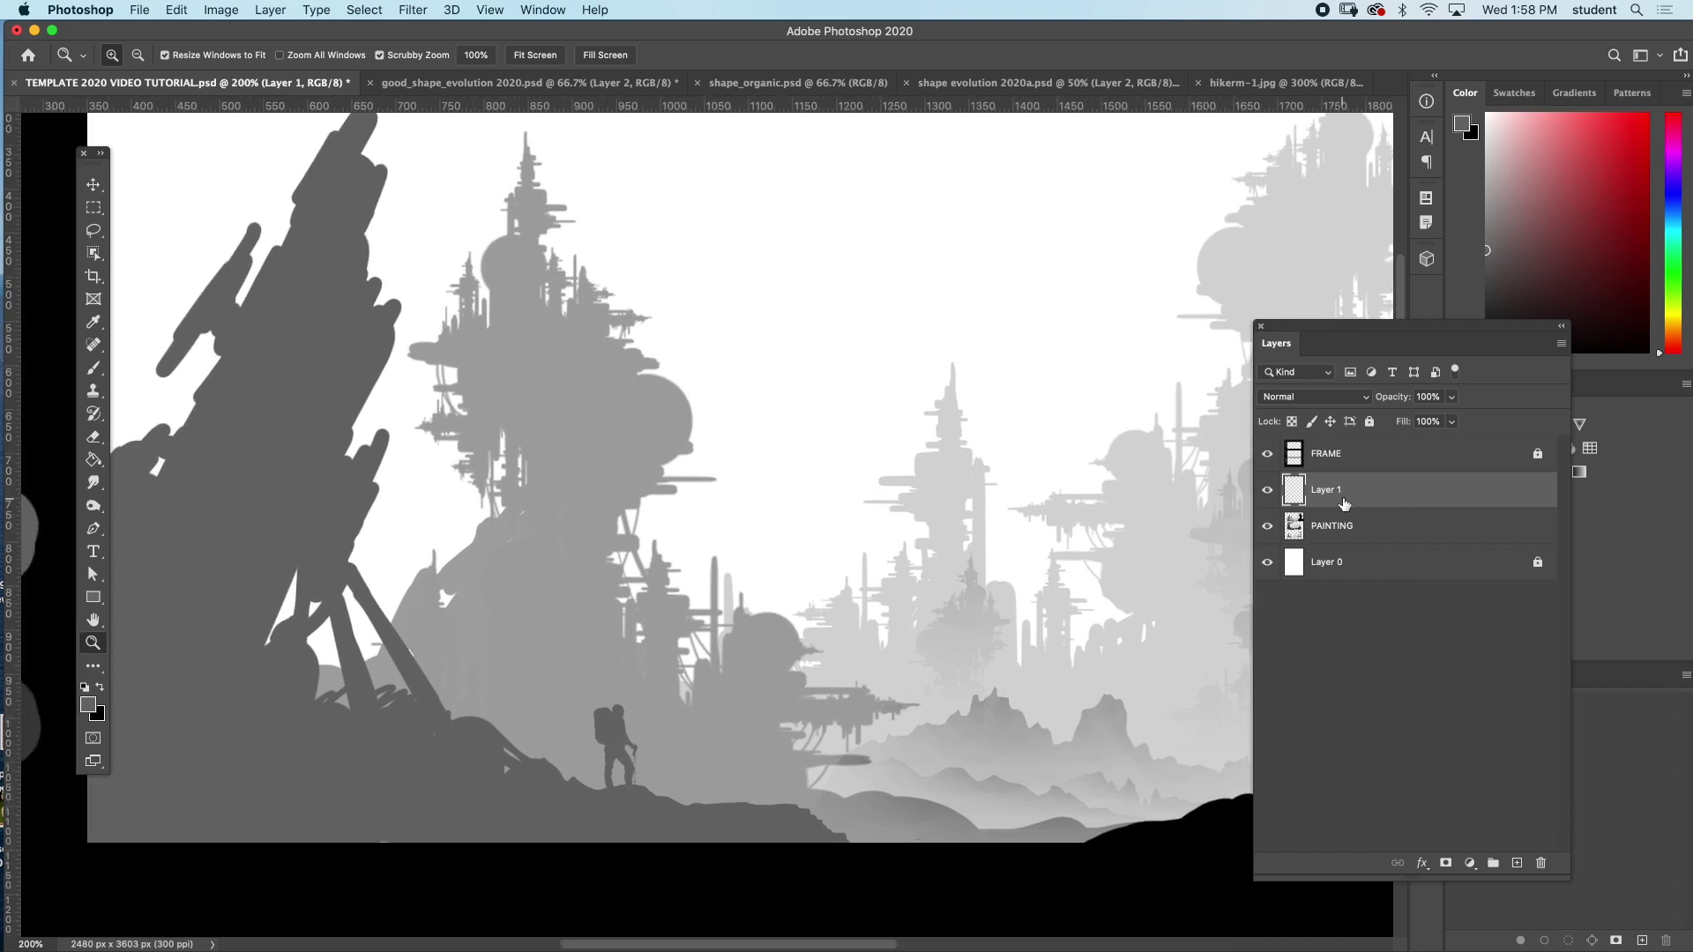
key(super+e)
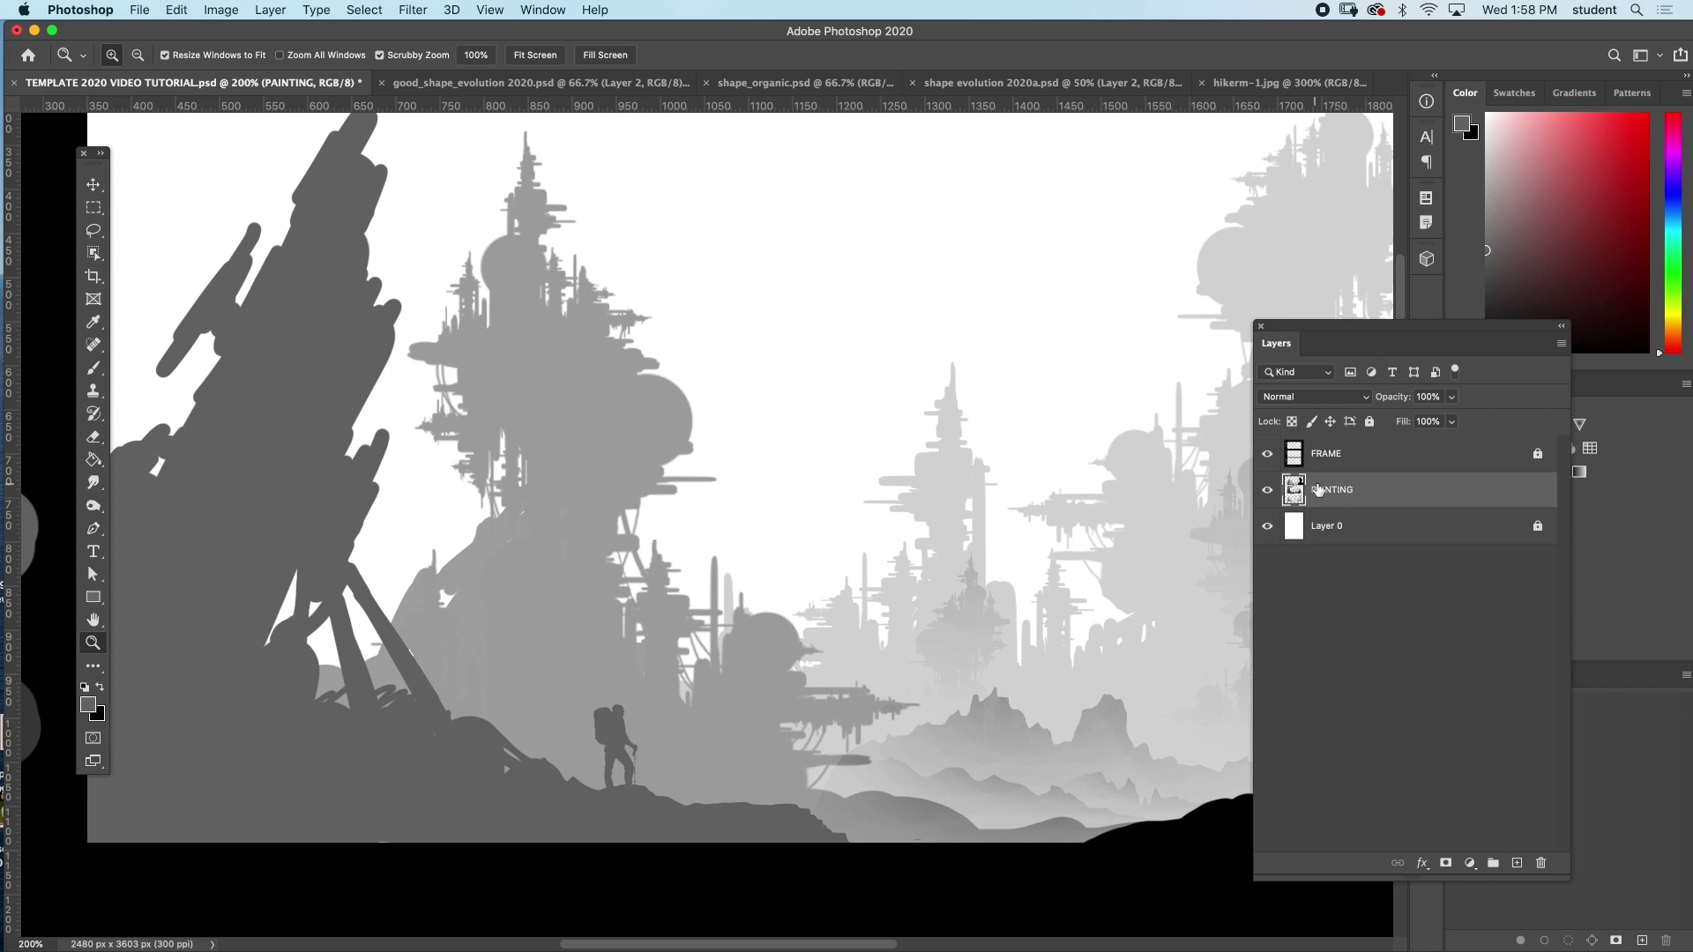
- Lasso the jagged left edge of the foreground rock spire and darken it with the Burn tool at 17% exposure
drag(560, 430, 579, 428)
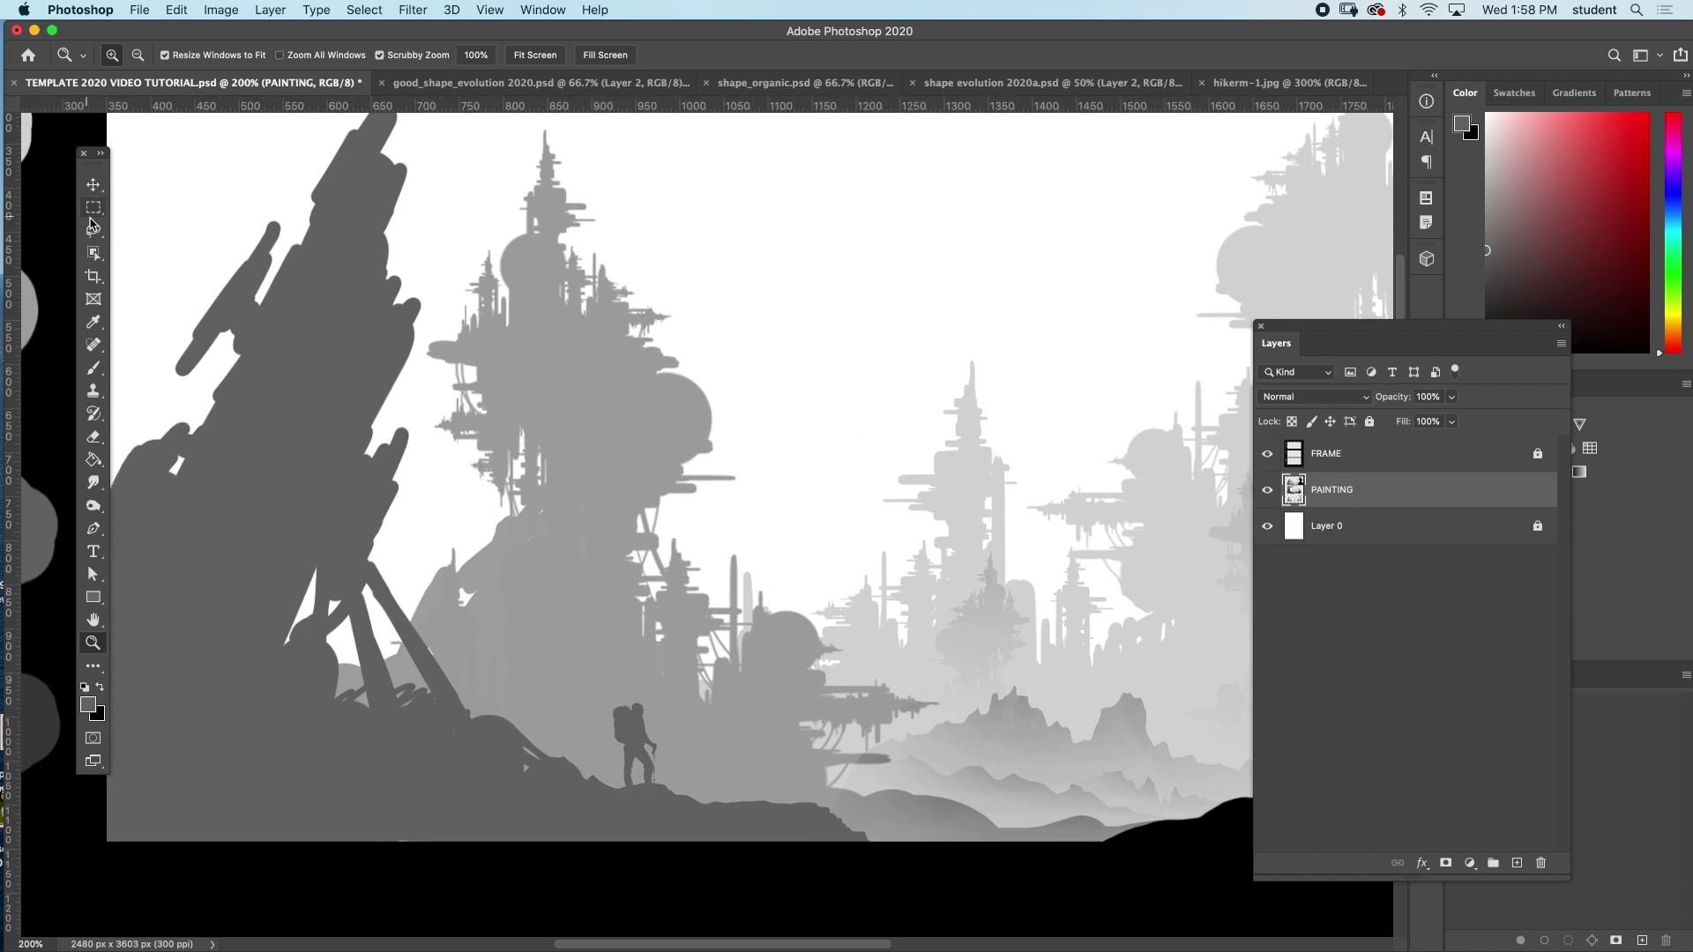
drag(95, 164, 56, 165)
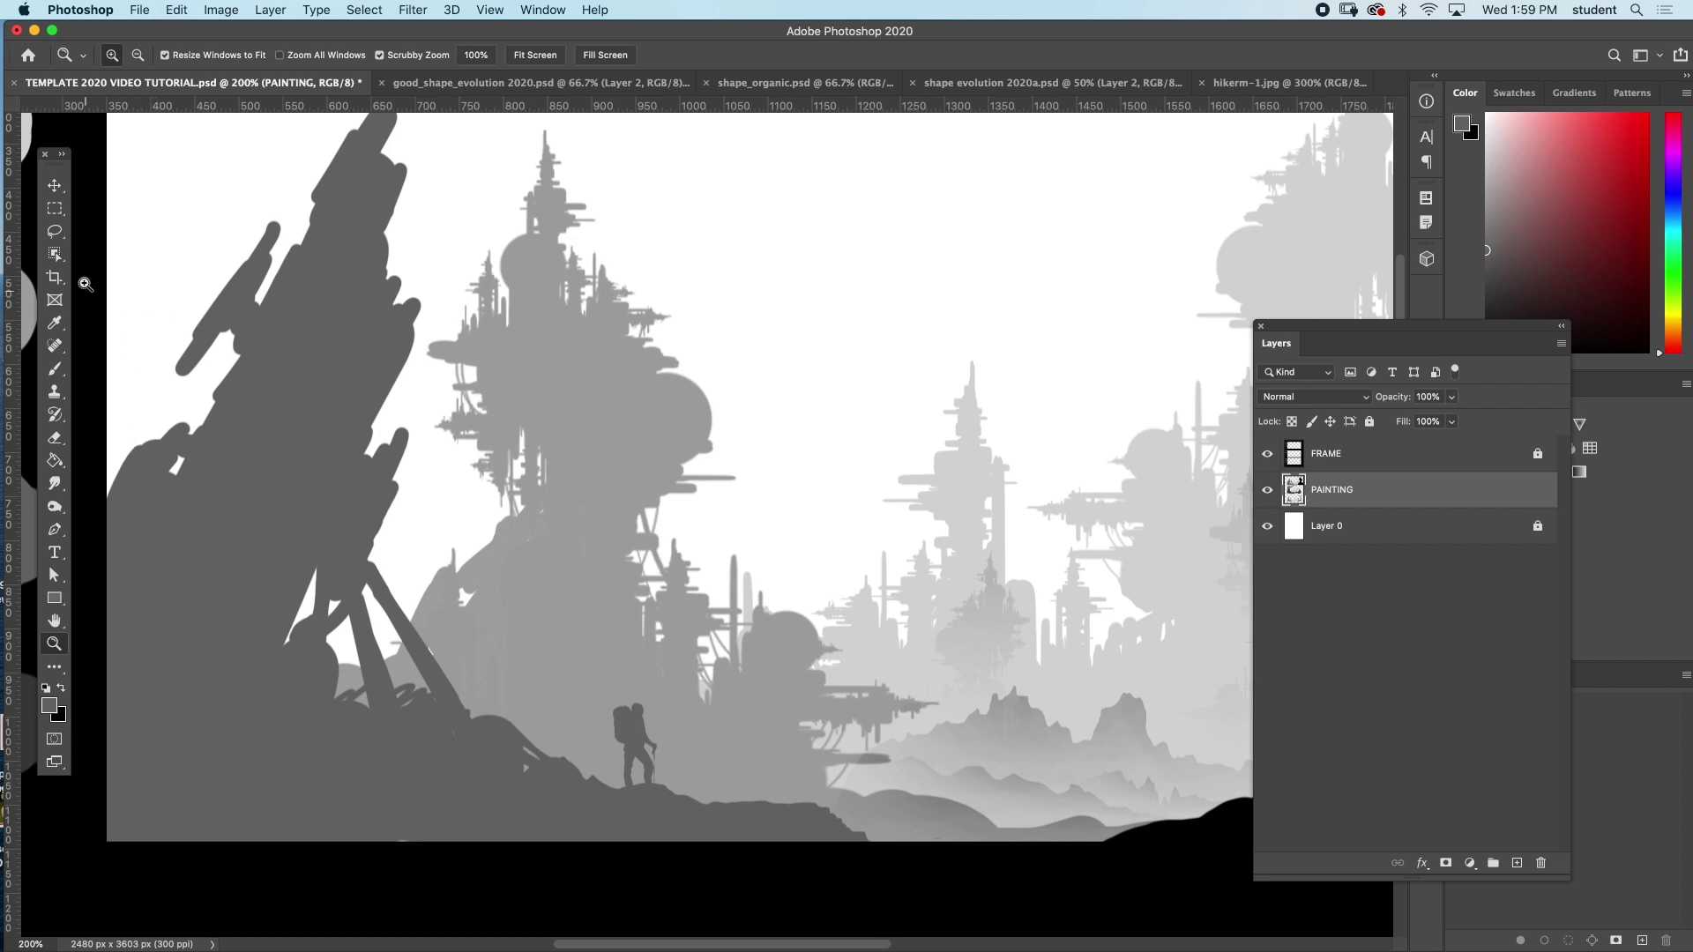
click(59, 232)
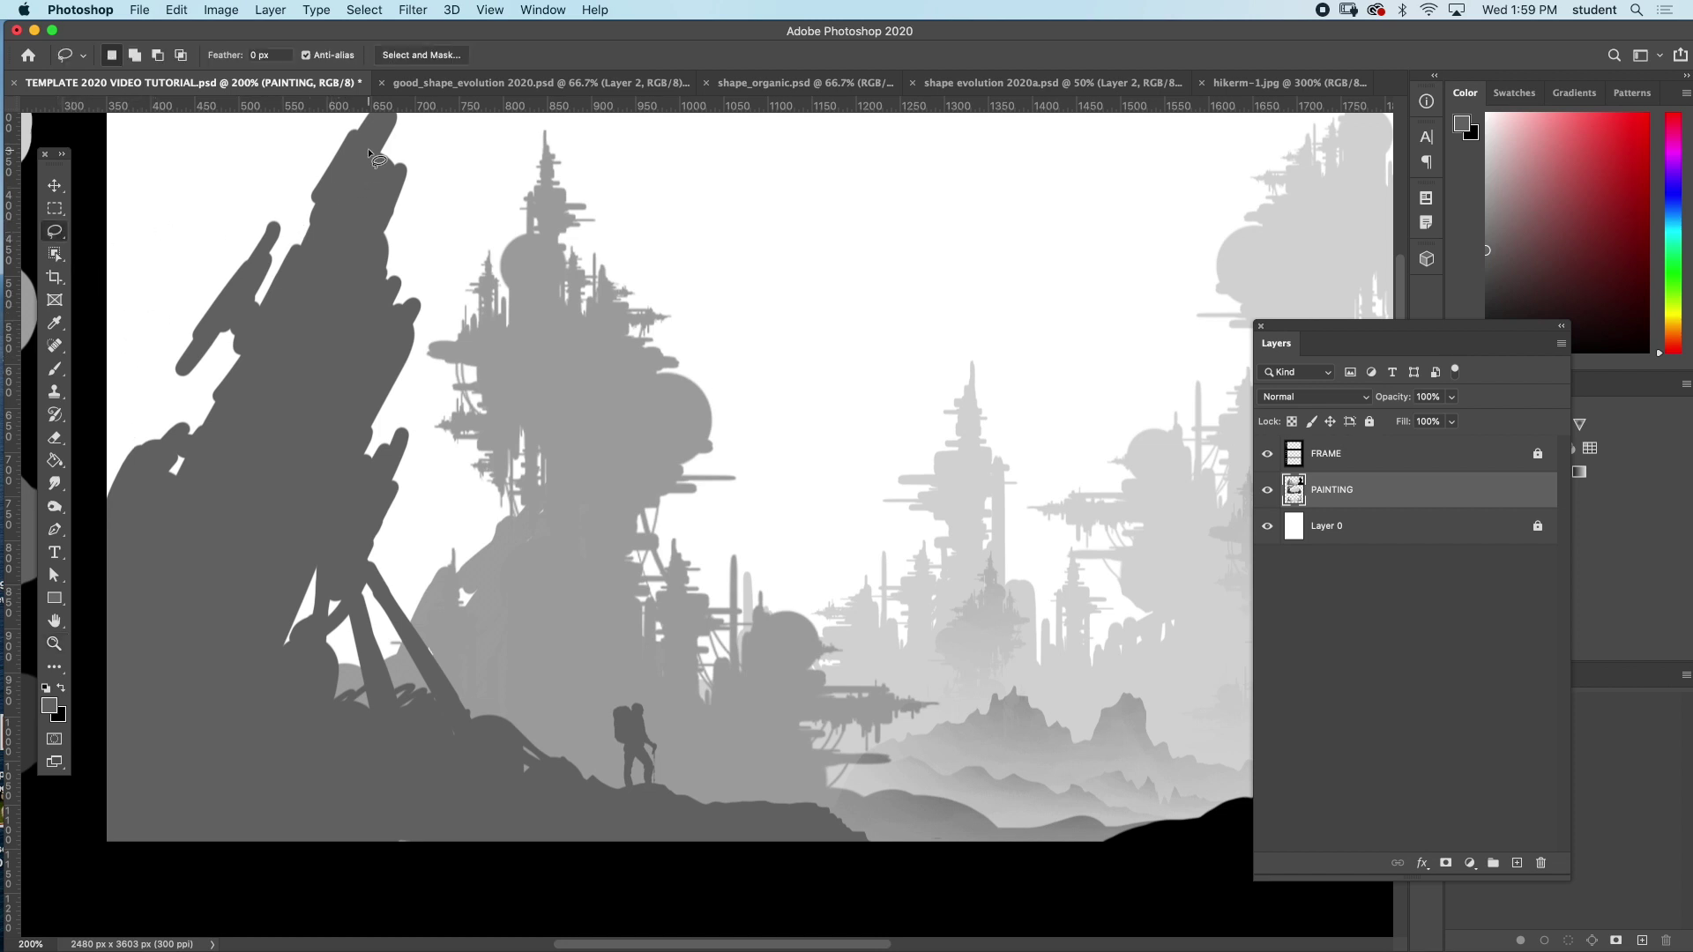
mouse_move(348, 144)
mouse_down()
mouse_move(262, 307)
mouse_move(271, 231)
mouse_move(190, 342)
mouse_move(231, 305)
mouse_move(239, 316)
mouse_move(227, 388)
mouse_move(129, 462)
mouse_move(91, 531)
mouse_move(111, 530)
mouse_move(85, 626)
mouse_move(113, 601)
mouse_move(109, 628)
mouse_move(177, 501)
mouse_move(156, 498)
mouse_move(199, 468)
mouse_move(335, 242)
mouse_move(342, 174)
mouse_move(388, 104)
mouse_move(353, 137)
mouse_up()
drag(382, 279, 445, 336)
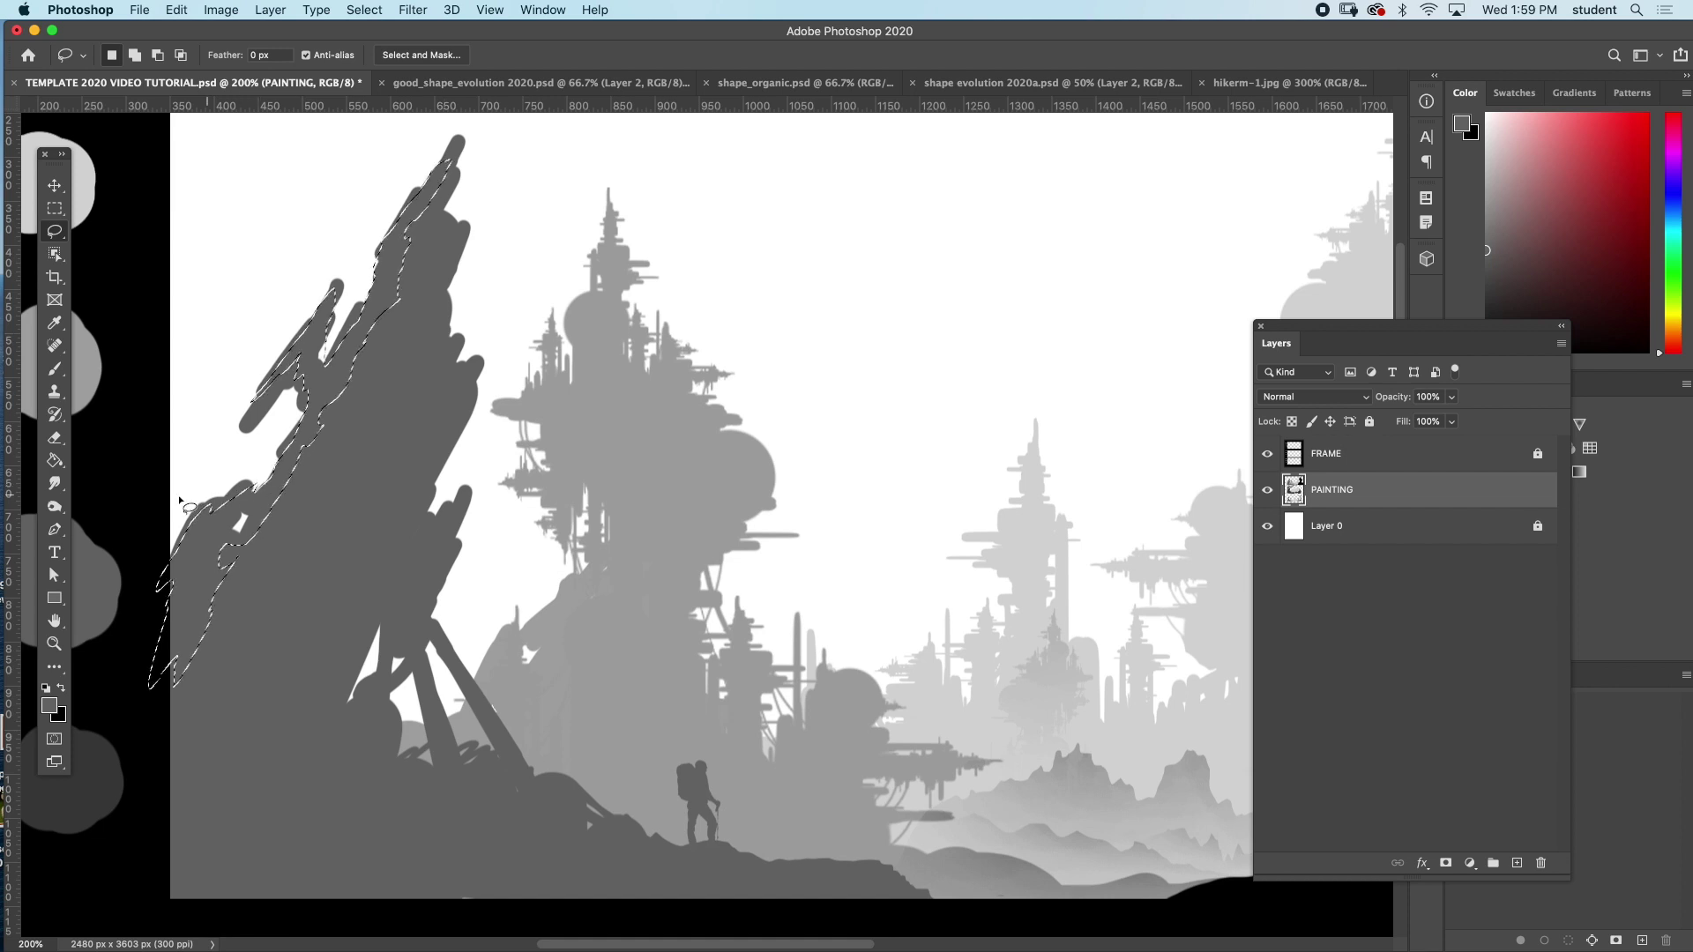
click(52, 510)
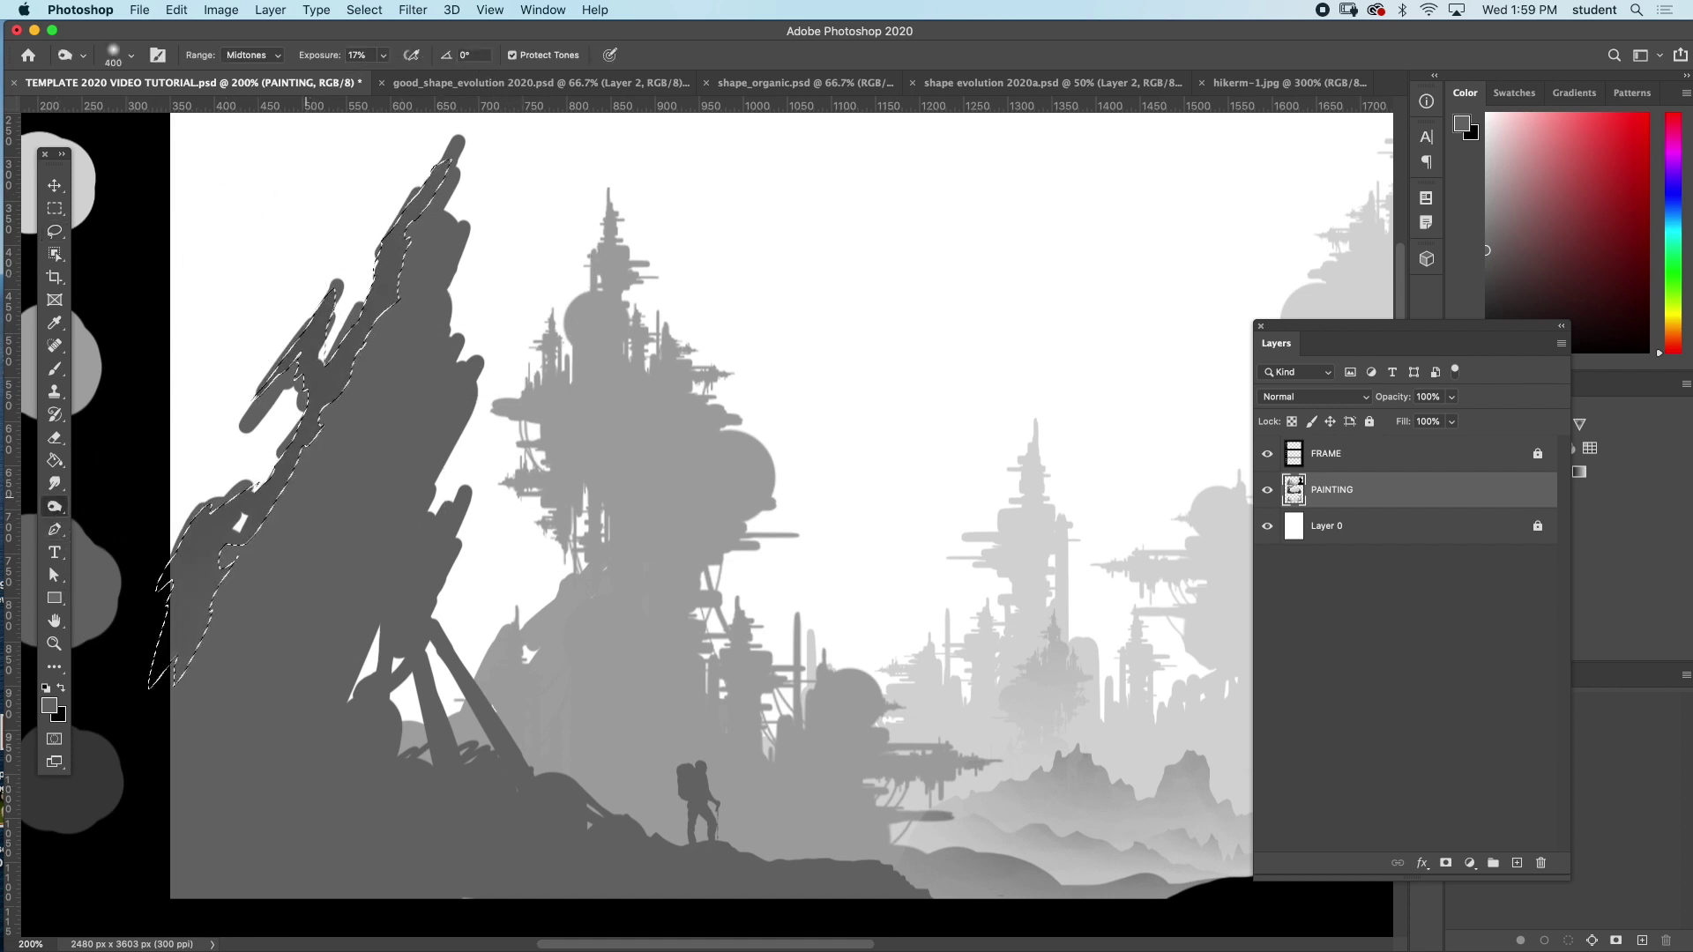
key(super+h)
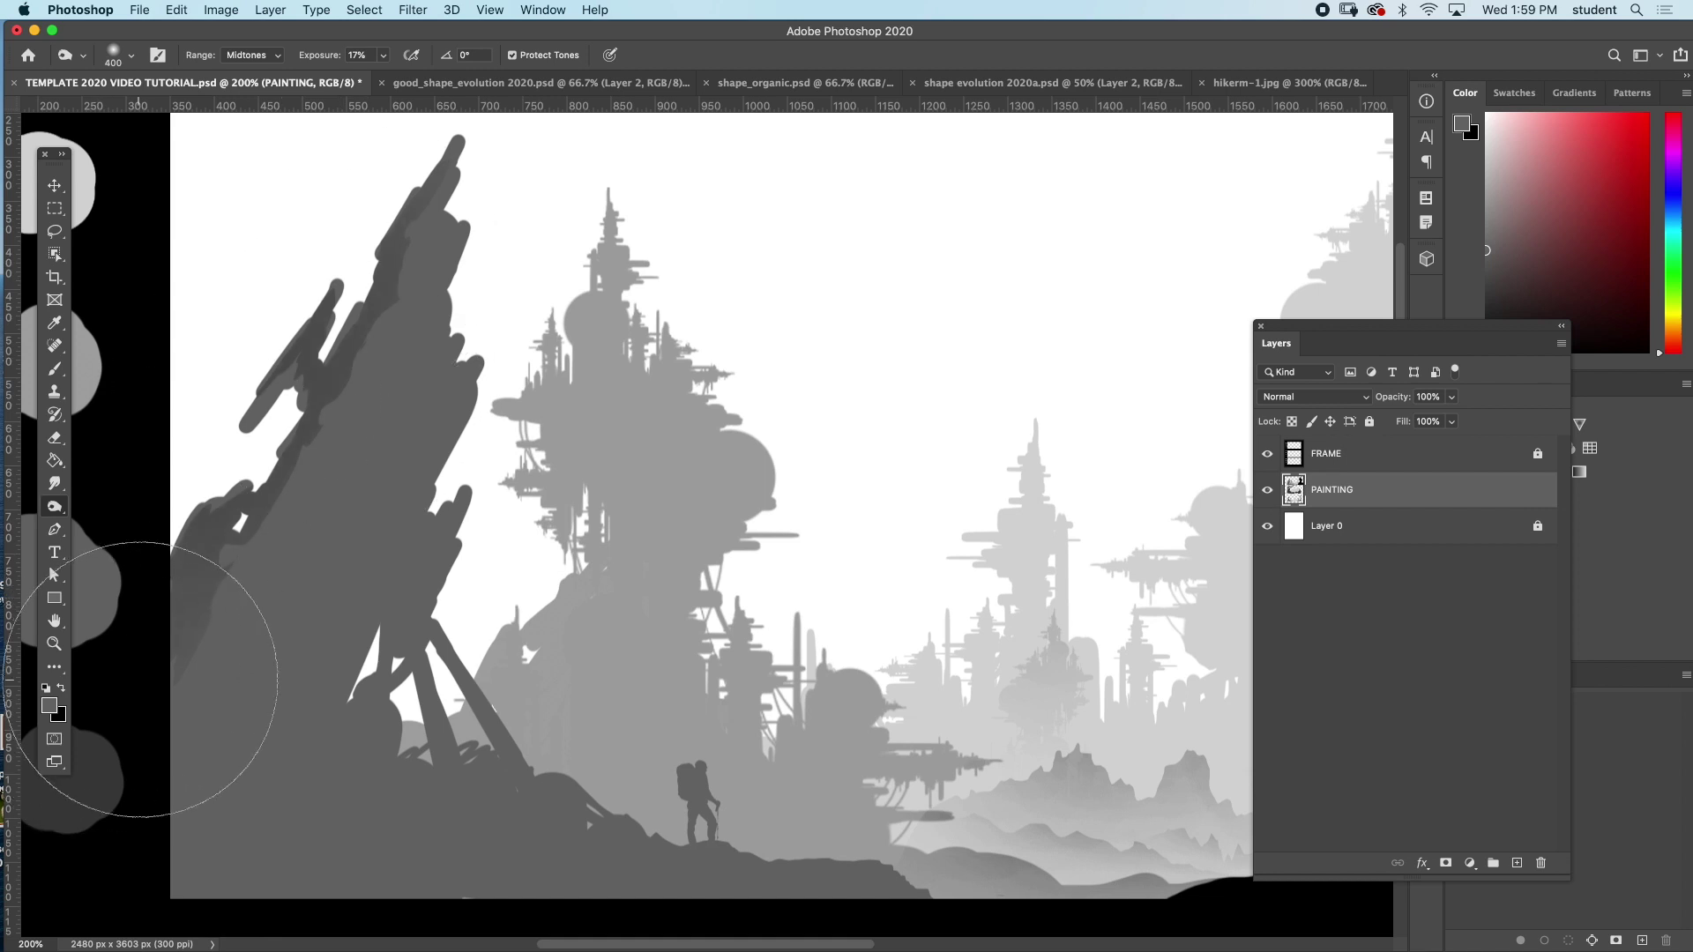
- Lasso the right edge of the rock spire down to its base and lighten it with the Dodge tool at 25% exposure
click(55, 233)
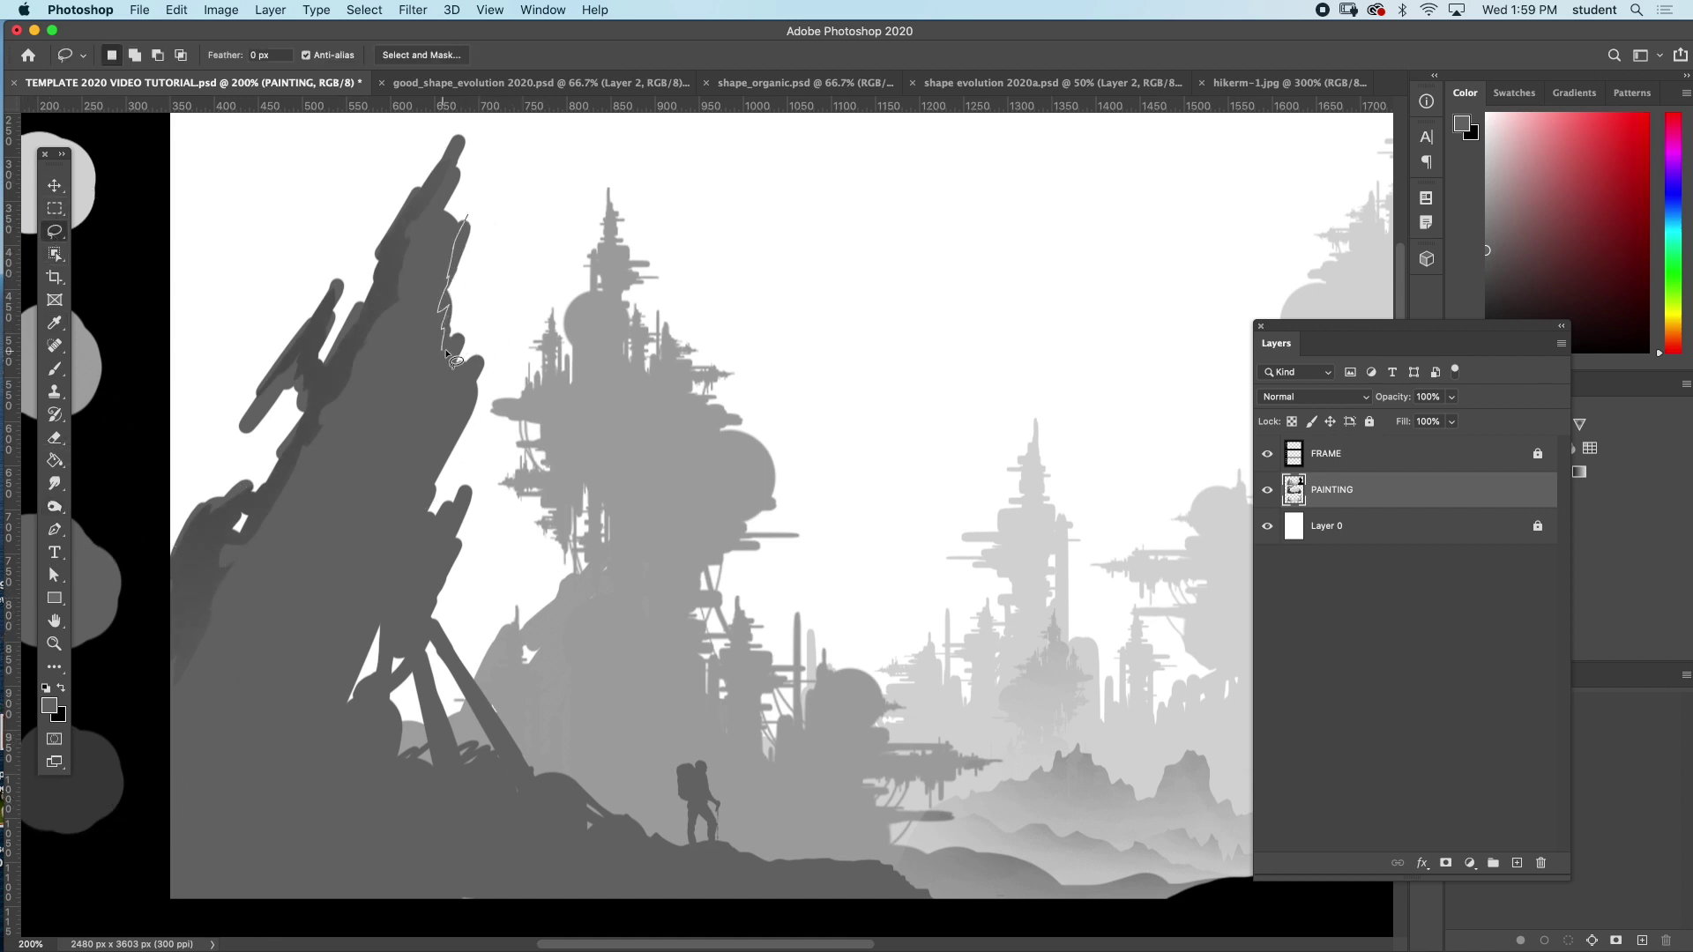
mouse_move(465, 374)
mouse_down()
mouse_move(470, 417)
mouse_move(474, 382)
mouse_move(417, 509)
mouse_move(427, 524)
mouse_move(449, 507)
mouse_move(406, 648)
mouse_move(382, 605)
mouse_move(332, 730)
mouse_move(371, 699)
mouse_move(406, 702)
mouse_move(496, 552)
mouse_move(480, 481)
mouse_move(501, 323)
mouse_move(469, 214)
mouse_up()
key(o)
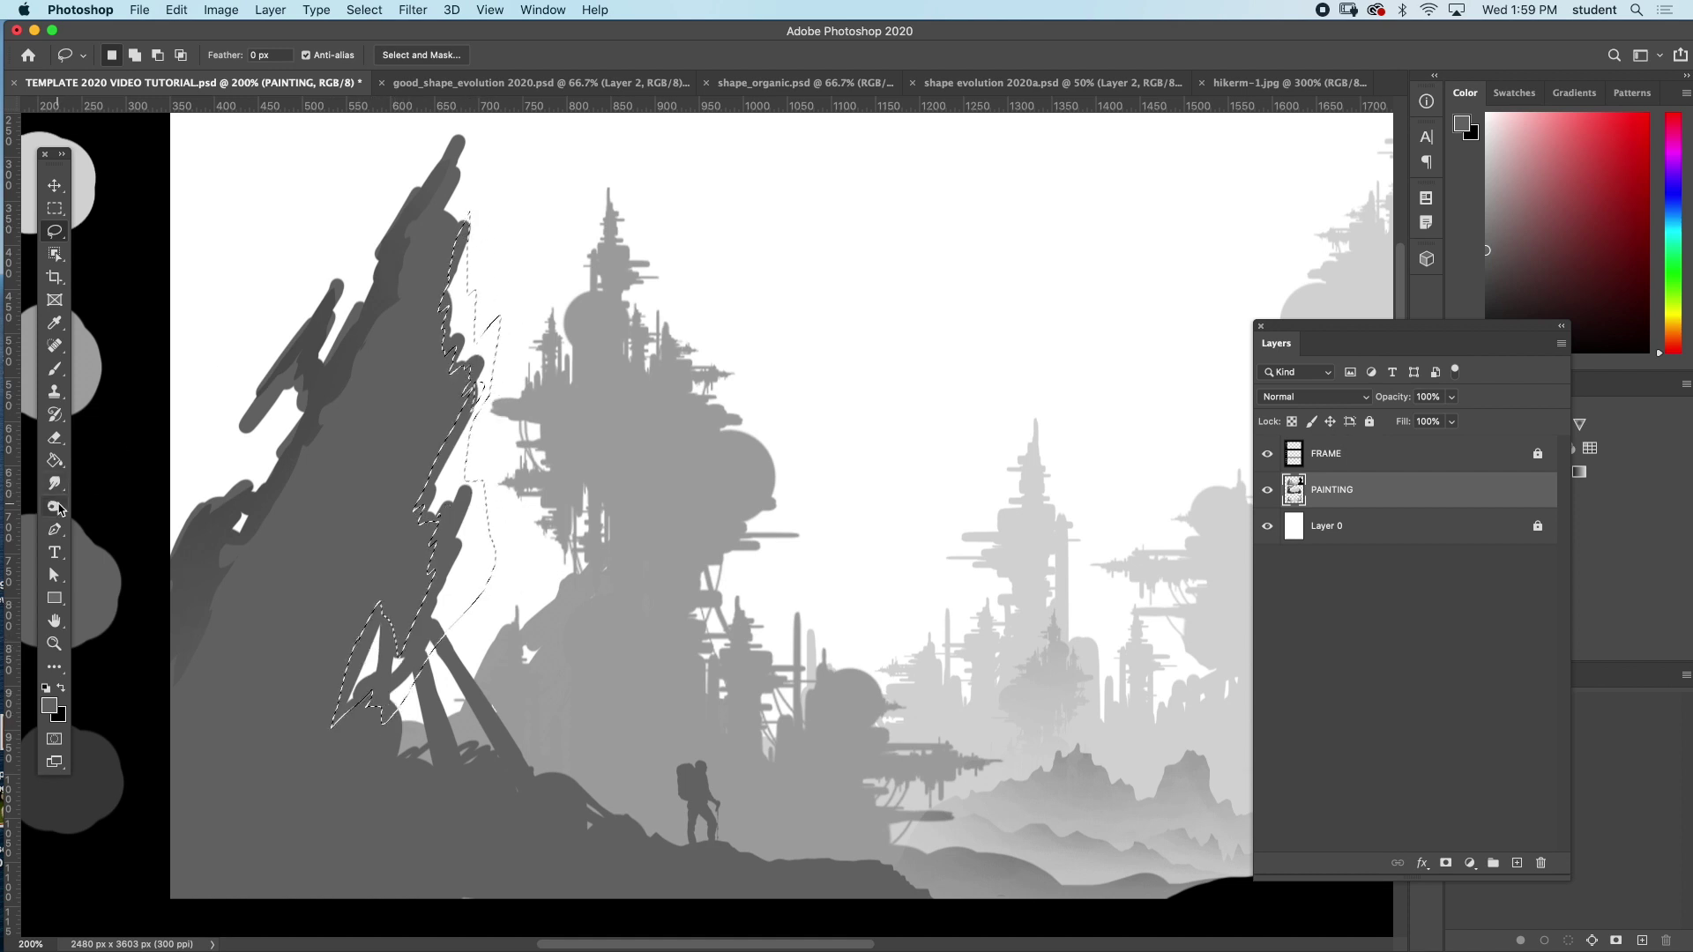
right_click(53, 506)
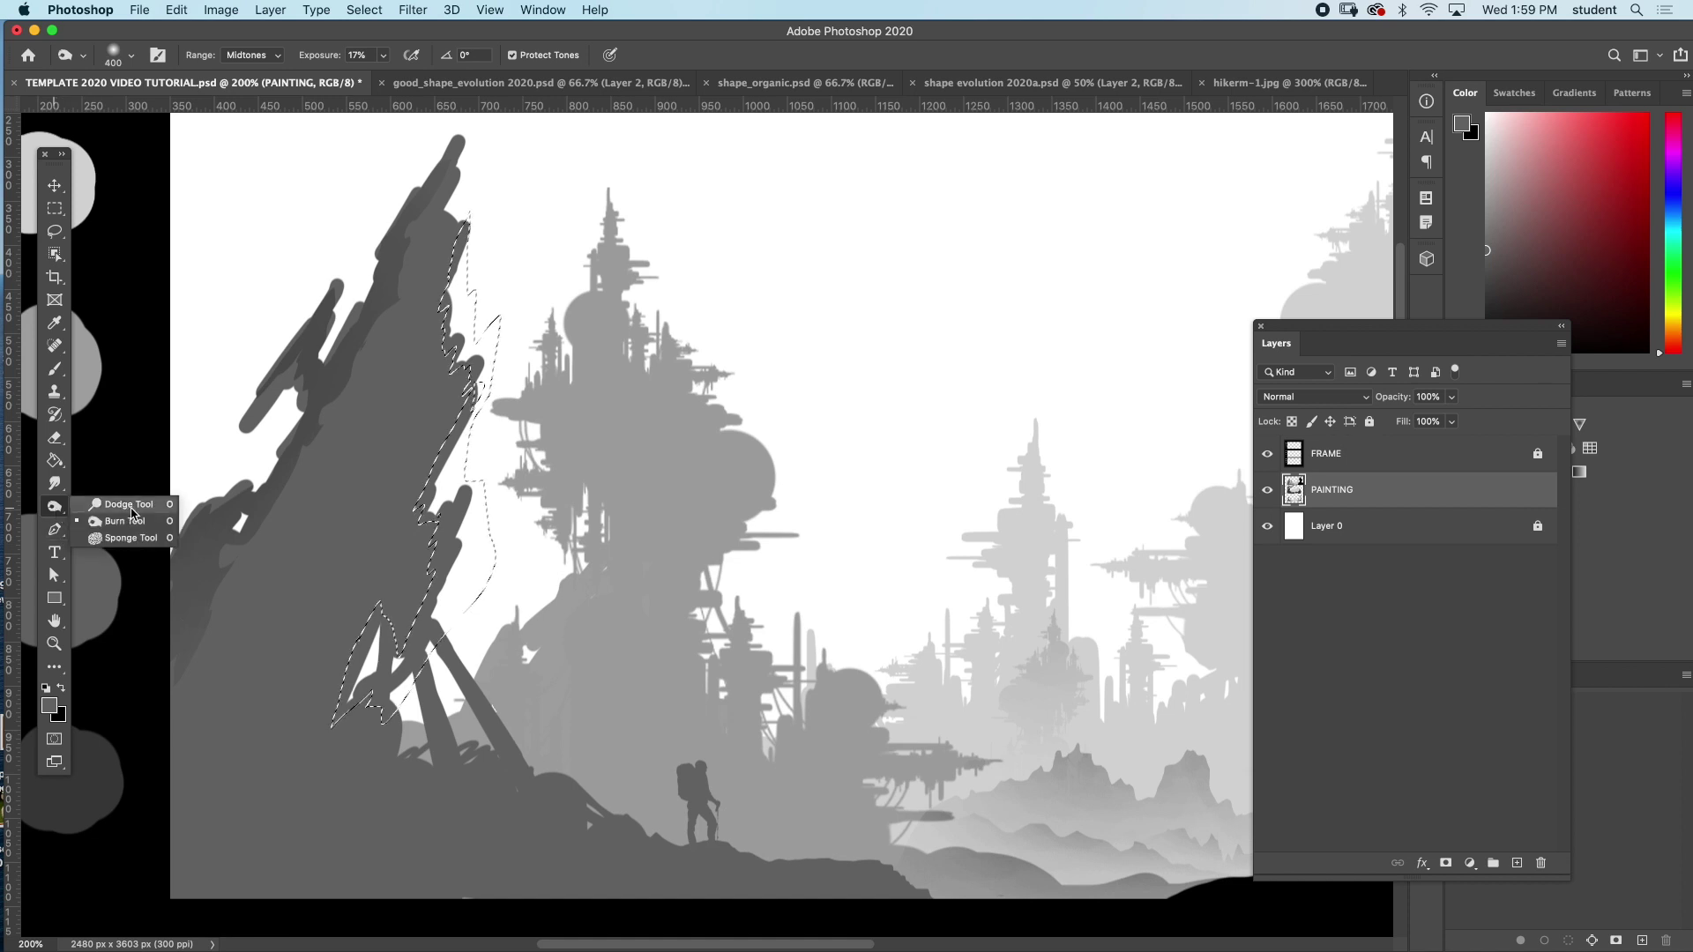
click(123, 507)
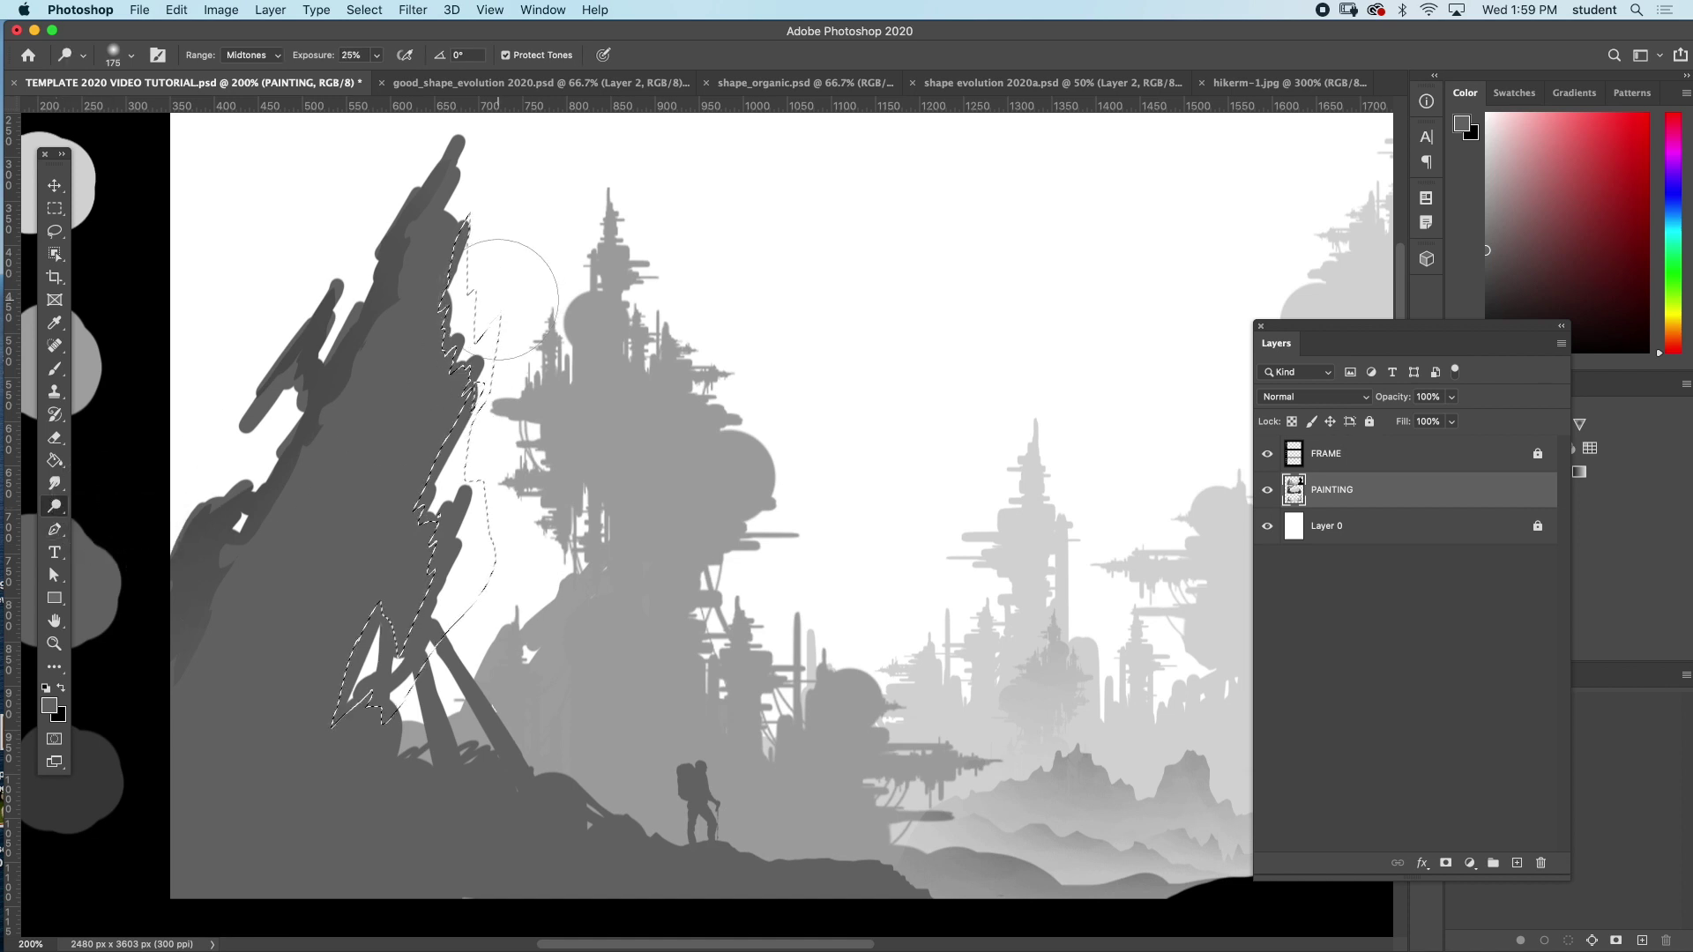
key(super+h)
mouse_move(490, 248)
mouse_down()
mouse_move(477, 428)
mouse_move(292, 849)
mouse_up()
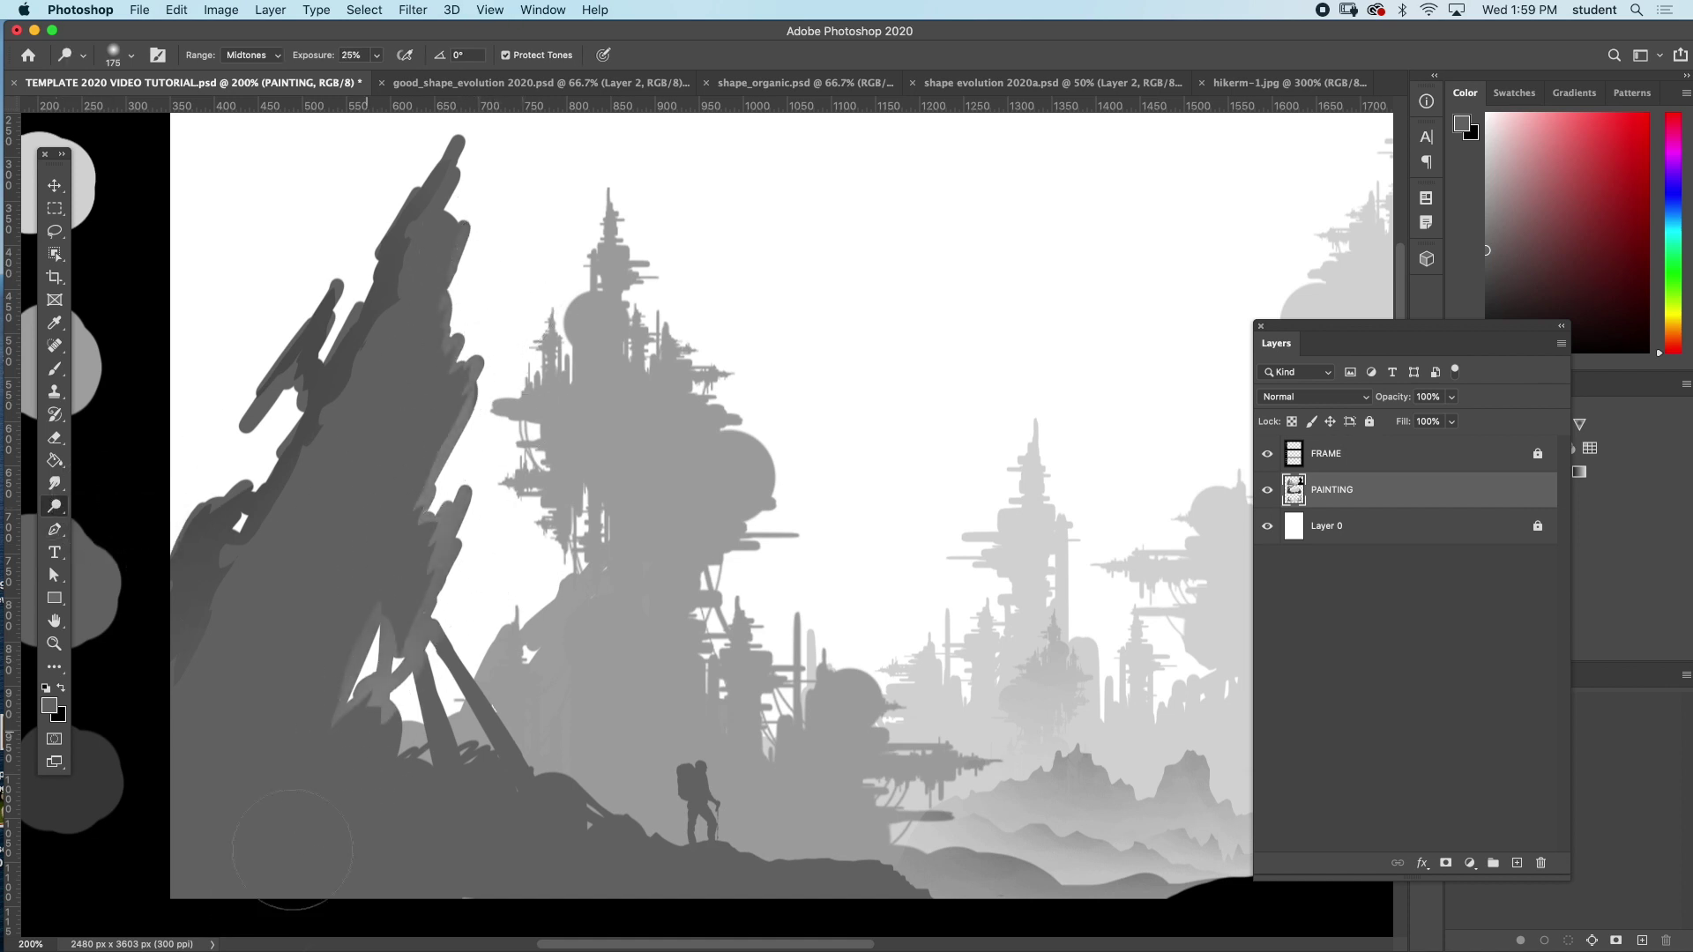
drag(465, 267, 461, 472)
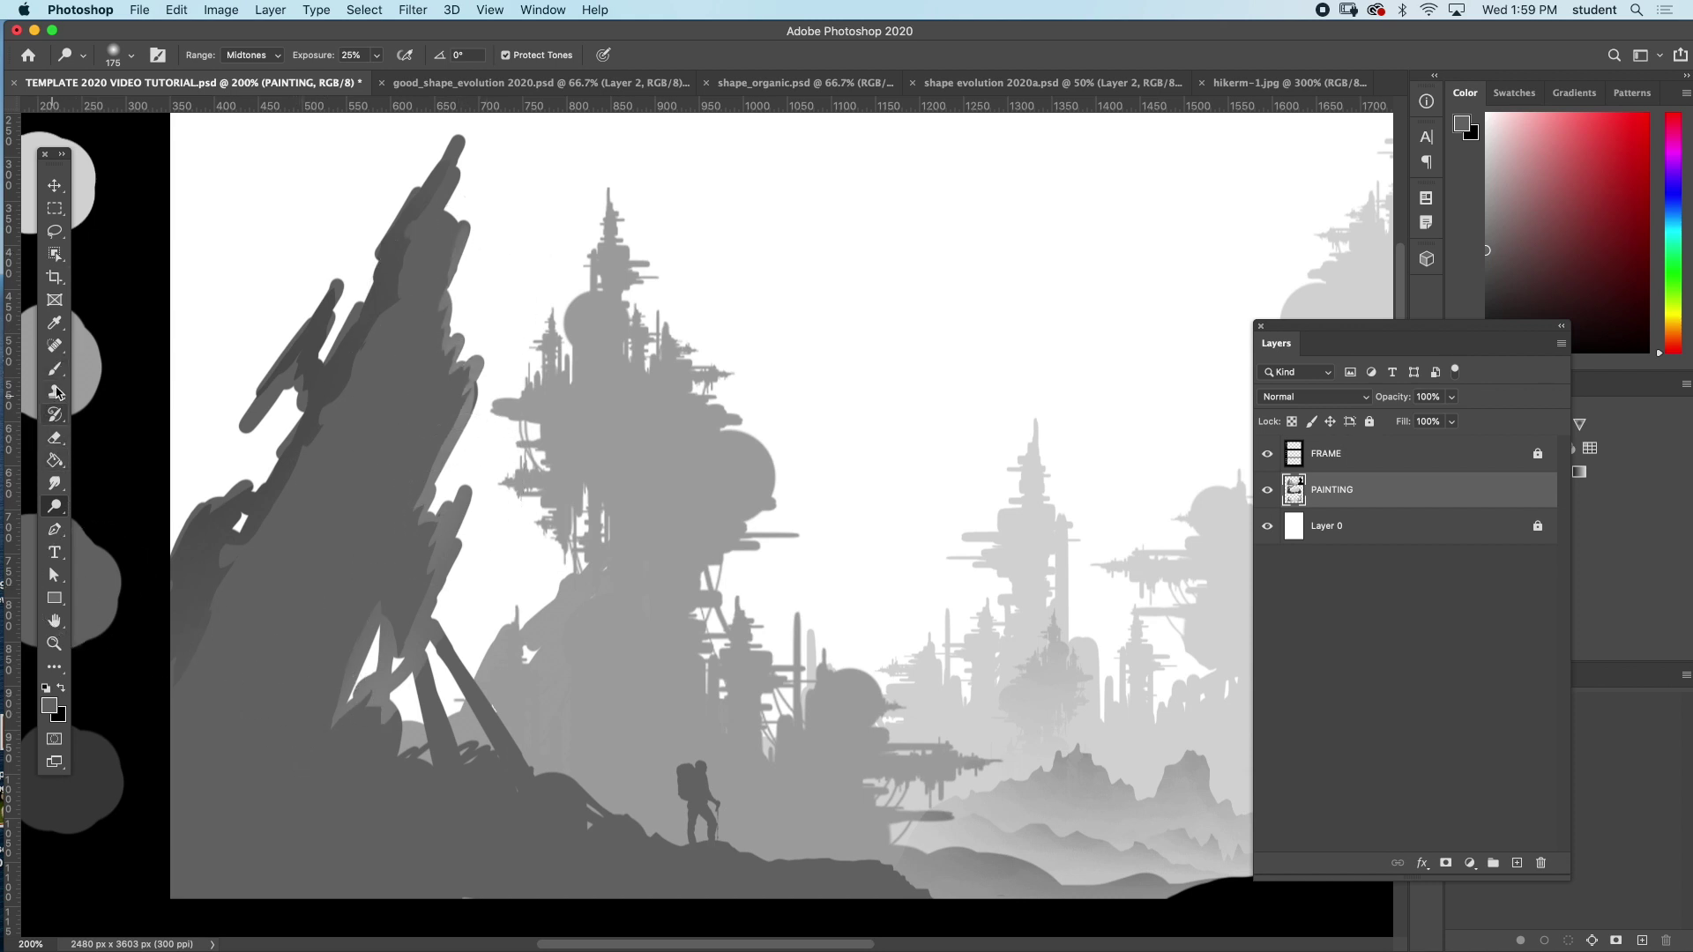
- Lasso a narrow jagged strip just inside the spire's lit right edge, dodge it at 25% exposure and deselect
click(54, 231)
mouse_move(430, 316)
mouse_down()
mouse_move(374, 553)
mouse_move(394, 571)
mouse_move(306, 712)
mouse_move(370, 592)
mouse_move(398, 604)
mouse_move(425, 556)
mouse_move(407, 520)
mouse_move(447, 401)
mouse_move(444, 256)
mouse_move(379, 666)
mouse_move(272, 859)
mouse_move(318, 643)
mouse_up()
key(o)
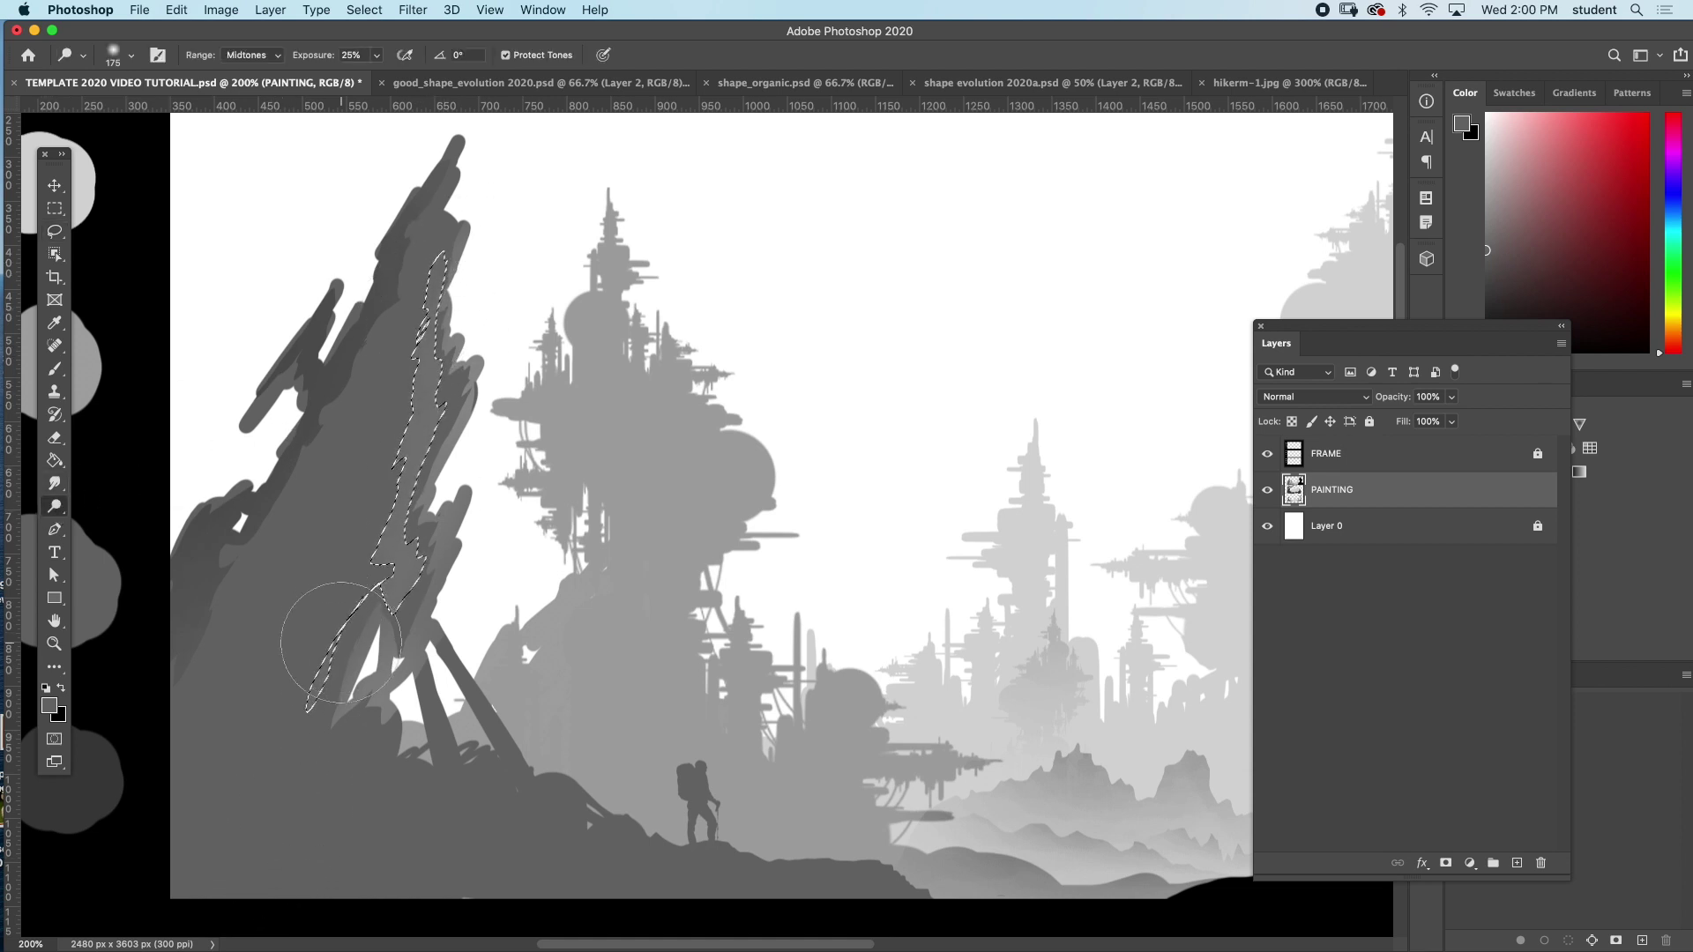
key(super+d)
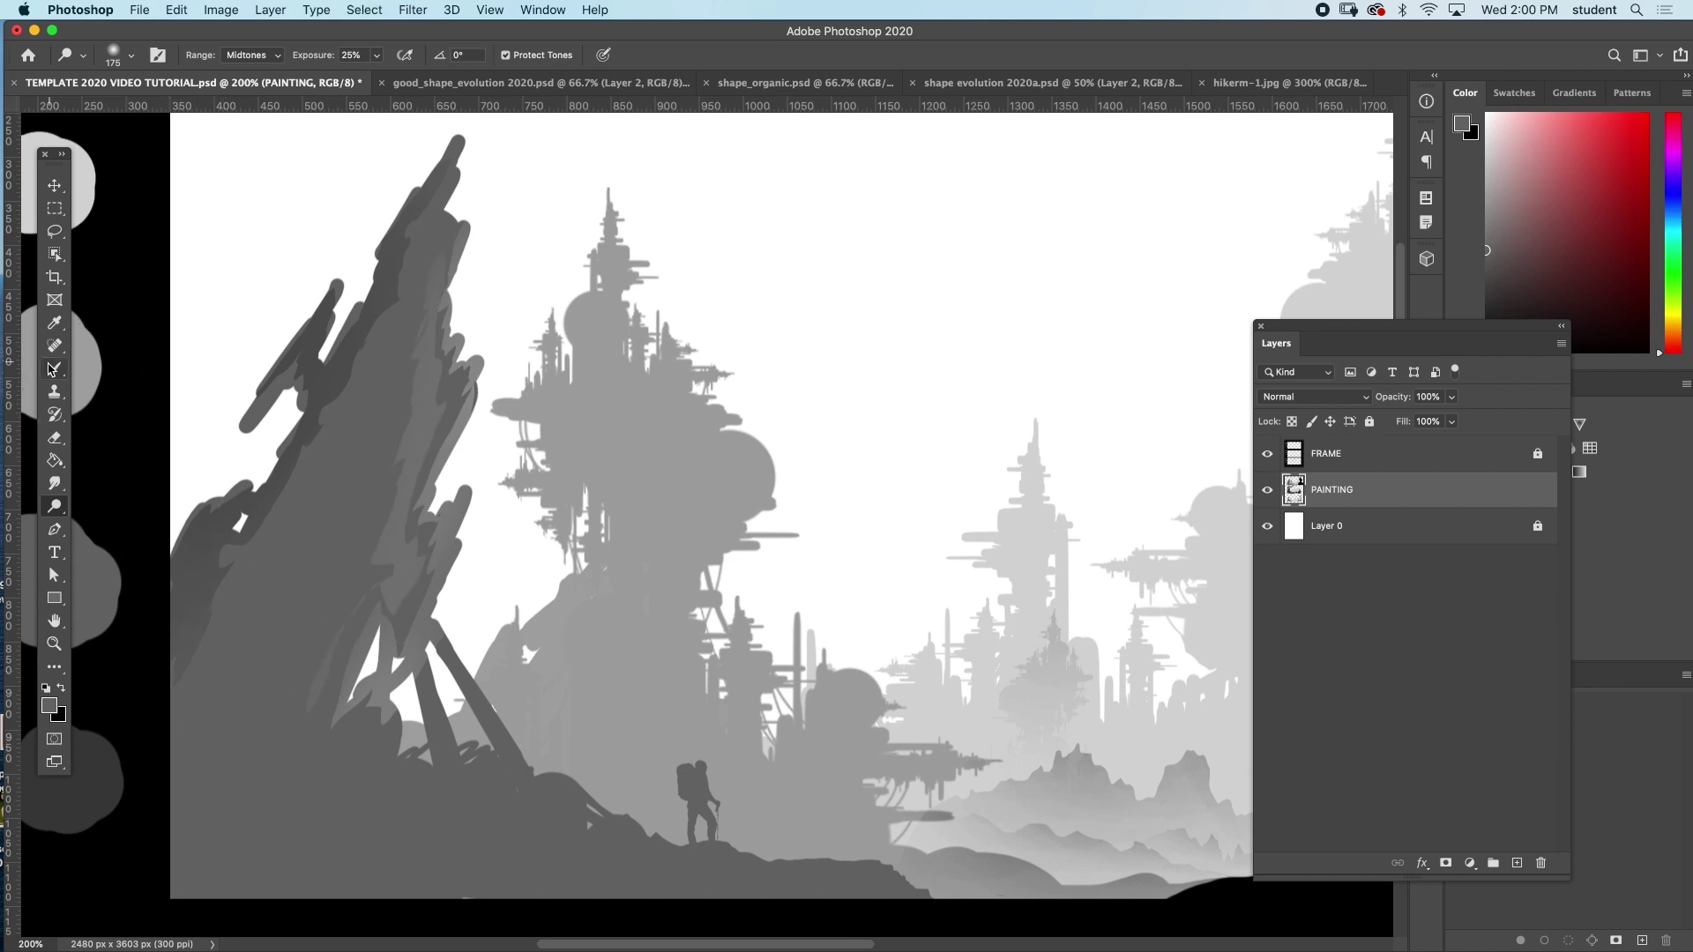
- Lasso a long diagonal band down the middle of the rock spire, burn it at 17% exposure and deselect
click(55, 231)
mouse_move(399, 311)
mouse_down()
mouse_move(187, 697)
mouse_move(163, 761)
mouse_move(205, 793)
mouse_move(337, 527)
mouse_move(443, 184)
mouse_up()
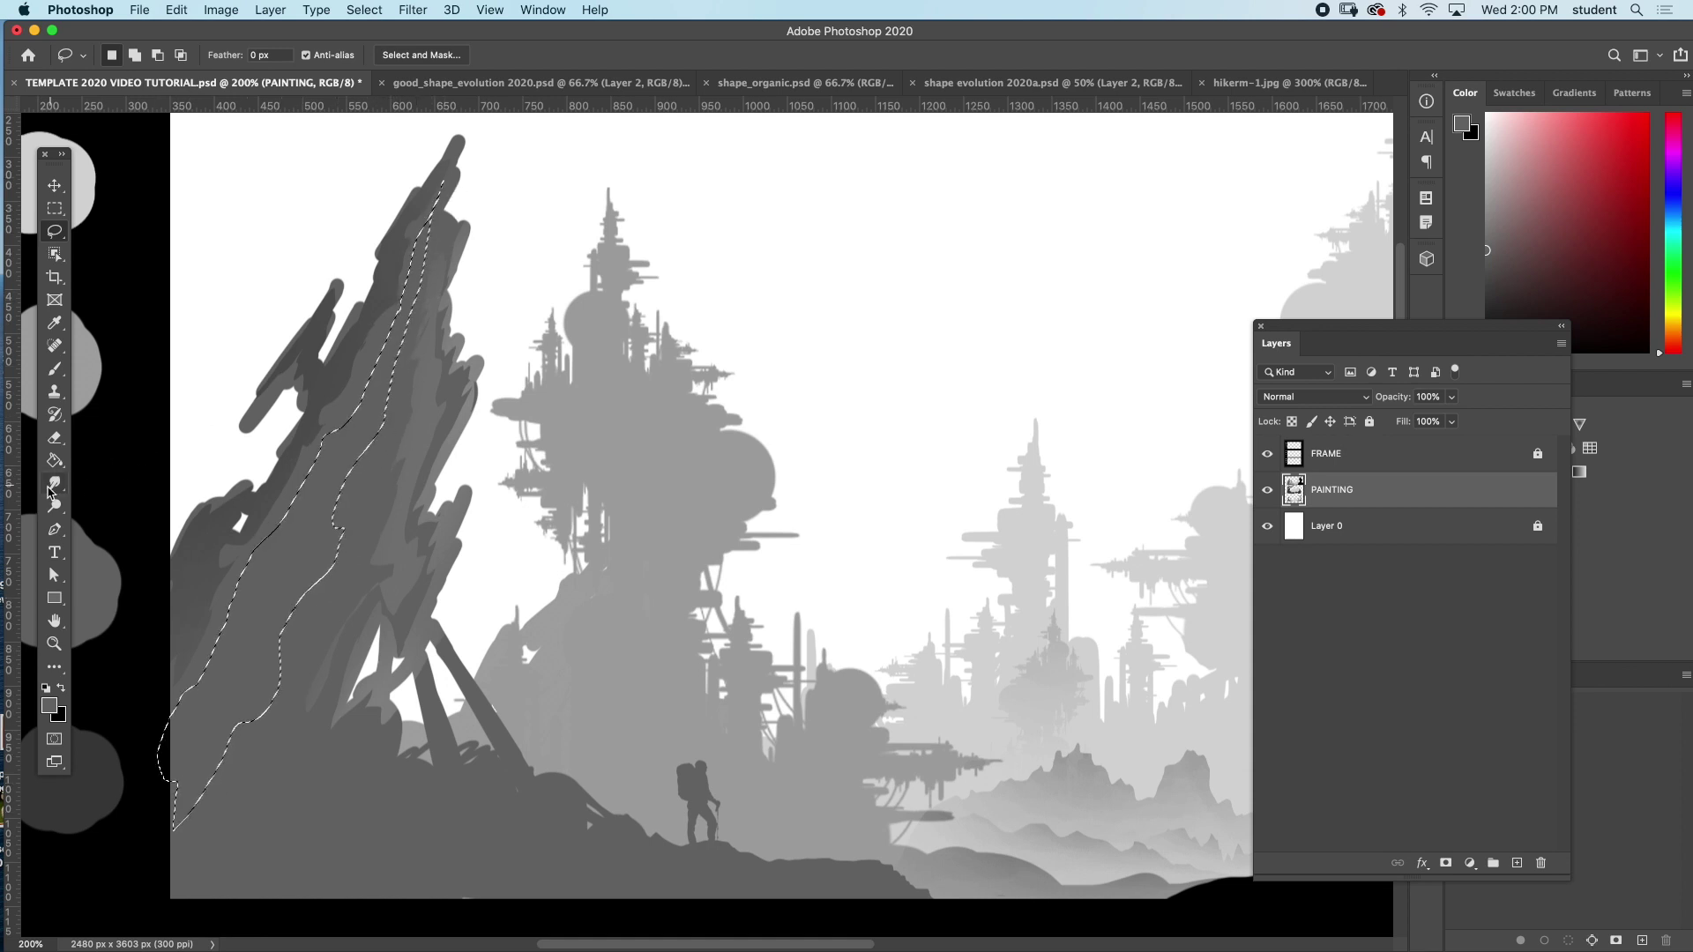
drag(57, 516, 115, 520)
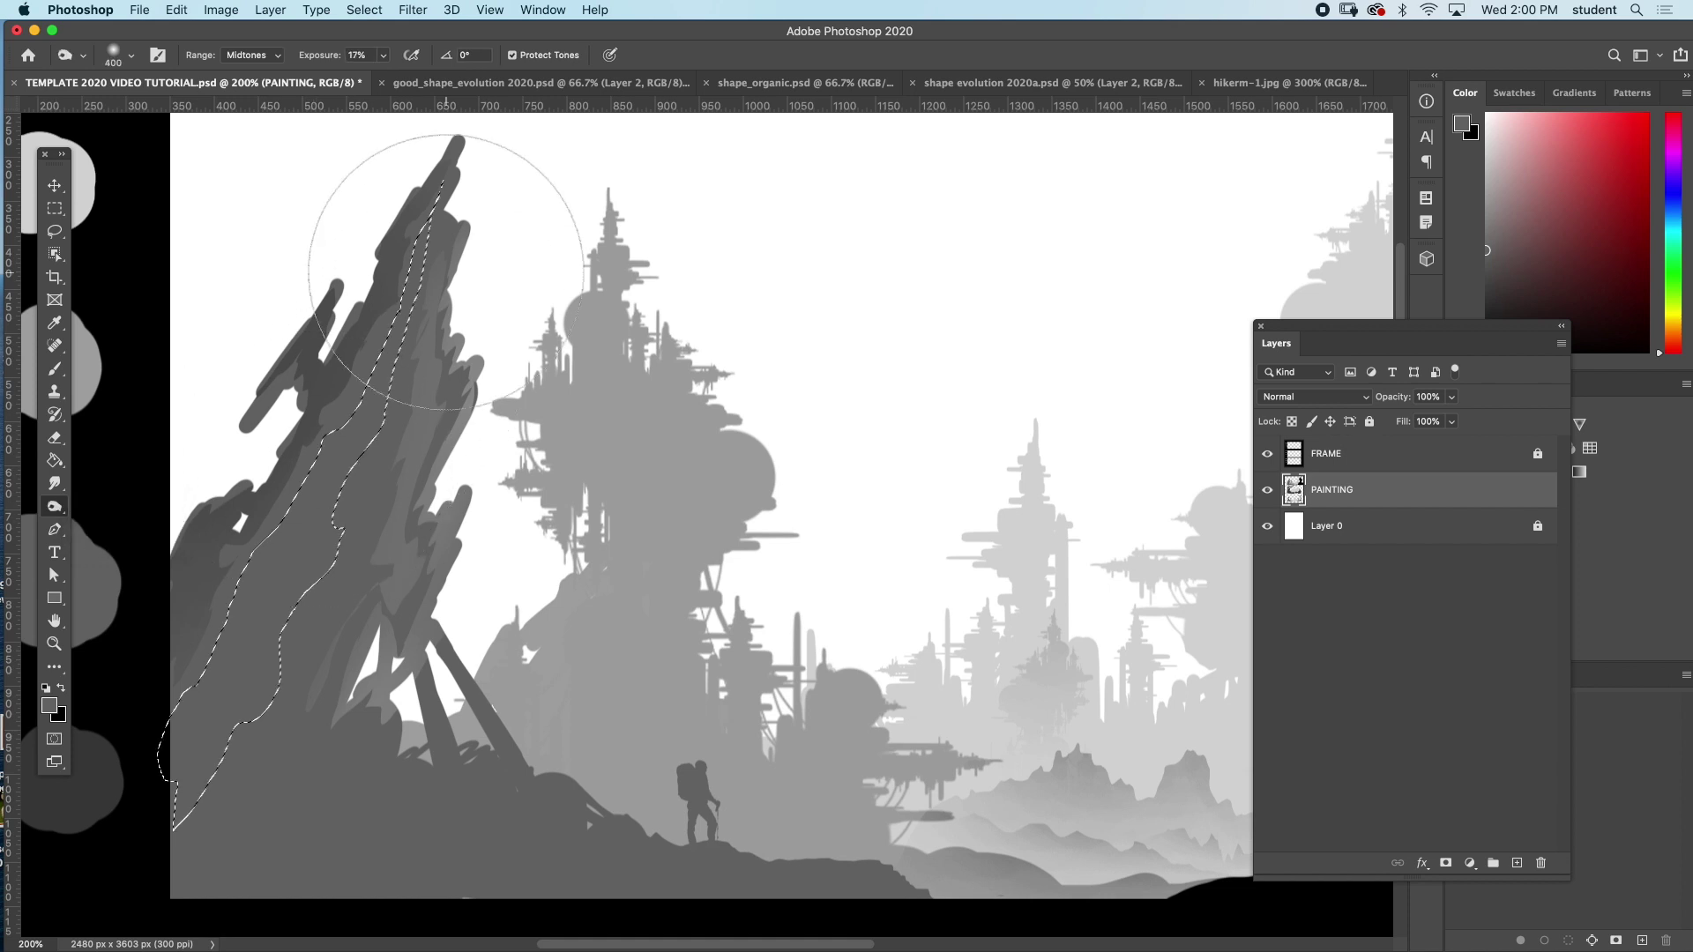
key(ctrl+d)
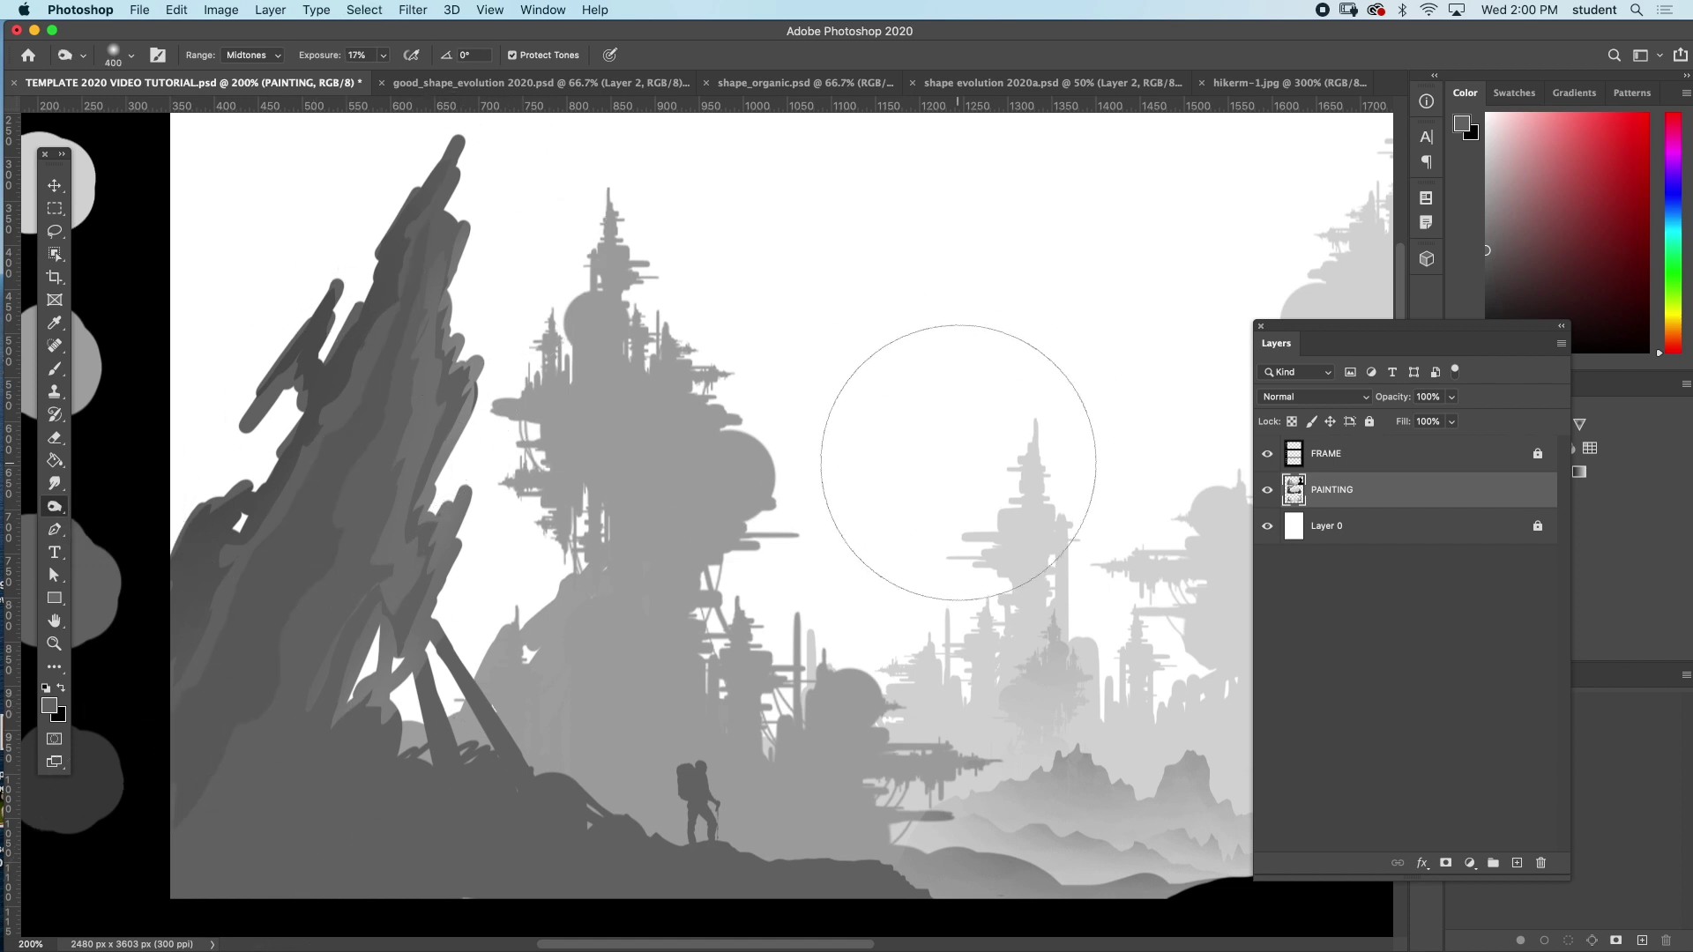
- Try to burn a ragged lassoed strip along the foreground slope's crest, running beneath and behind the hiker
click(54, 369)
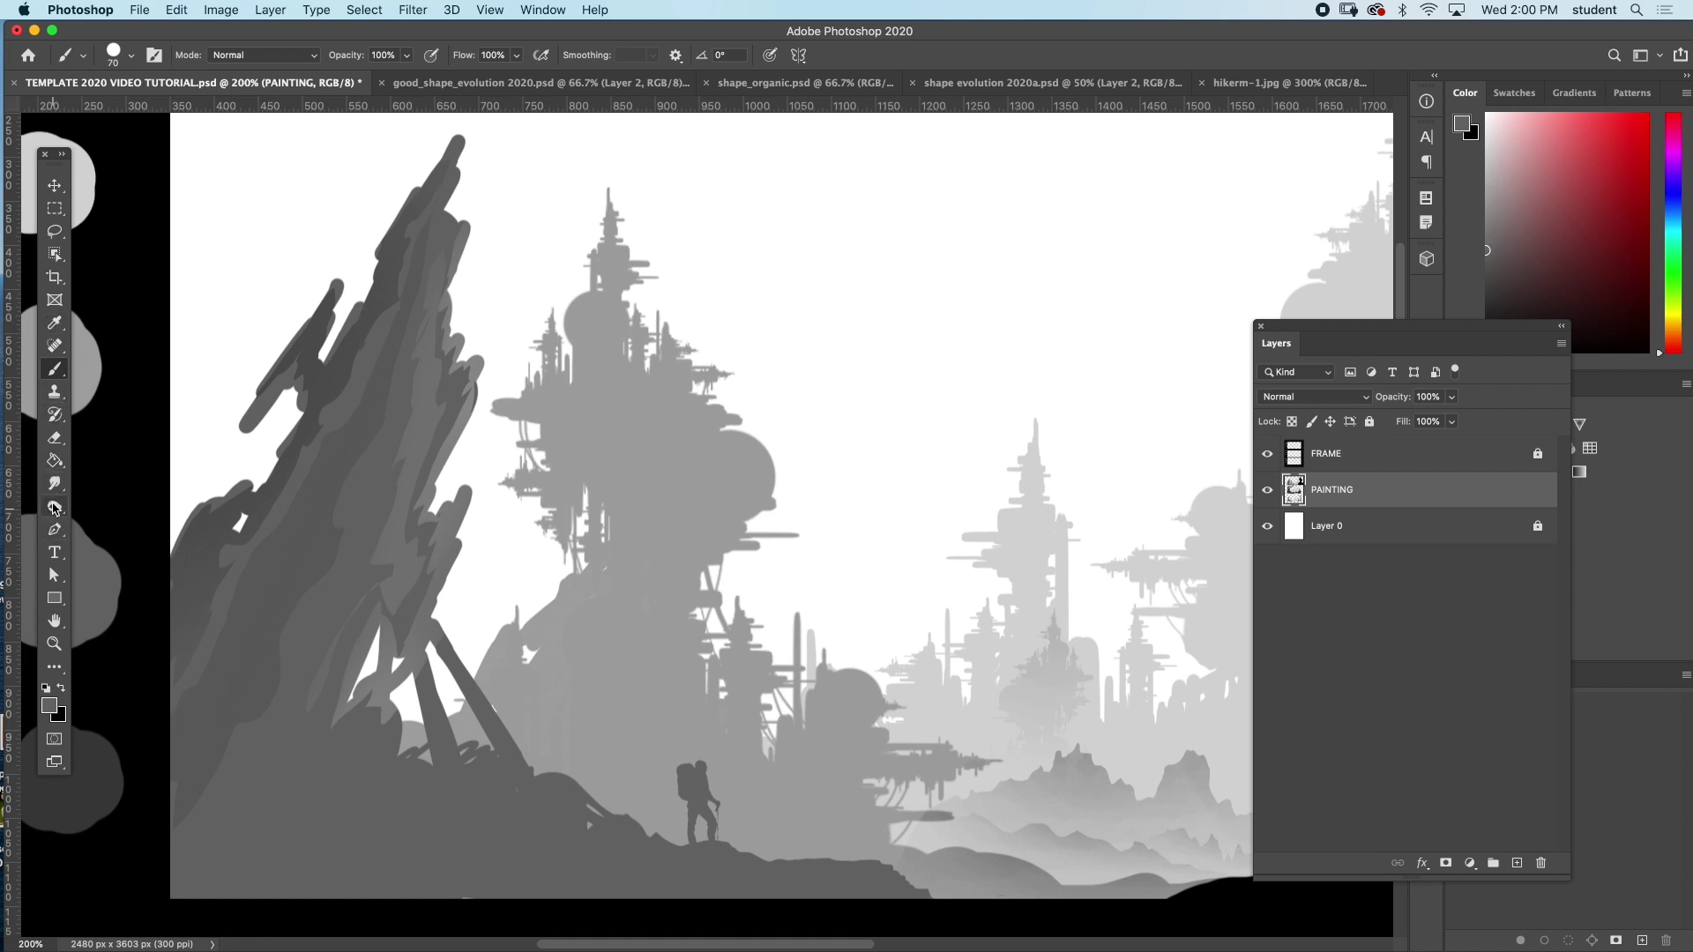
click(54, 231)
mouse_move(815, 869)
mouse_down()
mouse_move(593, 837)
mouse_move(536, 787)
mouse_move(580, 839)
mouse_move(850, 872)
mouse_up()
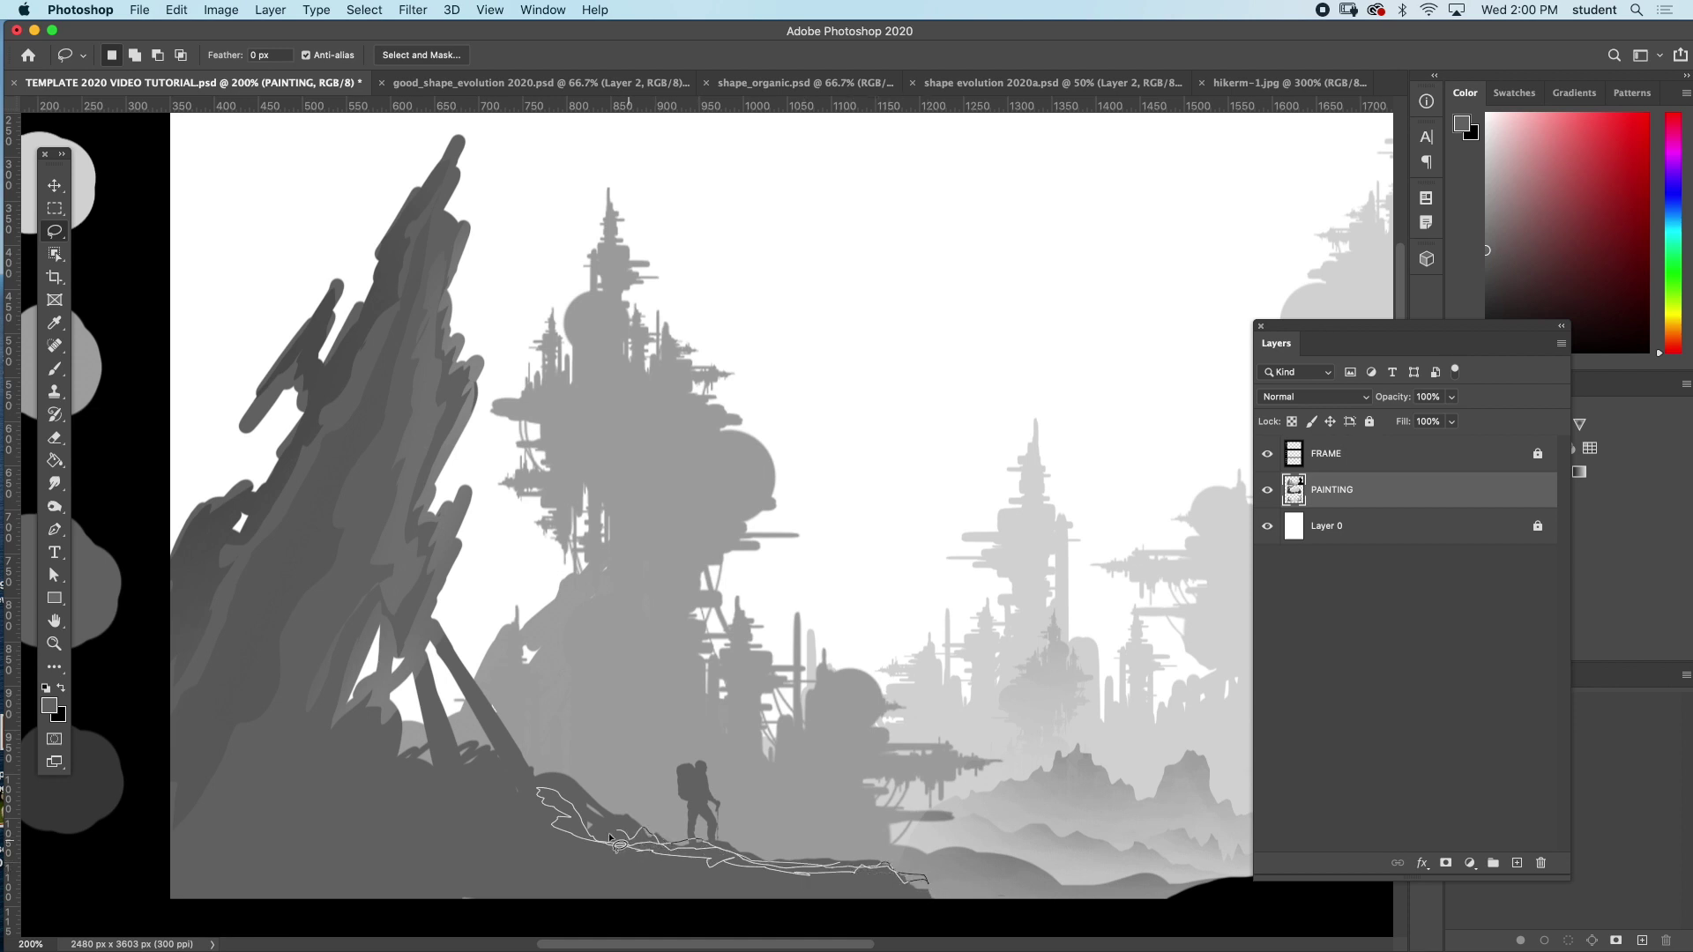
drag(557, 804, 555, 803)
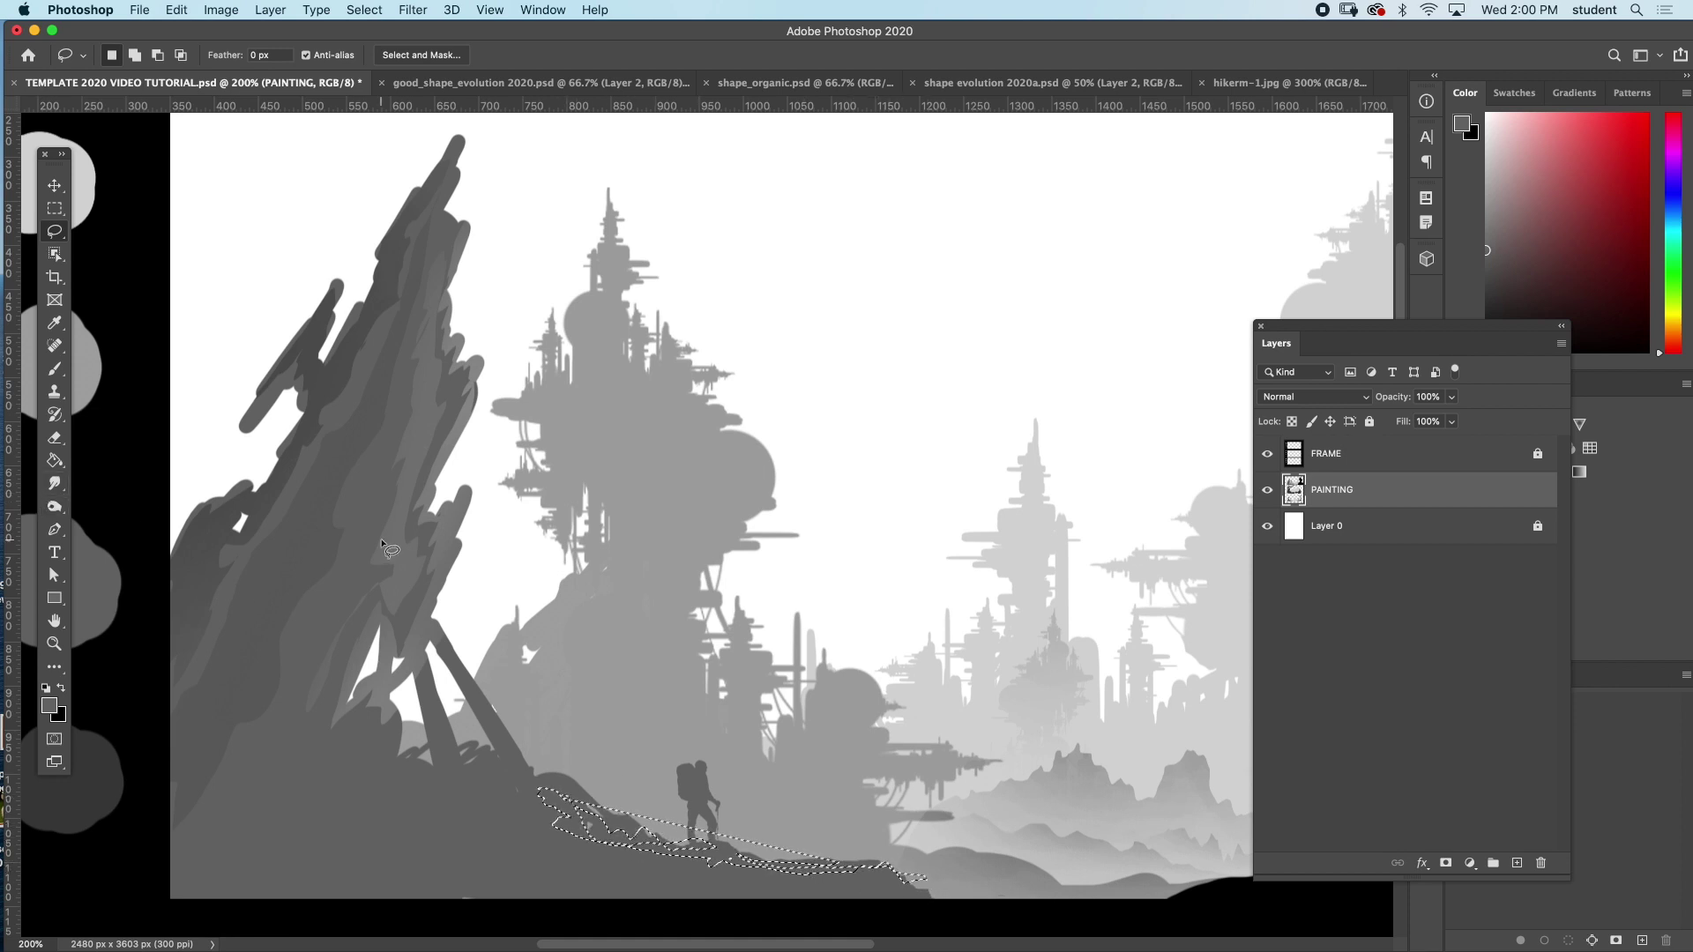
click(66, 506)
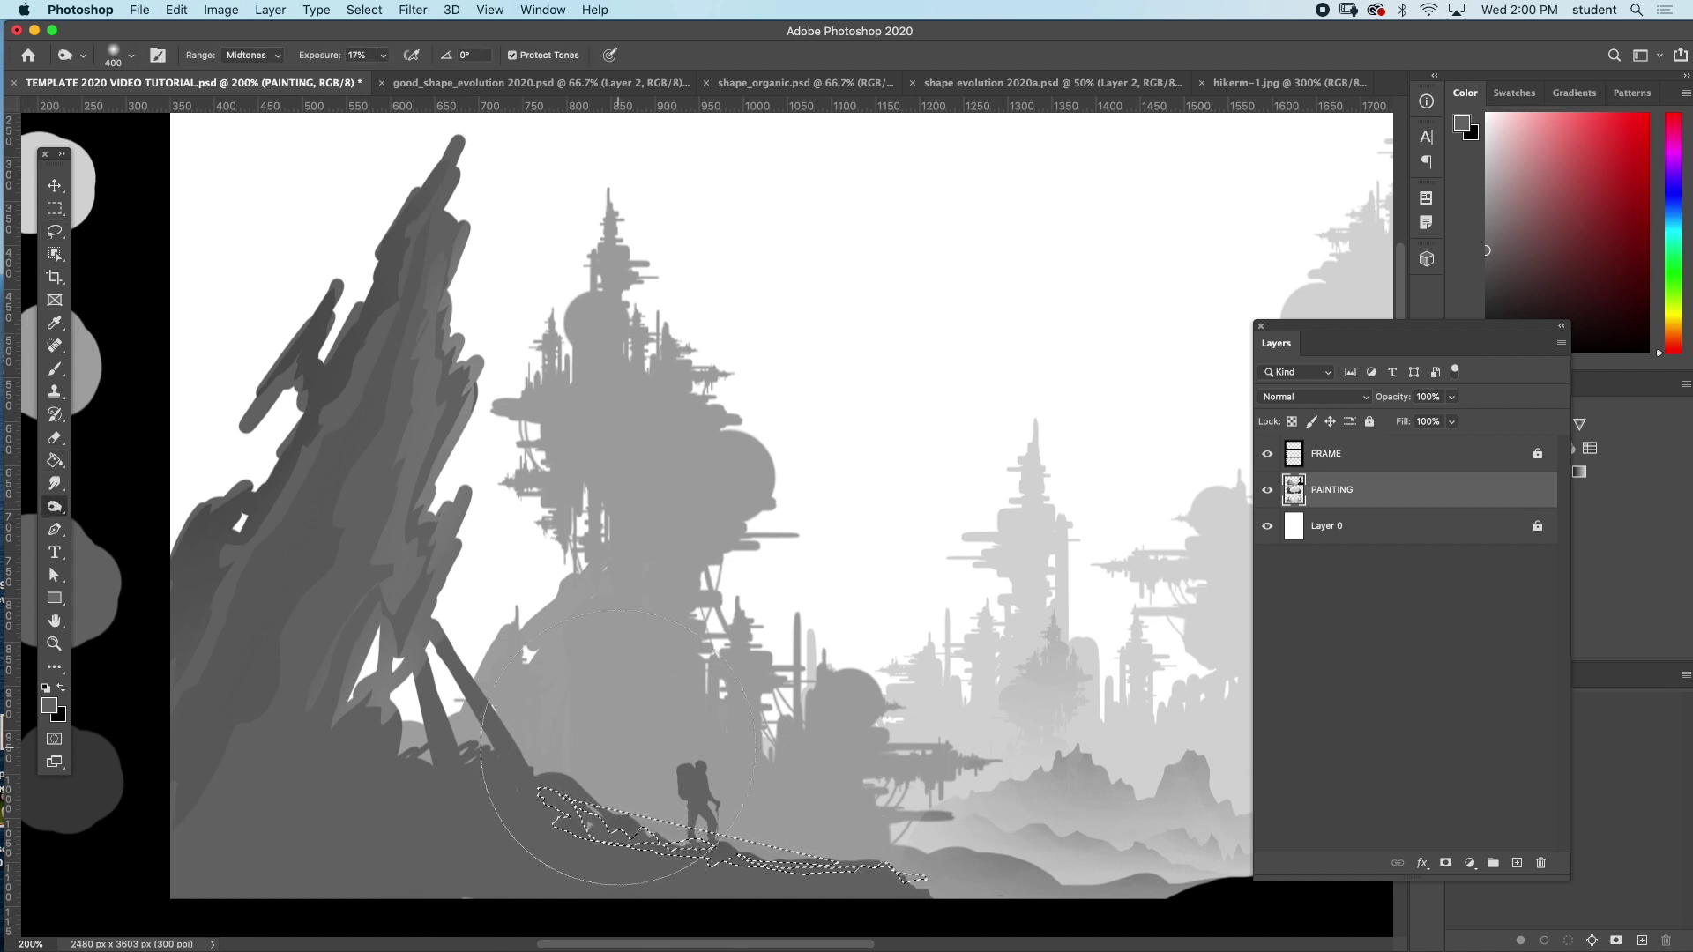
key(super+d)
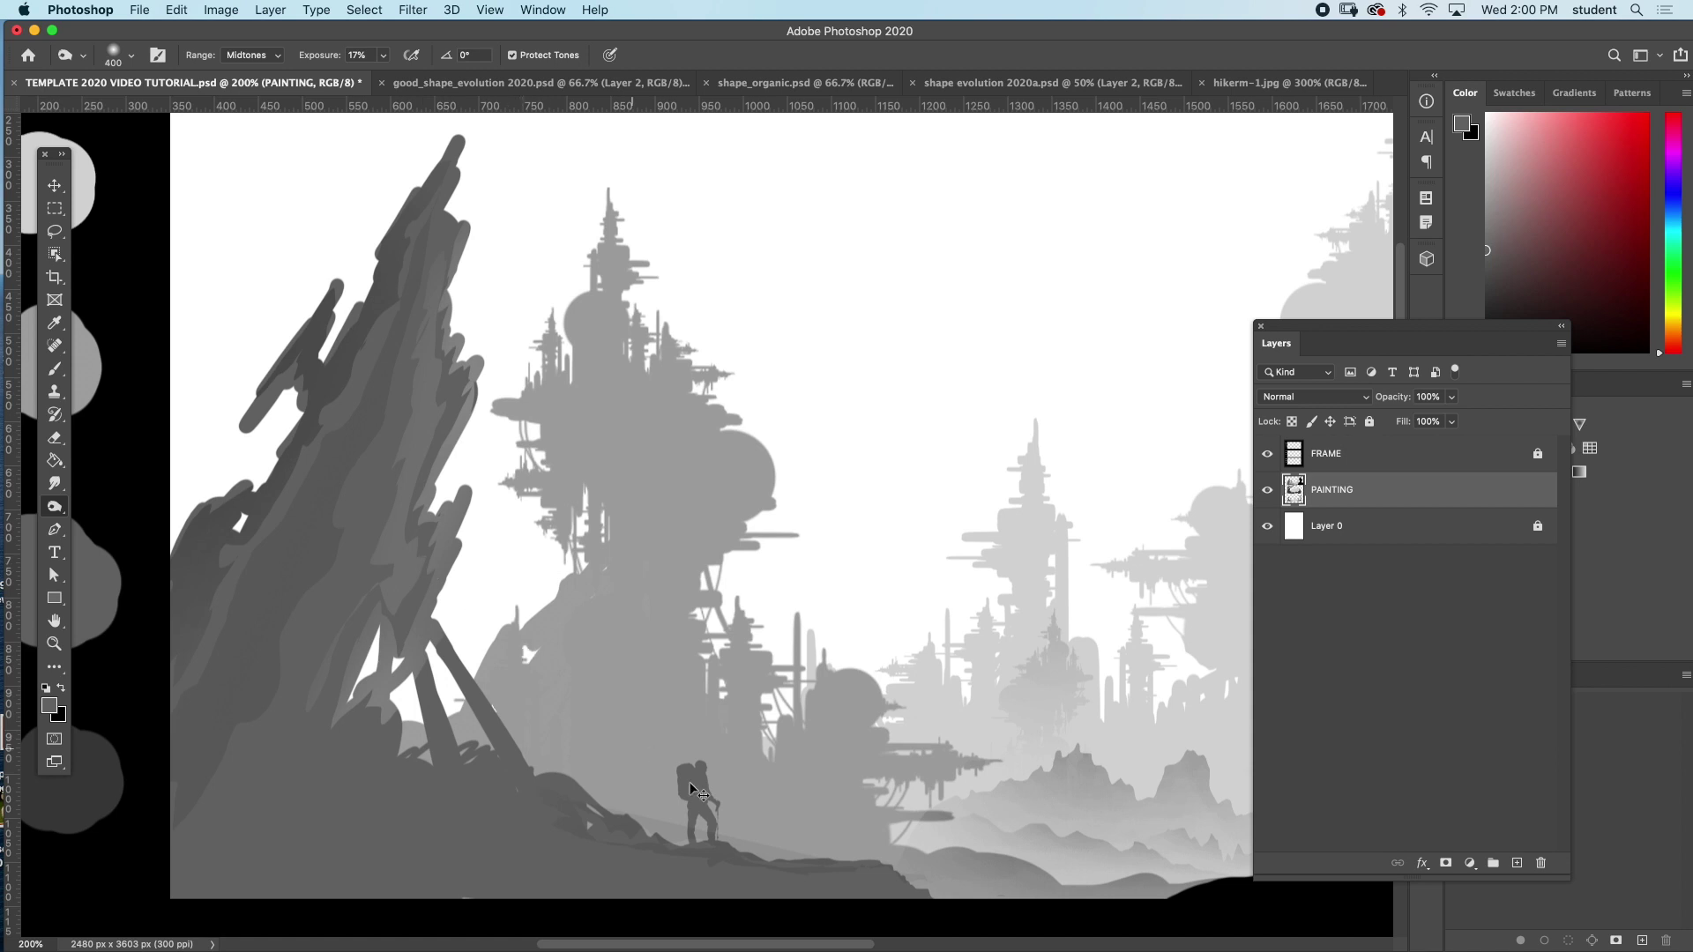
key(super+z)
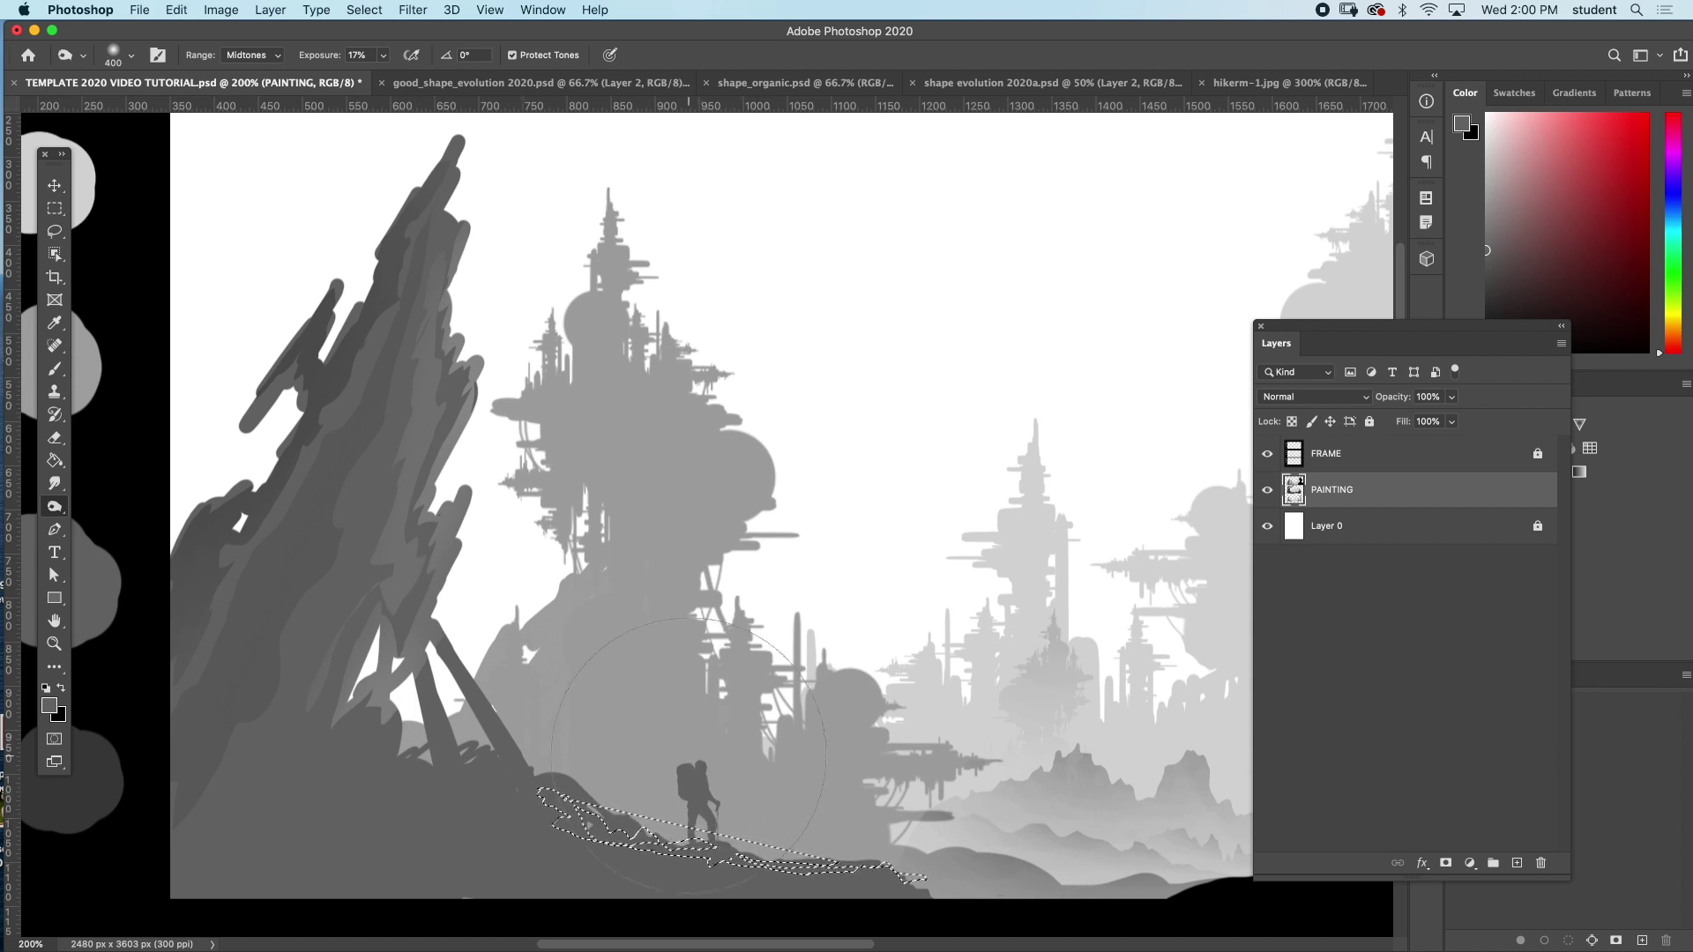
- Lasso a tighter strip along the slope's crest under the hiker, burn it at 17% exposure and deselect
click(55, 231)
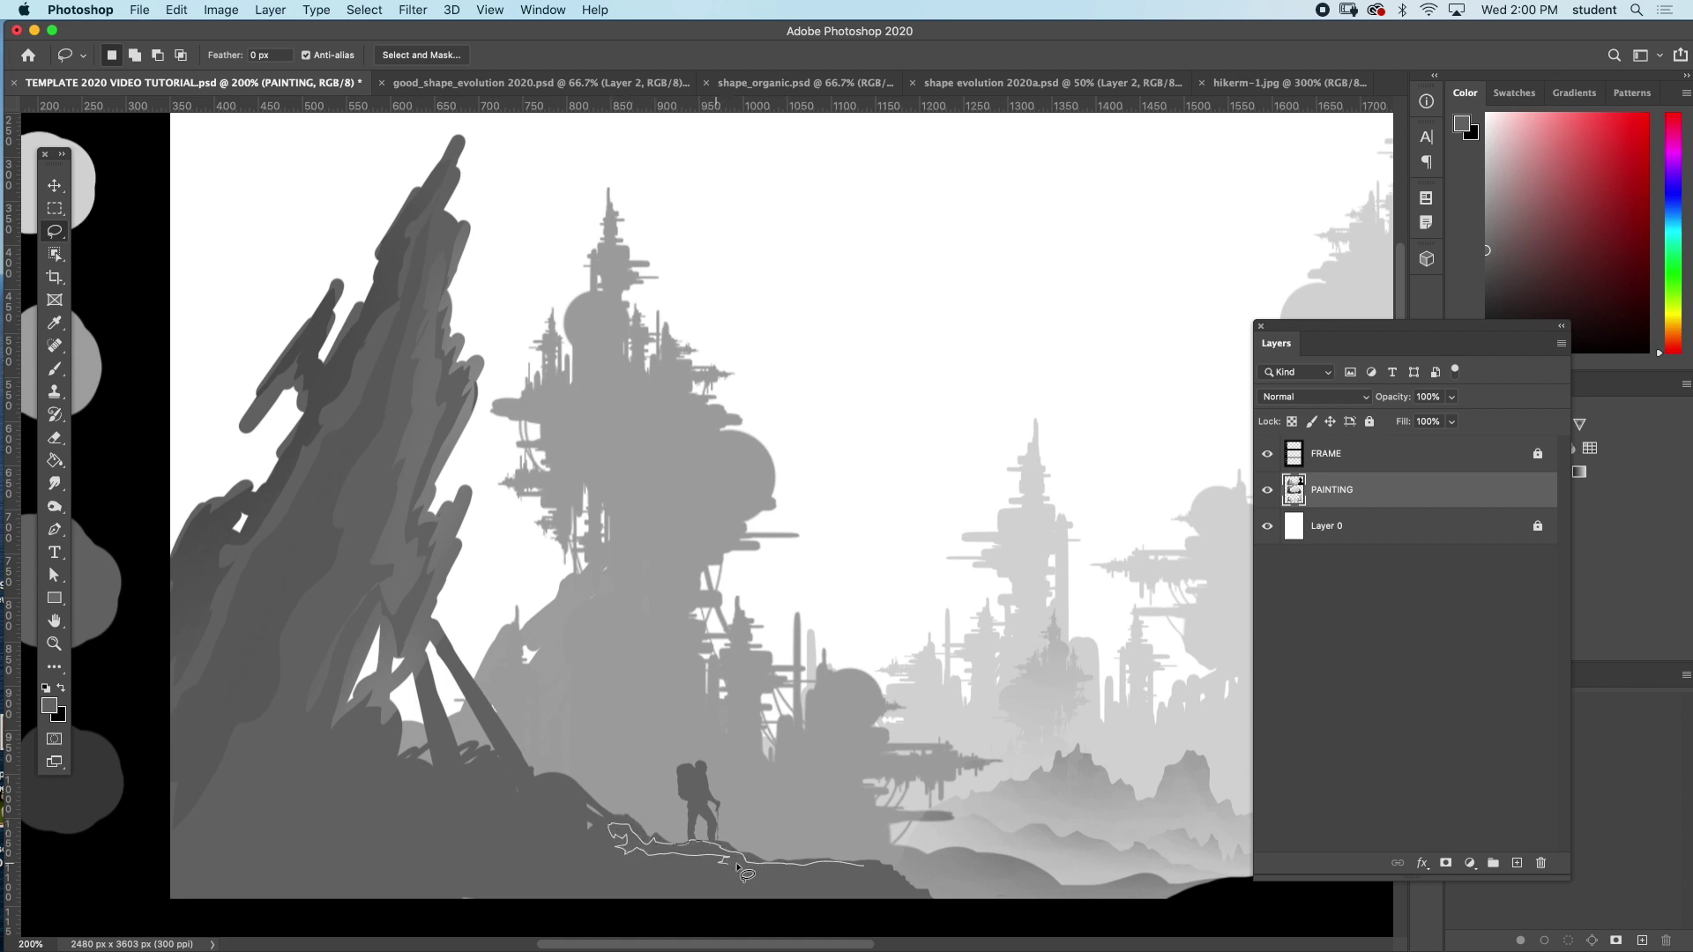
mouse_move(737, 867)
mouse_down()
mouse_move(897, 879)
mouse_move(825, 869)
mouse_up()
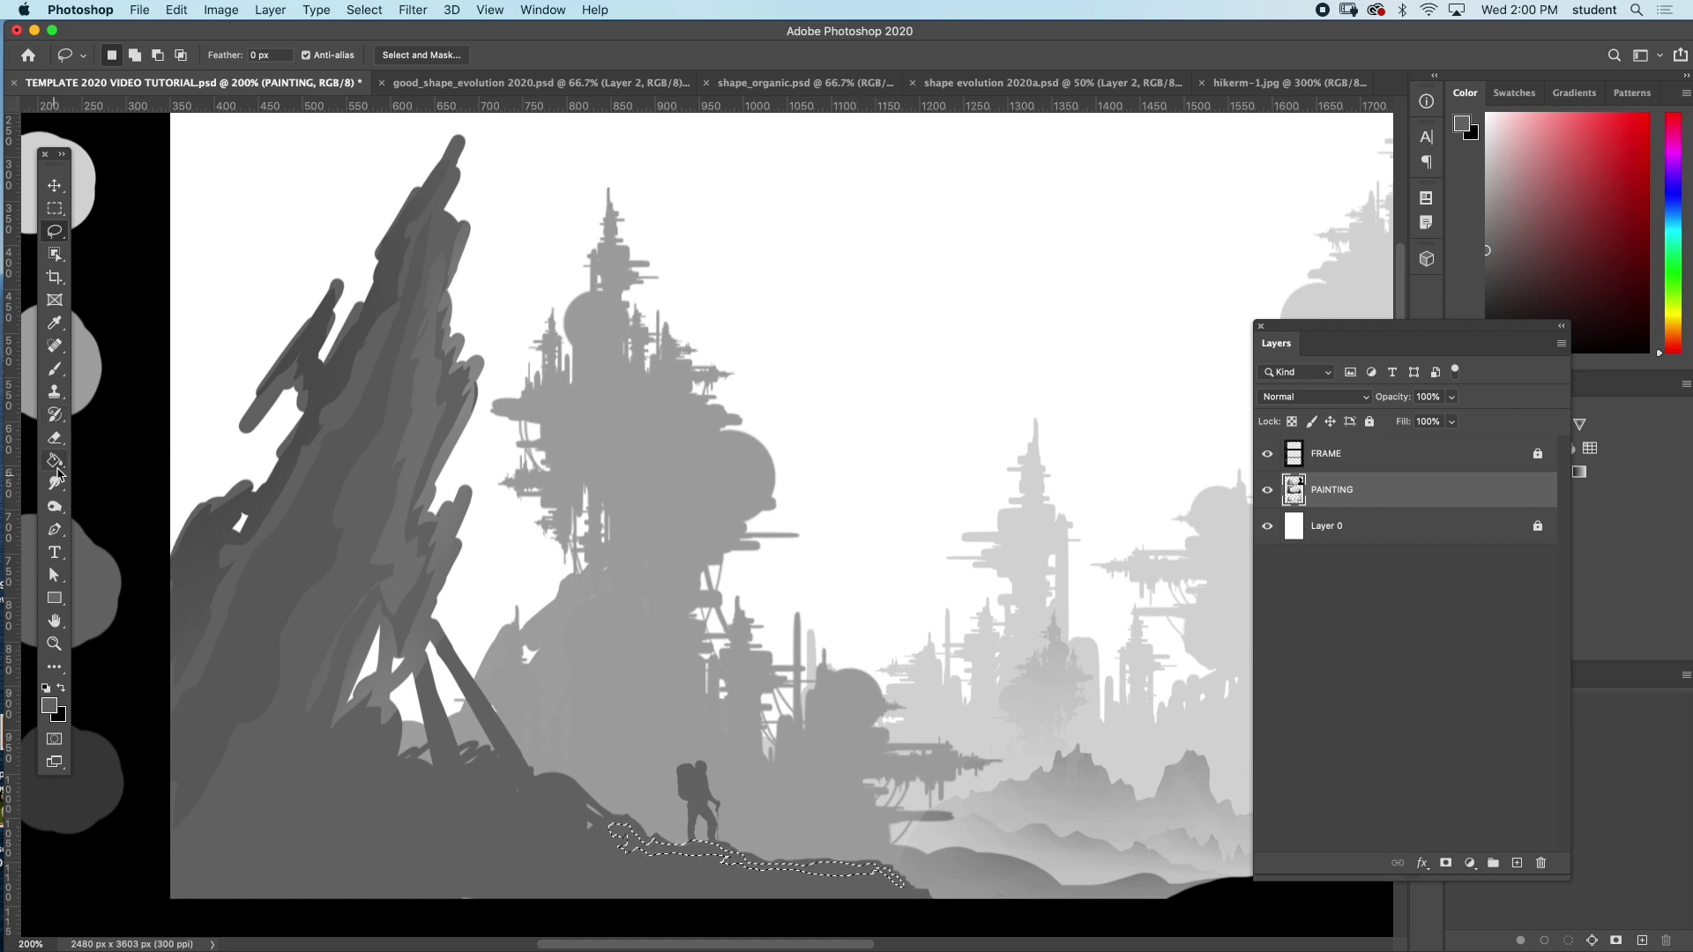
click(55, 369)
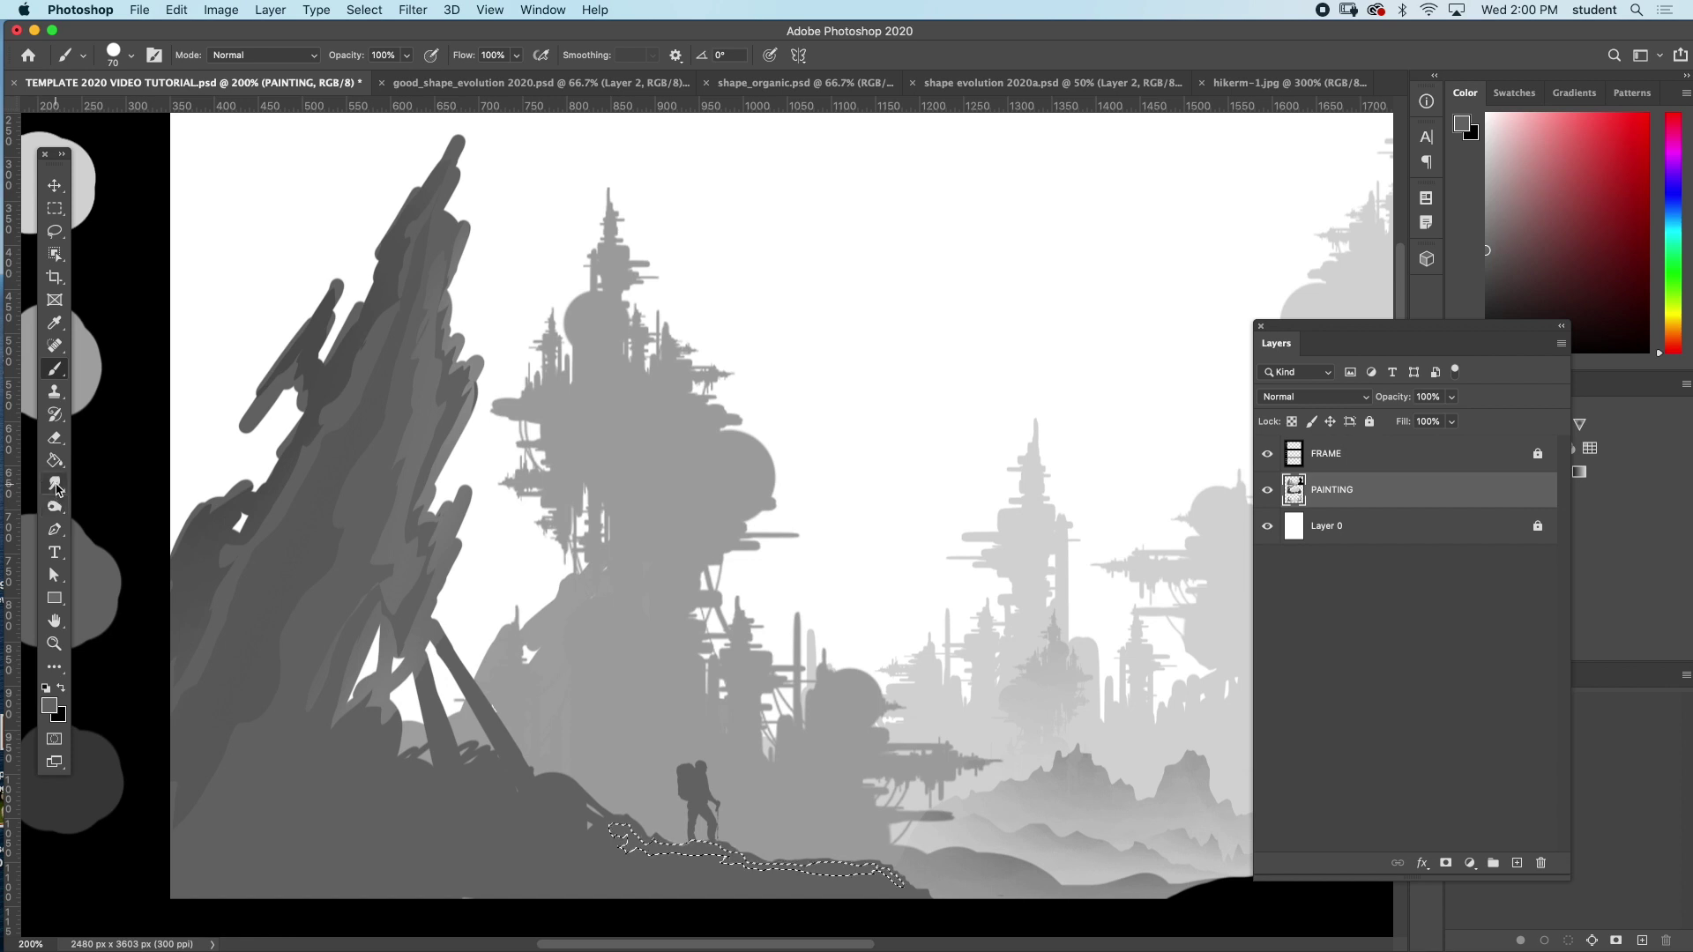
click(55, 528)
click(56, 510)
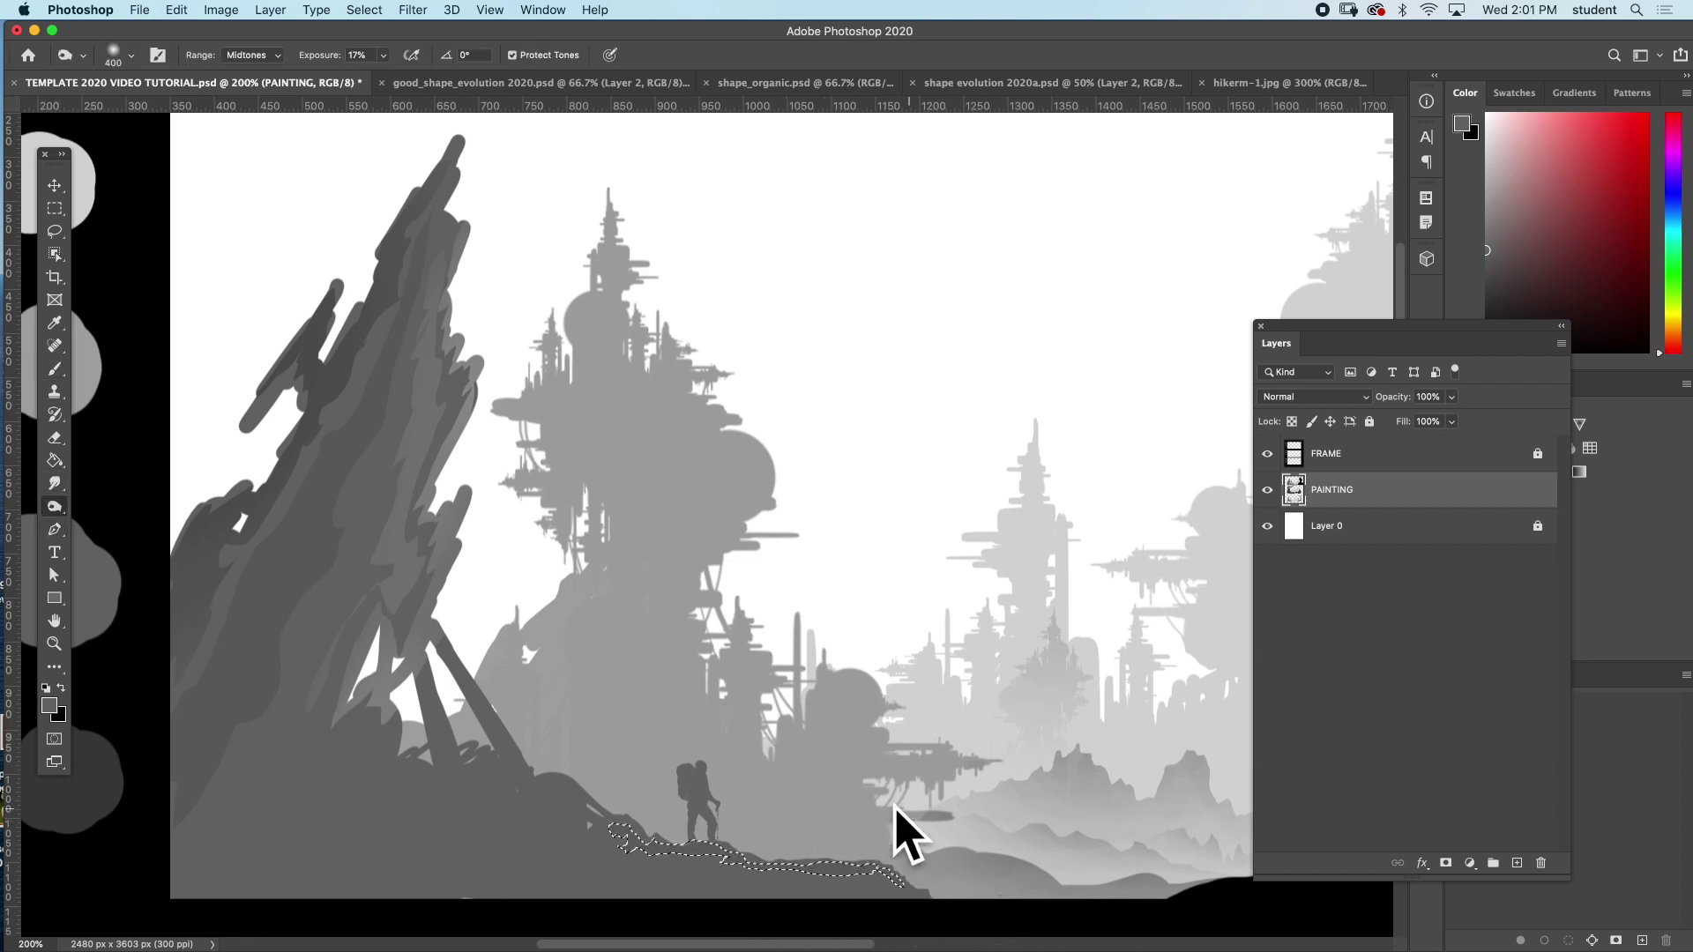
drag(515, 791, 1030, 810)
key(super+d)
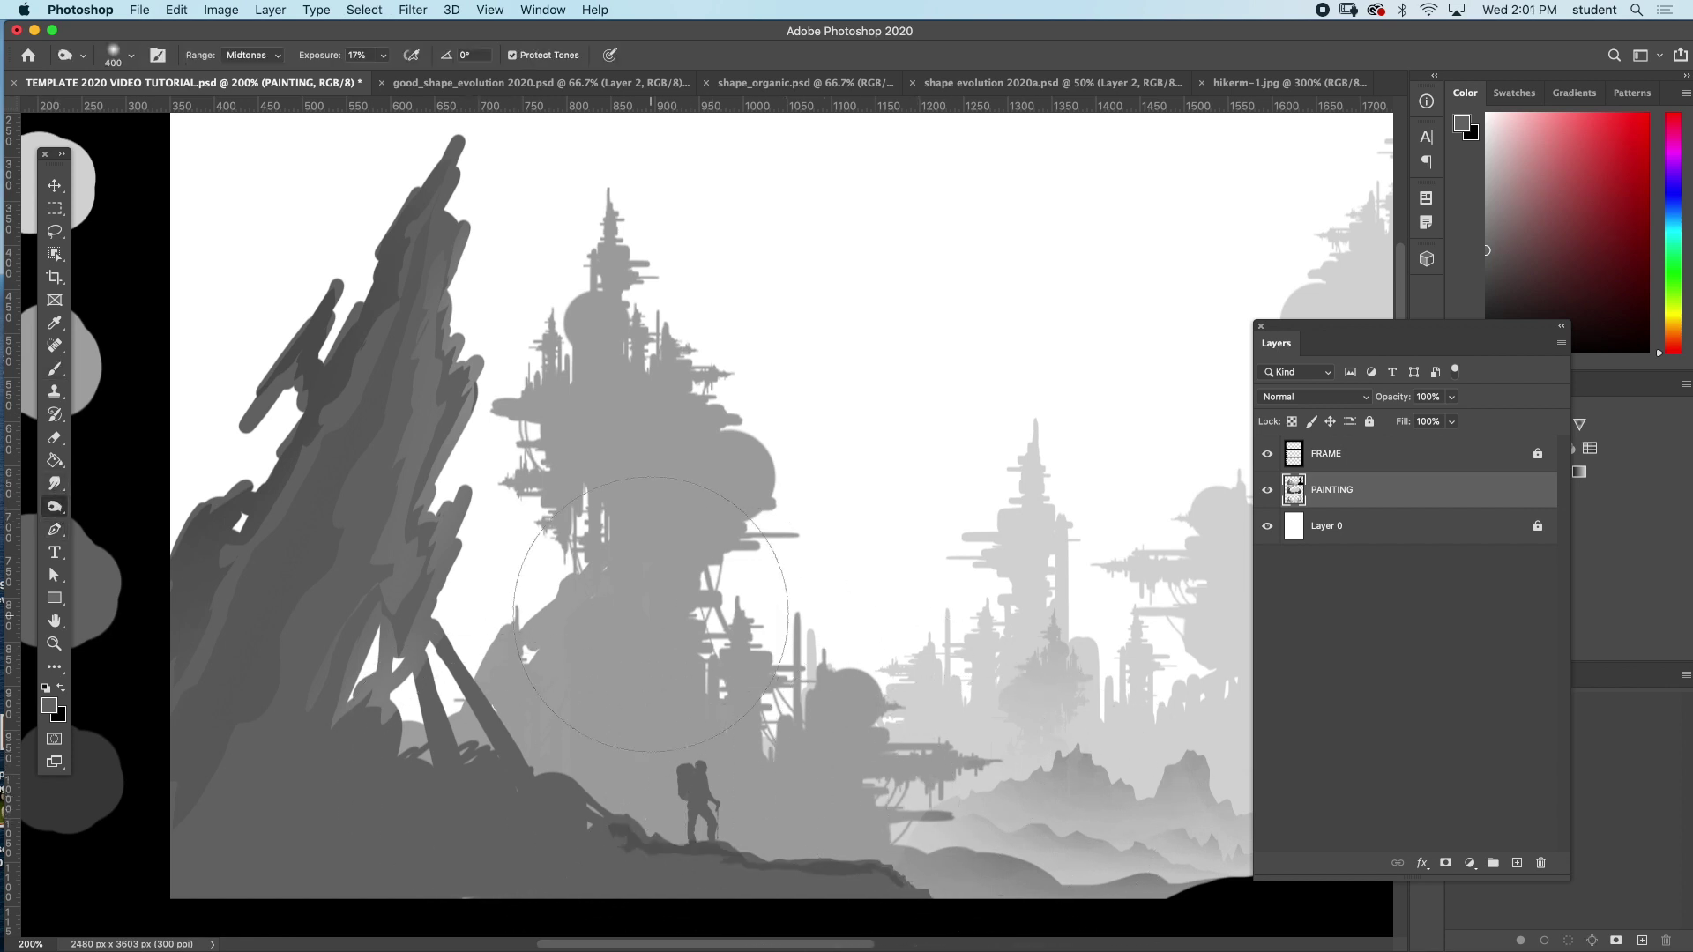
- Lasso thin slivers along the slope's upper edge and beneath the hiker's feet, and dodge them at 25% exposure
click(55, 232)
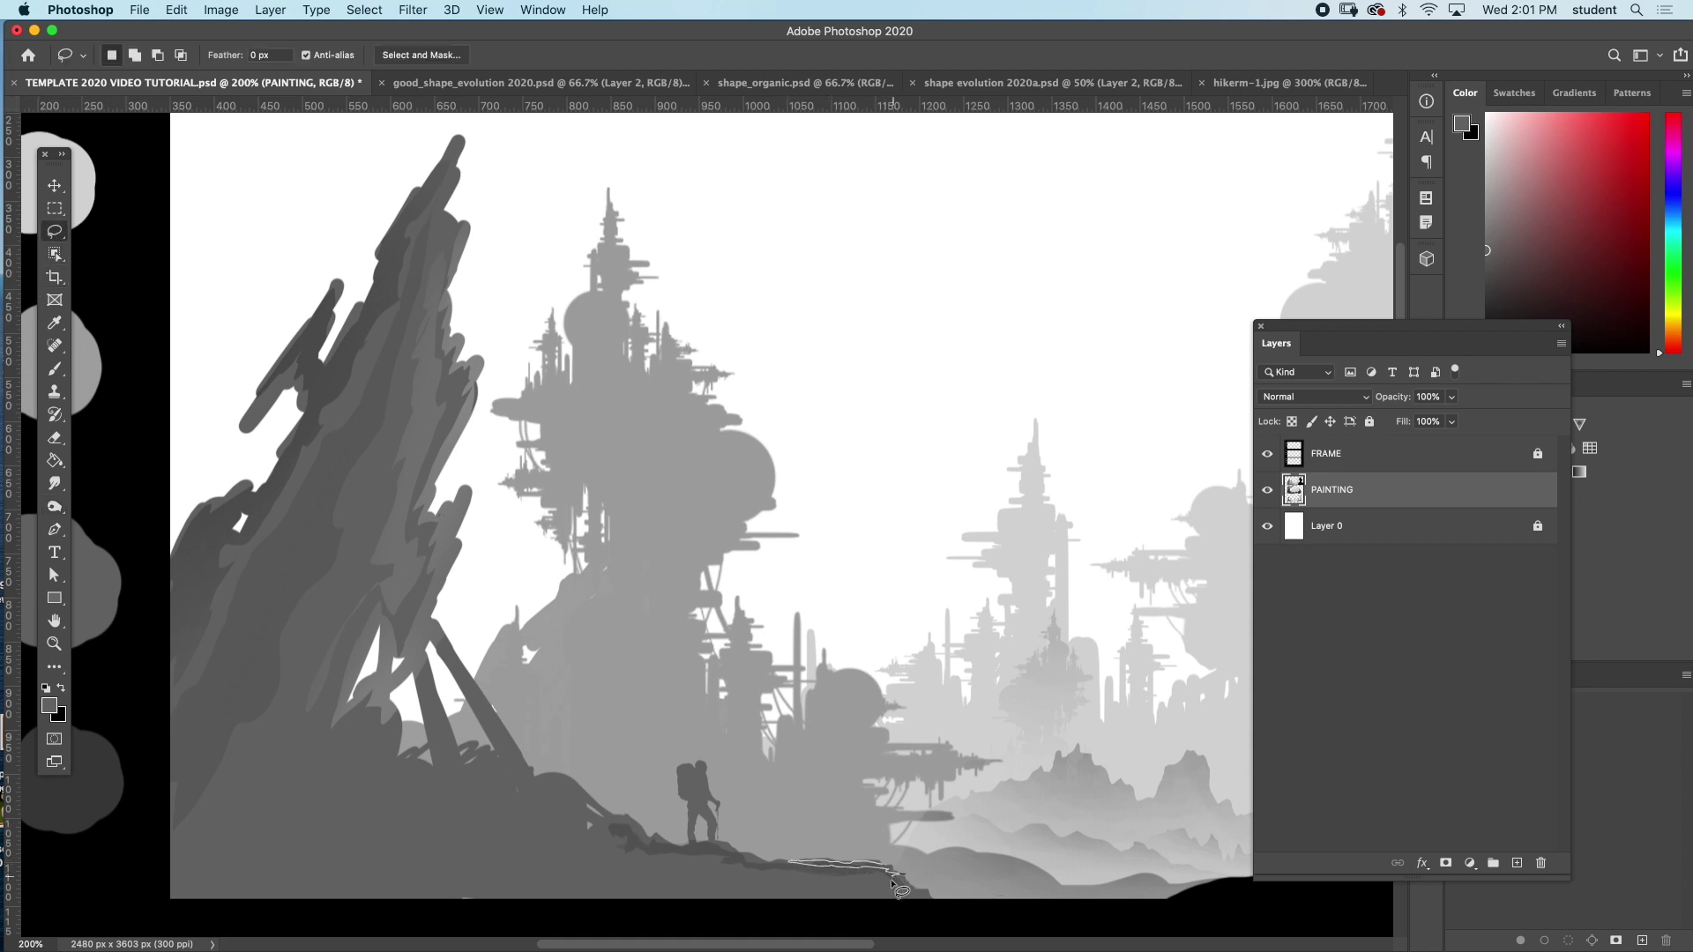
mouse_move(901, 891)
mouse_down()
mouse_move(926, 899)
mouse_move(882, 867)
mouse_up()
drag(742, 851, 660, 845)
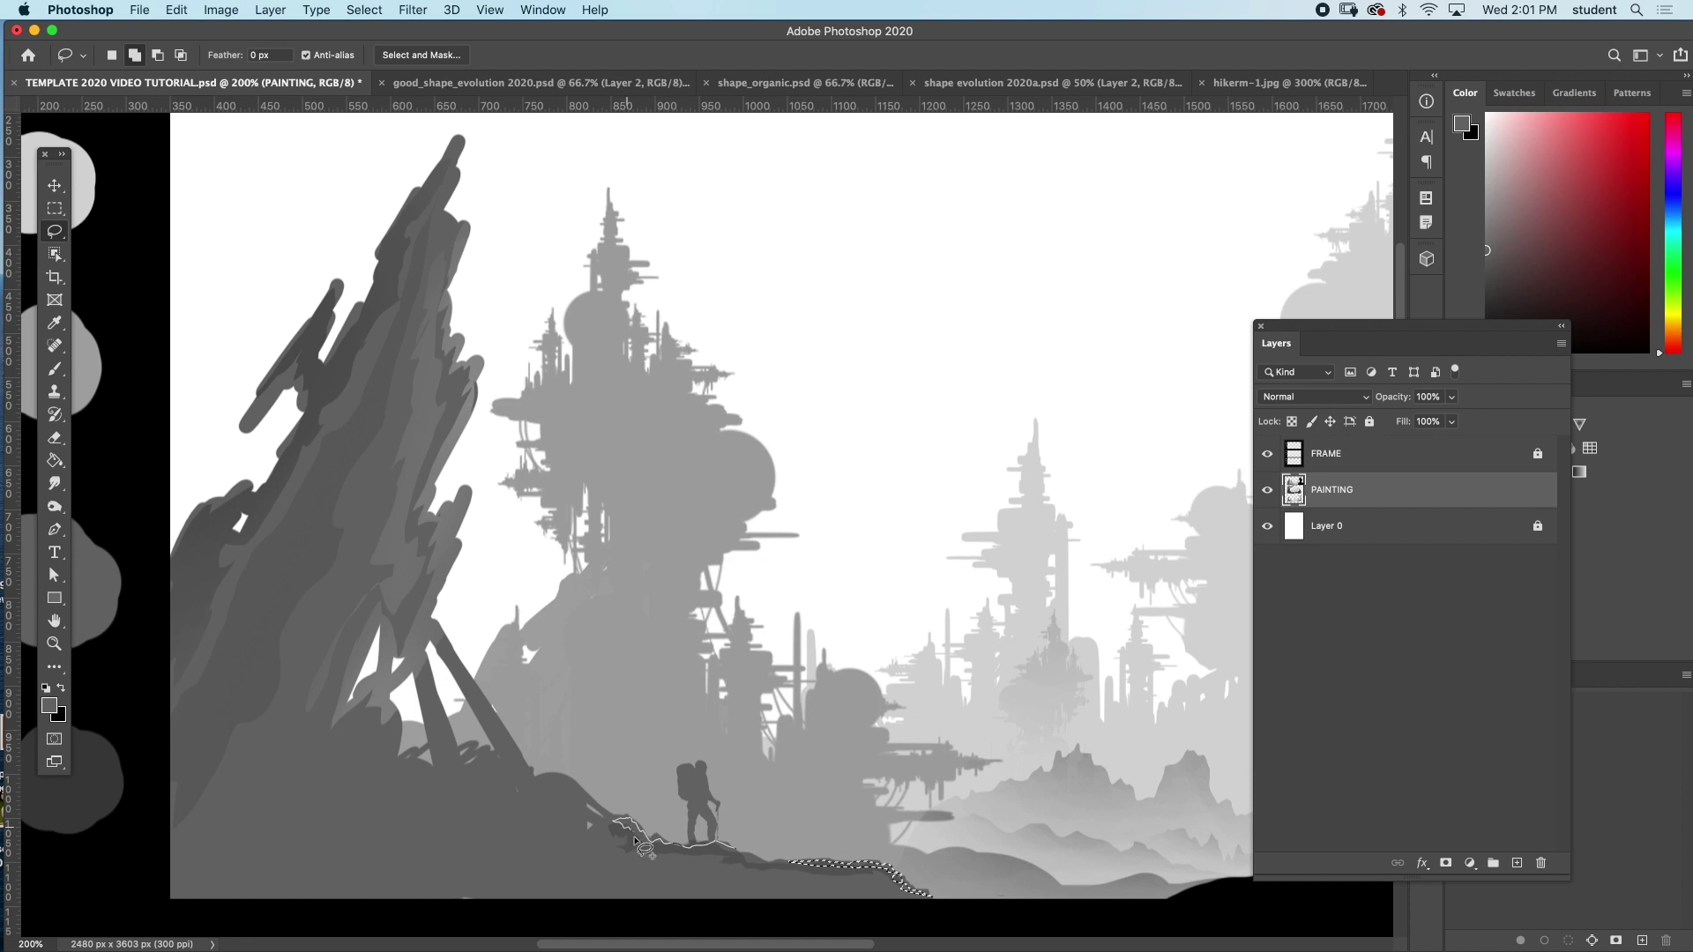
drag(635, 840, 755, 860)
drag(54, 506, 132, 512)
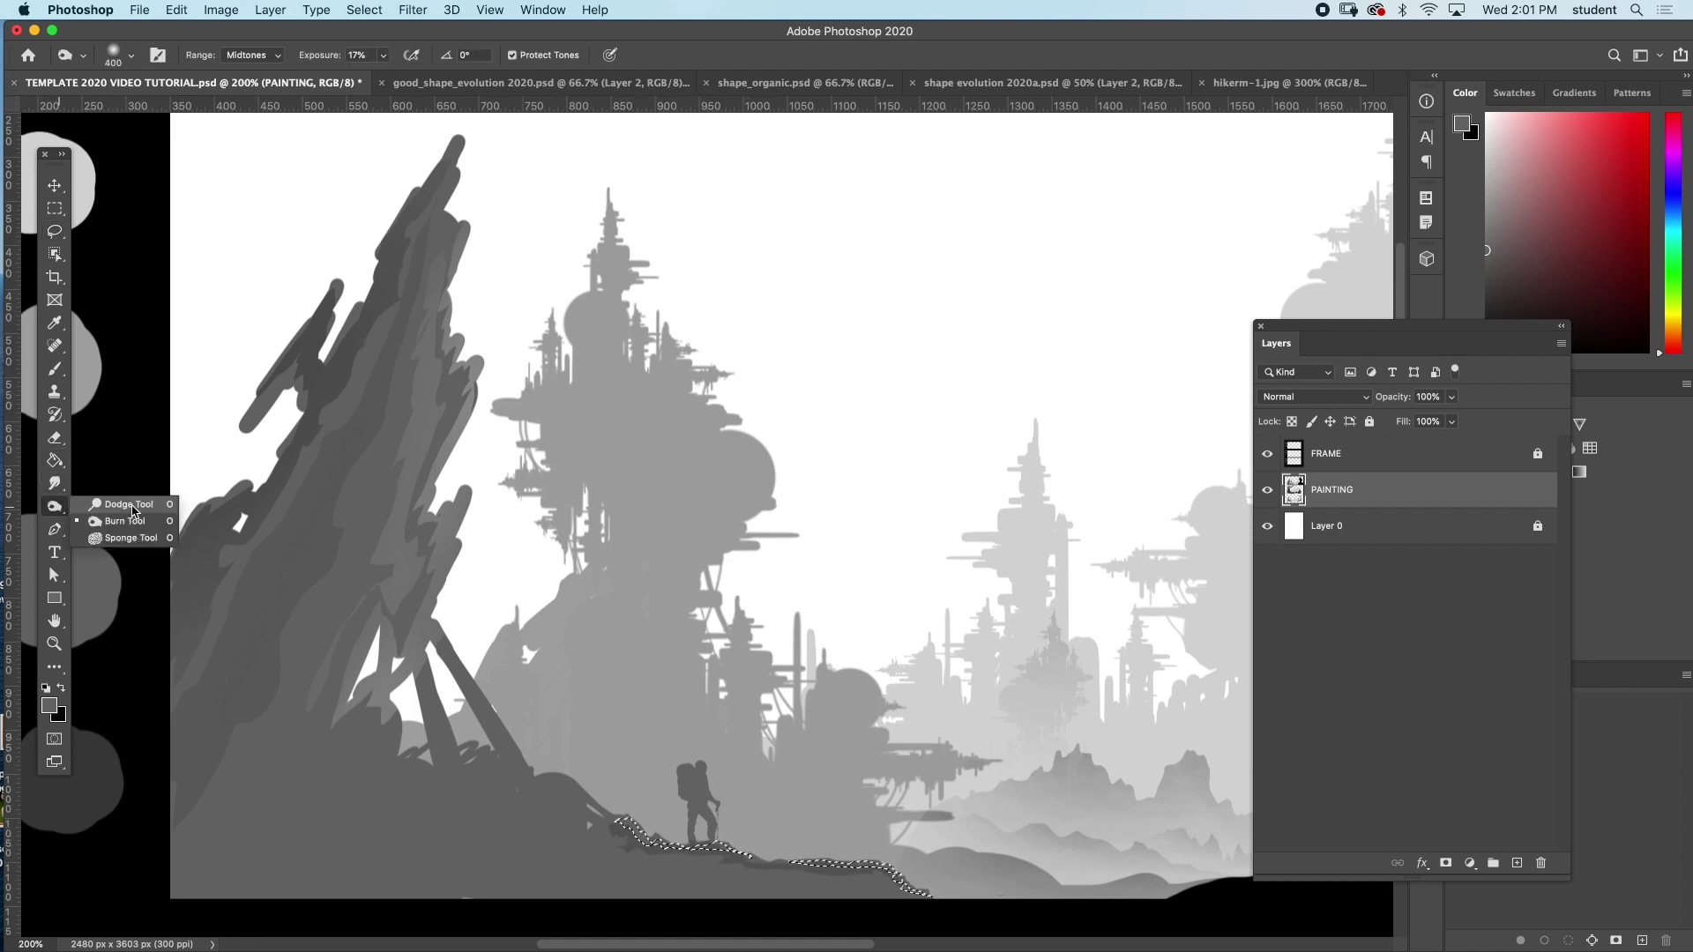
click(132, 507)
key(ctrl+h)
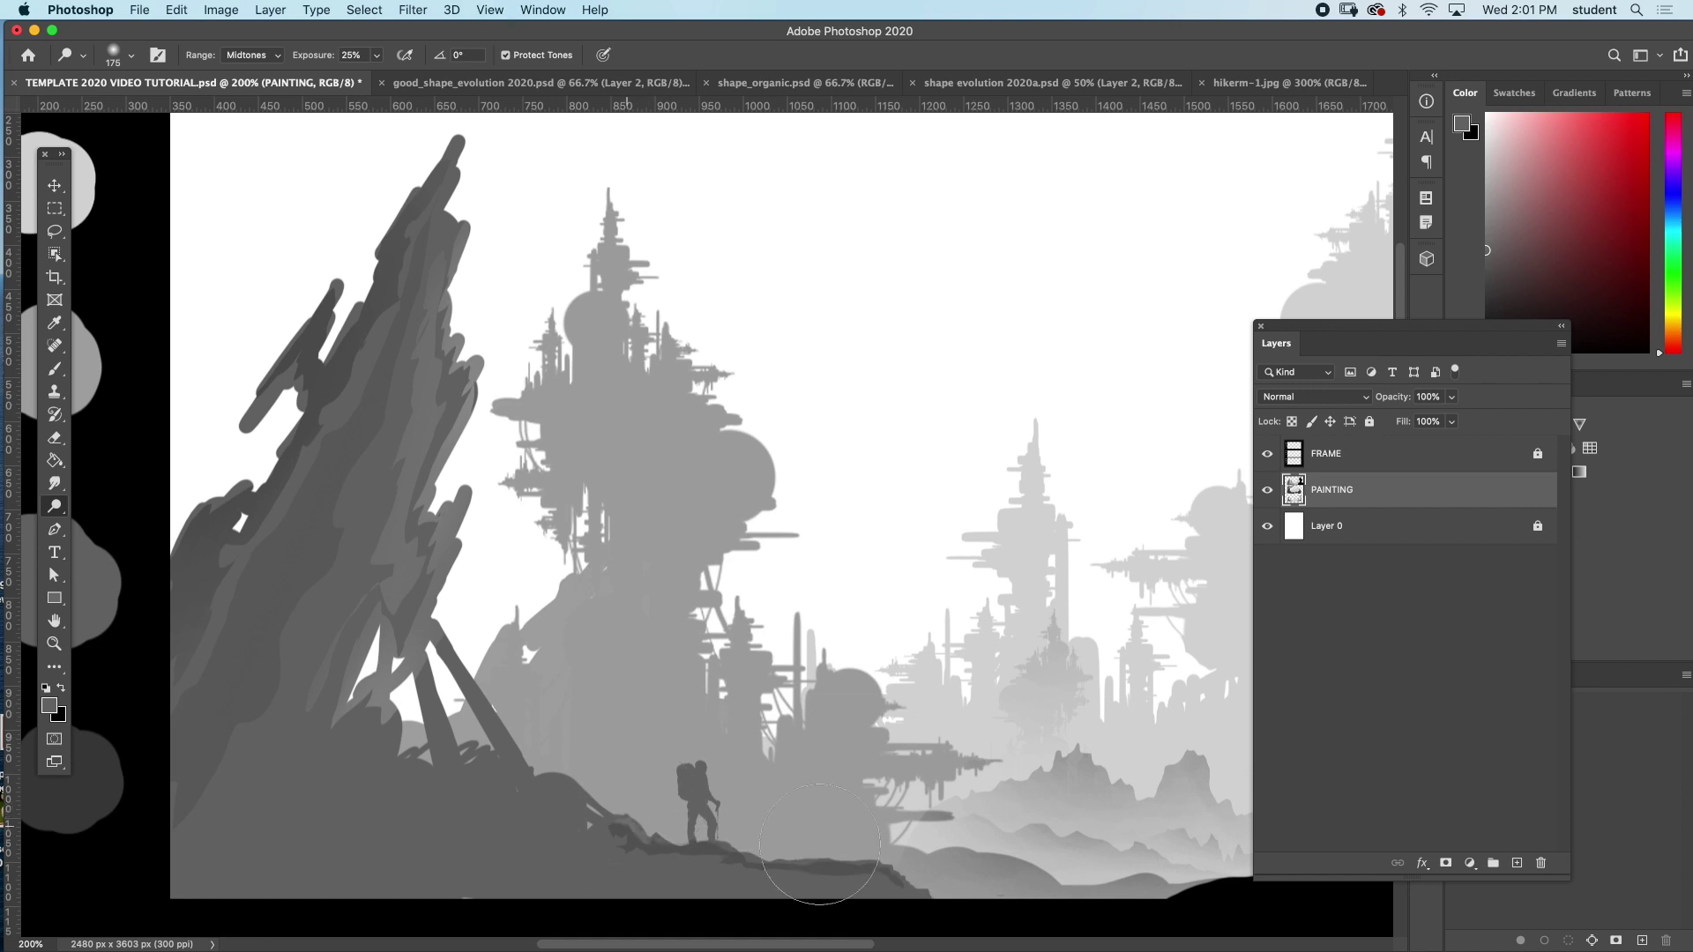
mouse_move(819, 843)
mouse_down()
mouse_move(578, 828)
mouse_move(1007, 863)
mouse_up()
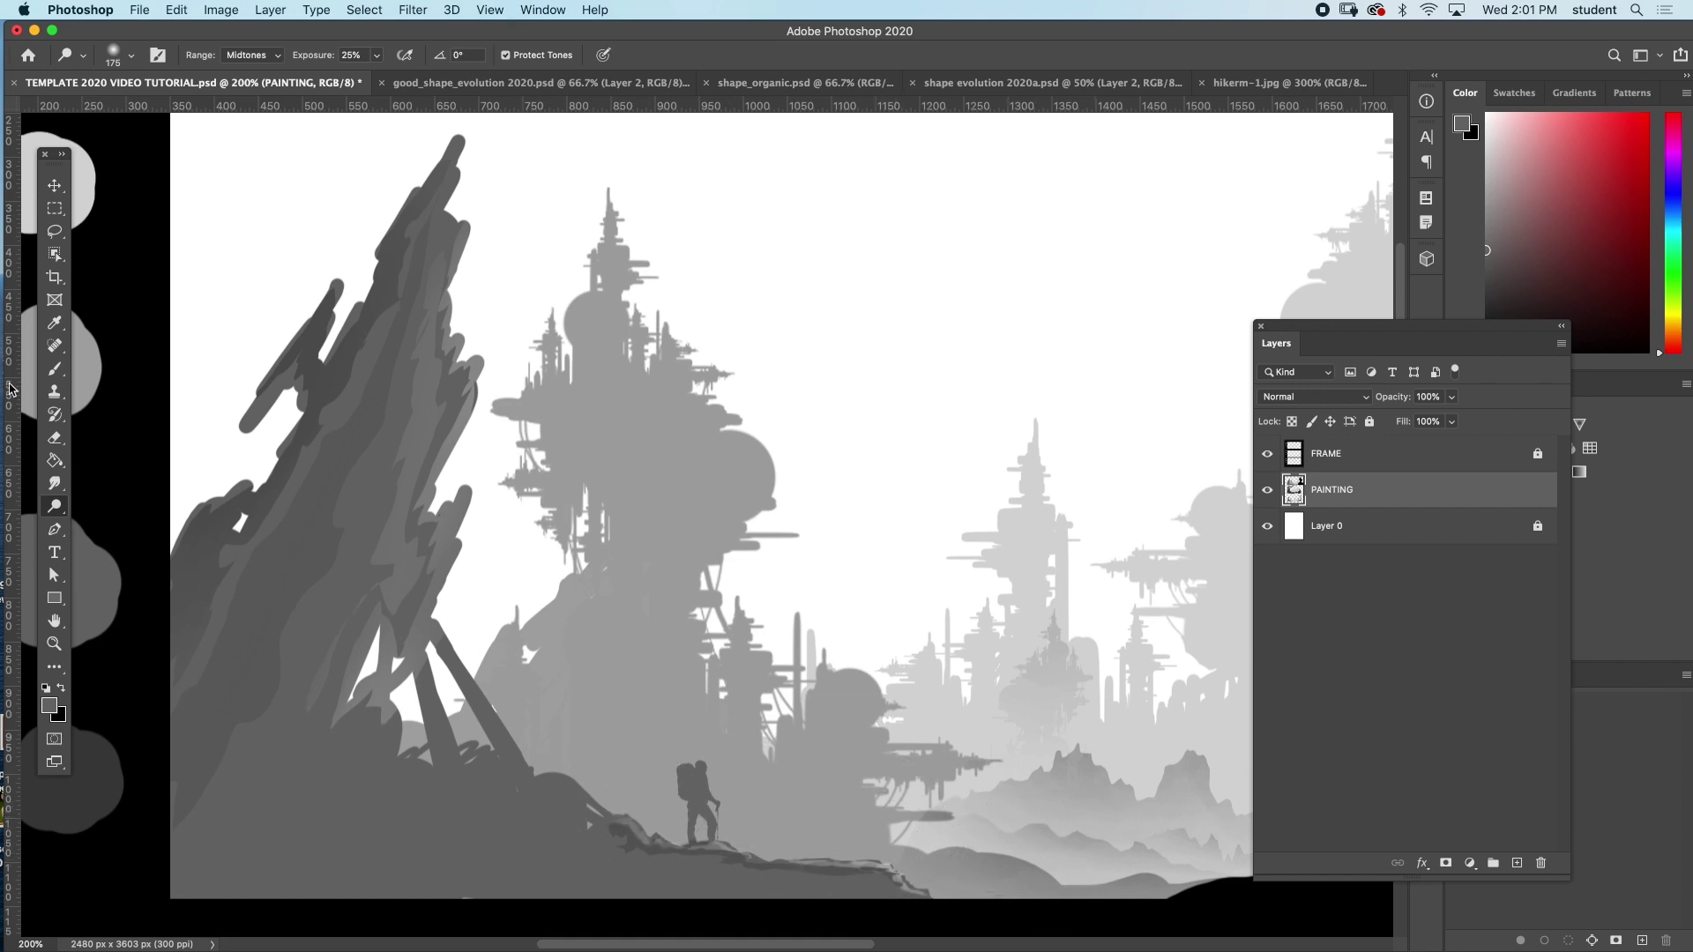
- Lasso a broad uneven area across the spire's base and the lower slope, burn it at 17% exposure and deselect
click(55, 232)
mouse_move(787, 880)
mouse_down()
mouse_move(549, 829)
mouse_move(552, 785)
mouse_move(522, 753)
mouse_move(513, 788)
mouse_move(479, 774)
mouse_move(410, 798)
mouse_move(338, 774)
mouse_move(211, 837)
mouse_move(186, 870)
mouse_move(217, 913)
mouse_move(357, 849)
mouse_move(495, 898)
mouse_move(826, 891)
mouse_move(785, 877)
mouse_up()
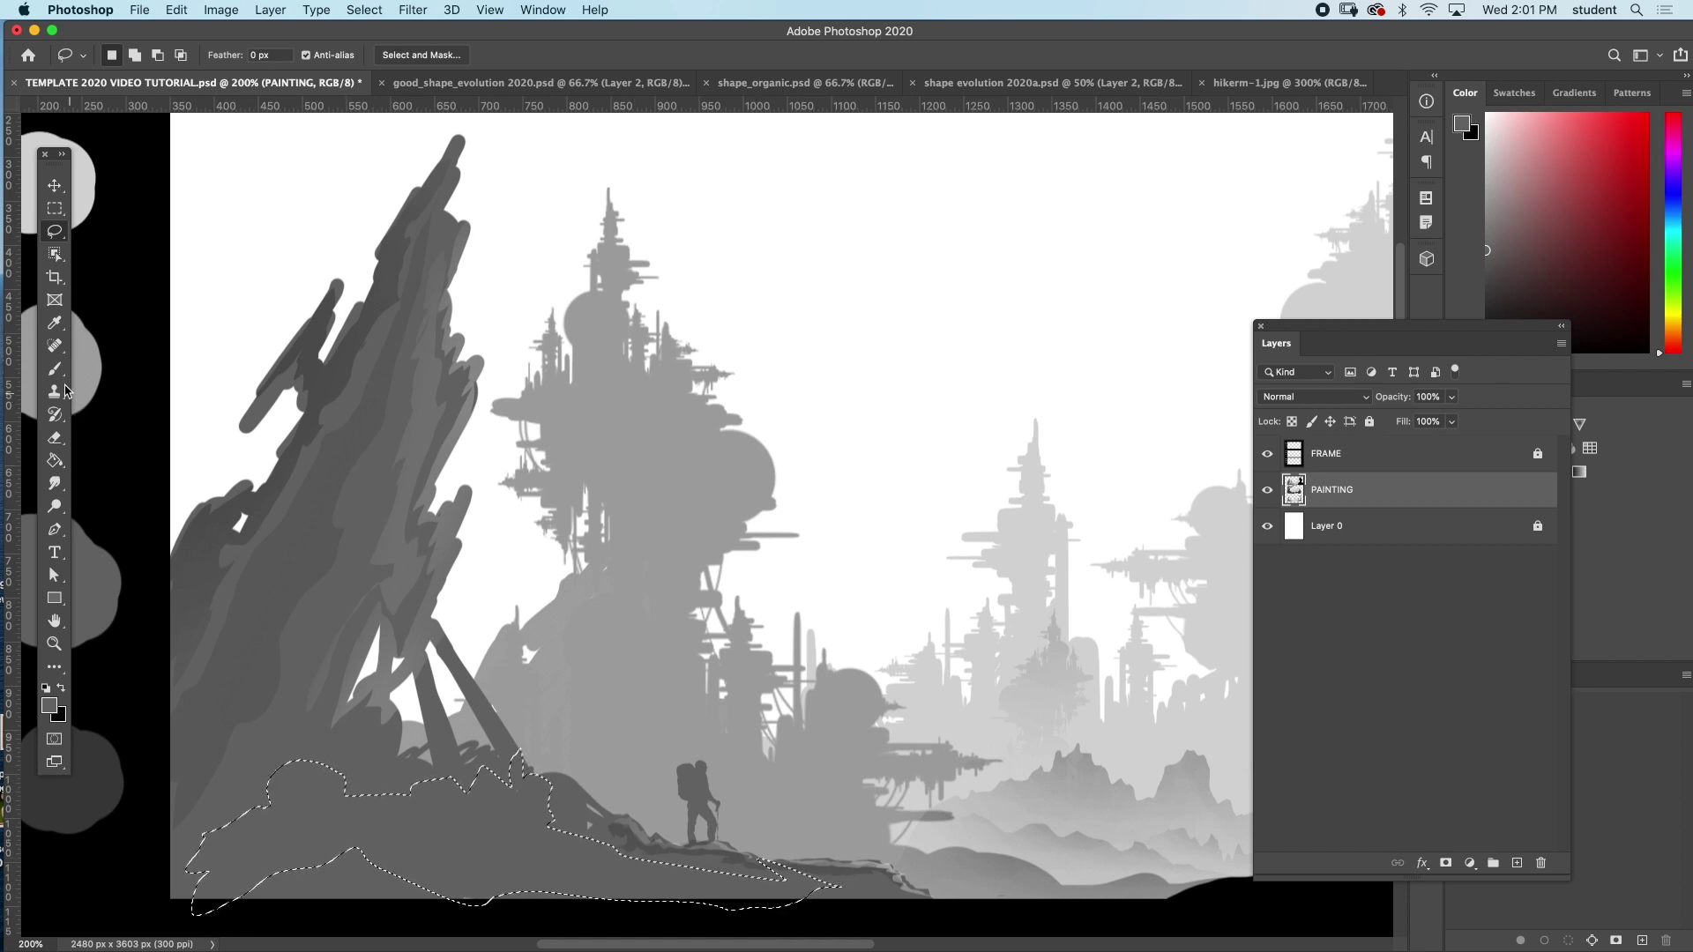
click(55, 507)
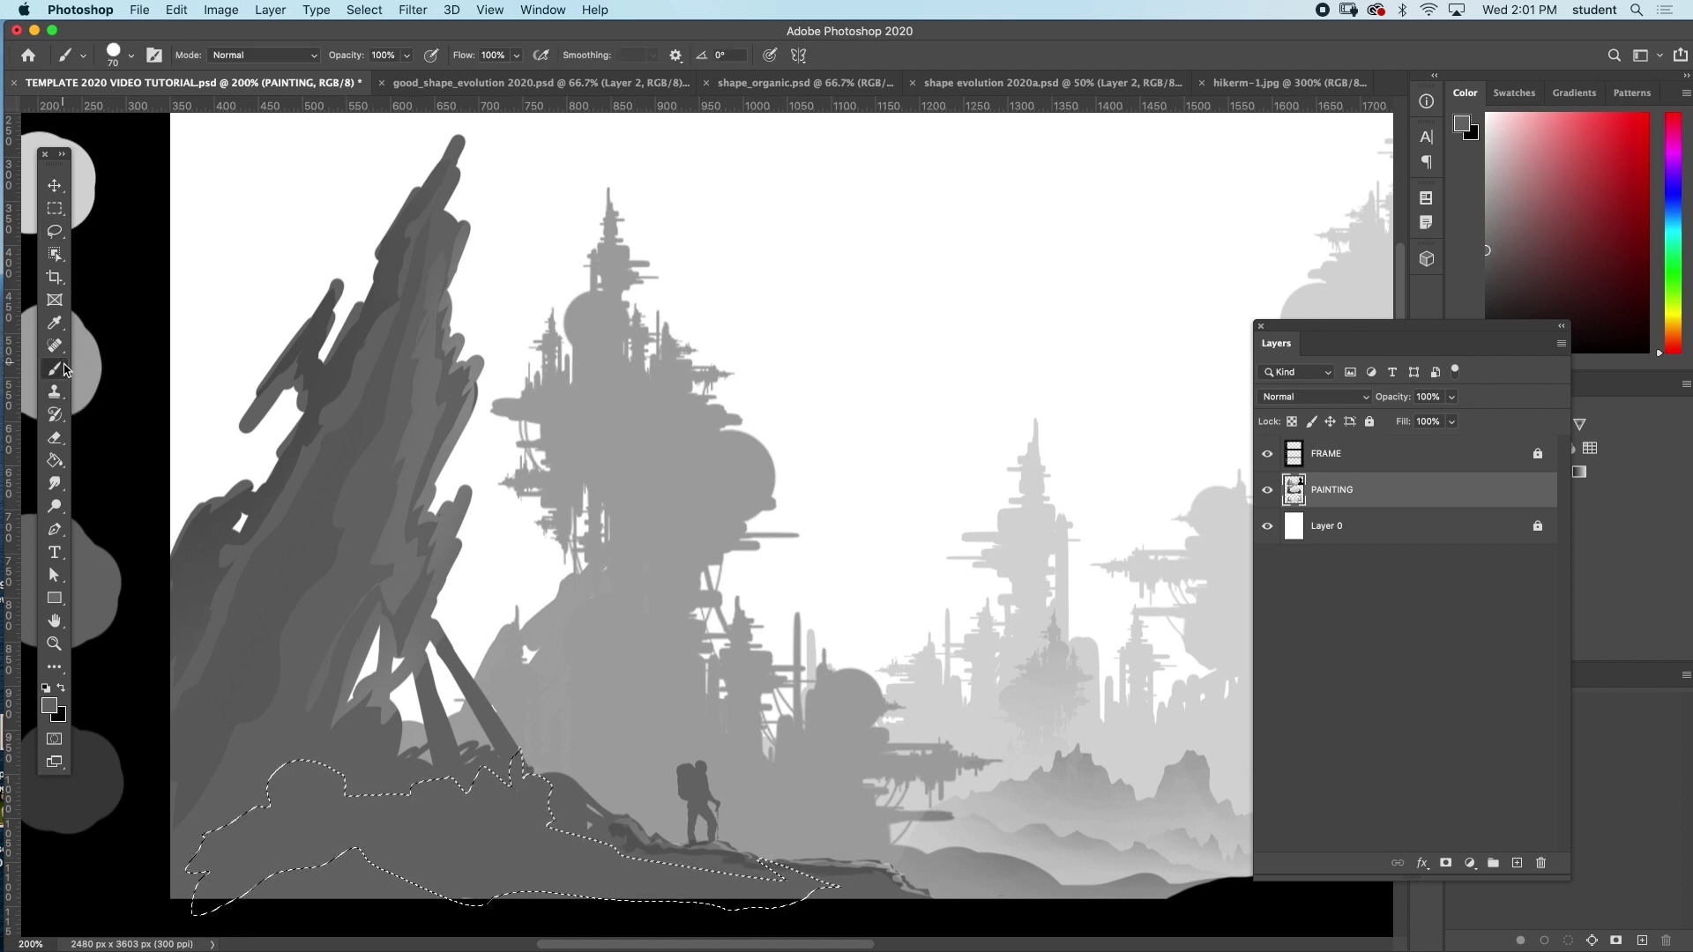
click(57, 509)
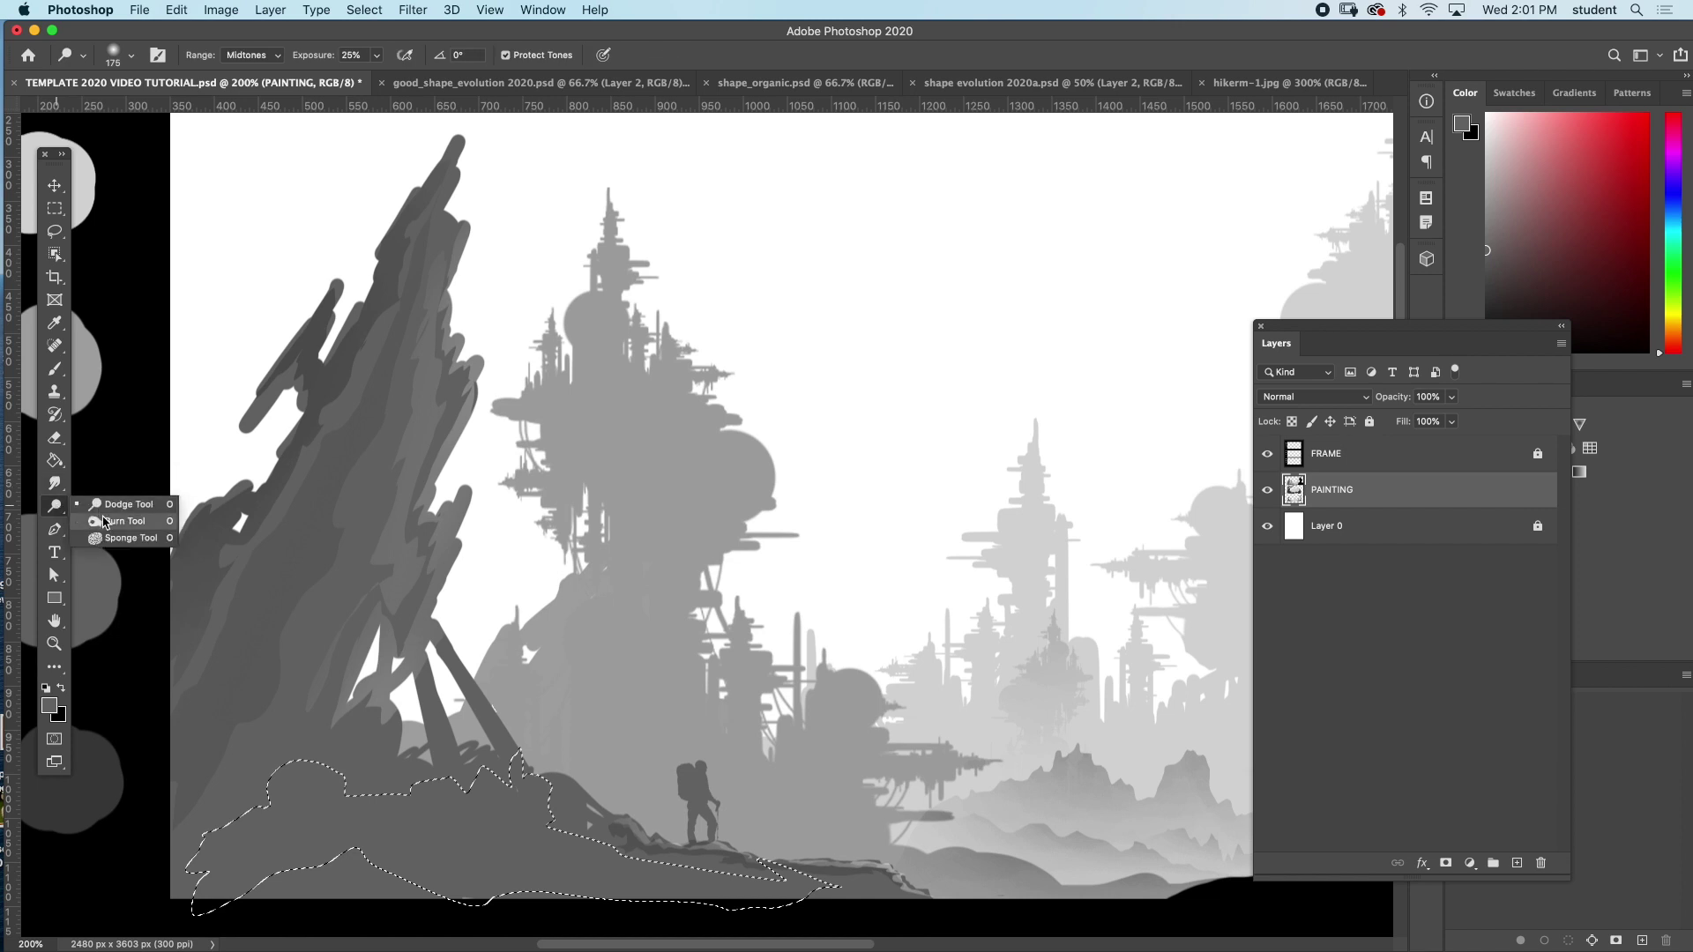
click(121, 522)
key(super+d)
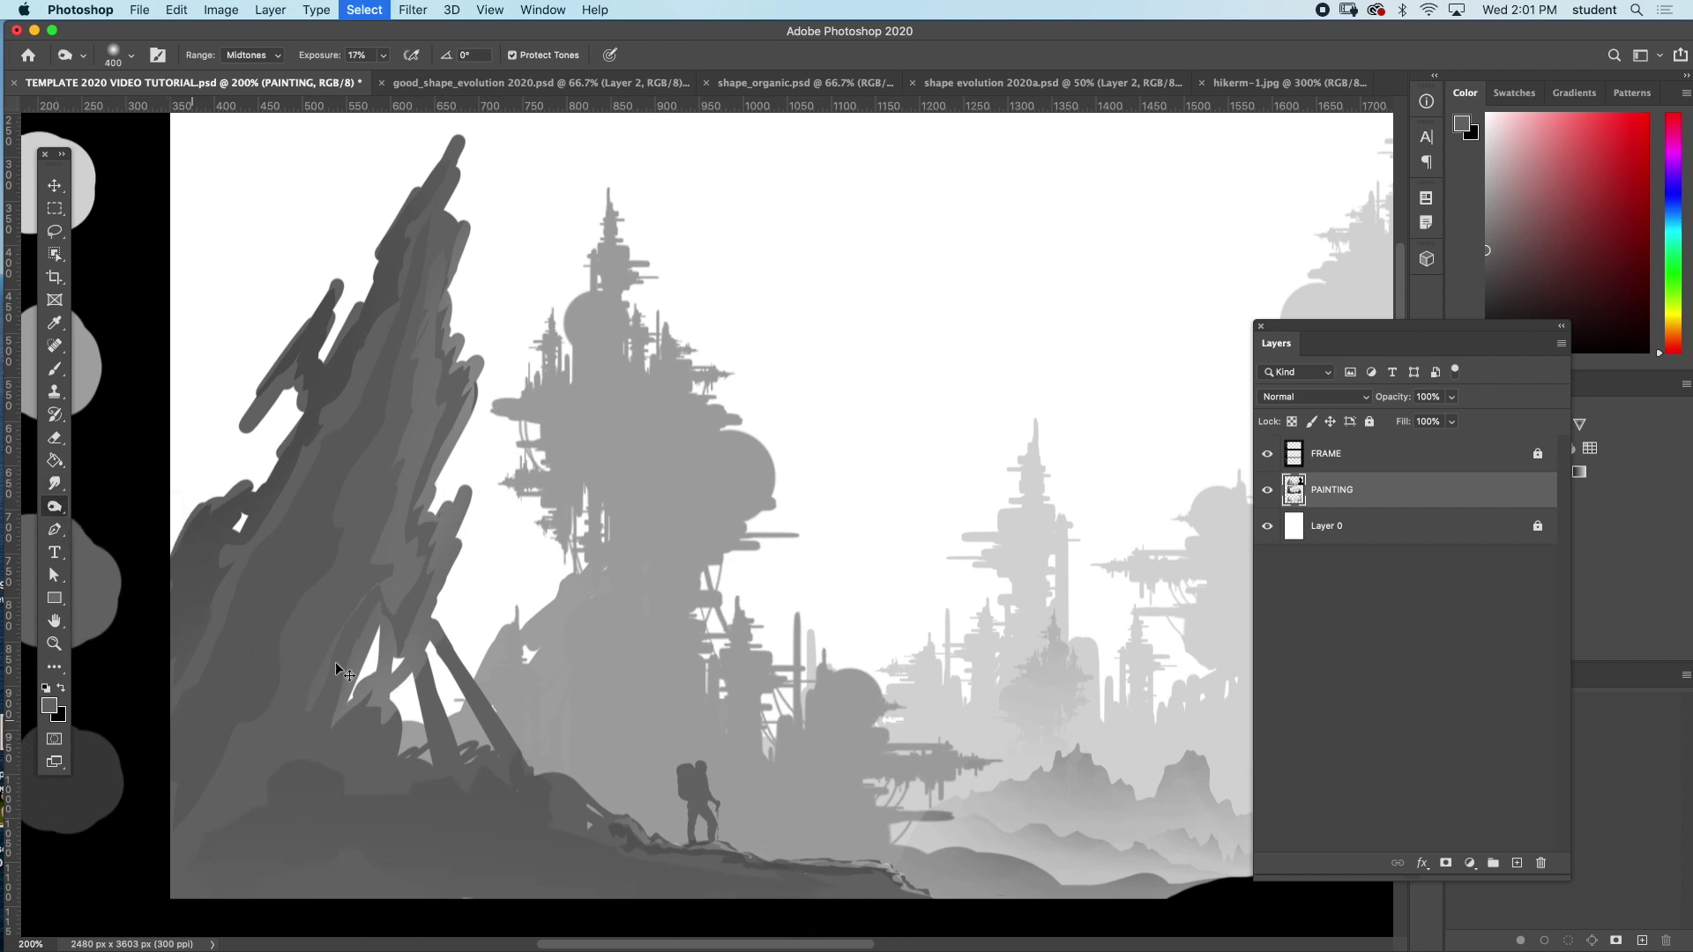
- Set up a soft round brush at 600 px, 0% hardness and 12% opacity, and undo the test dab
mouse_move(957, 527)
mouse_down()
mouse_move(824, 375)
mouse_move(746, 439)
mouse_move(776, 472)
mouse_move(742, 412)
mouse_move(802, 447)
mouse_move(691, 446)
mouse_move(950, 442)
mouse_move(805, 438)
mouse_move(793, 458)
mouse_up()
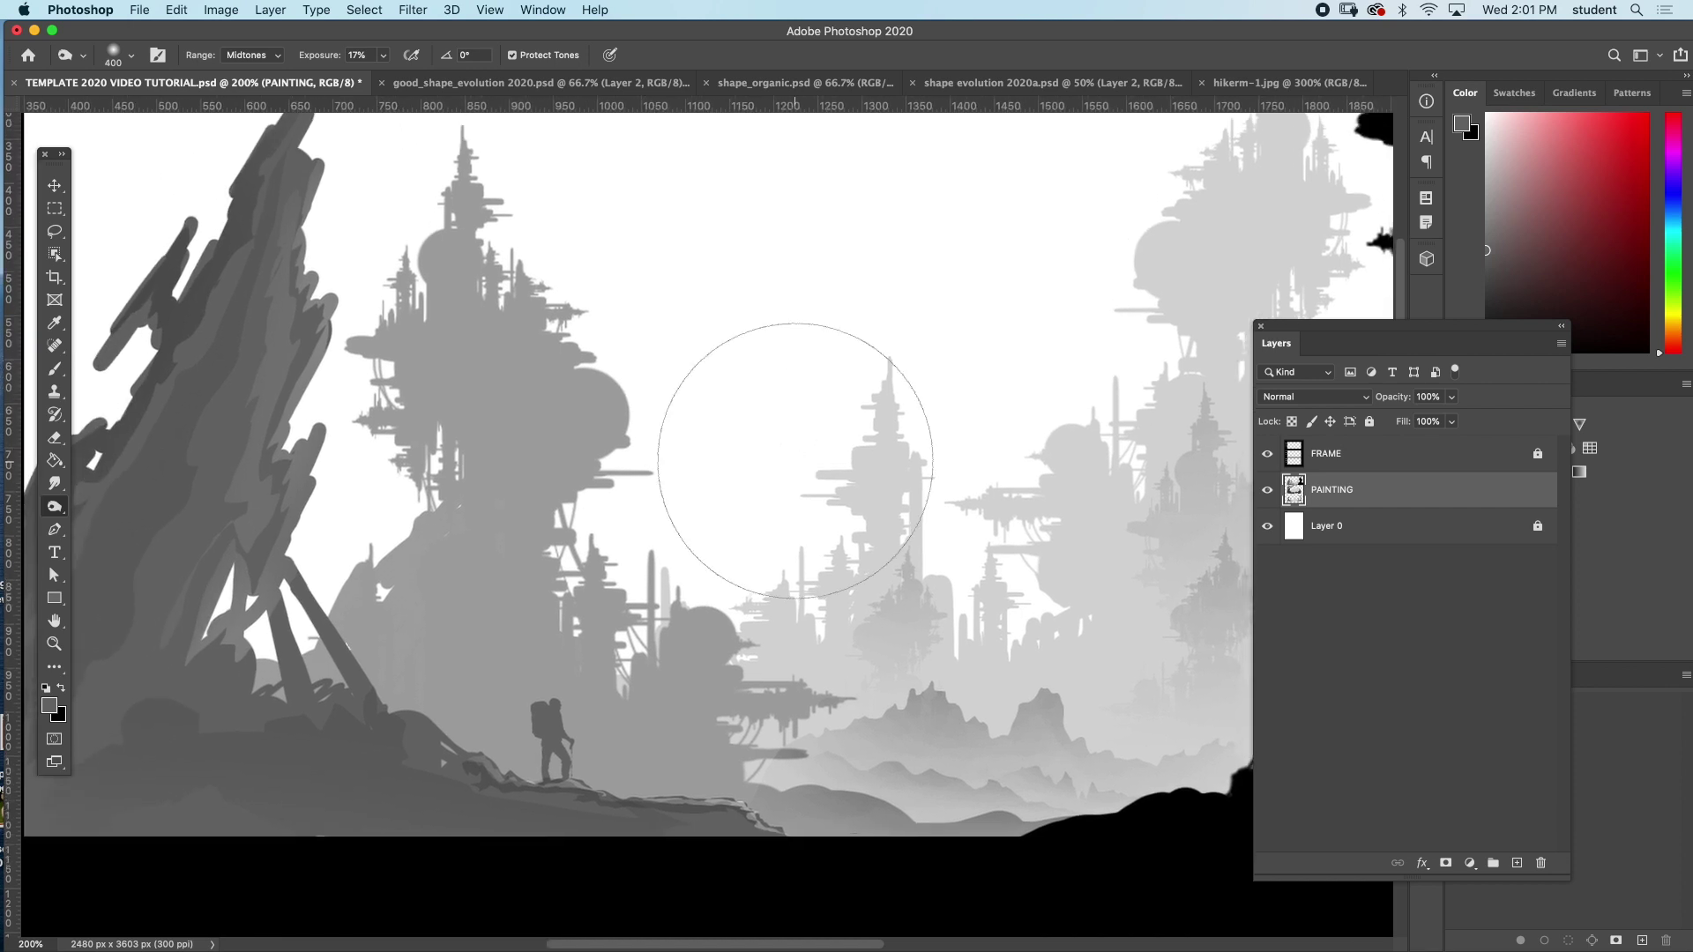
mouse_move(718, 432)
mouse_down()
mouse_move(745, 428)
mouse_move(651, 472)
mouse_up()
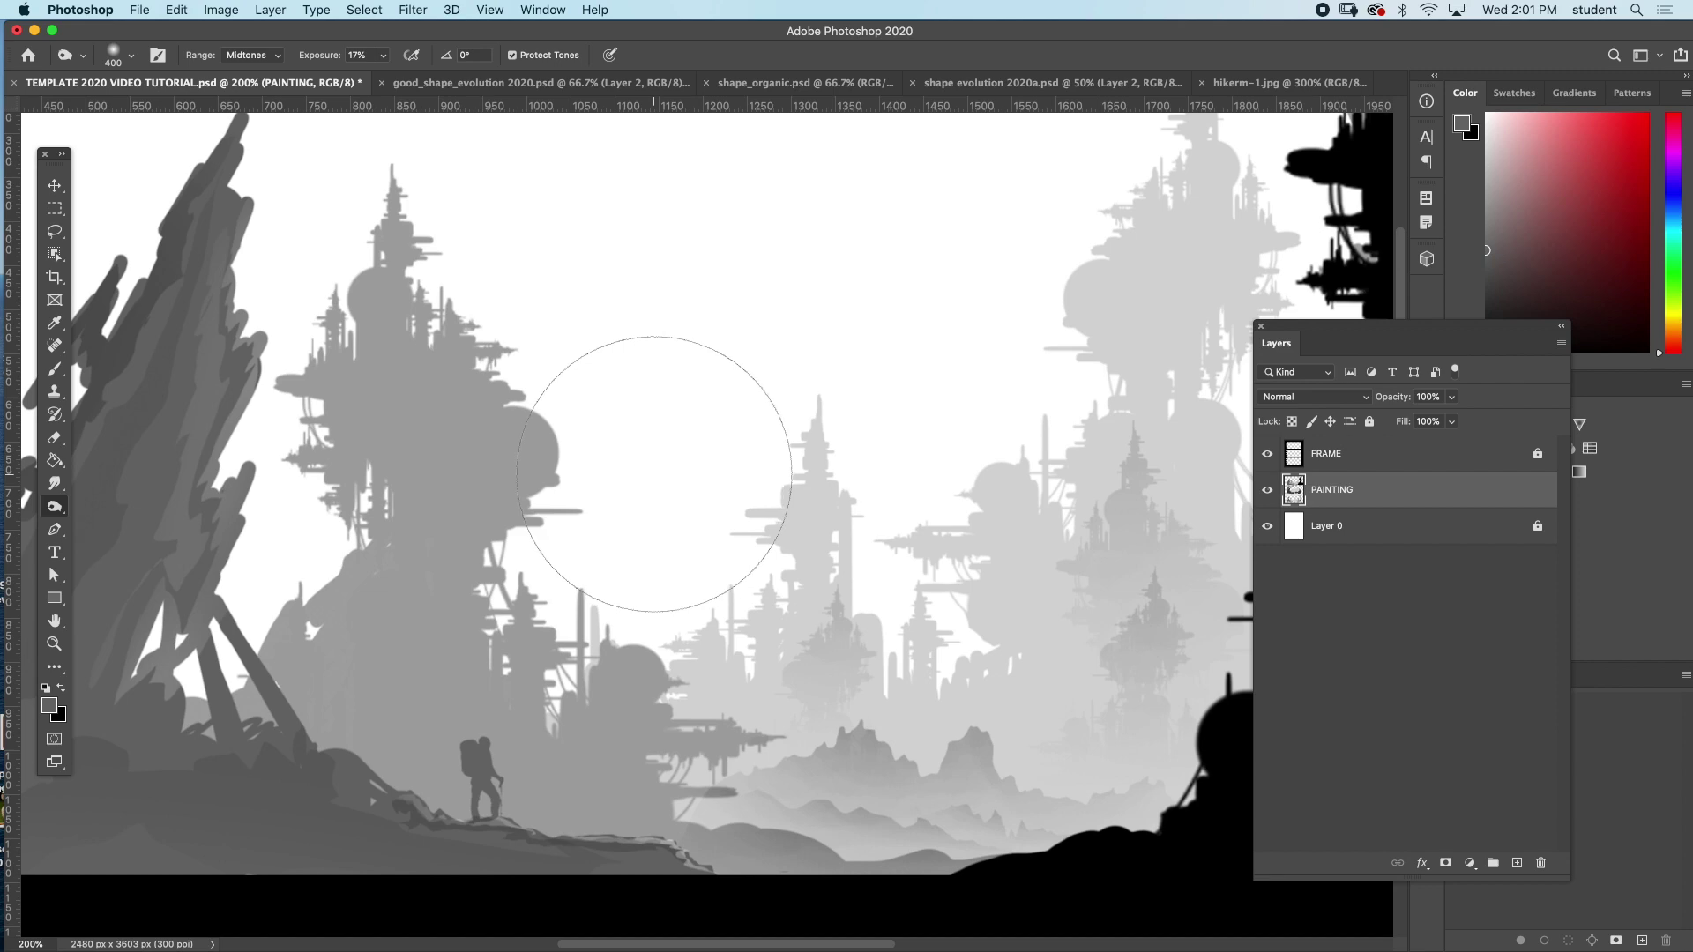
mouse_move(1271, 332)
mouse_down()
mouse_move(1296, 394)
mouse_move(1266, 387)
mouse_up()
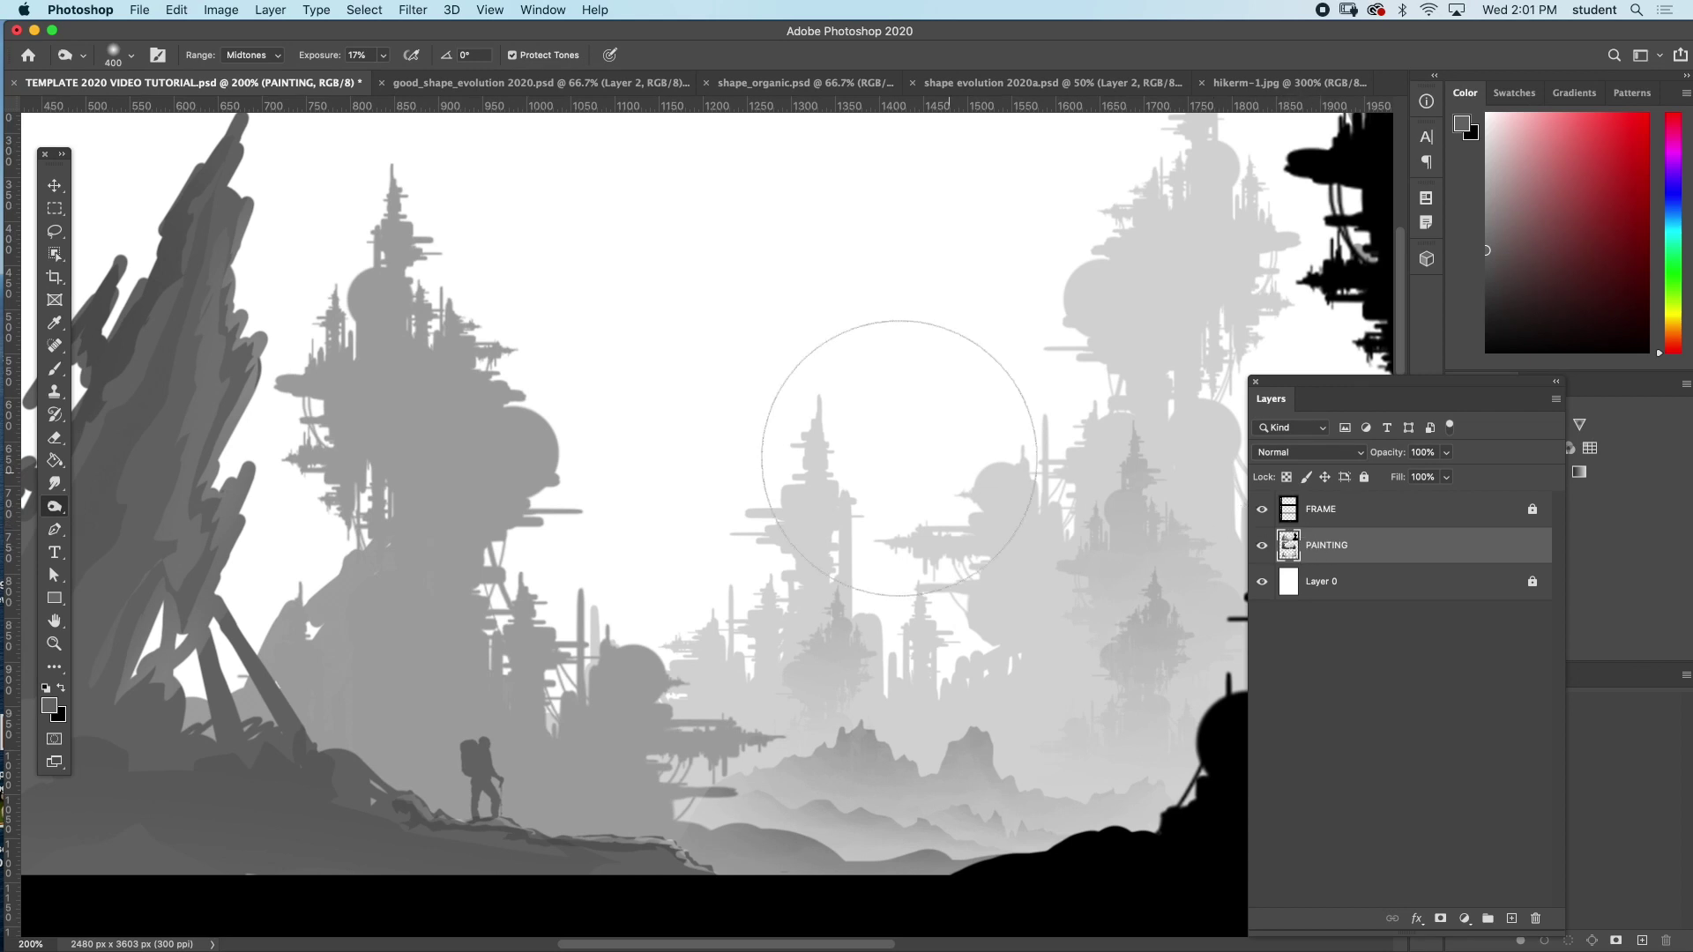
click(54, 369)
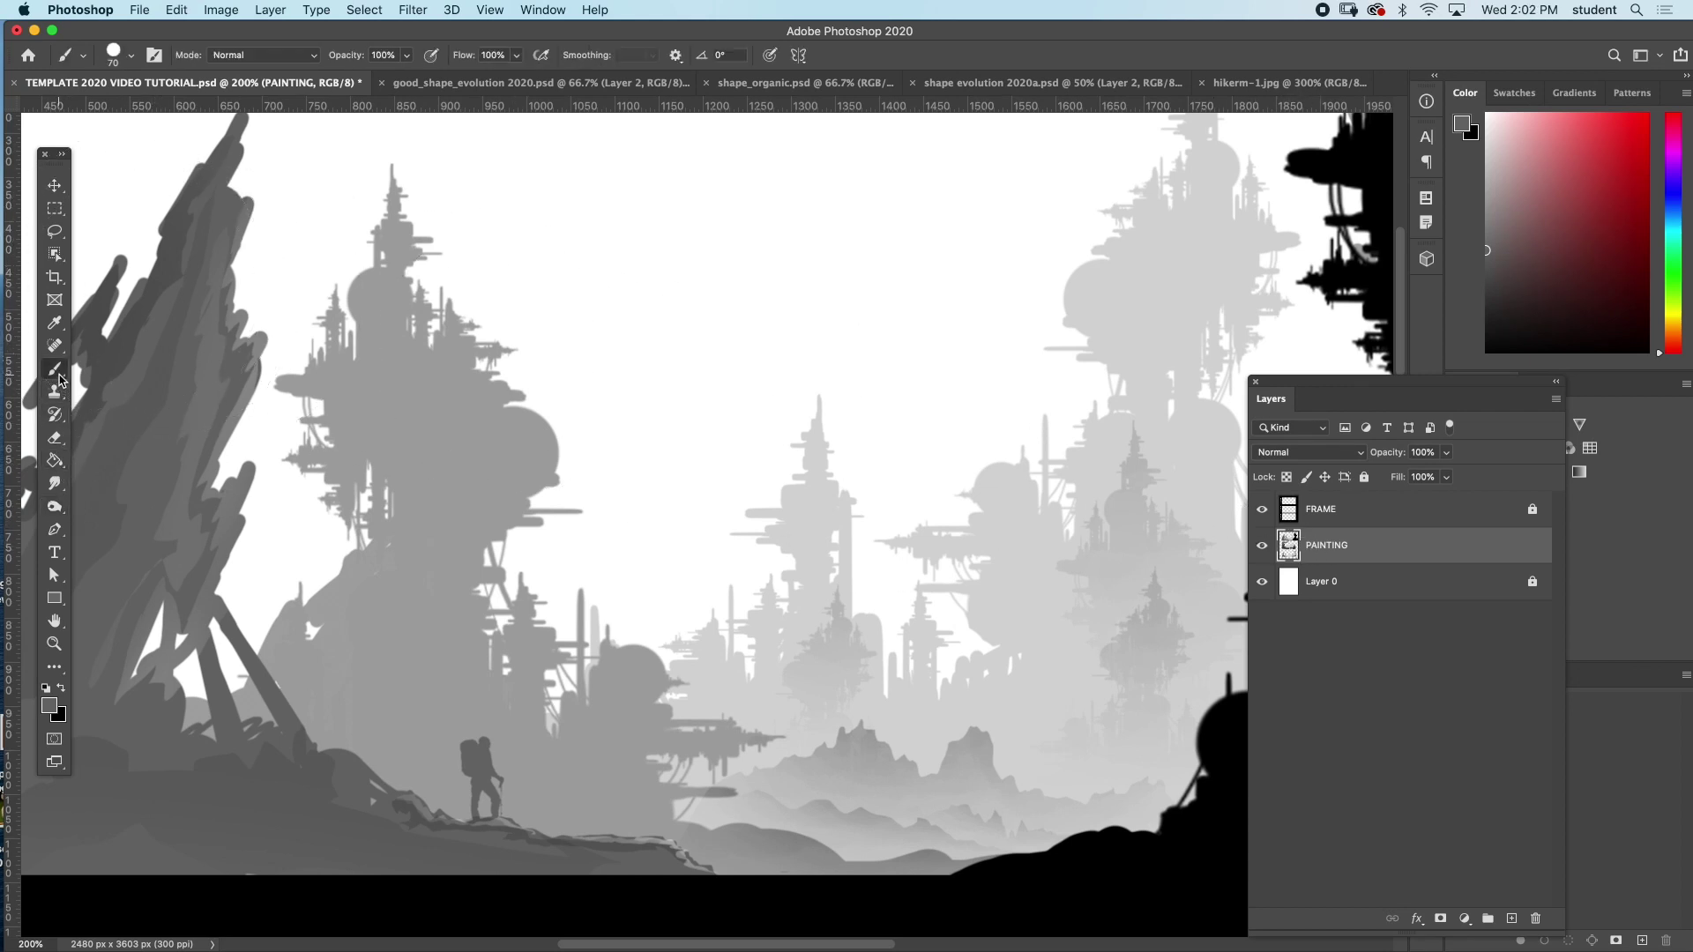
key(bracketright)
key(bracketright)
key(bracketright)
key(bracketright)
key(bracketright)
key(bracketright)
key(bracketright)
key(bracketright)
key(bracketright)
key(bracketright)
click(405, 57)
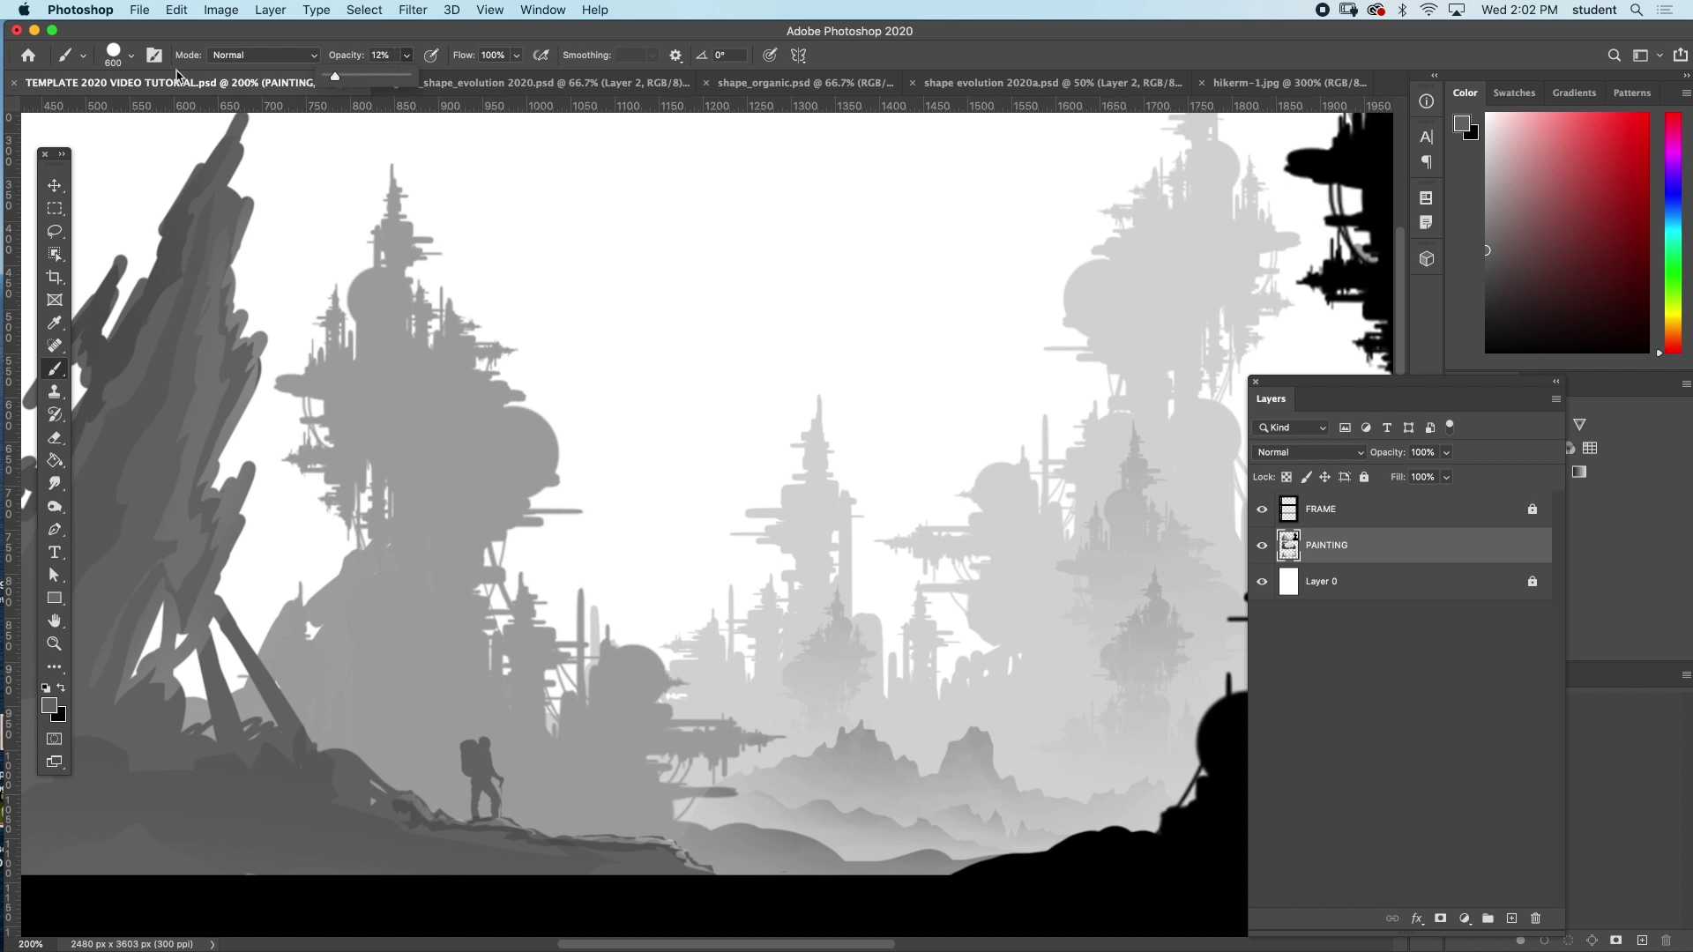
click(132, 58)
drag(213, 151, 169, 152)
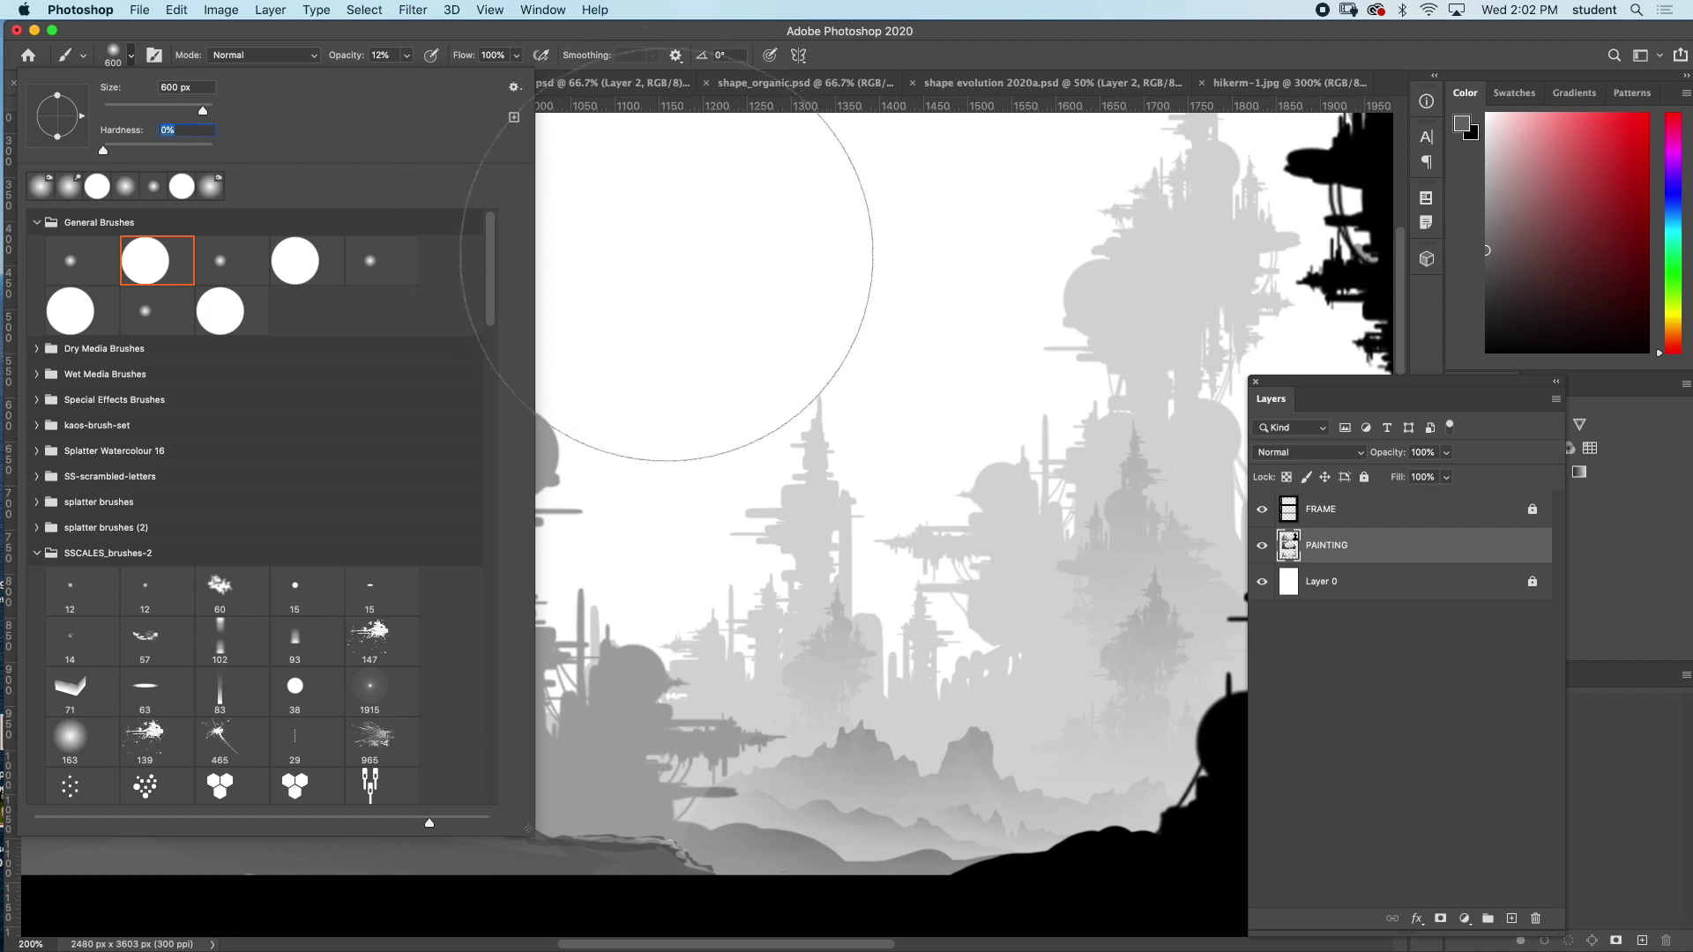
click(666, 258)
key(super+z)
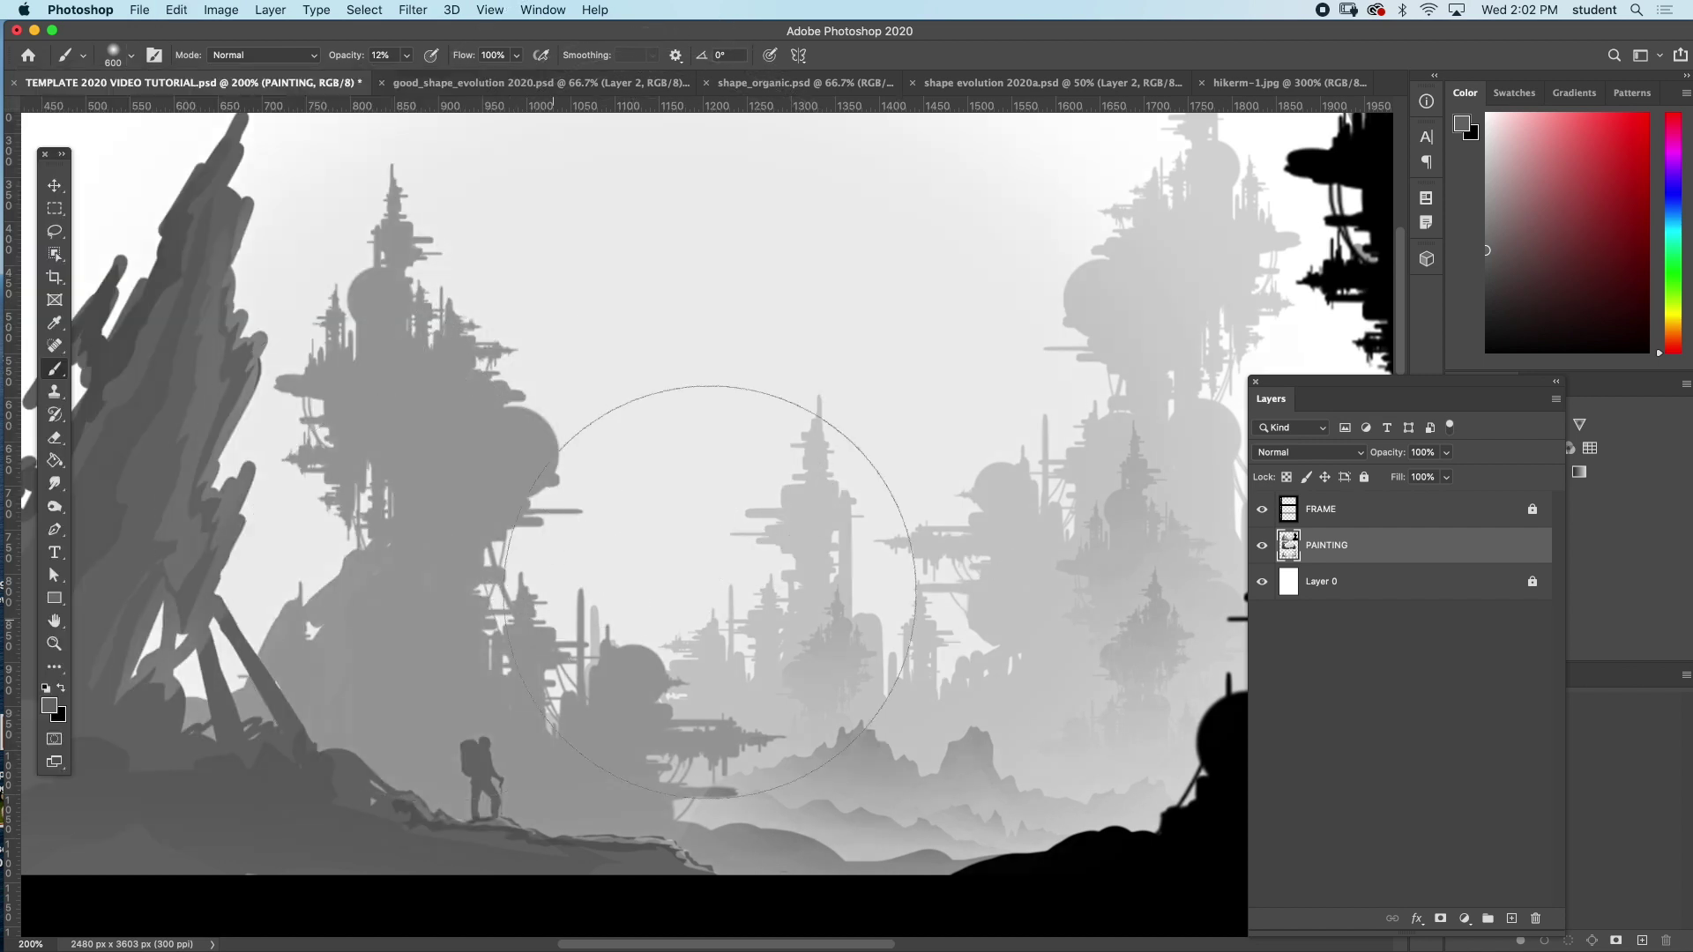
- Make white the foreground color and dab translucent 500 px haze over the gap between the rock spire and the nearest city tower
click(46, 688)
click(60, 690)
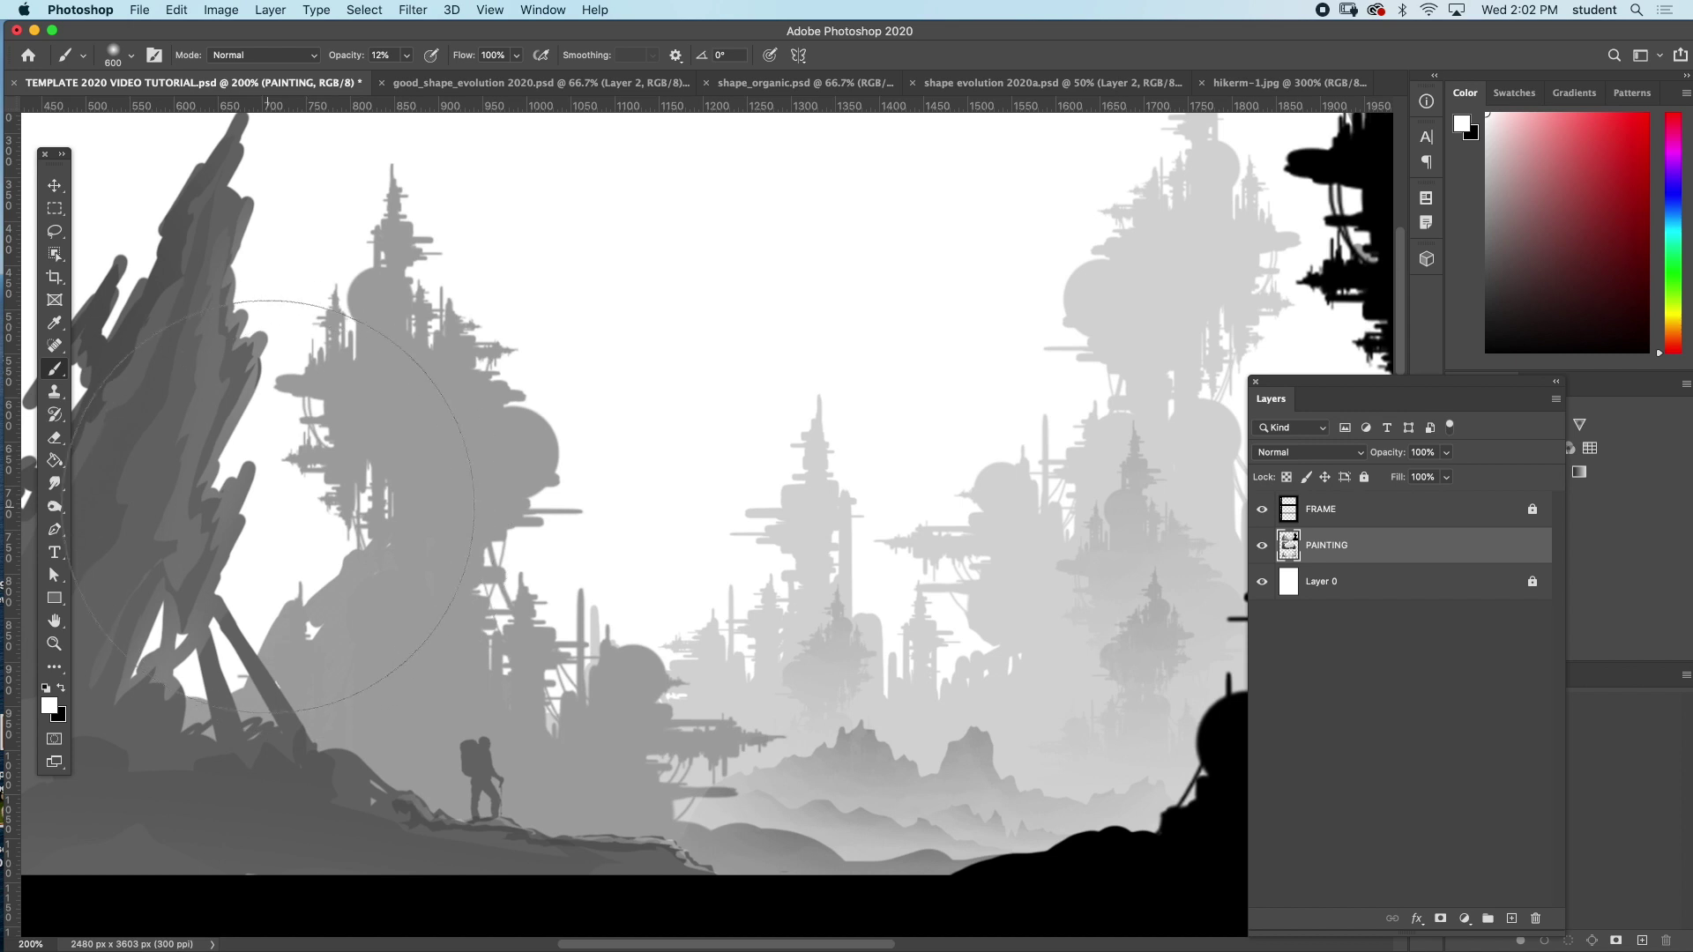
key(bracketleft)
key(bracketleft)
click(284, 536)
click(284, 535)
click(284, 535)
click(284, 536)
click(284, 536)
click(284, 536)
click(284, 535)
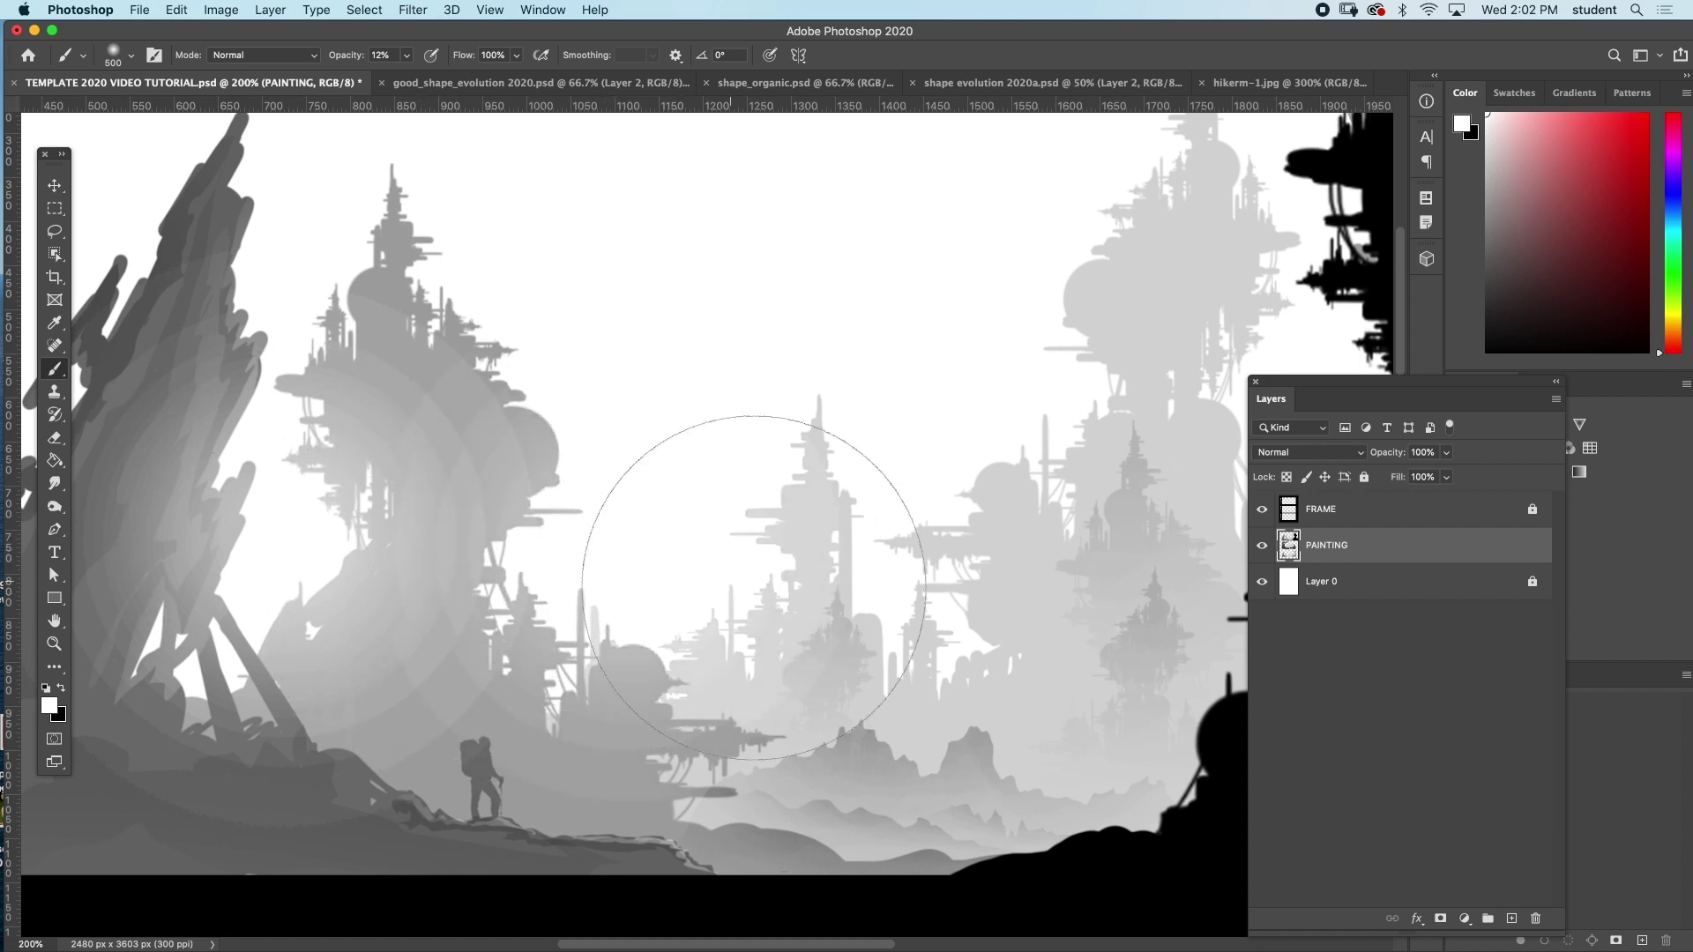
- Reduce the soft white brush to 250 px and dab faint haze over the distant central tower
drag(925, 598, 784, 585)
key(bracketleft)
key(bracketleft)
key(bracketleft)
key(bracketleft)
key(bracketleft)
key(bracketleft)
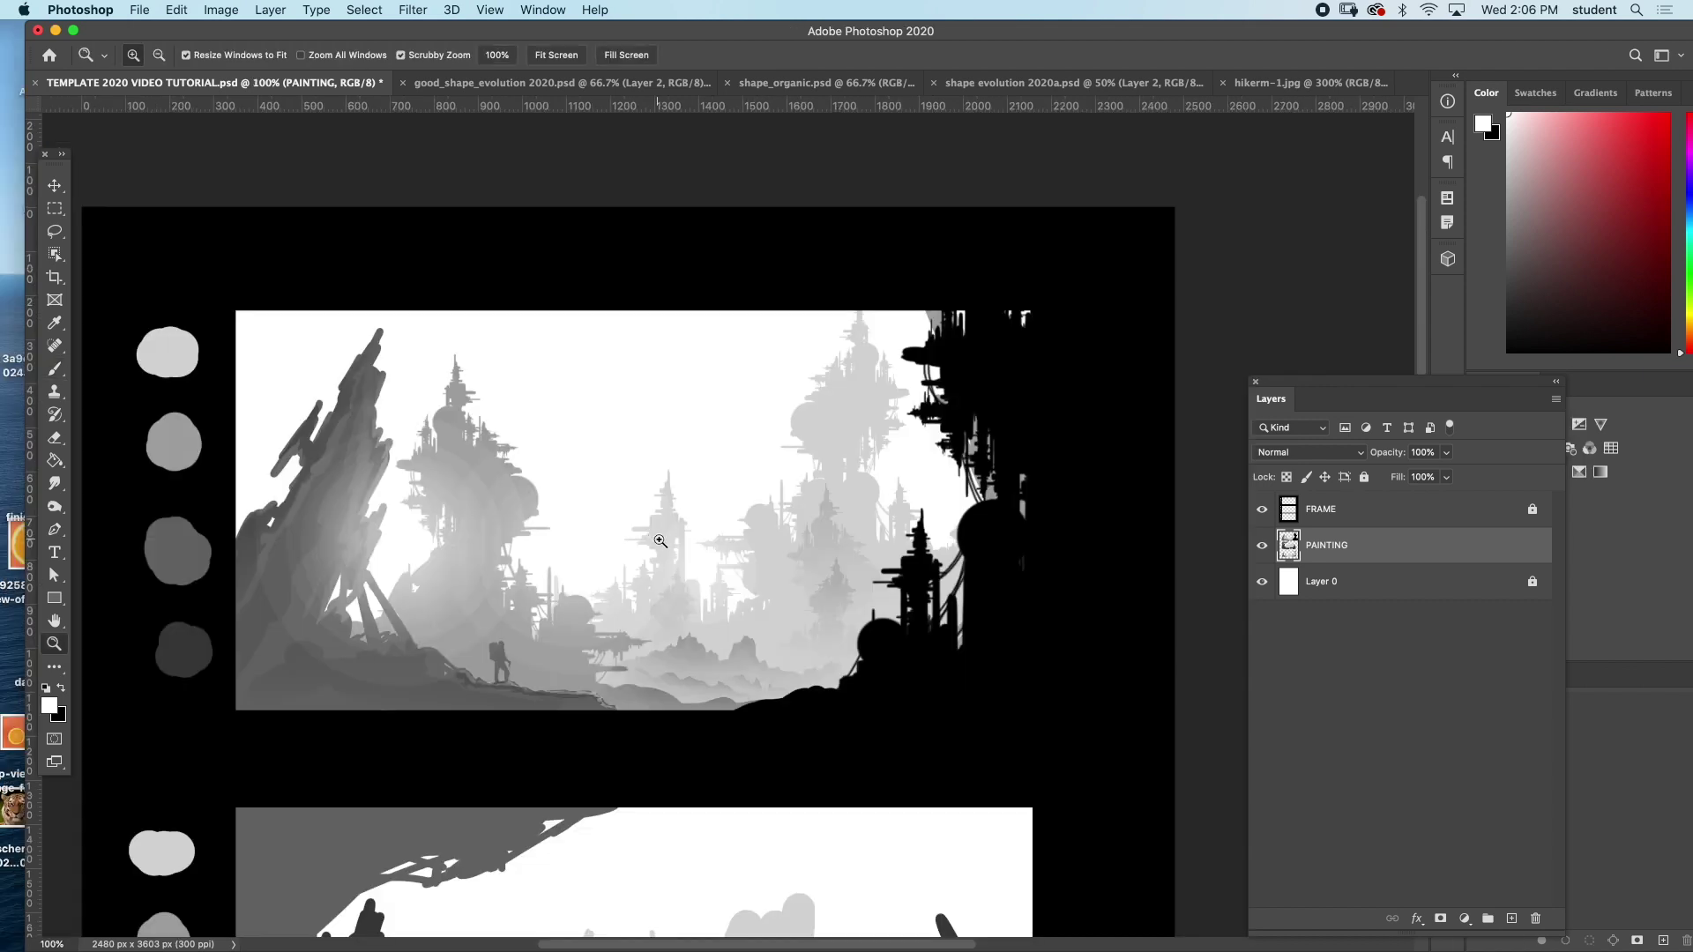
click(667, 548)
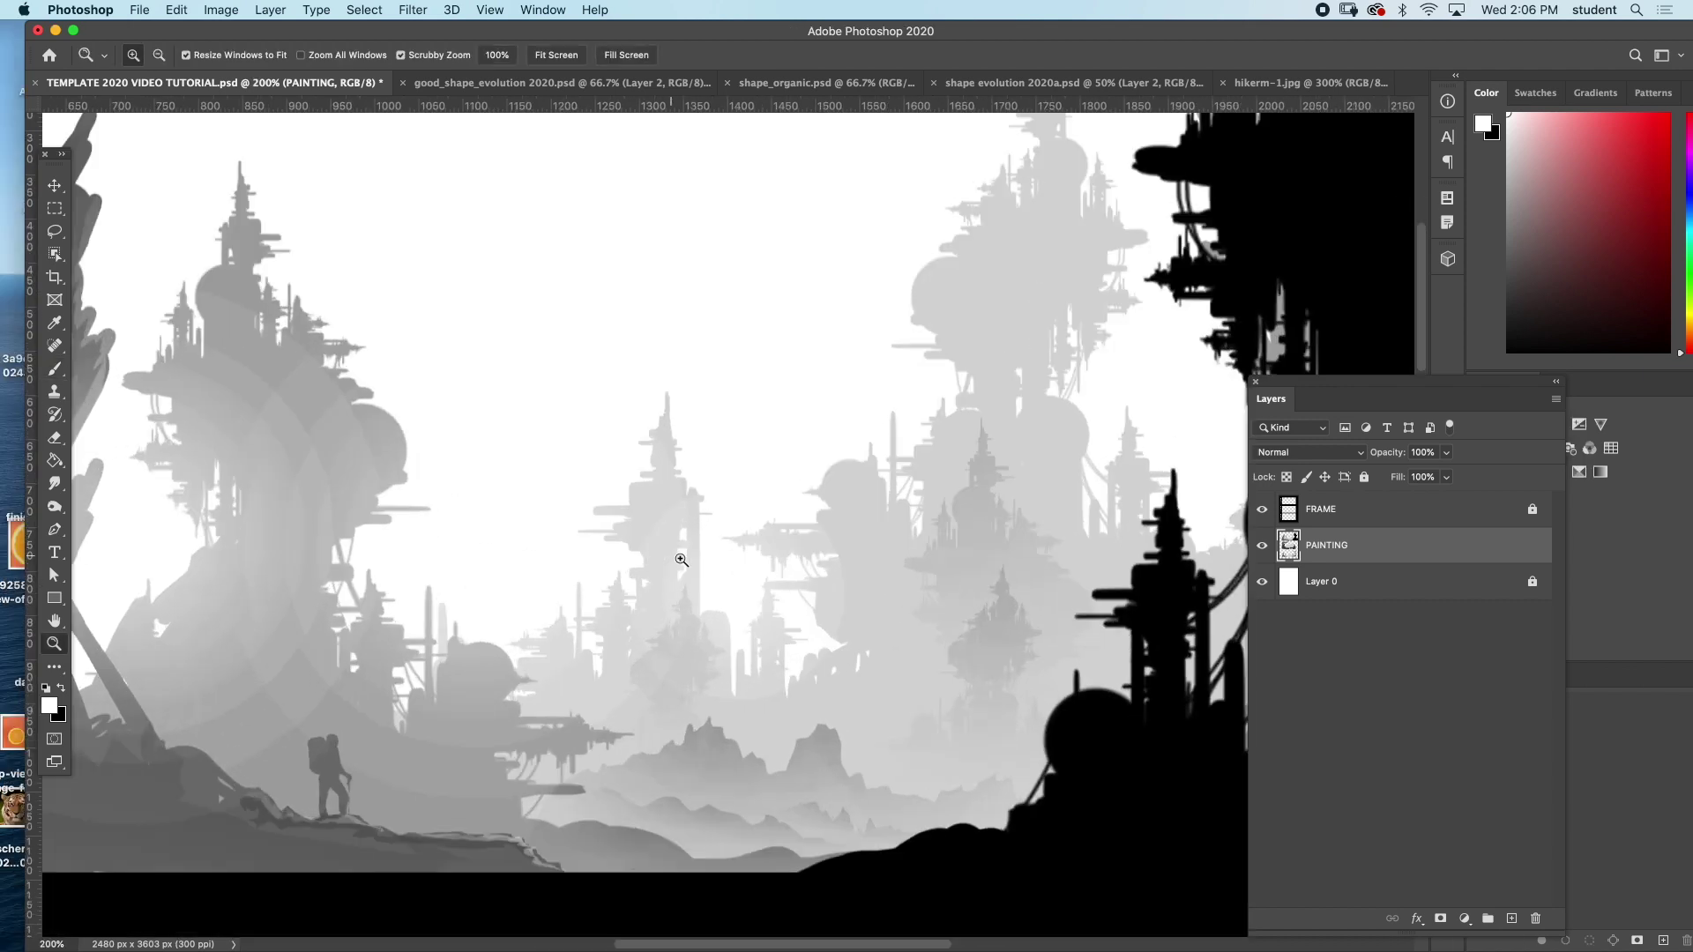
click(702, 561)
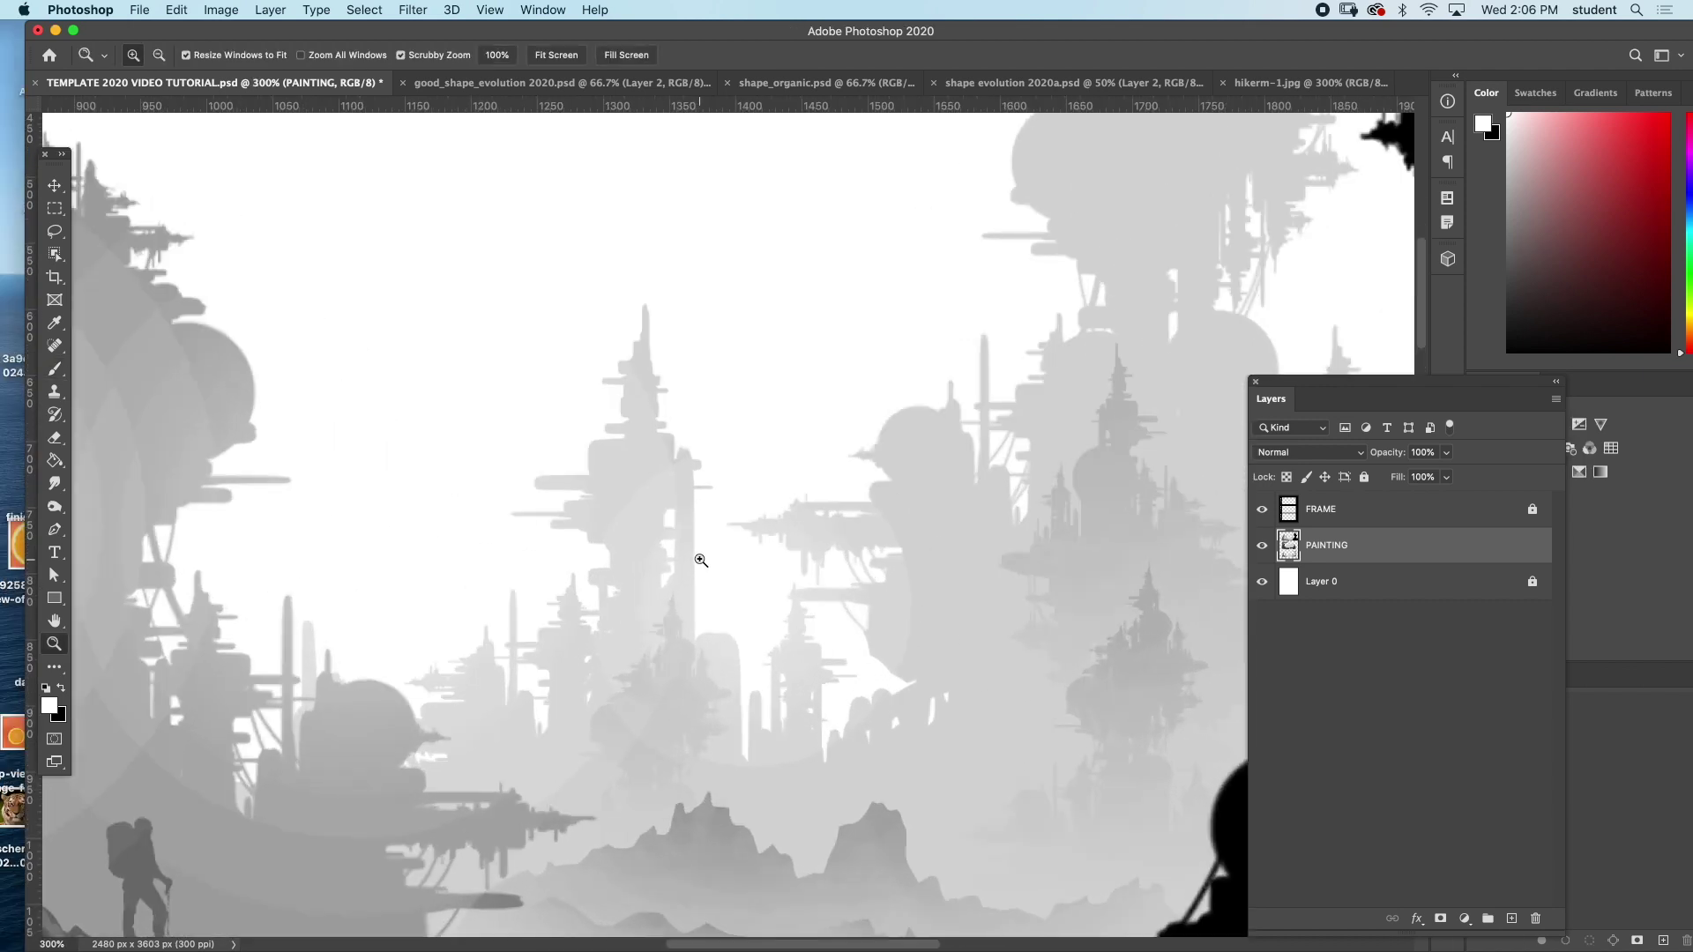
click(55, 374)
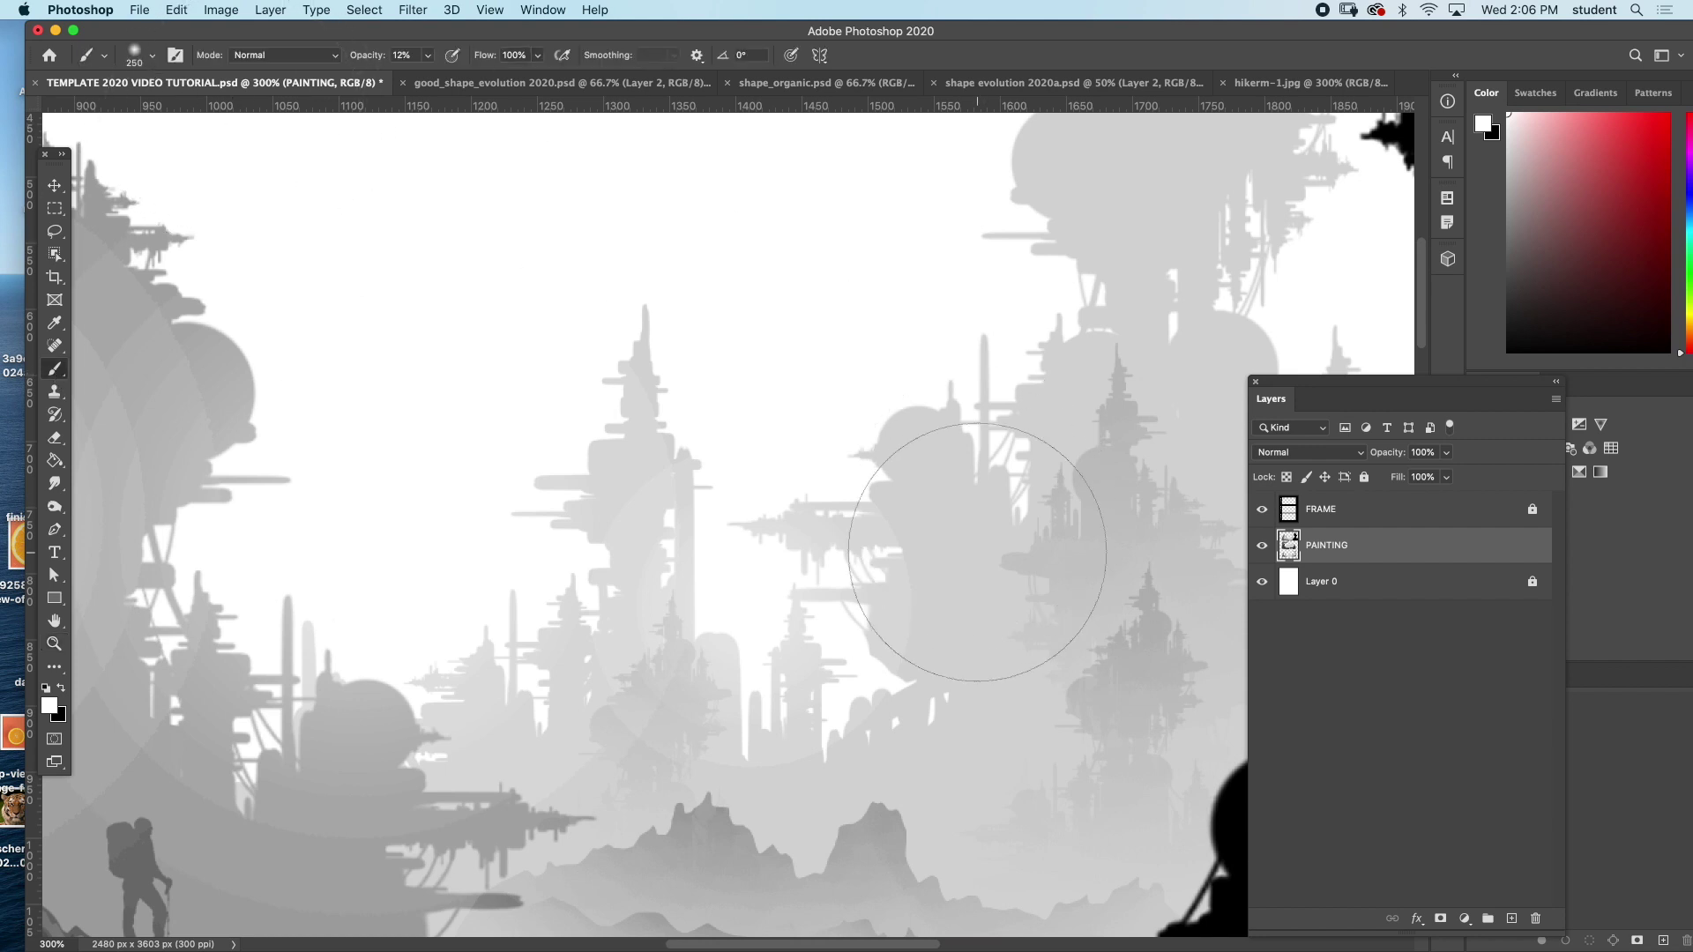
drag(873, 585, 771, 532)
click(658, 544)
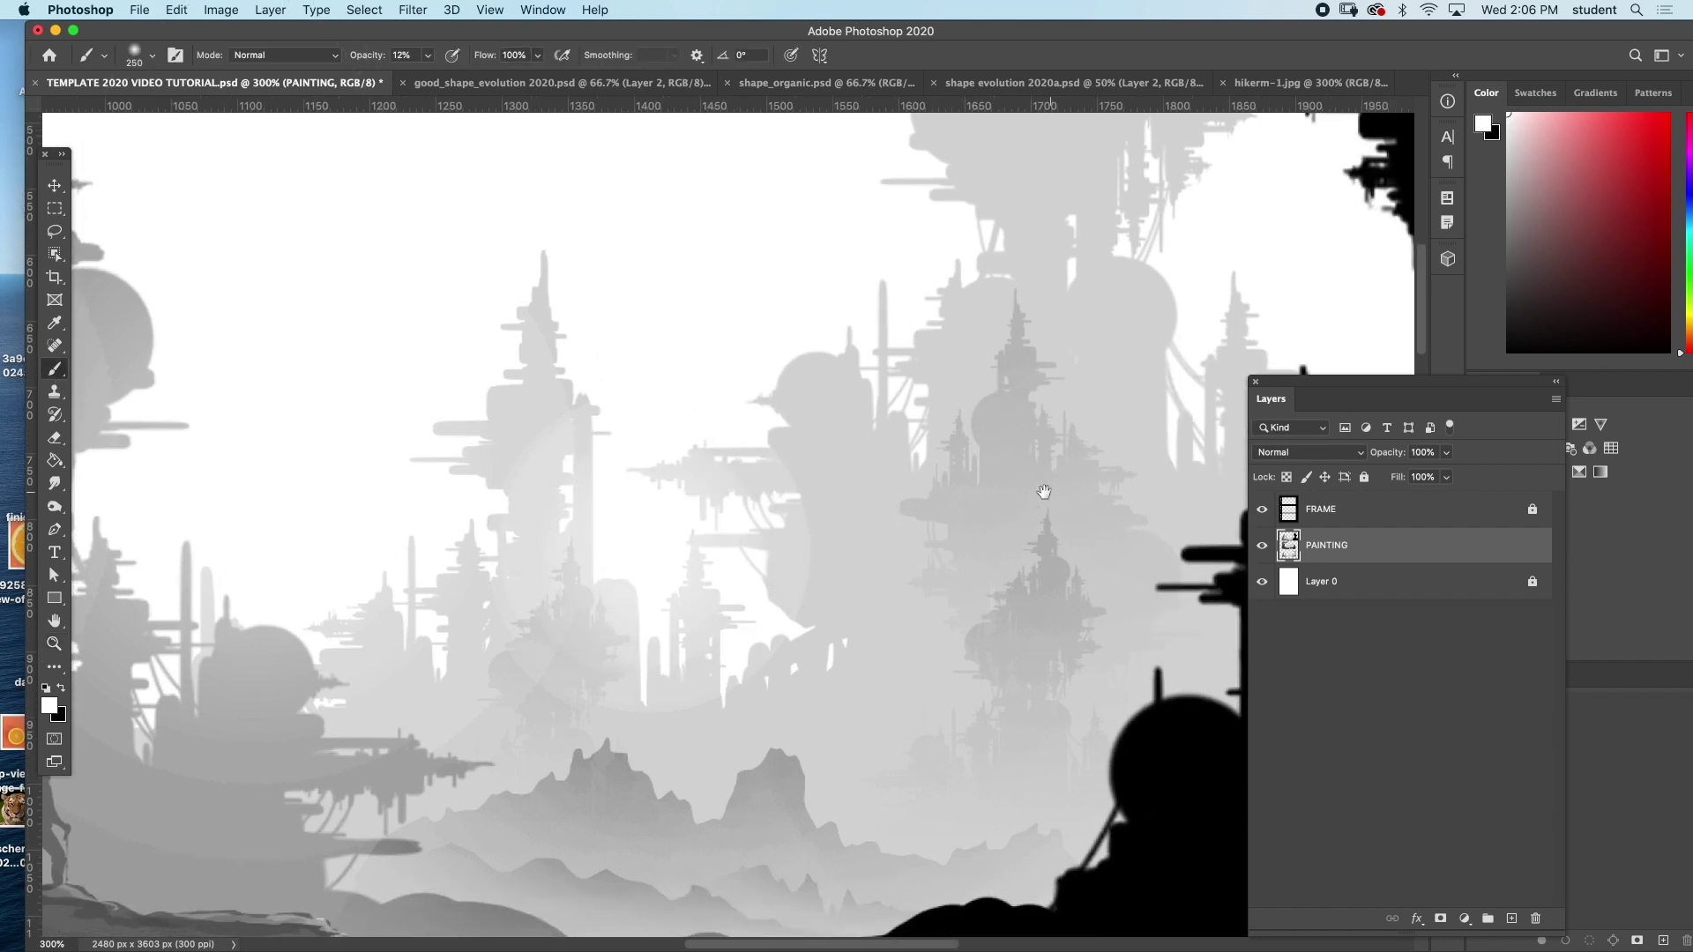
- Enlarge the soft white brush to 600 px and brush haze over the black foreground towers on the painting's right side
drag(1044, 491, 681, 537)
key(bracketright)
key(bracketright)
key(bracketright)
key(bracketright)
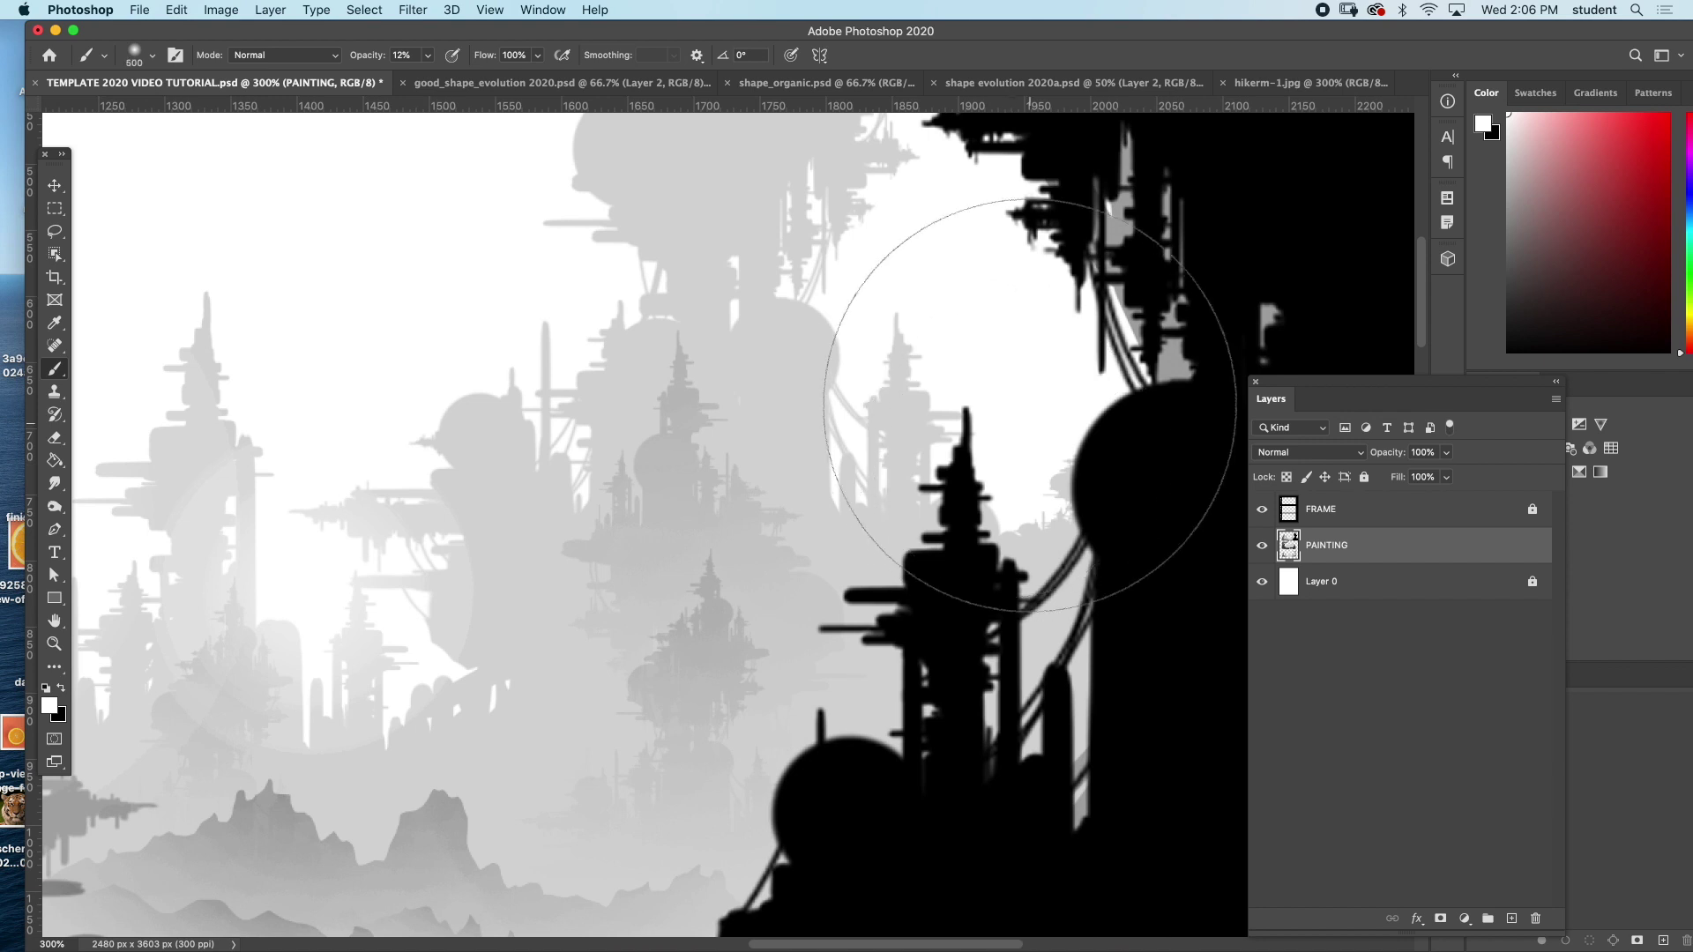
drag(945, 422, 942, 439)
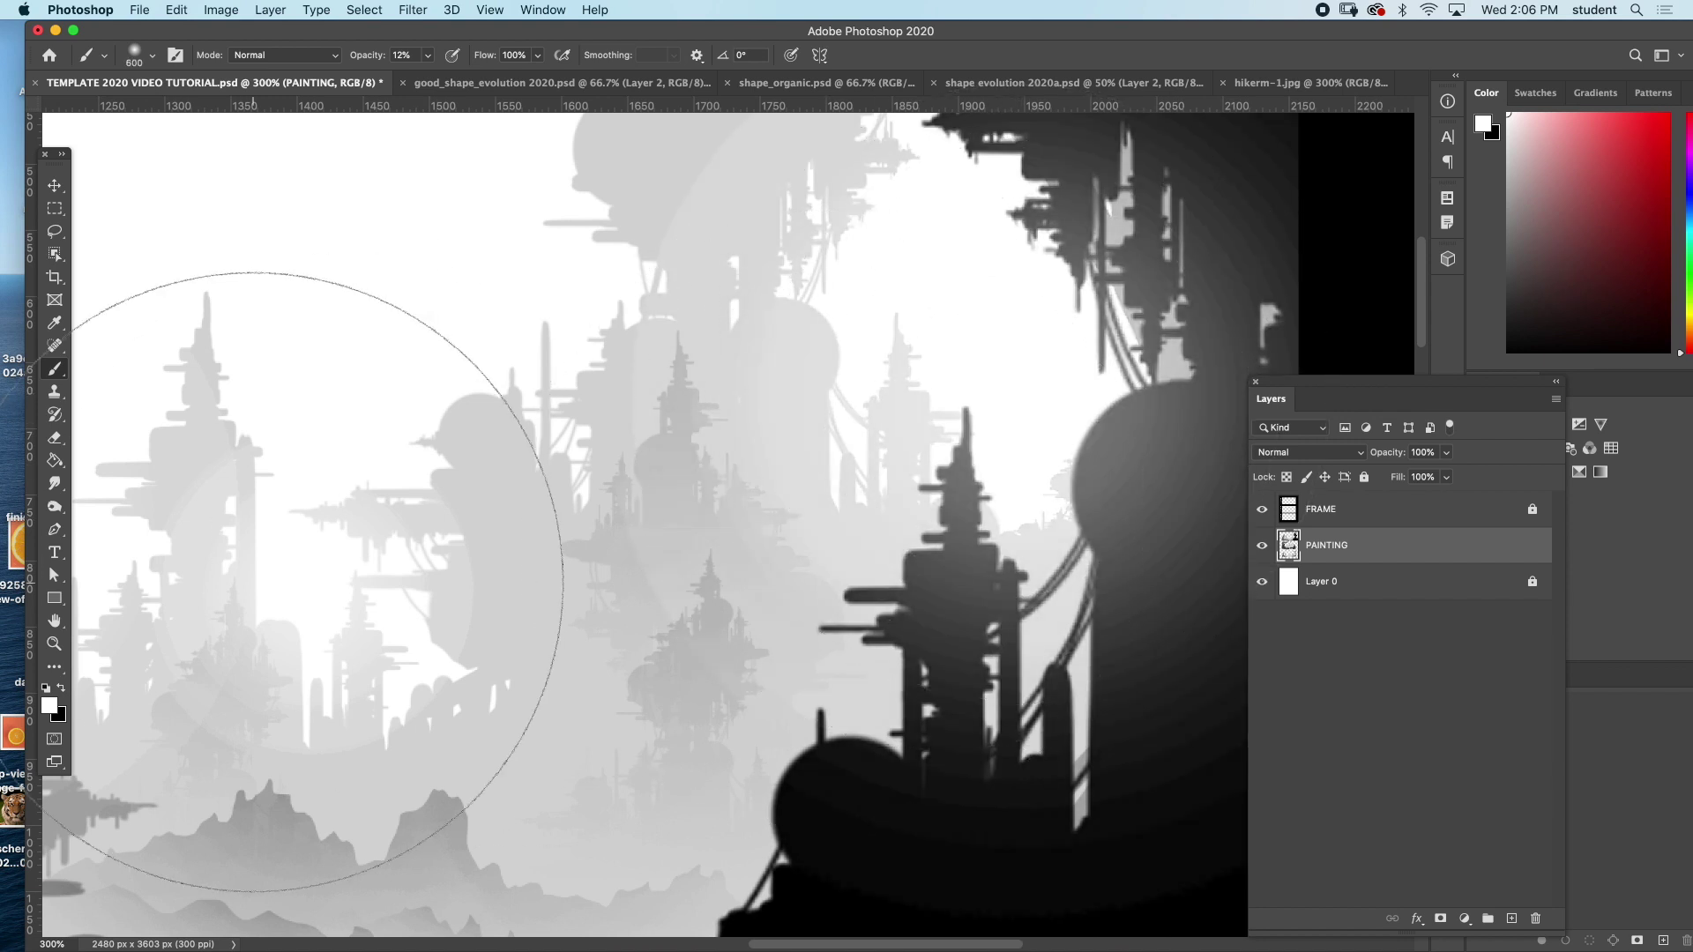
click(56, 645)
alt+click(383, 627)
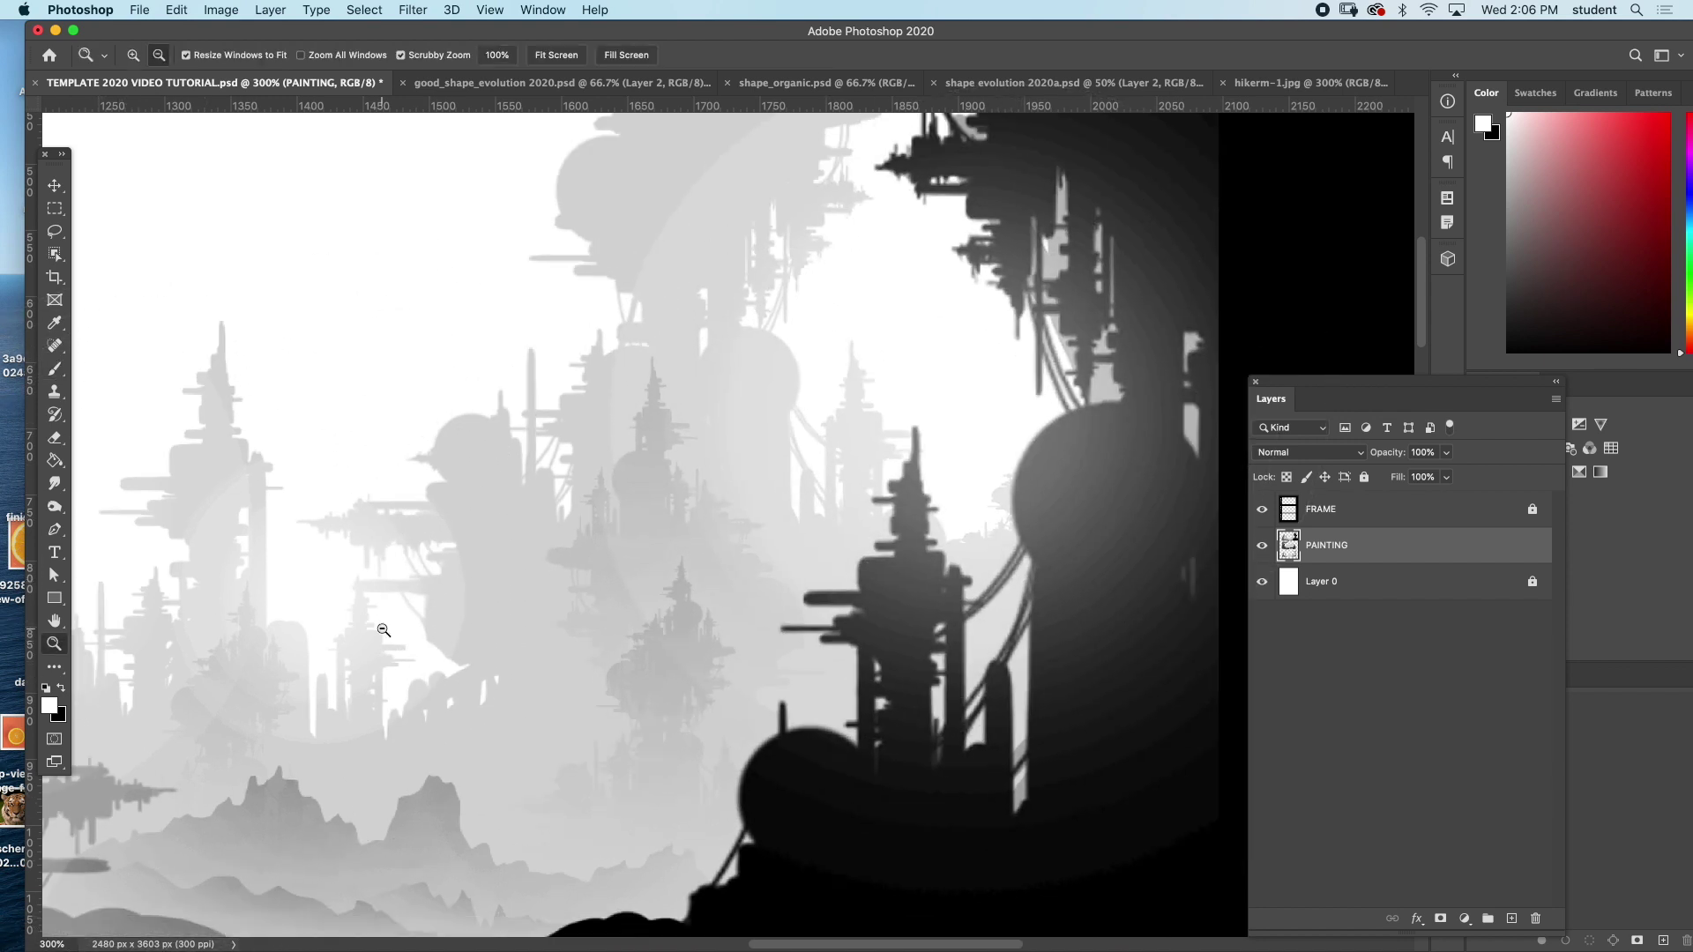
alt+click(384, 627)
drag(435, 602, 800, 567)
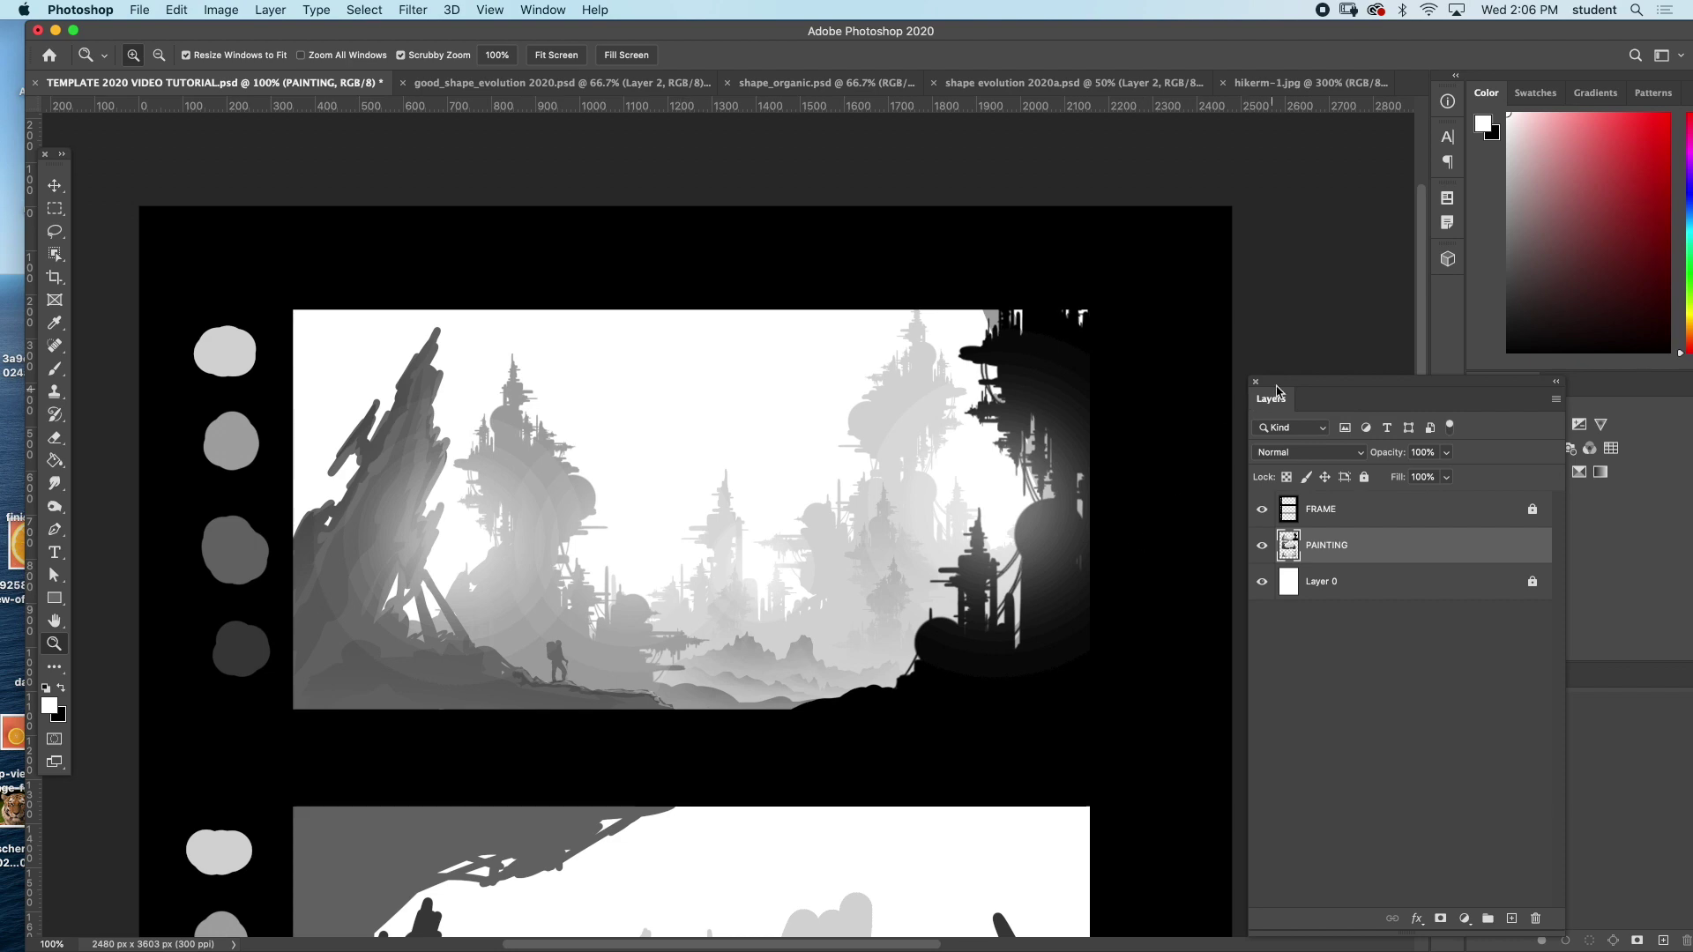
- Colorize the PAINTING layer blue through Hue/Saturation, with hue 209 and saturation 49
drag(1277, 390, 1183, 212)
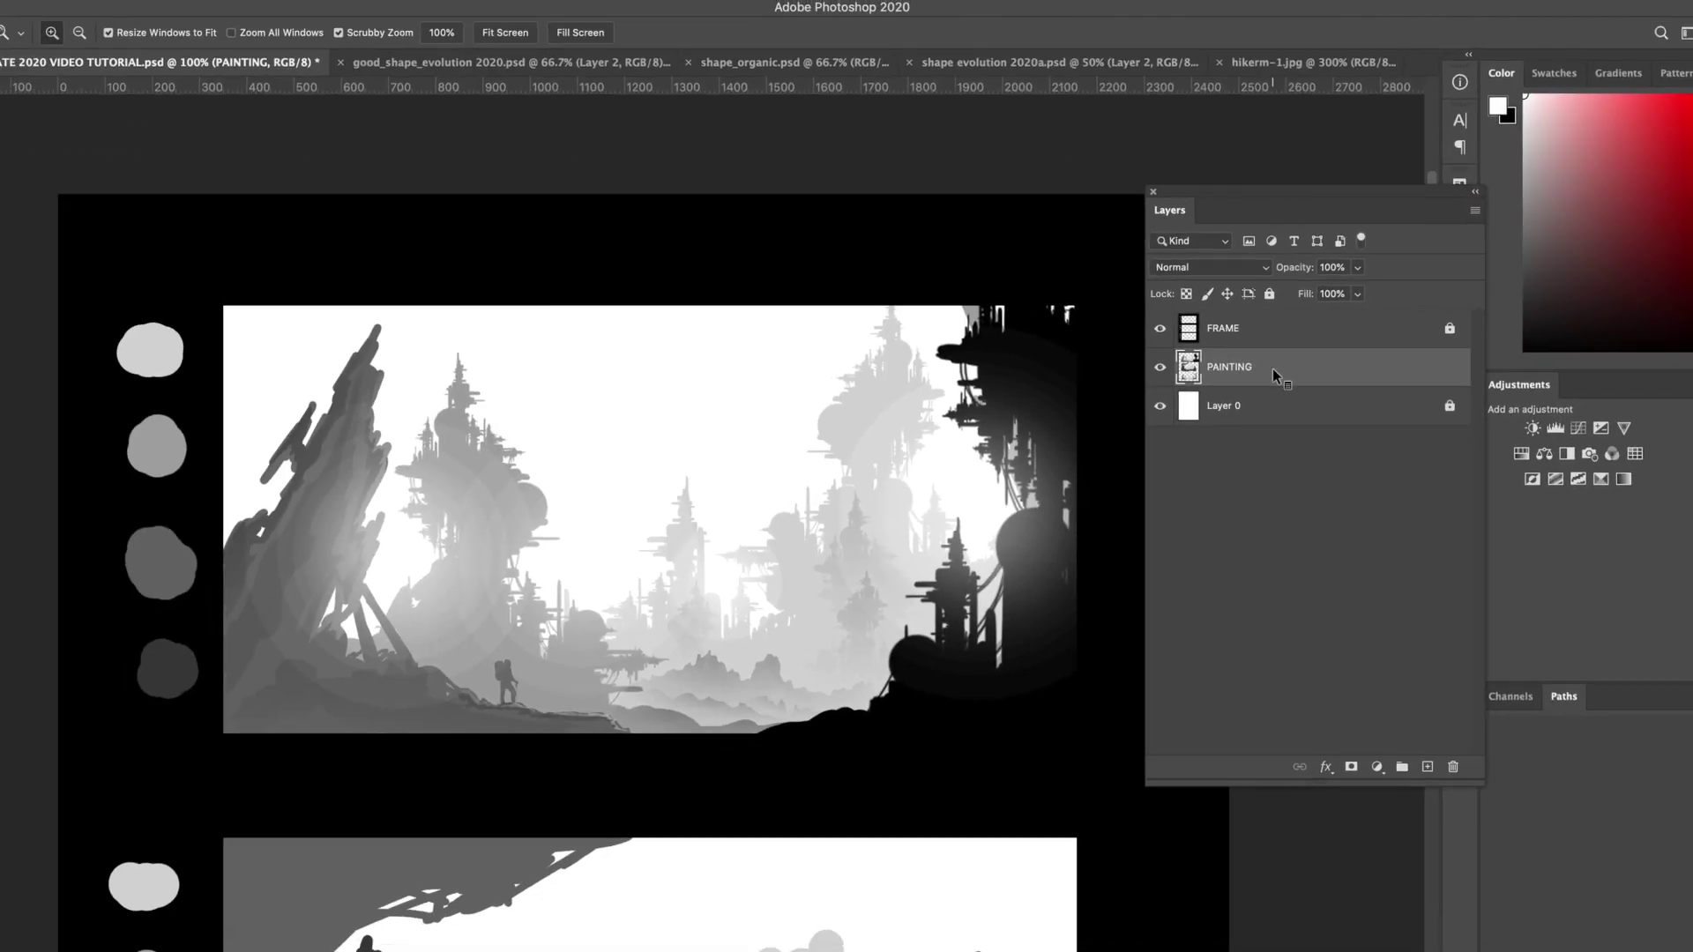
key(super+u)
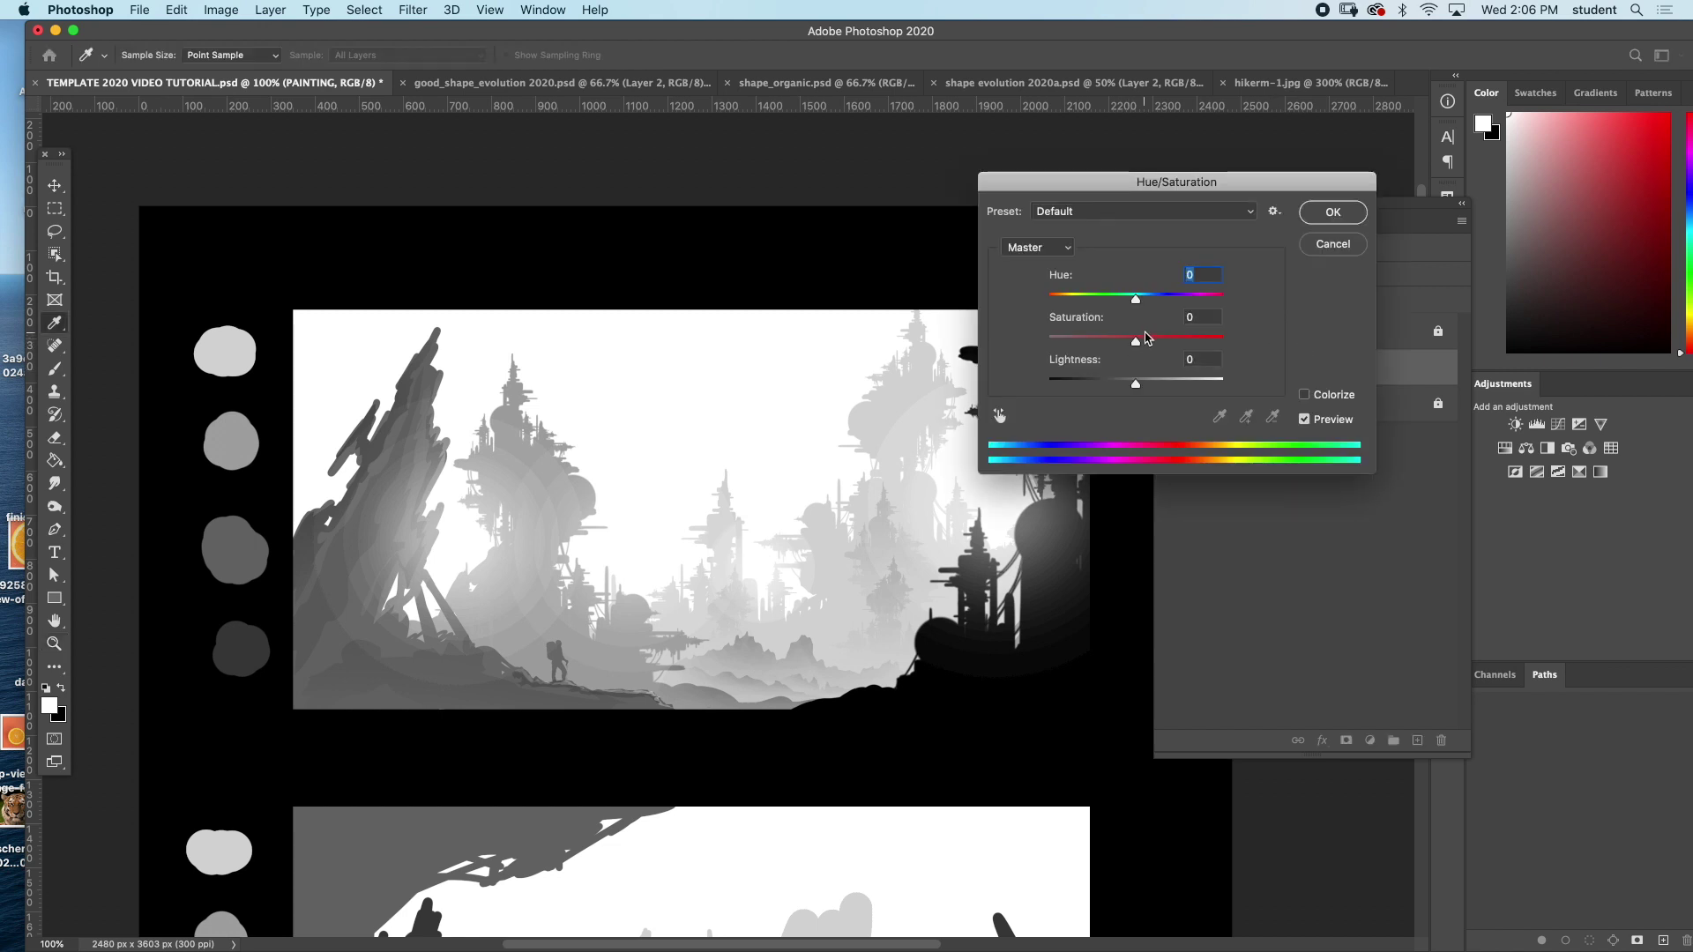
click(1179, 299)
click(1304, 396)
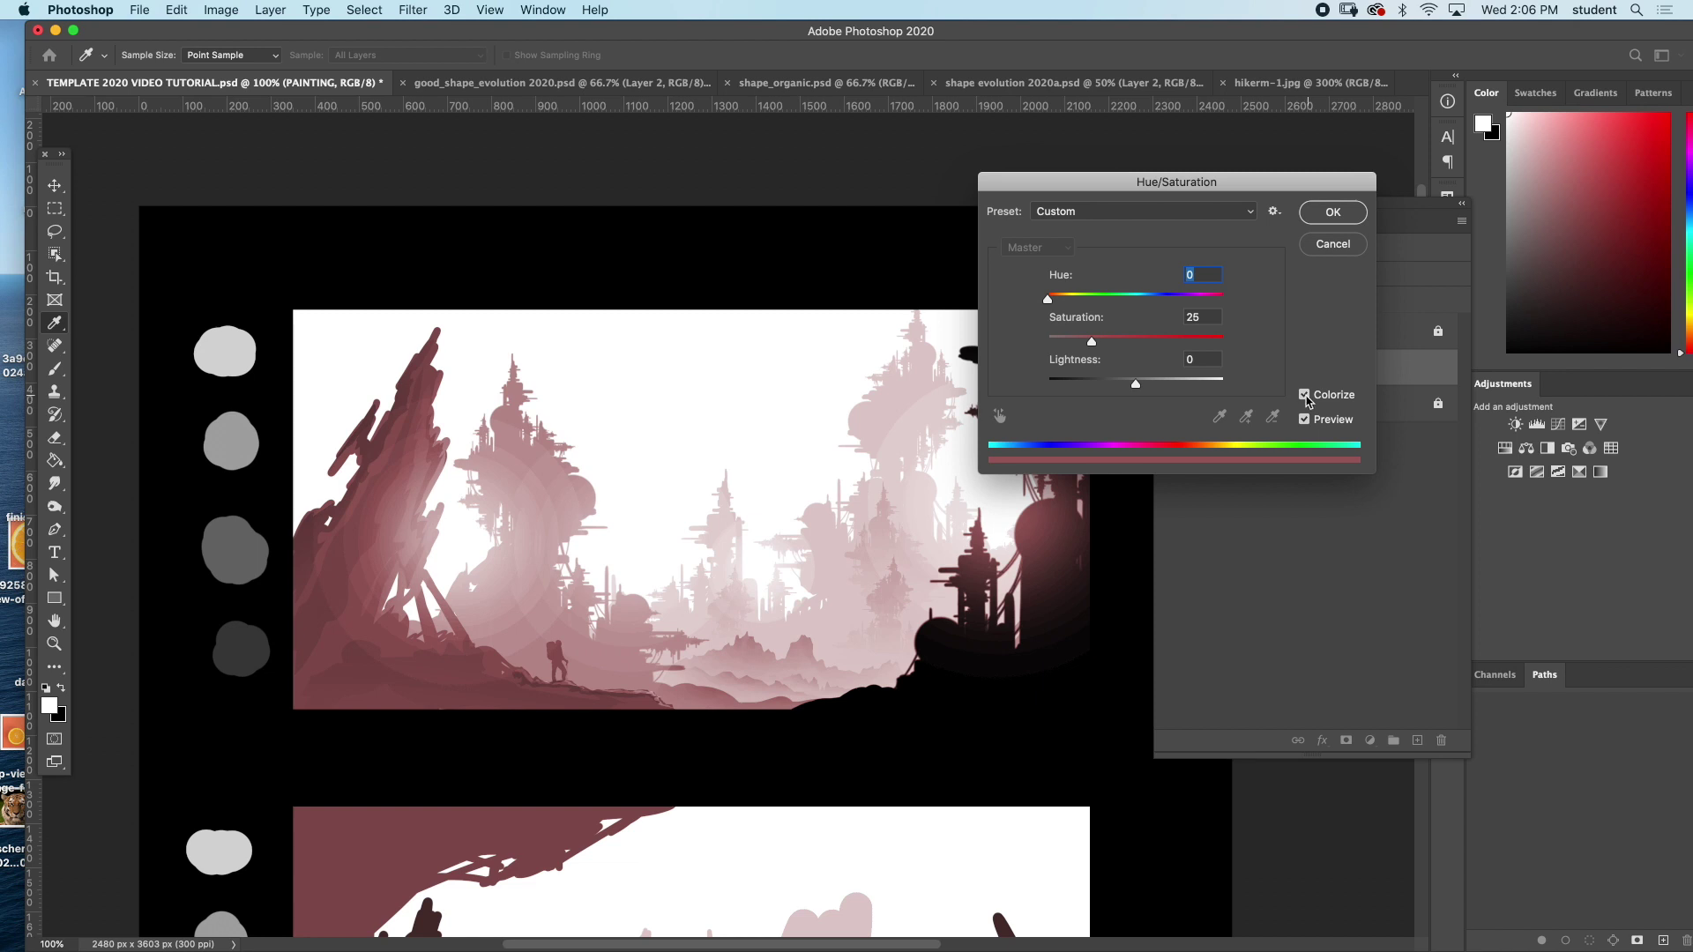
drag(1063, 302, 1138, 341)
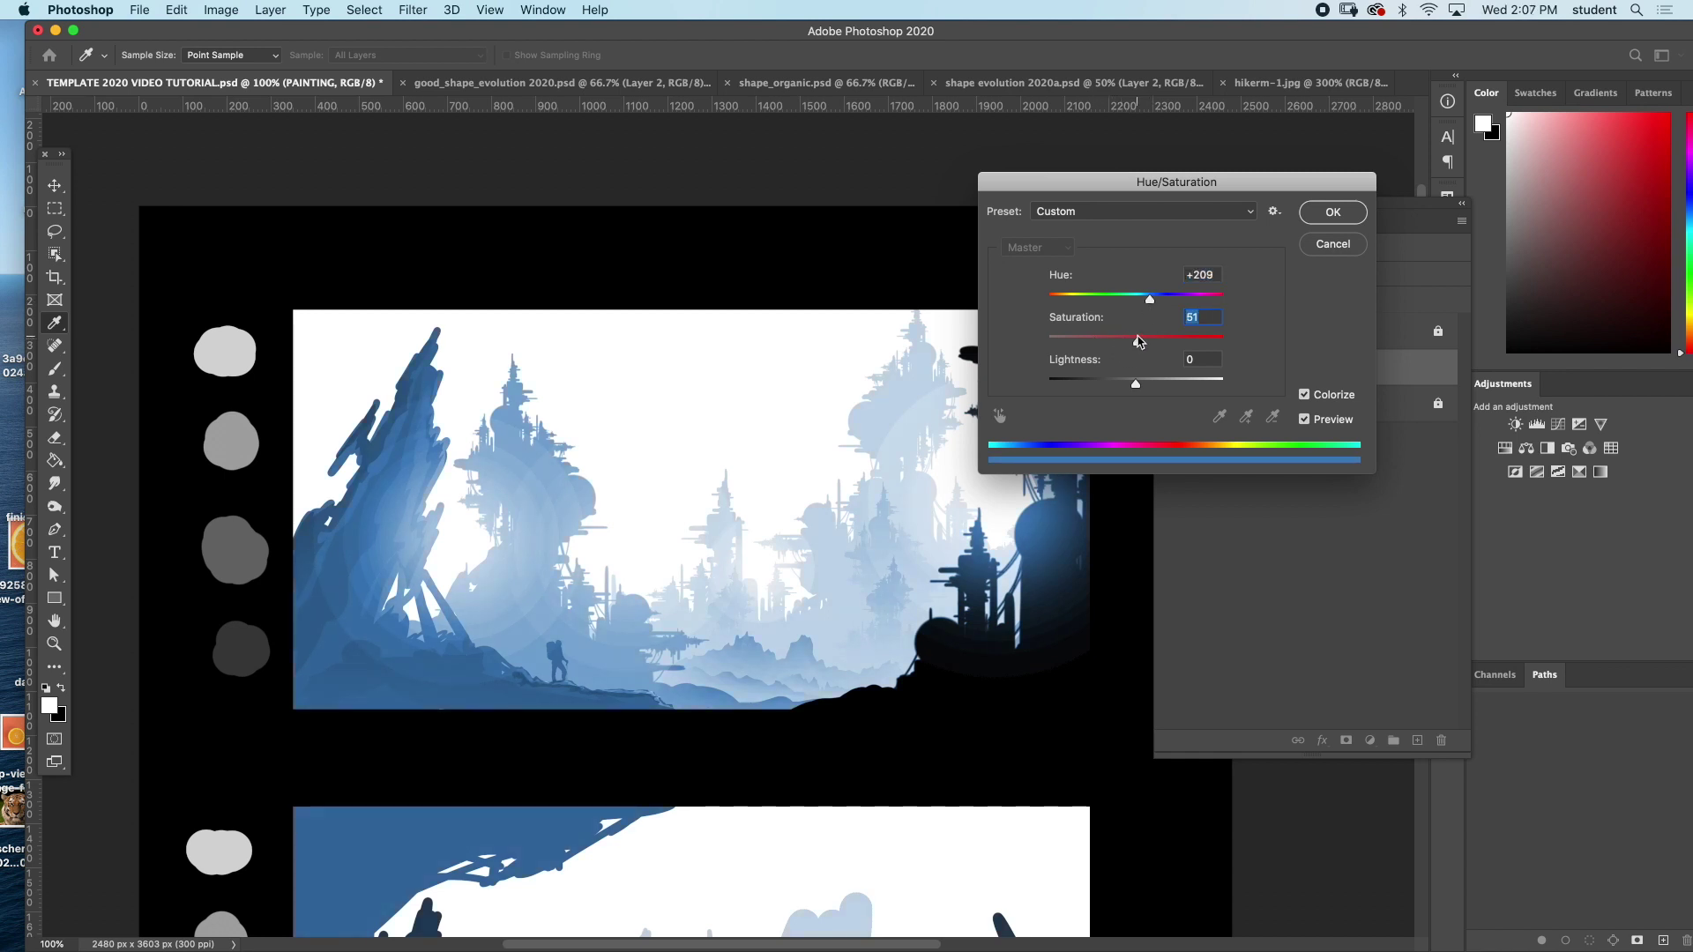
drag(1119, 183, 1189, 180)
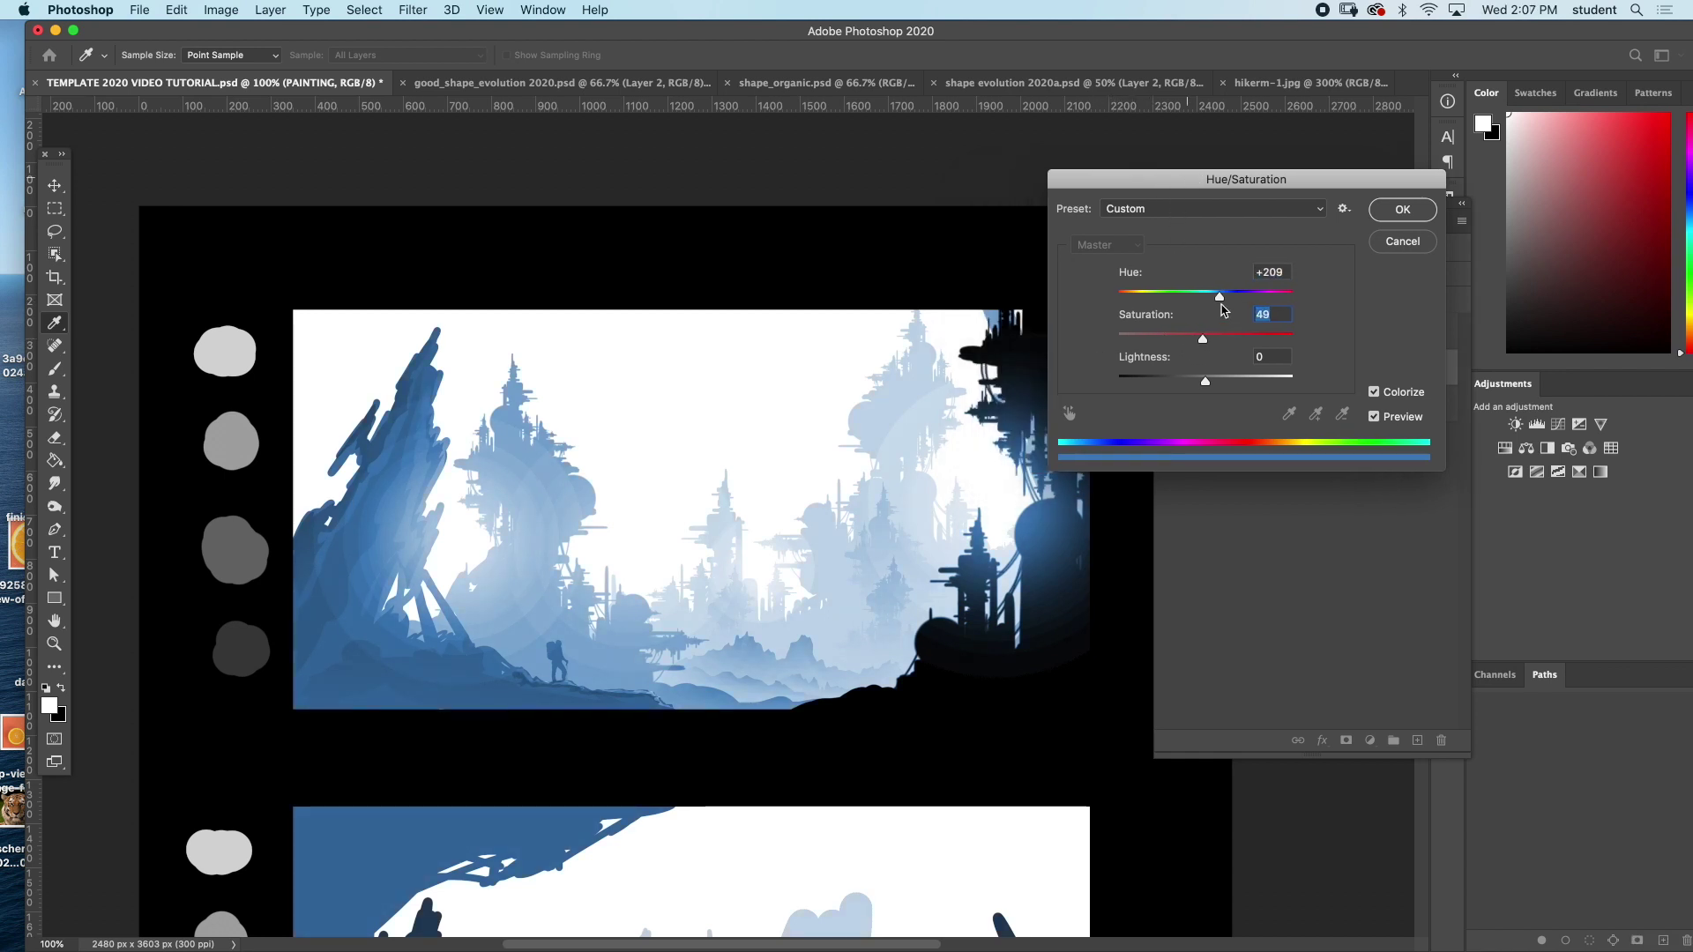
- Change the tint to a warm brown with hue 32, saturation 37 and lightness -12, and apply it
drag(1220, 297, 1135, 295)
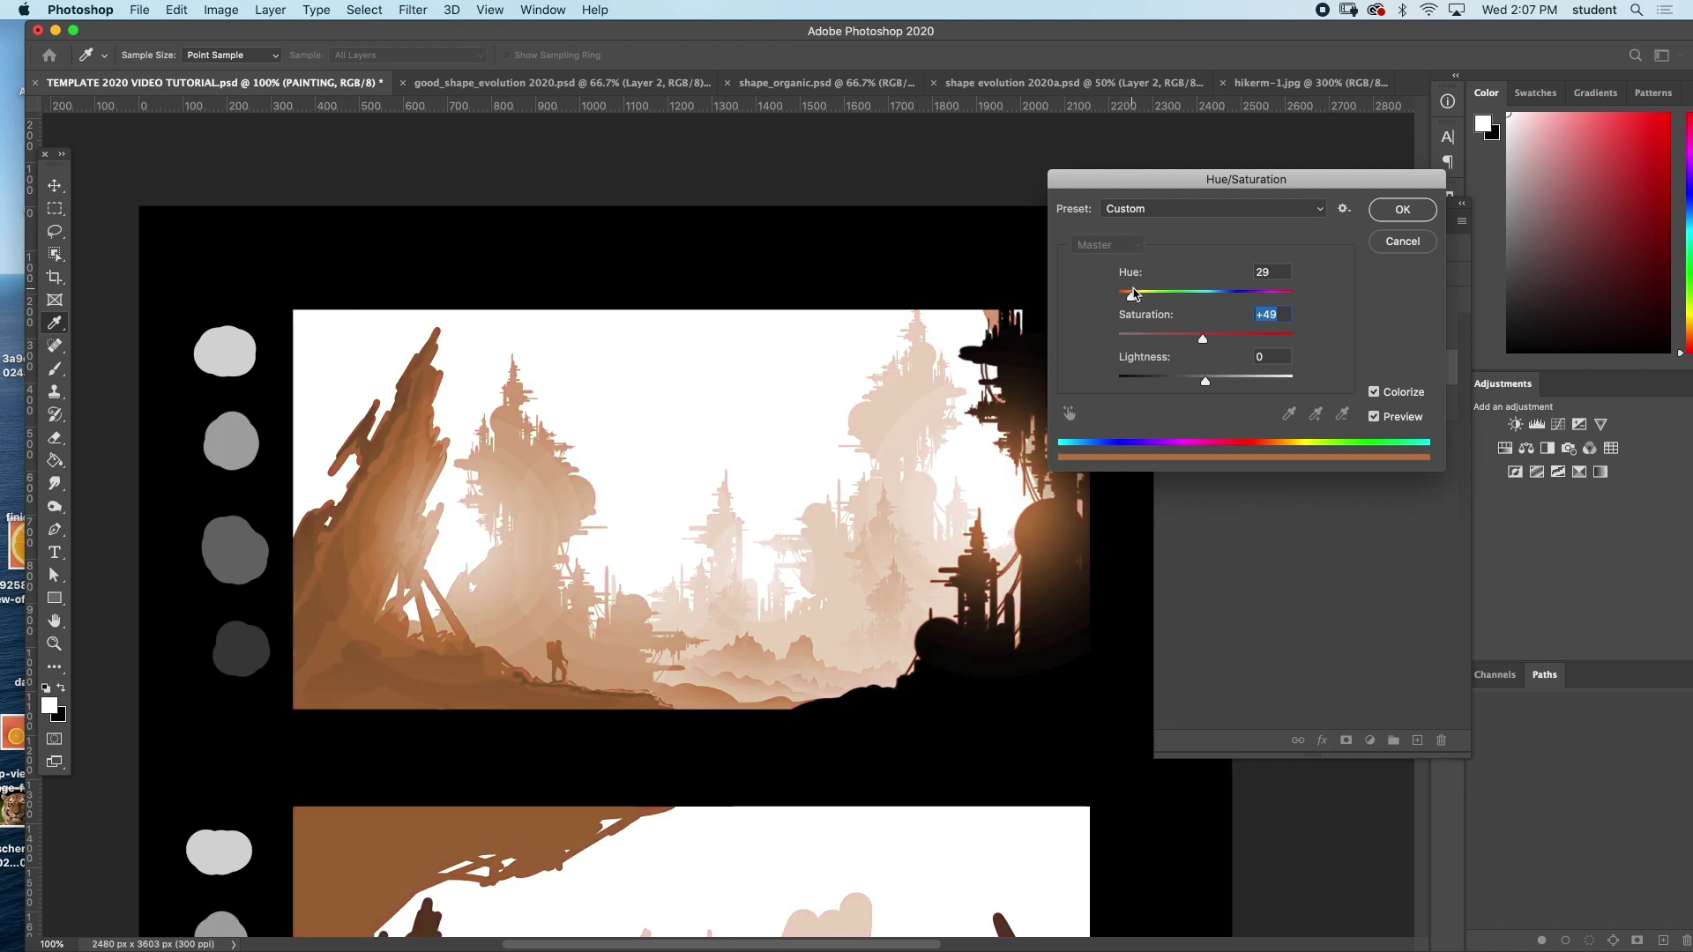
drag(1204, 379, 1196, 381)
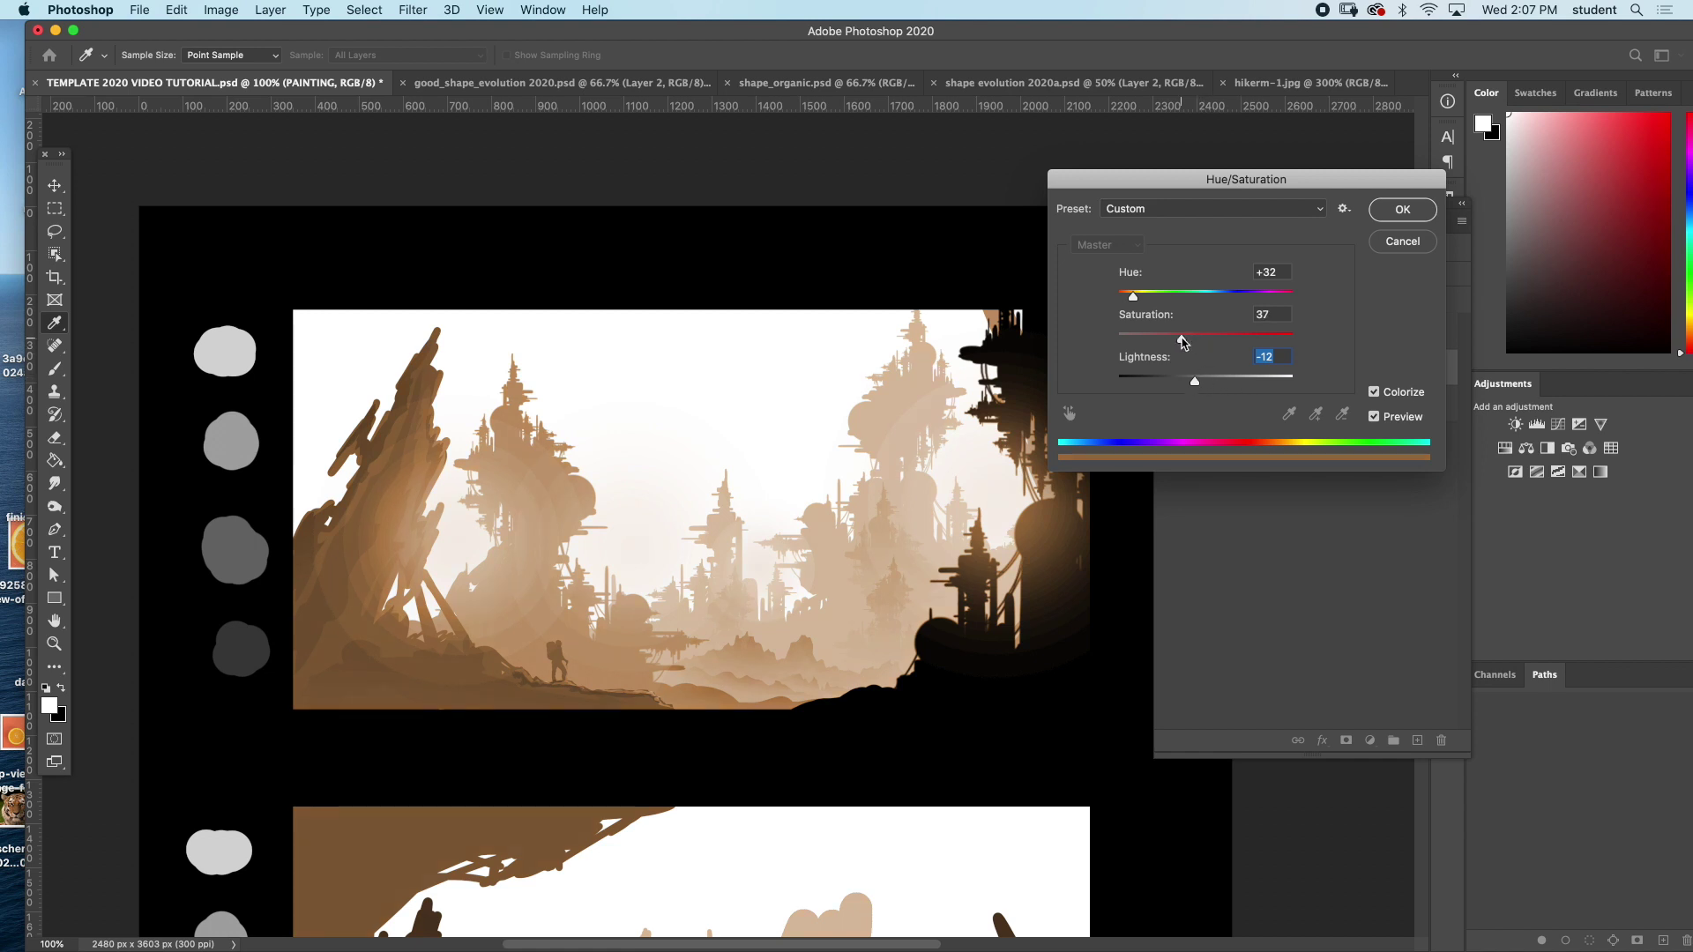
click(1182, 338)
click(1398, 213)
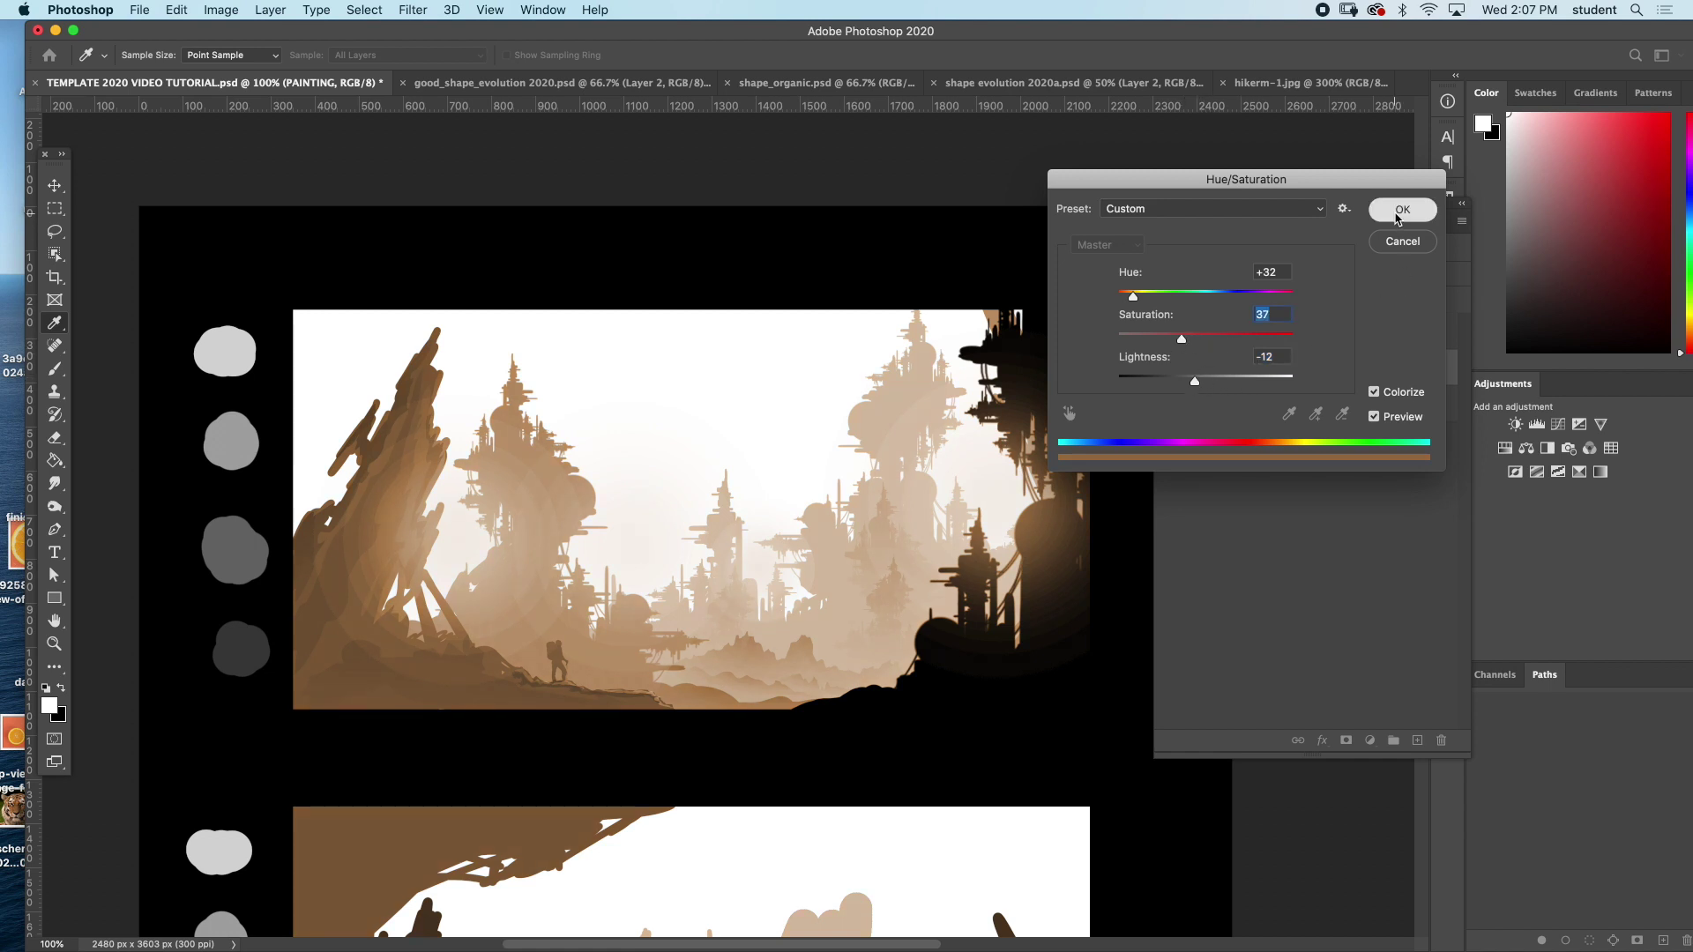
key(z)
scroll(885, 479, down, 3)
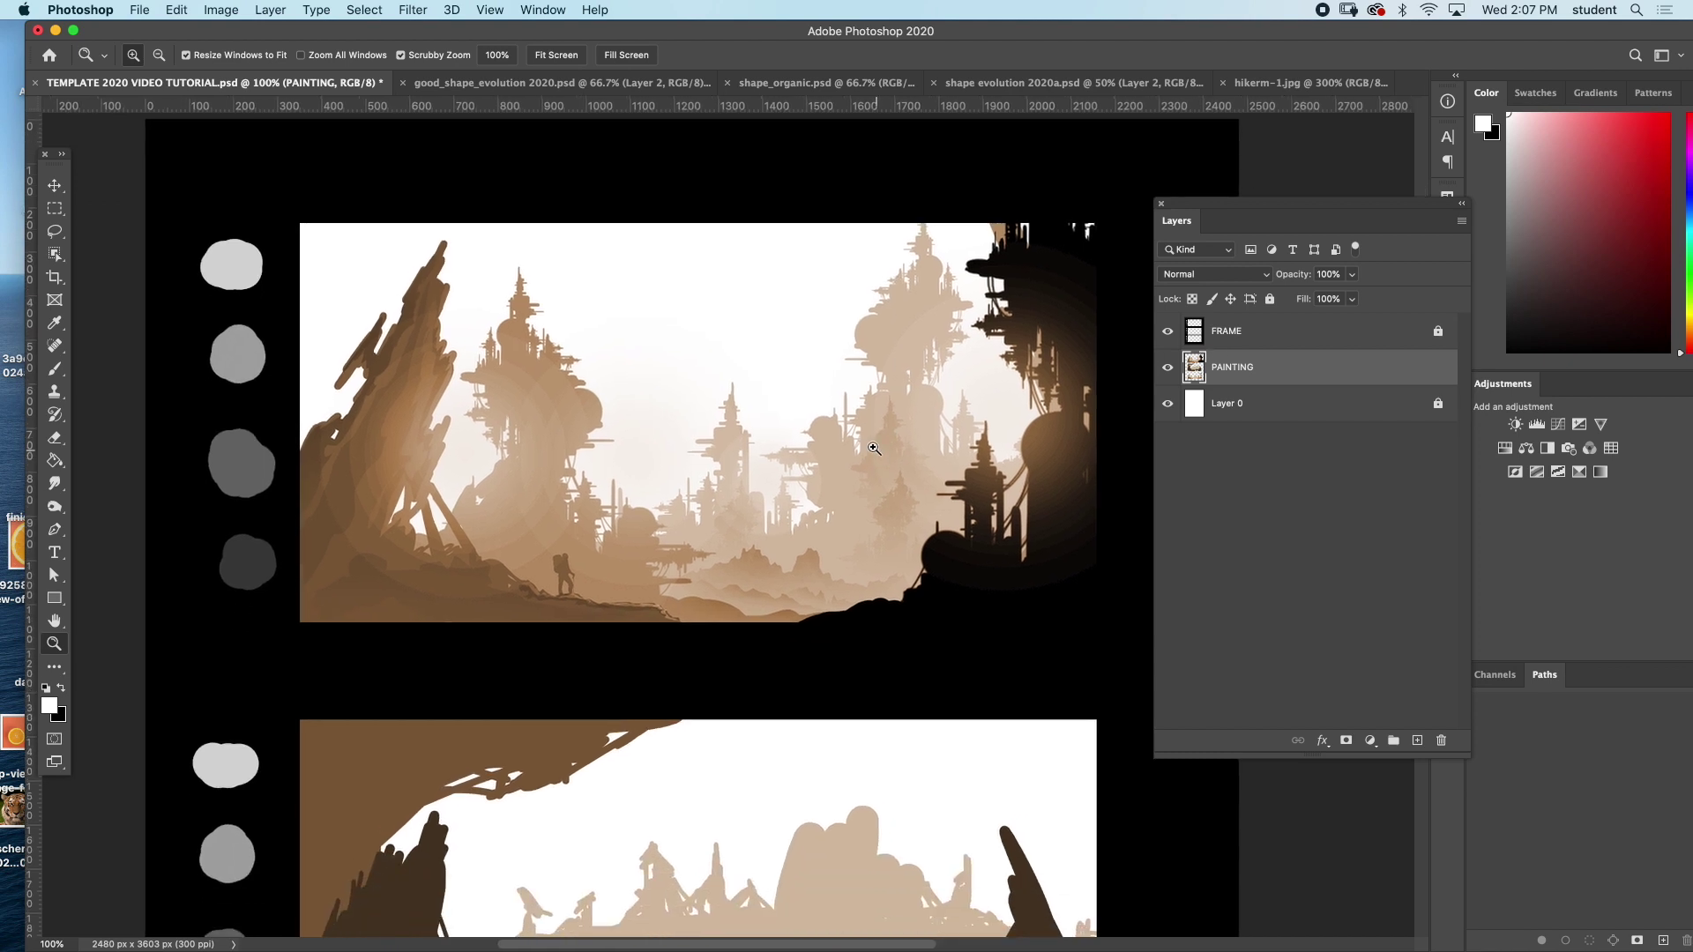
scroll(800, 412, right, 1)
scroll(800, 412, up, 1)
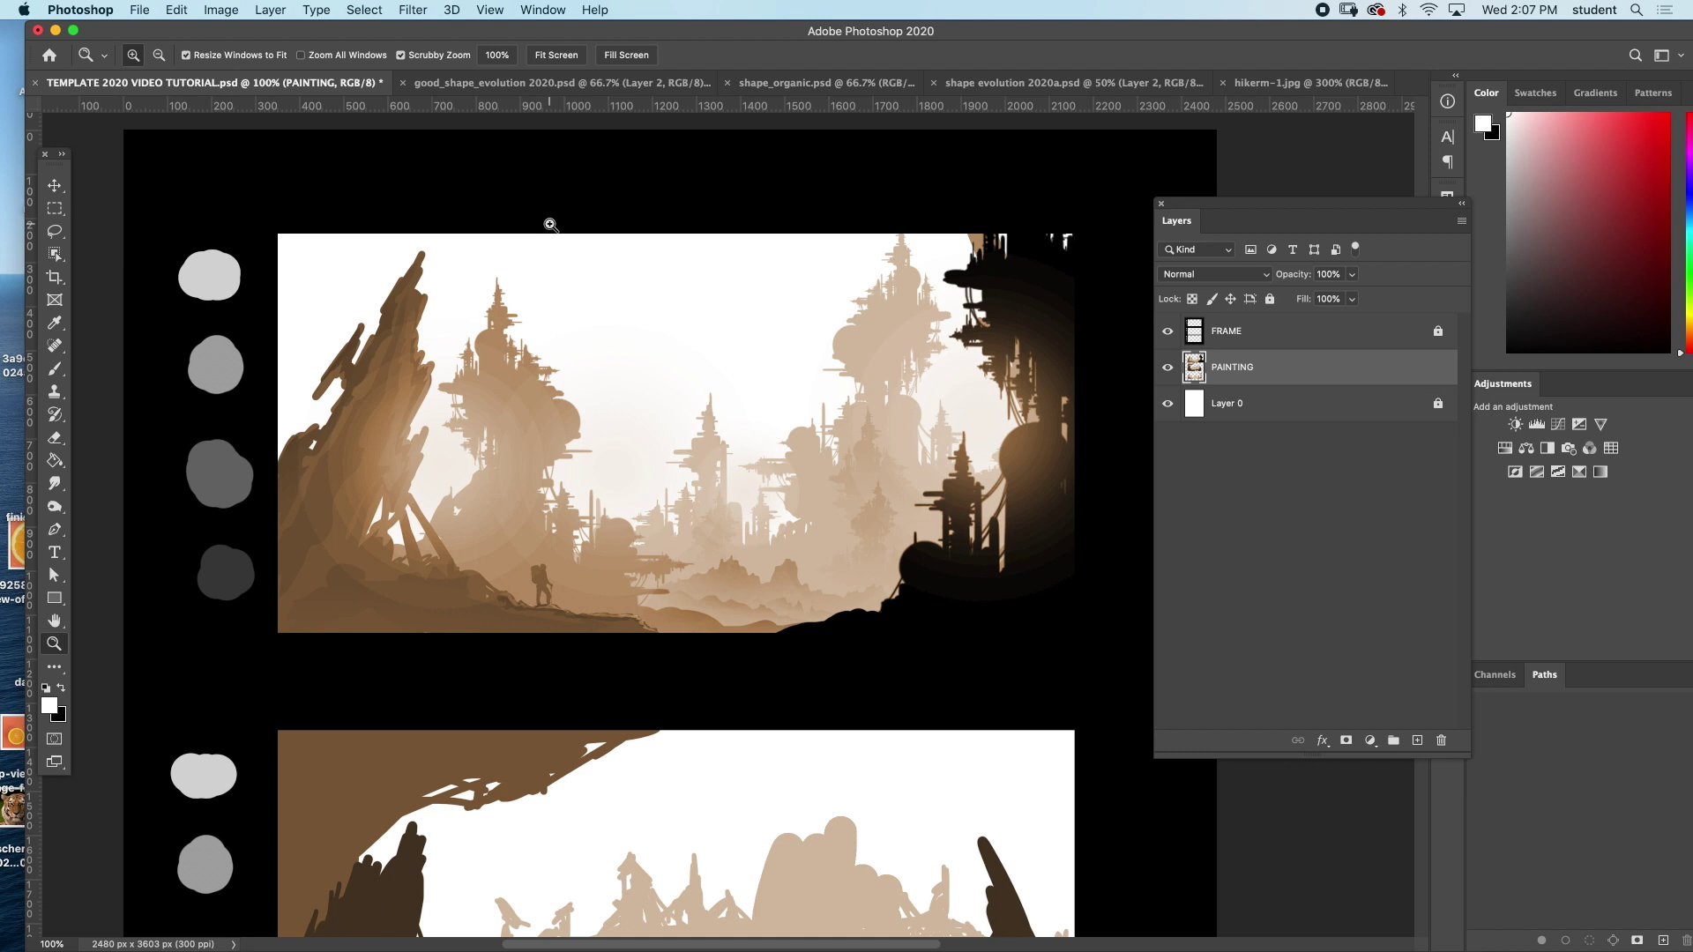
drag(672, 37, 653, 32)
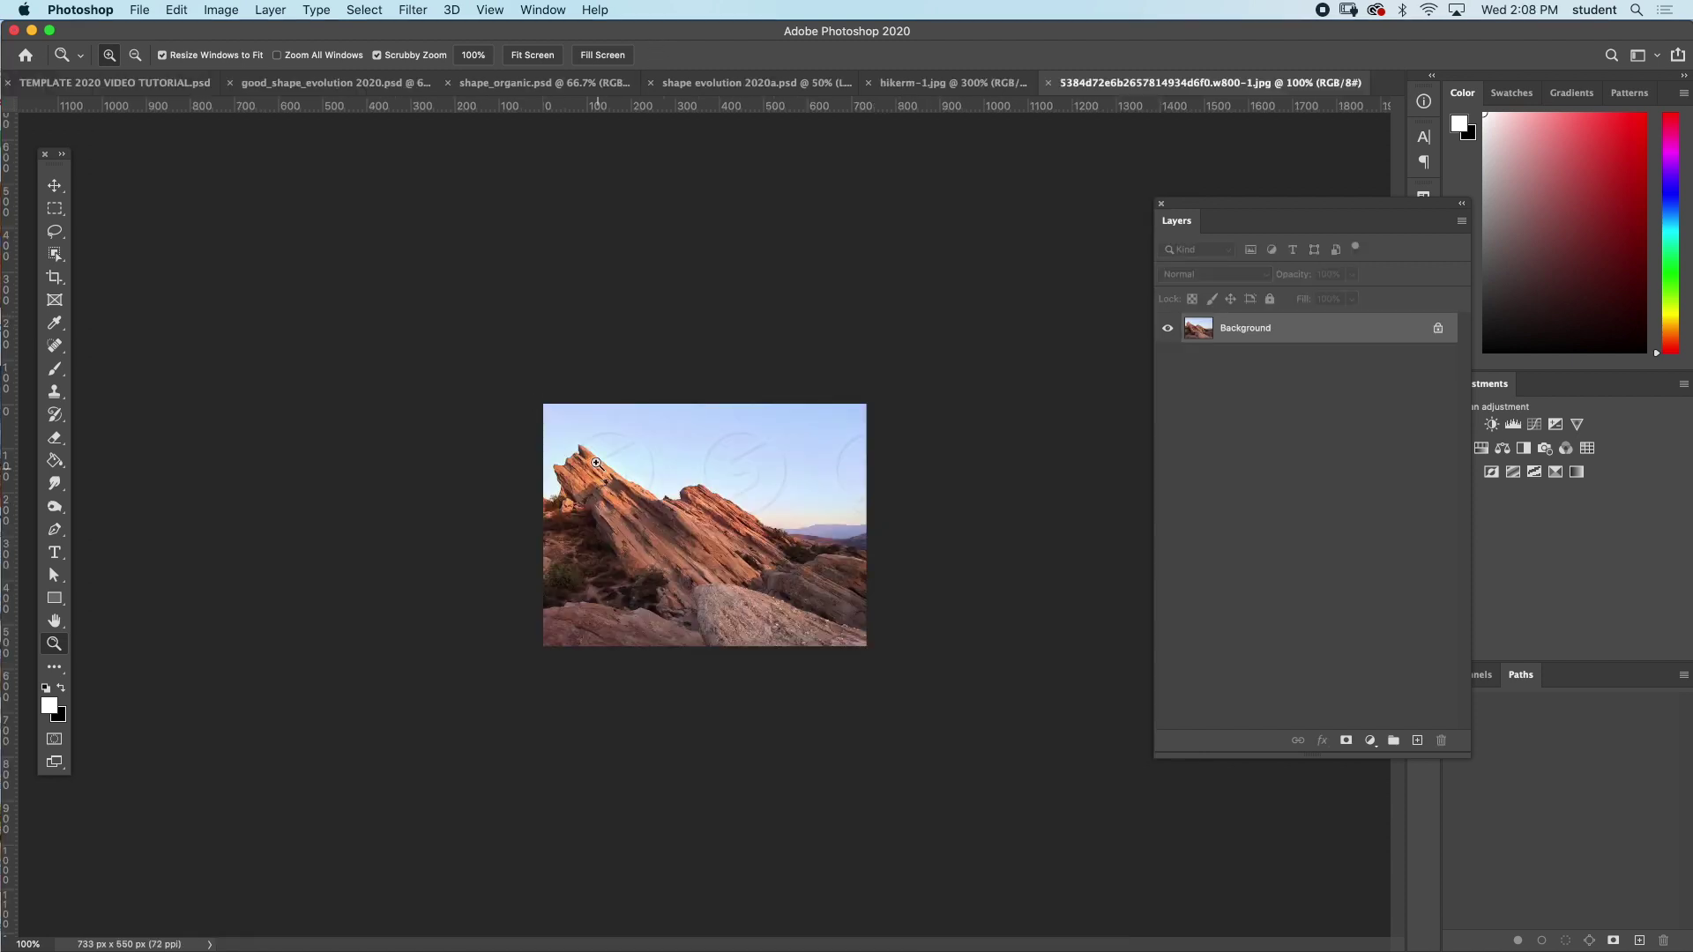
- Copy the entire slanted rock formation photo and paste it above the PAINTING layer in TEMPLATE 2020 VIDEO TUTORIAL.psd
key(super+a)
click(320, 89)
click(826, 85)
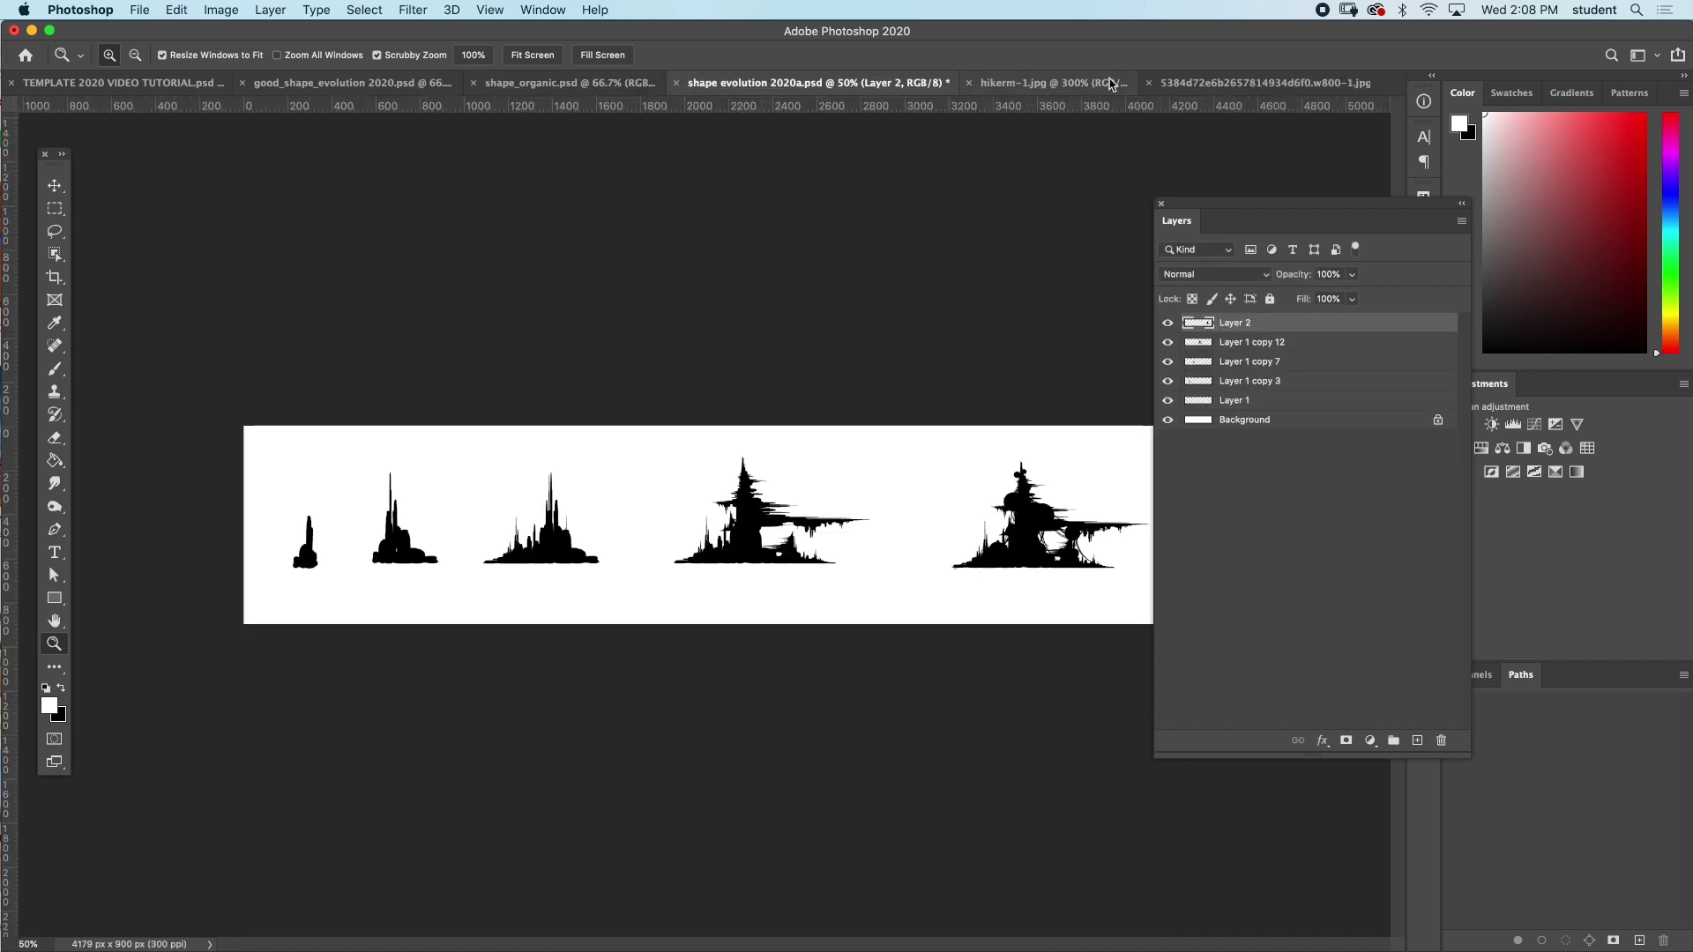
click(106, 82)
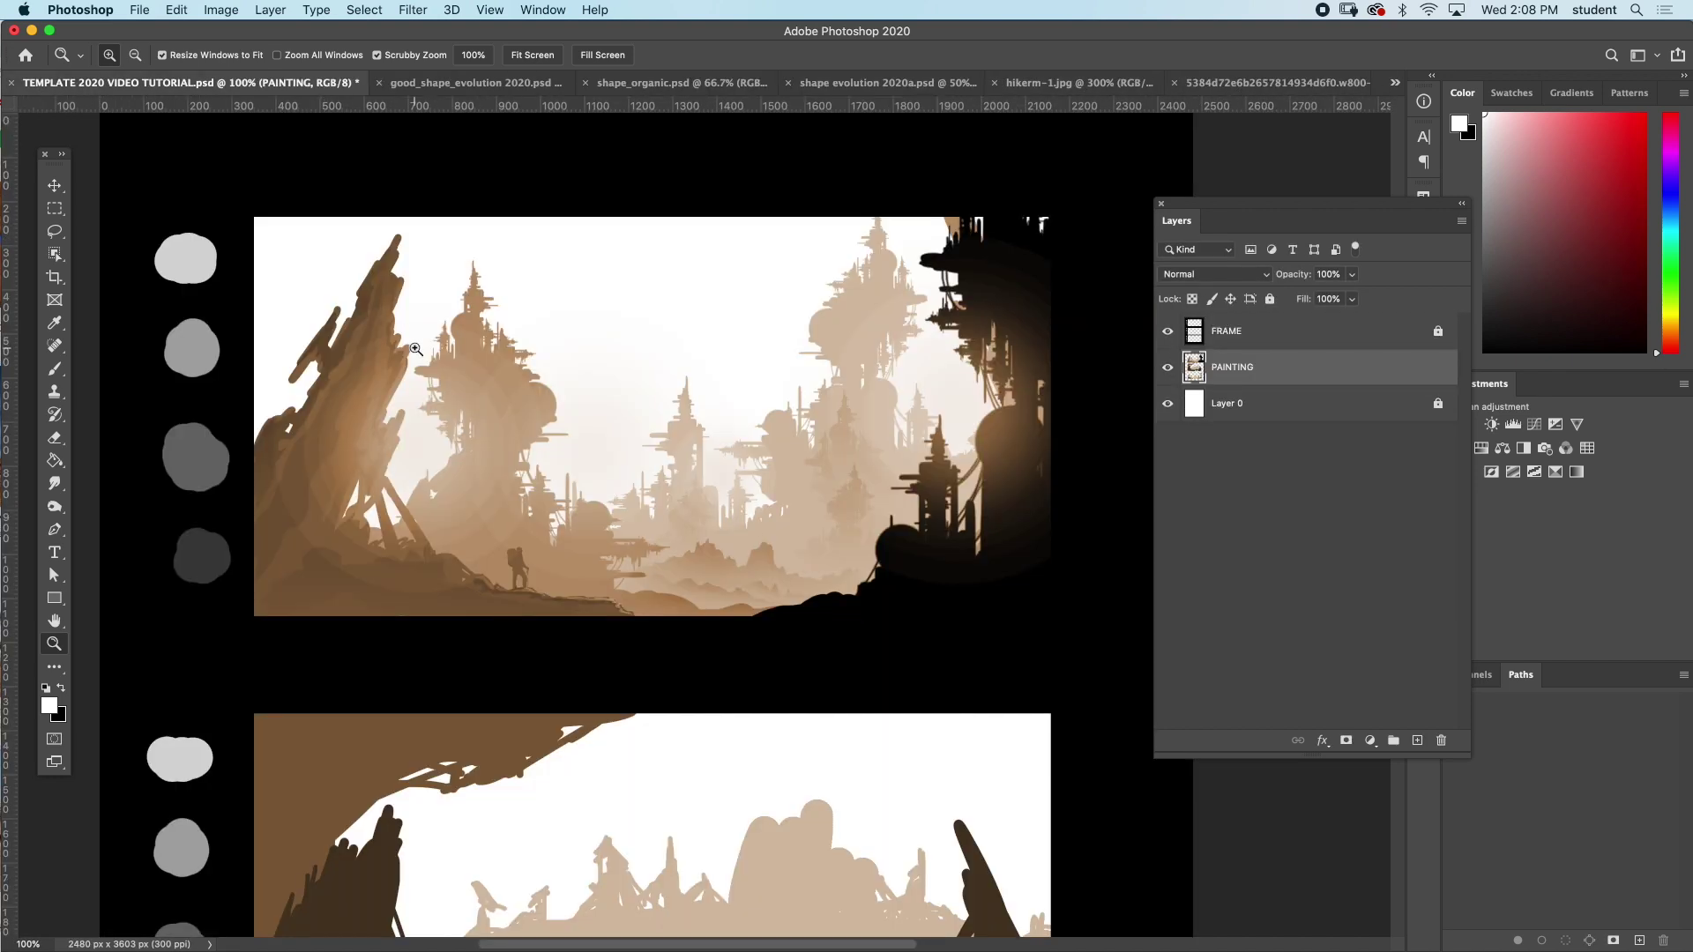
key(super+v)
click(70, 176)
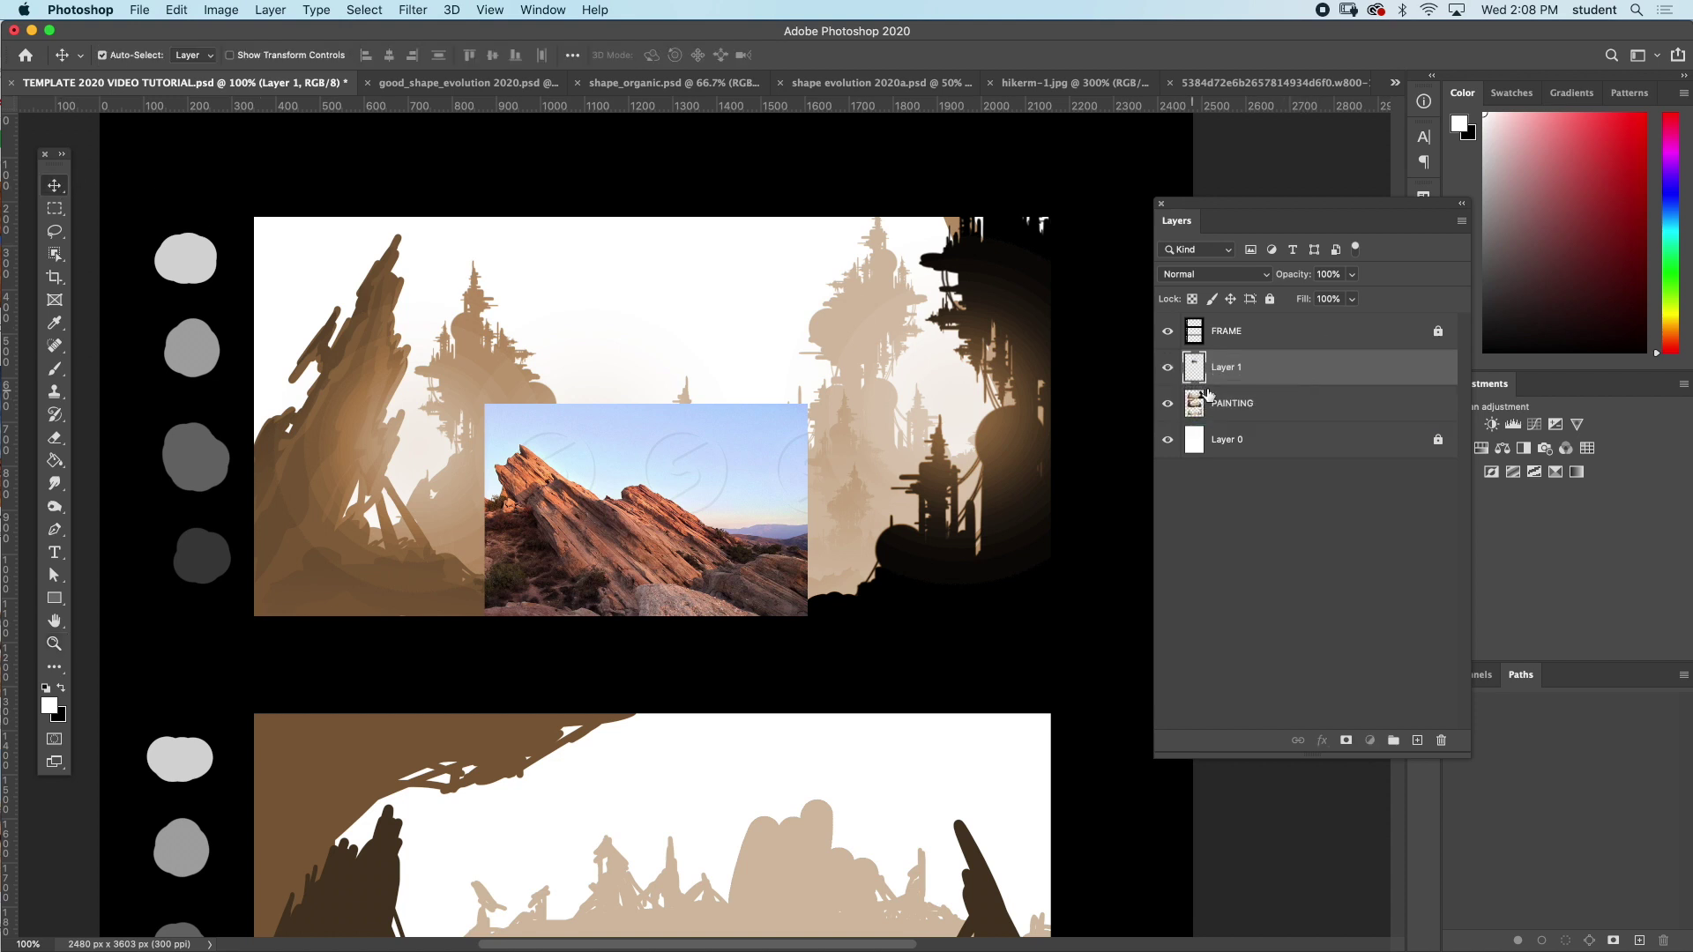
- Flip the pasted rock photo horizontally with Free Transform at the painting's left edge
drag(688, 440, 578, 400)
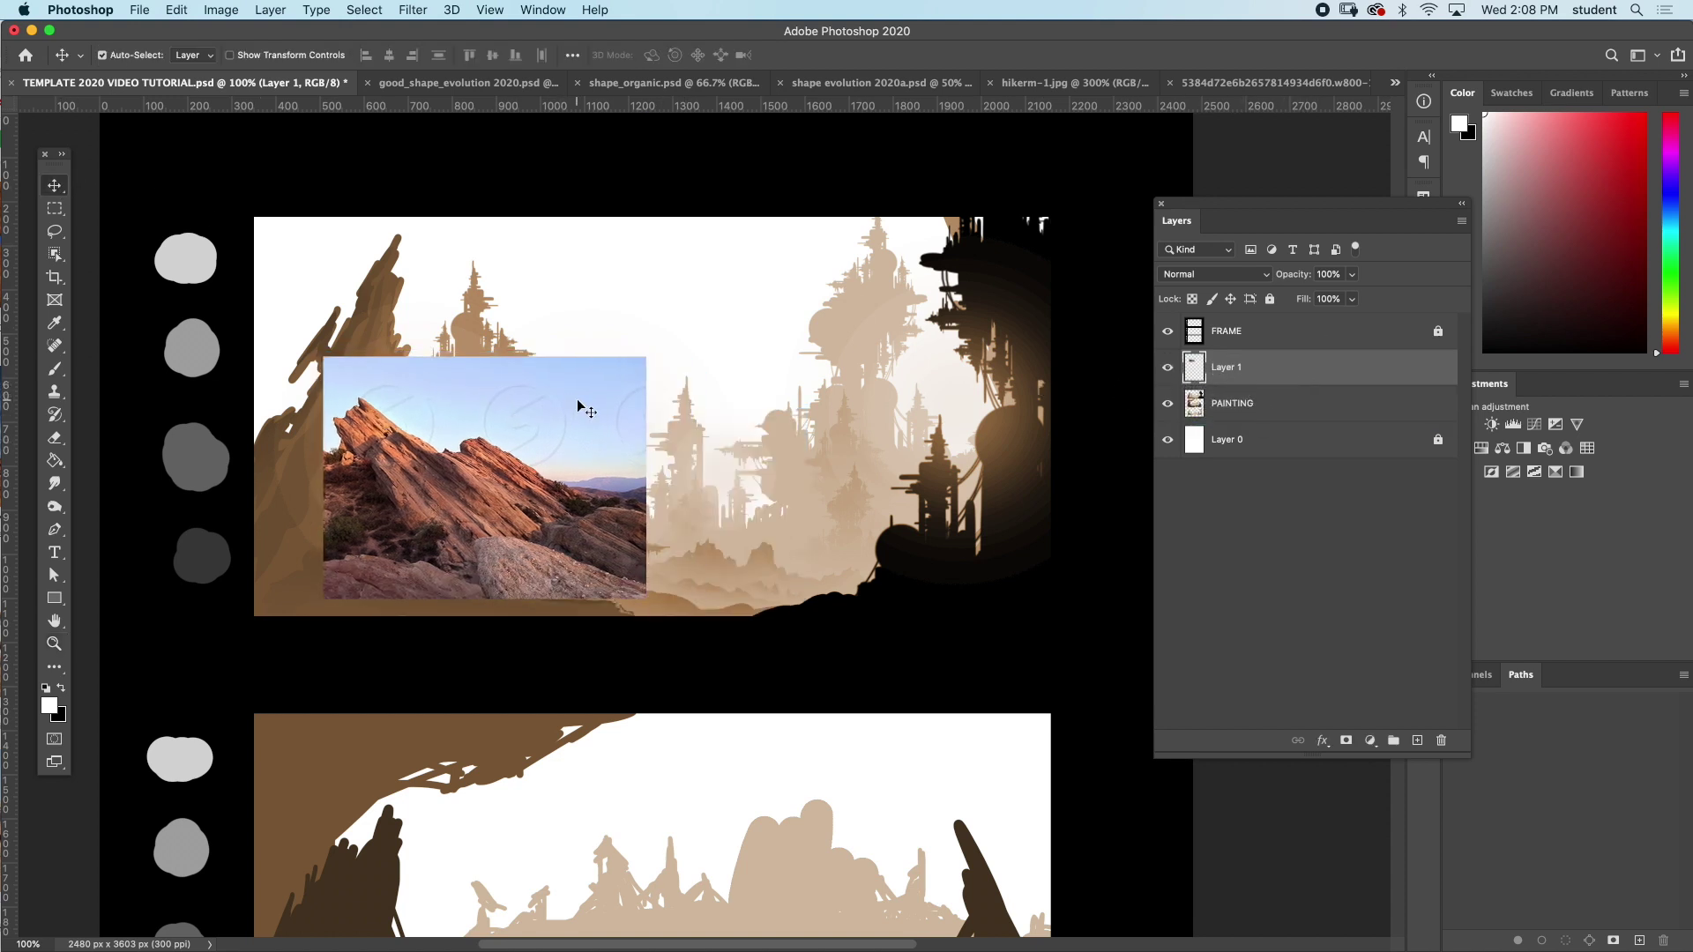
key(ctrl+t)
mouse_move(659, 328)
mouse_down()
mouse_move(700, 379)
mouse_move(594, 540)
mouse_move(648, 395)
mouse_move(654, 319)
mouse_up()
drag(646, 479, 120, 487)
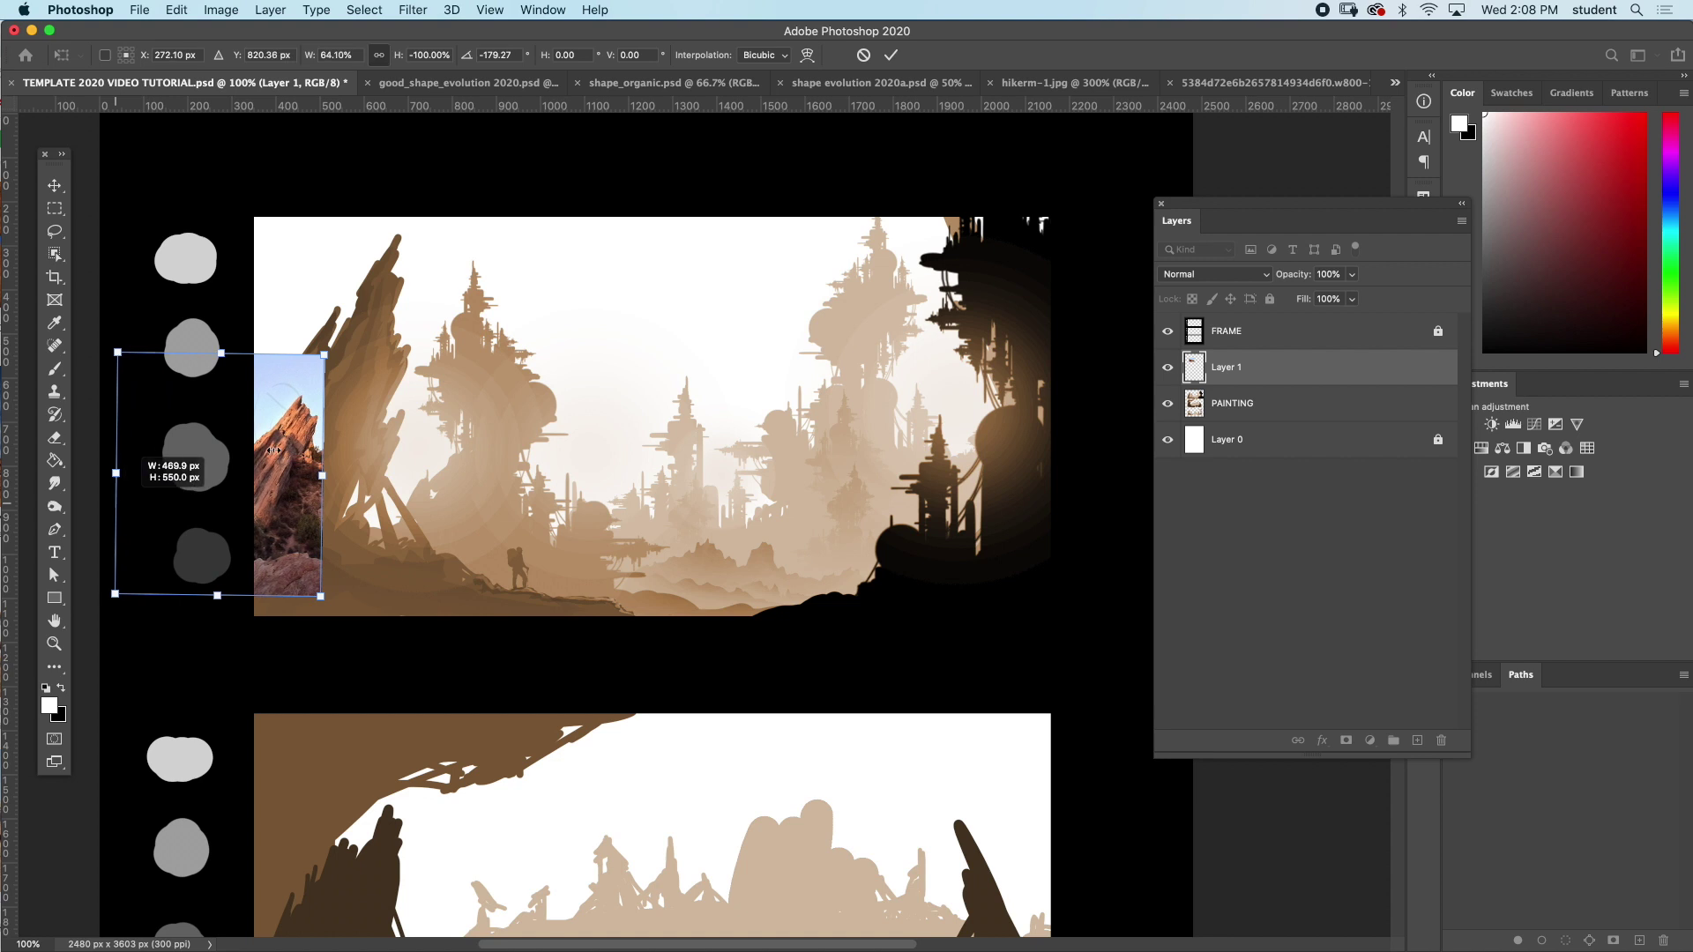
- Enlarge, rotate and position the flipped rock photo so its slanted peak covers the painting's left rock spire, and apply the transform
drag(302, 430, 420, 271)
drag(318, 453, 518, 396)
drag(413, 402, 361, 397)
drag(468, 360, 354, 350)
mouse_move(418, 167)
mouse_down()
mouse_move(460, 147)
mouse_move(445, 164)
mouse_up()
mouse_move(394, 310)
mouse_down()
mouse_move(427, 309)
mouse_move(385, 349)
mouse_move(304, 304)
mouse_move(388, 281)
mouse_up()
key(Return)
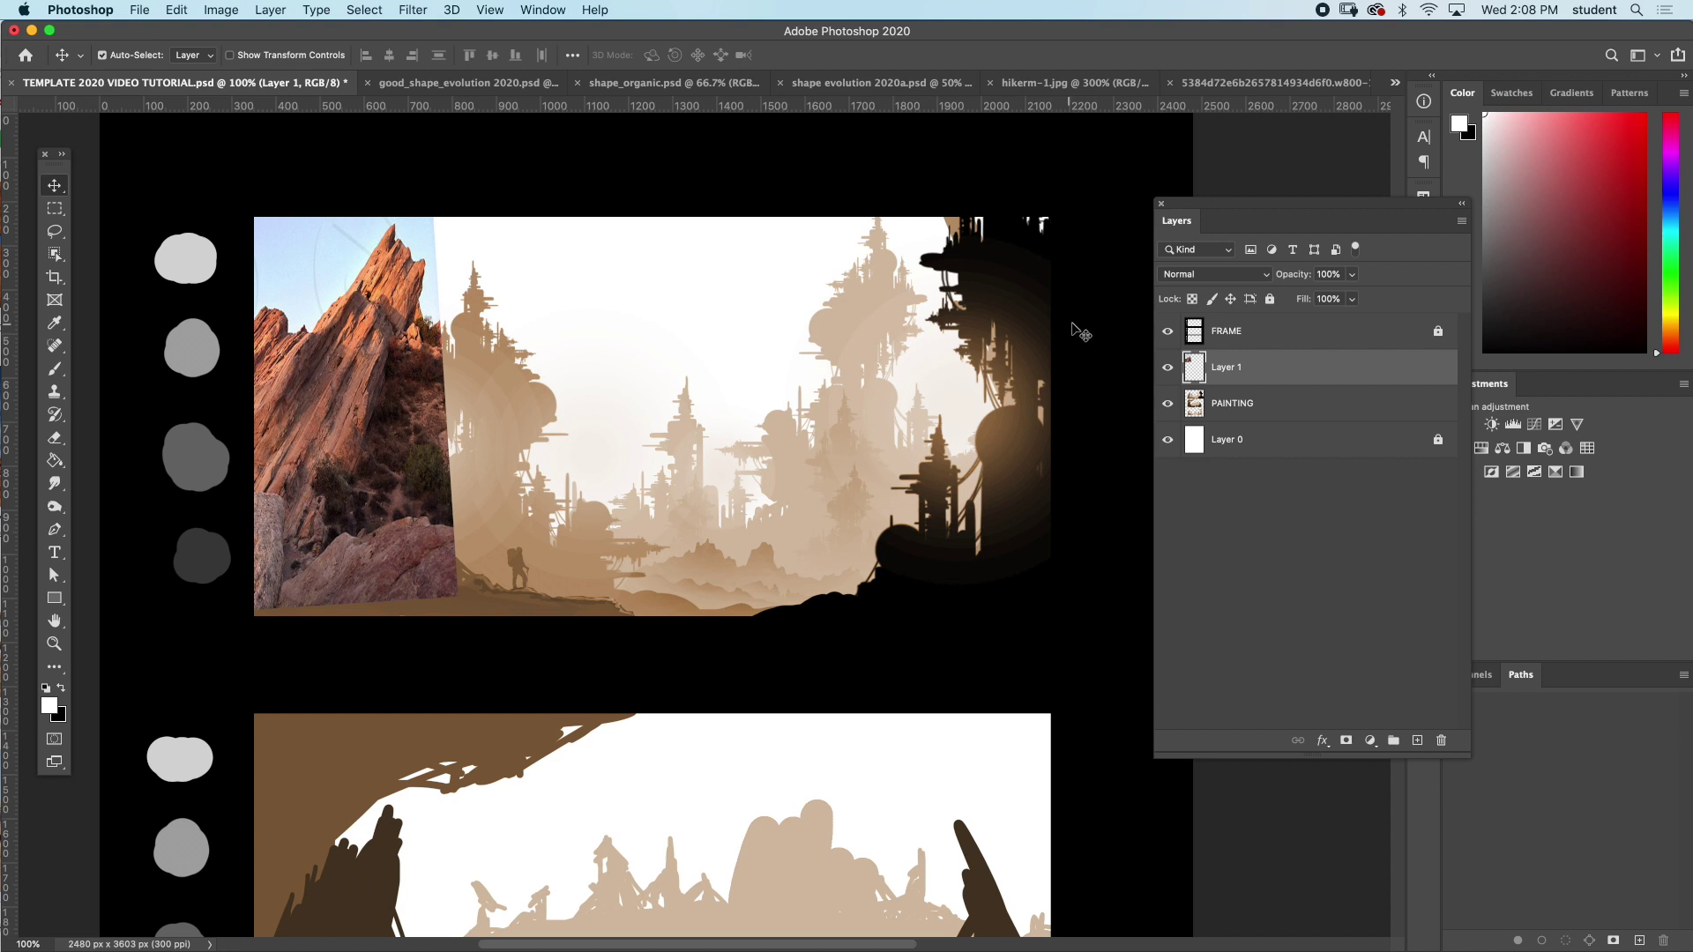
- Set Layer 1's blend mode to Screen and remove the photo's hard right edge with a soft eraser
click(1190, 276)
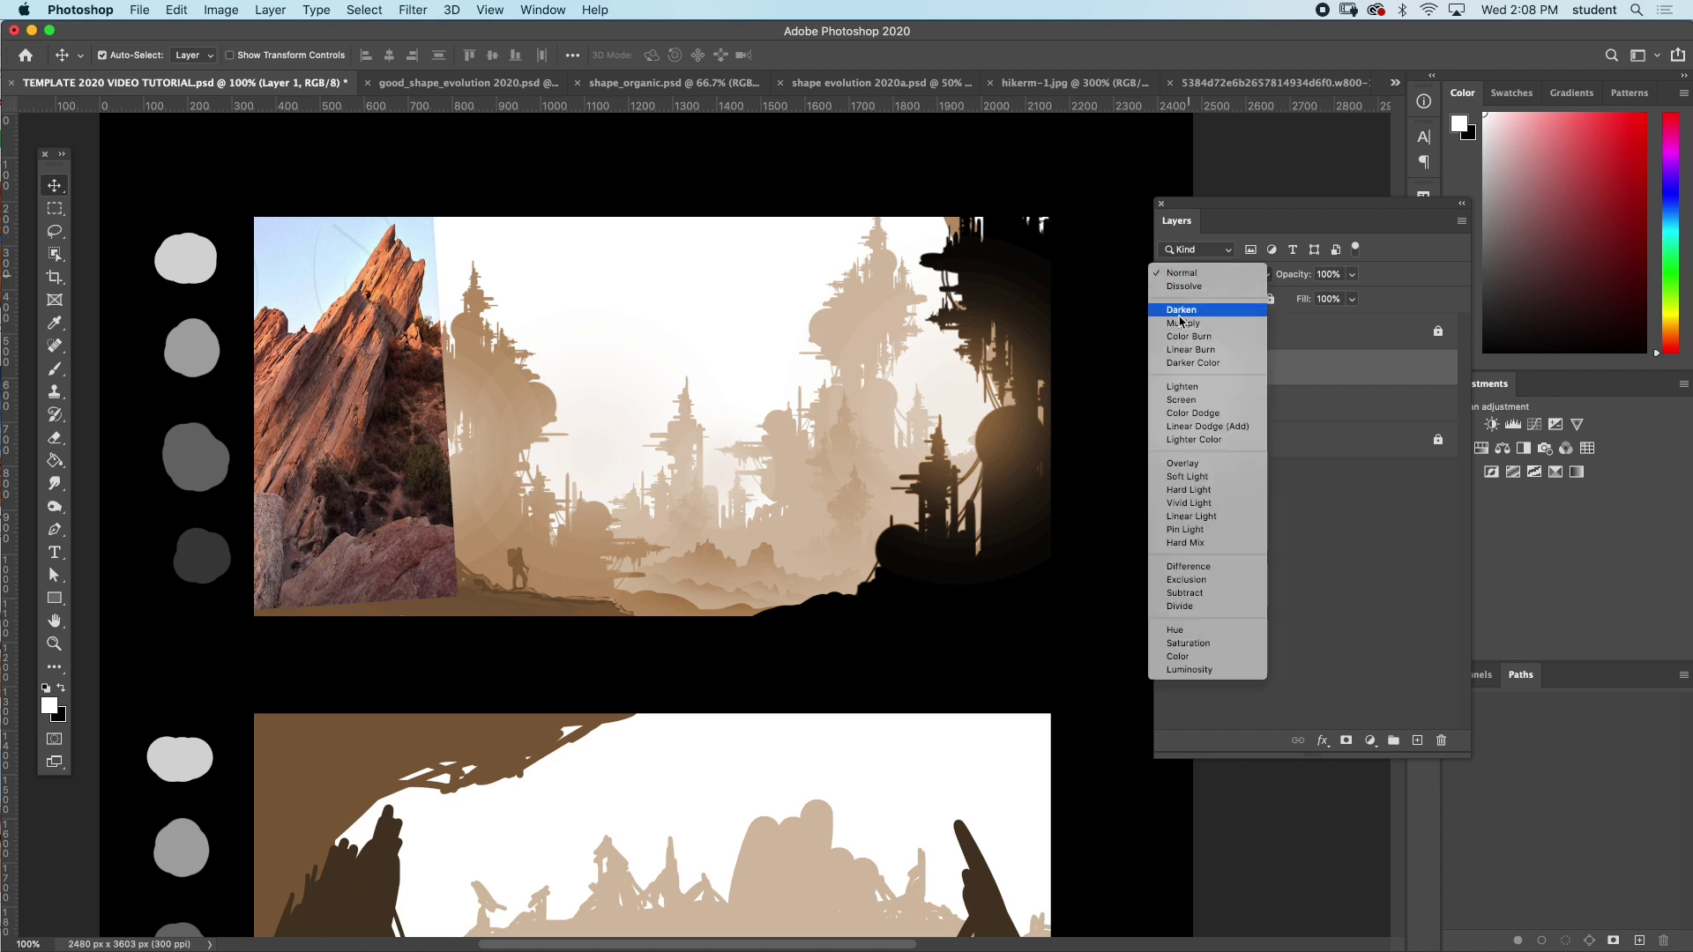
click(1195, 399)
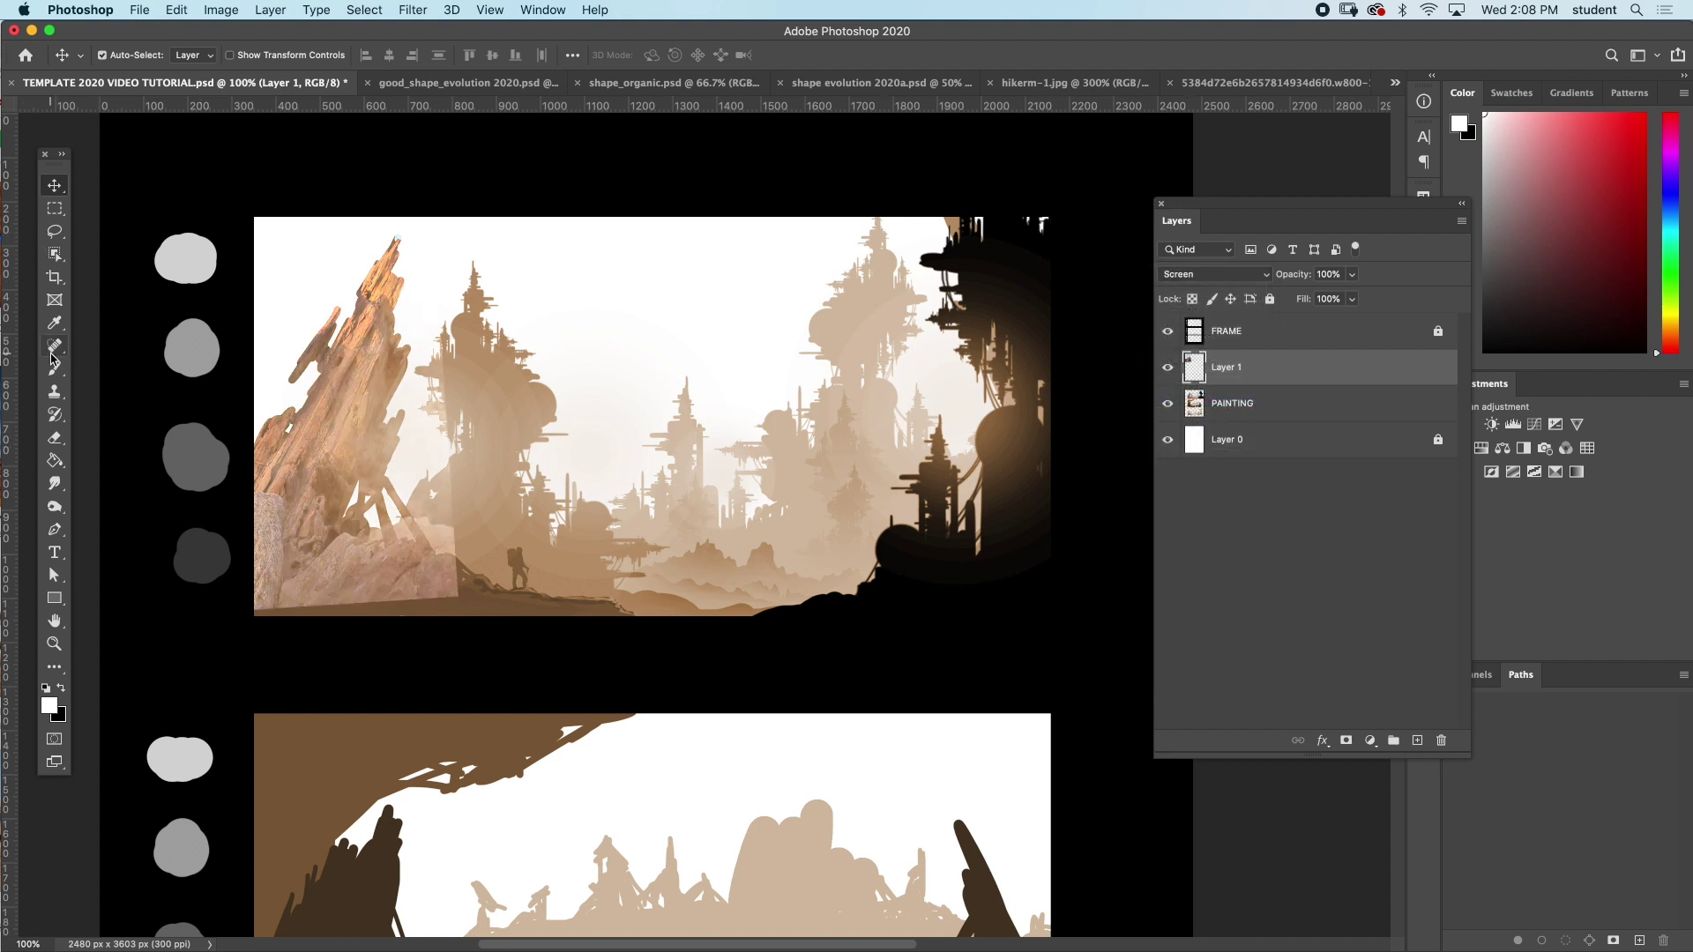
click(54, 440)
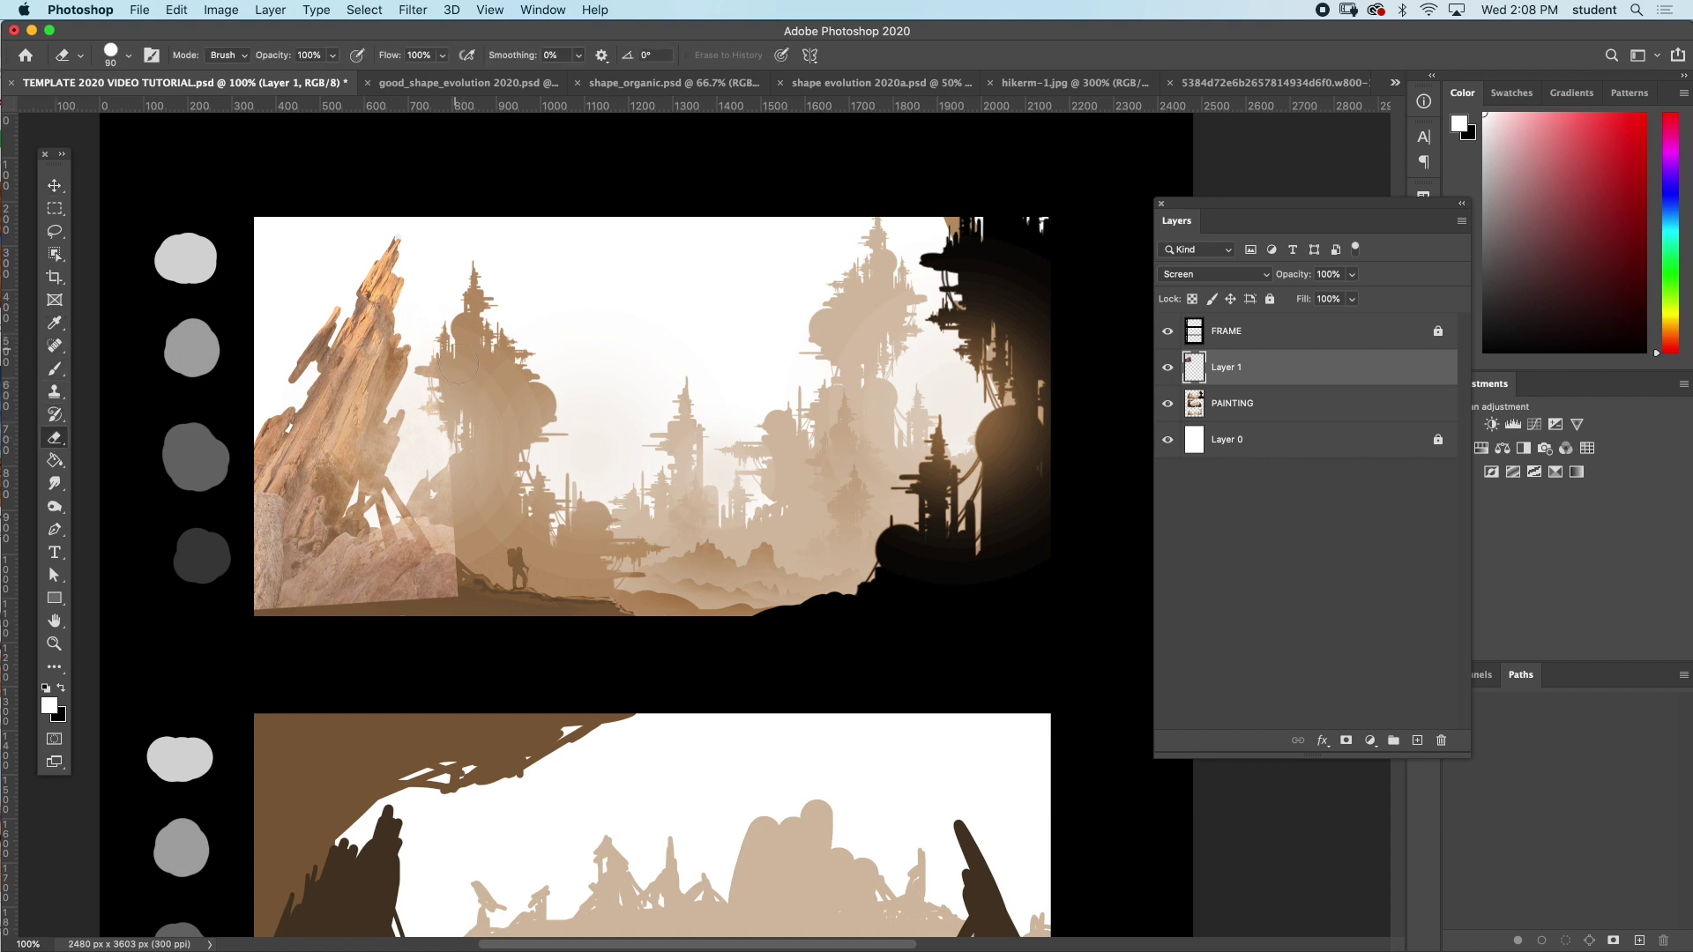
click(129, 60)
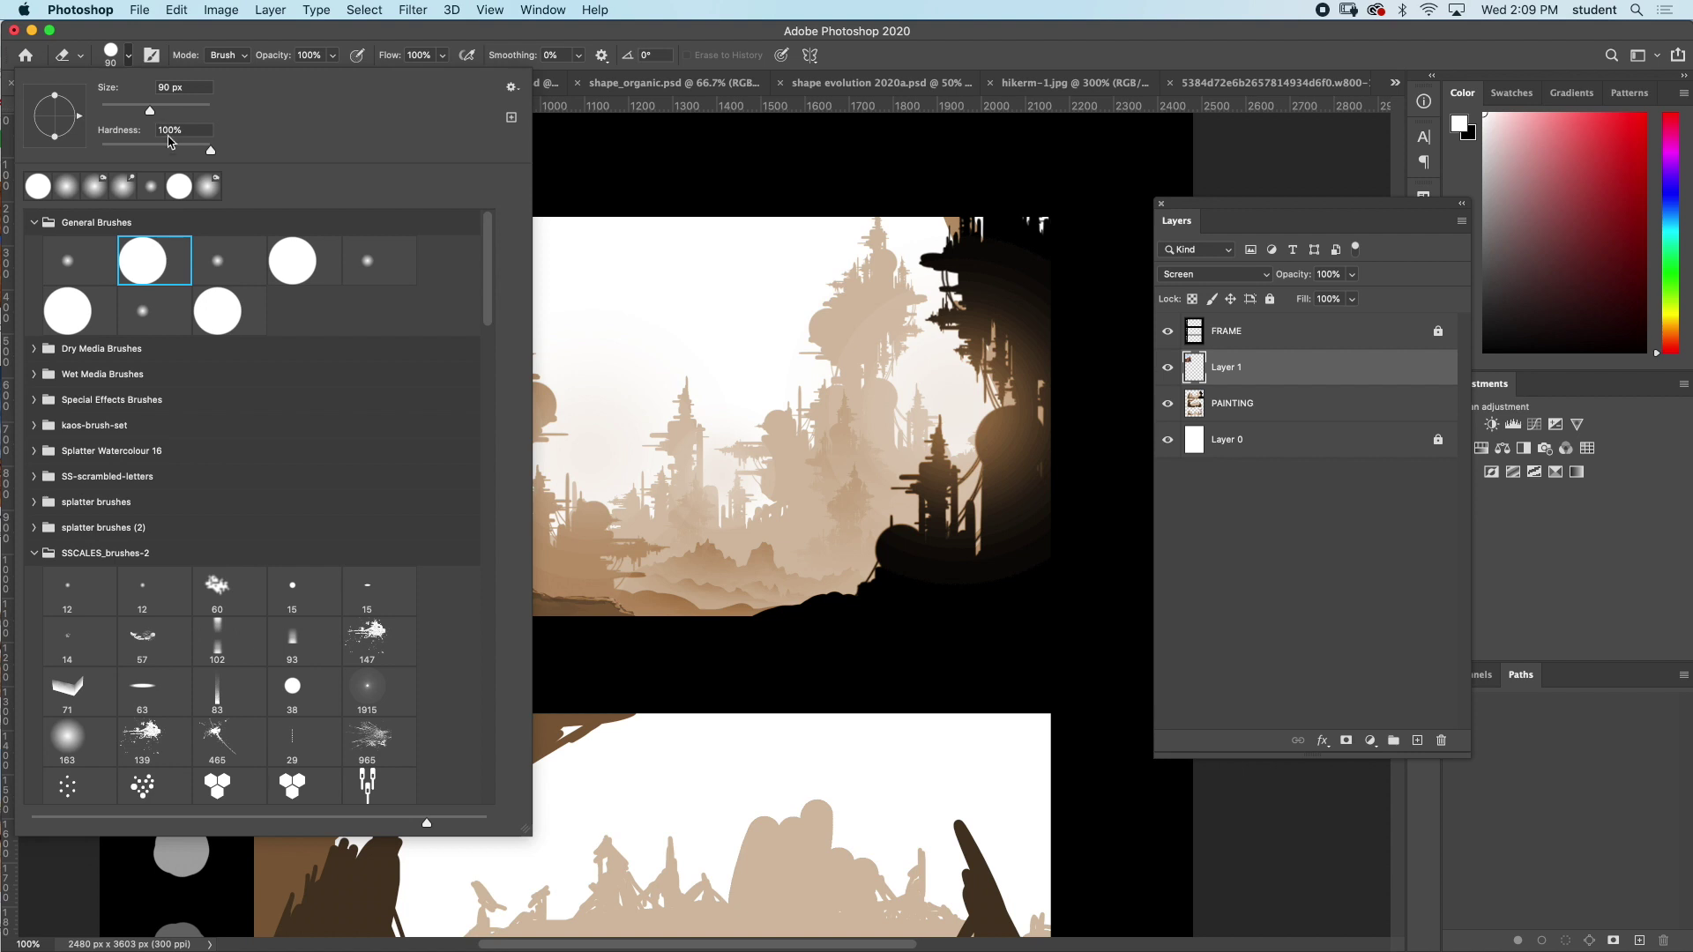
drag(174, 149, 97, 149)
click(625, 159)
mouse_move(460, 509)
mouse_down()
mouse_move(436, 477)
mouse_move(484, 555)
mouse_move(441, 521)
mouse_up()
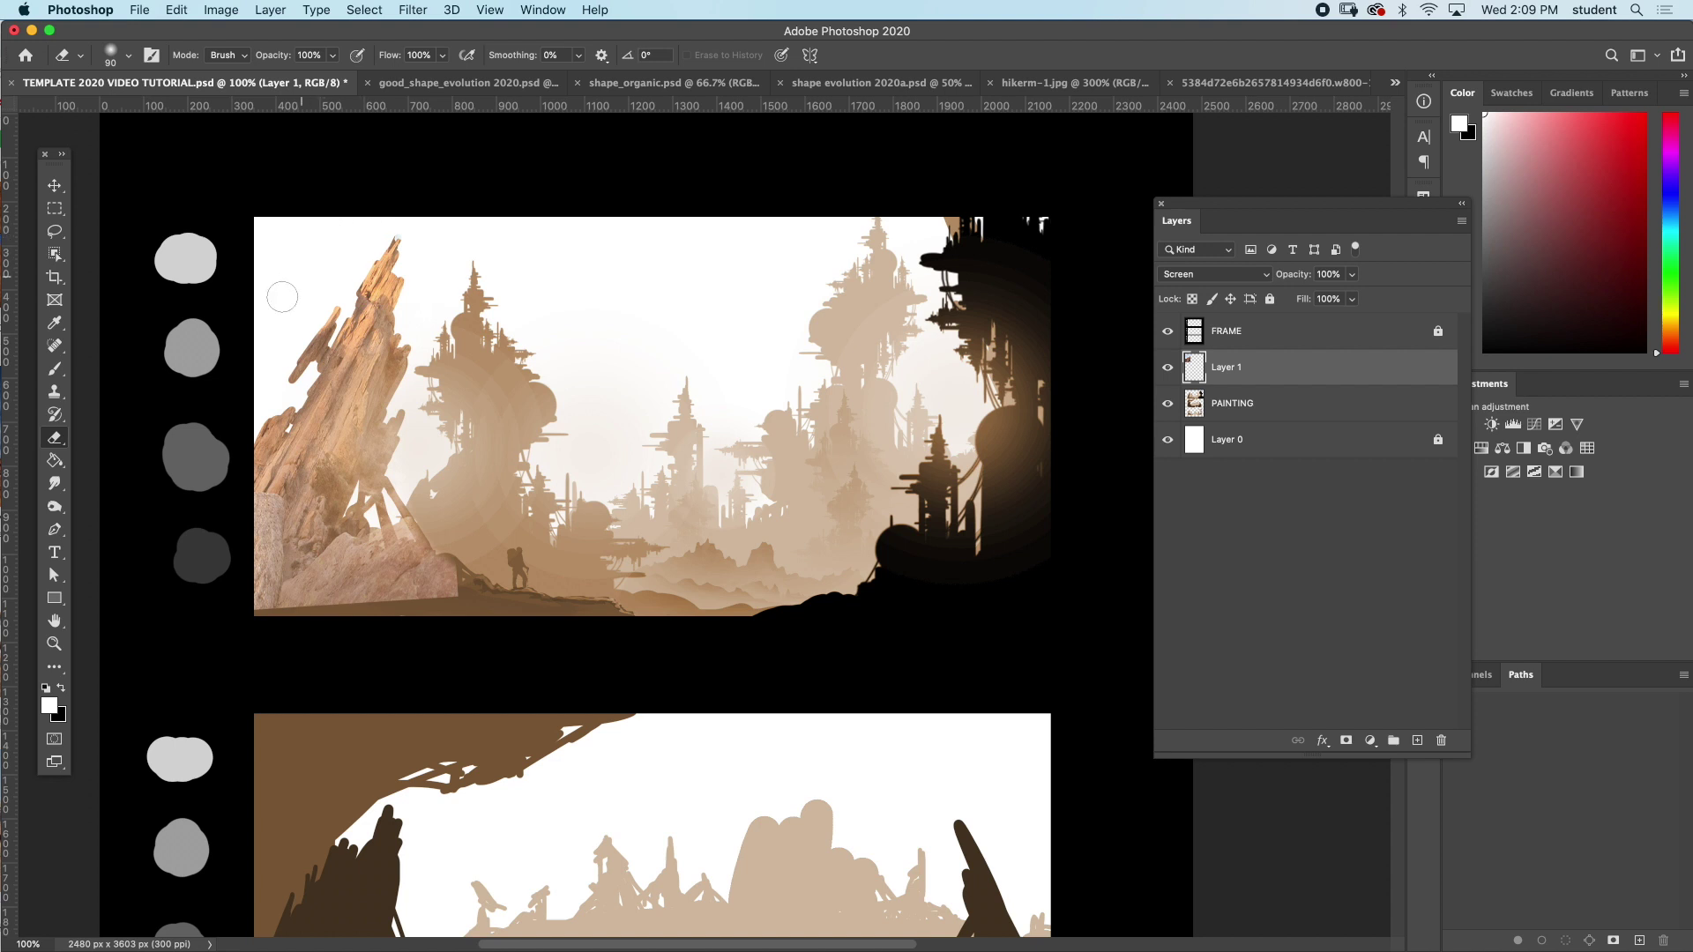
click(54, 185)
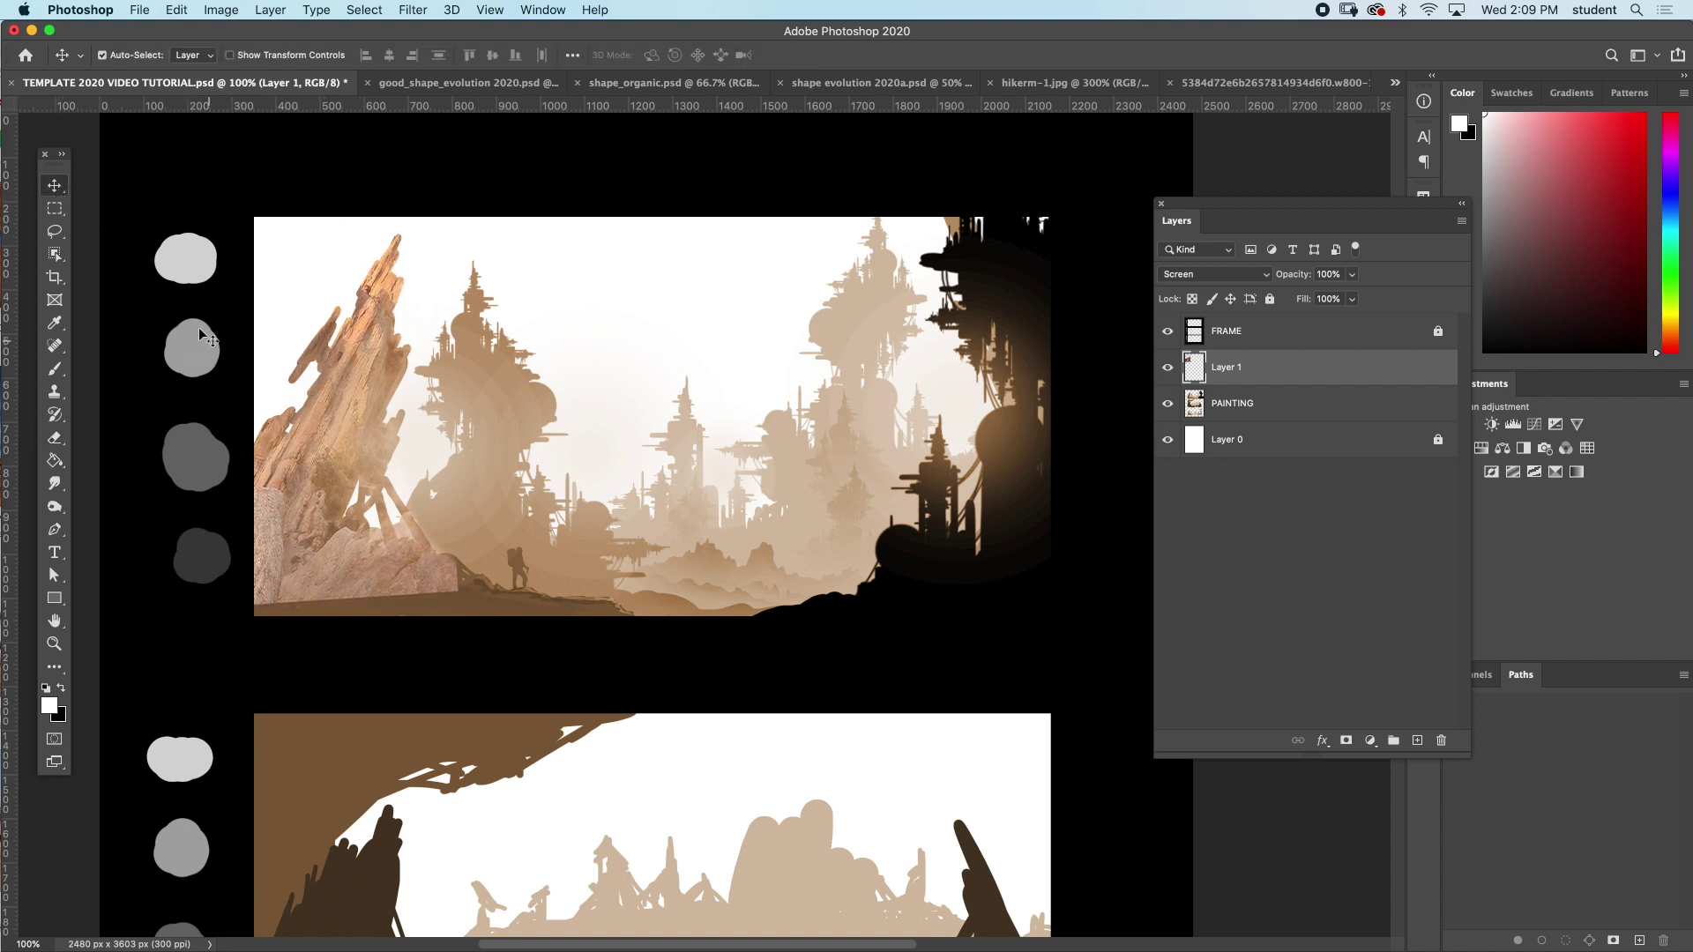
click(55, 437)
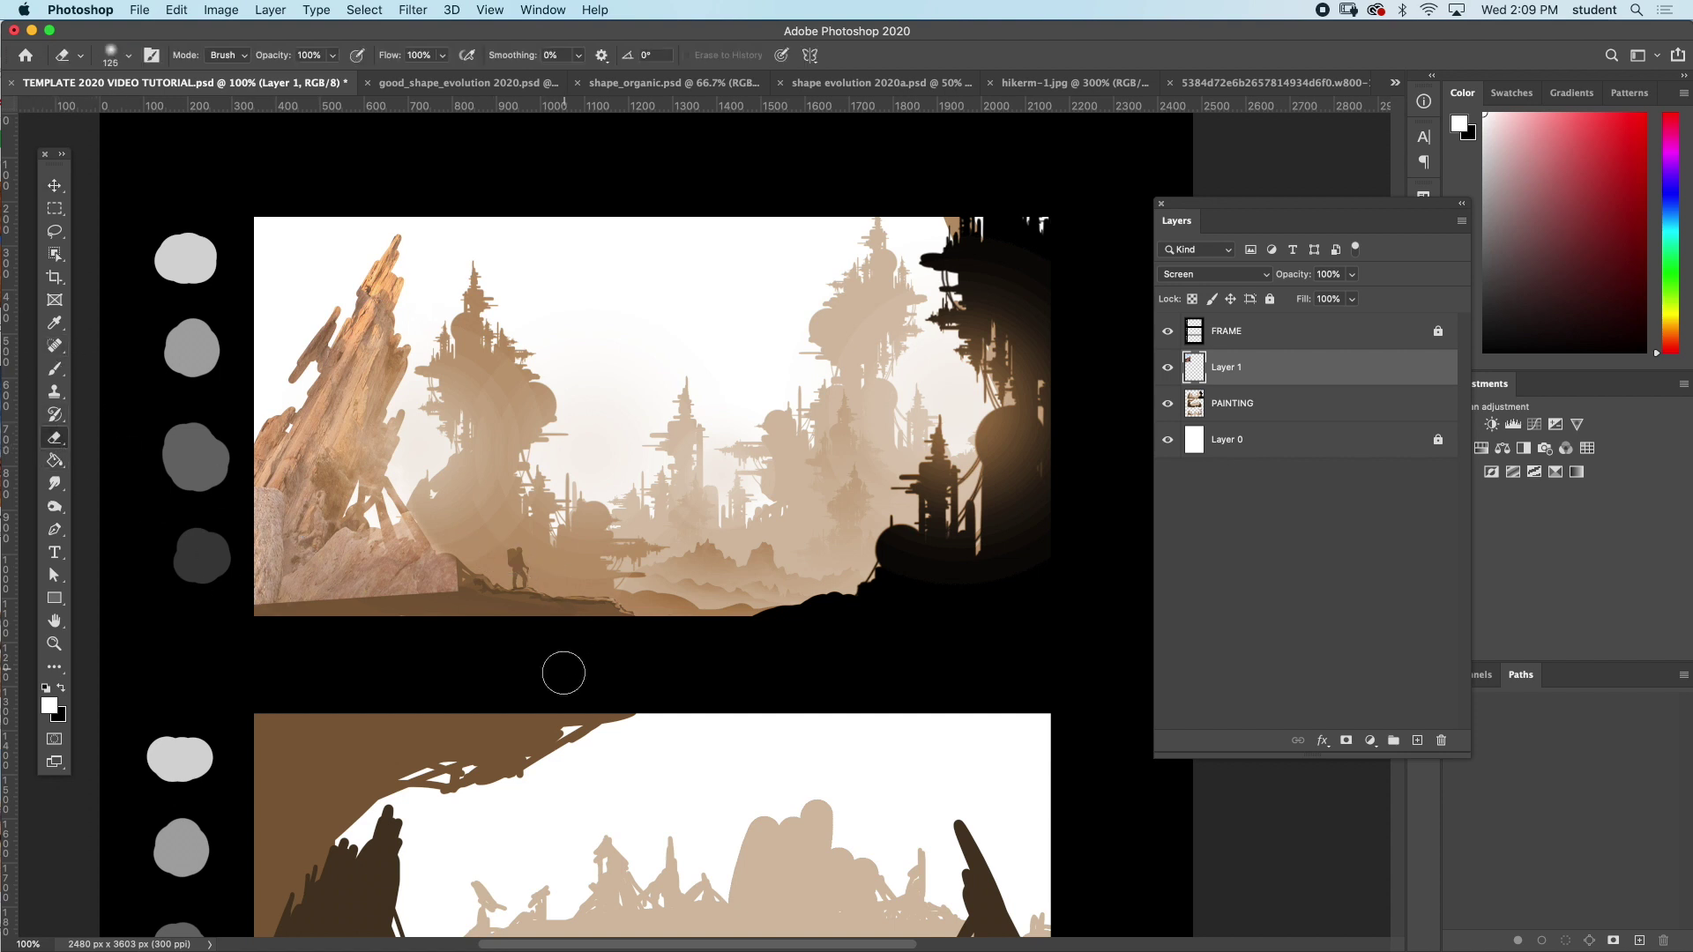
key(bracketright)
key(bracketright)
key(bracketright)
mouse_move(461, 627)
mouse_down()
mouse_move(283, 643)
mouse_move(367, 616)
mouse_move(433, 635)
mouse_up()
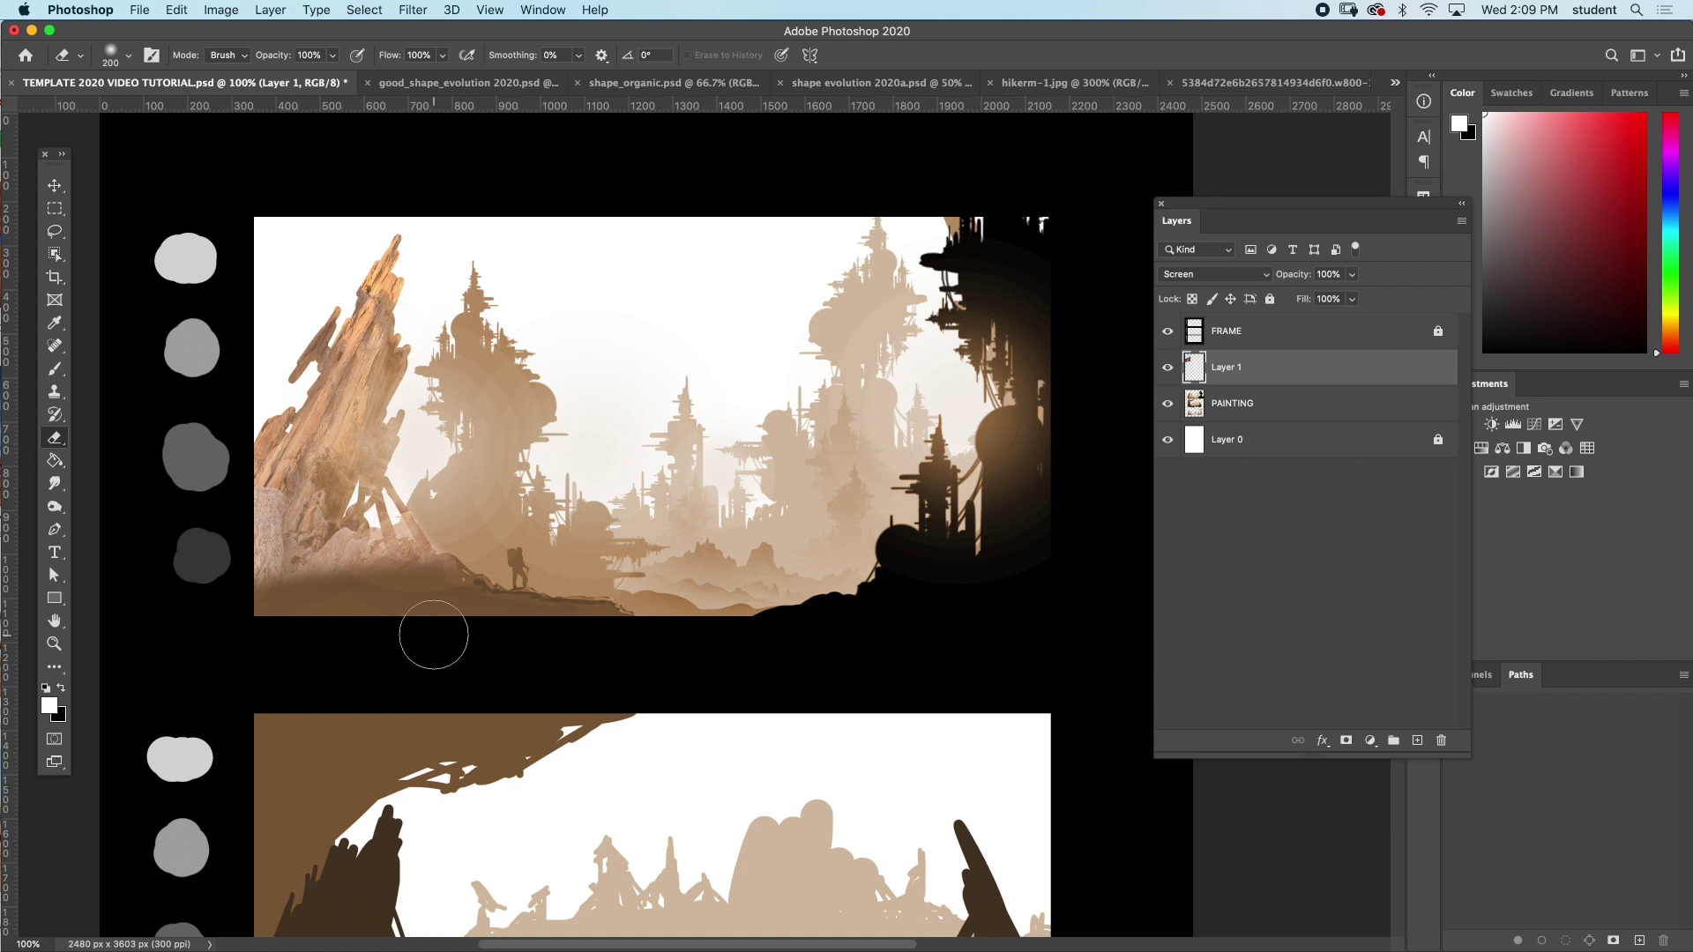
key(super+z)
- Enlarge and reposition the rock photo so its texture reaches down to the bottom edge of the upper painting
click(55, 208)
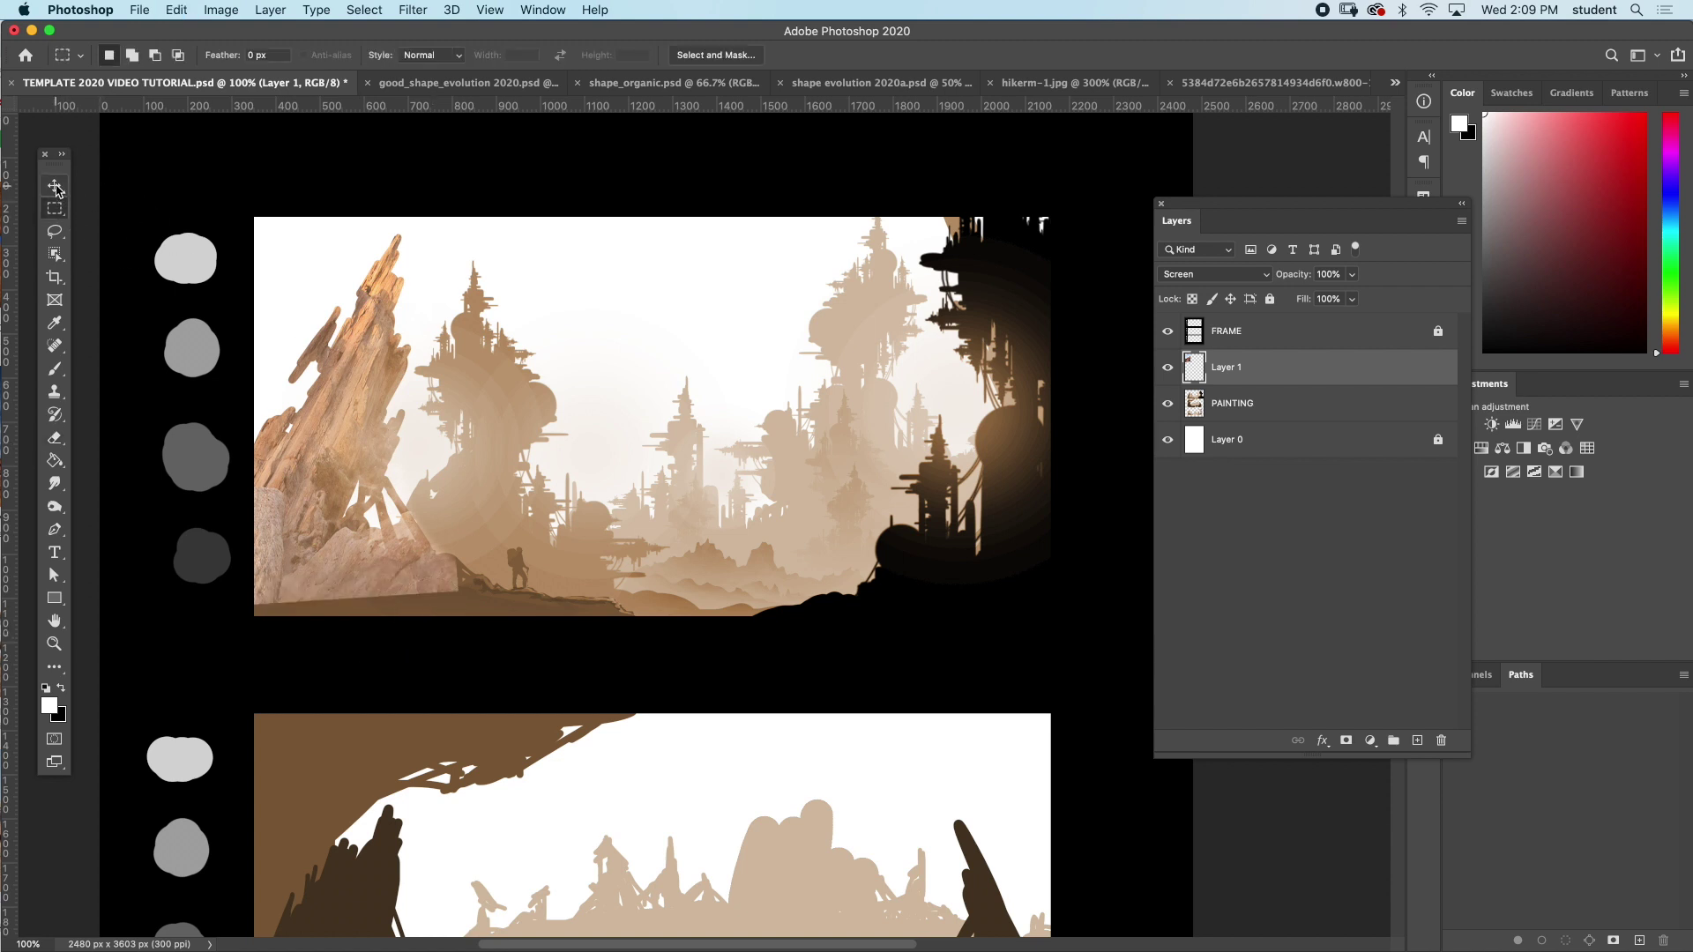
click(55, 186)
key(ctrl+t)
drag(450, 611, 534, 663)
drag(346, 520, 362, 424)
key(Return)
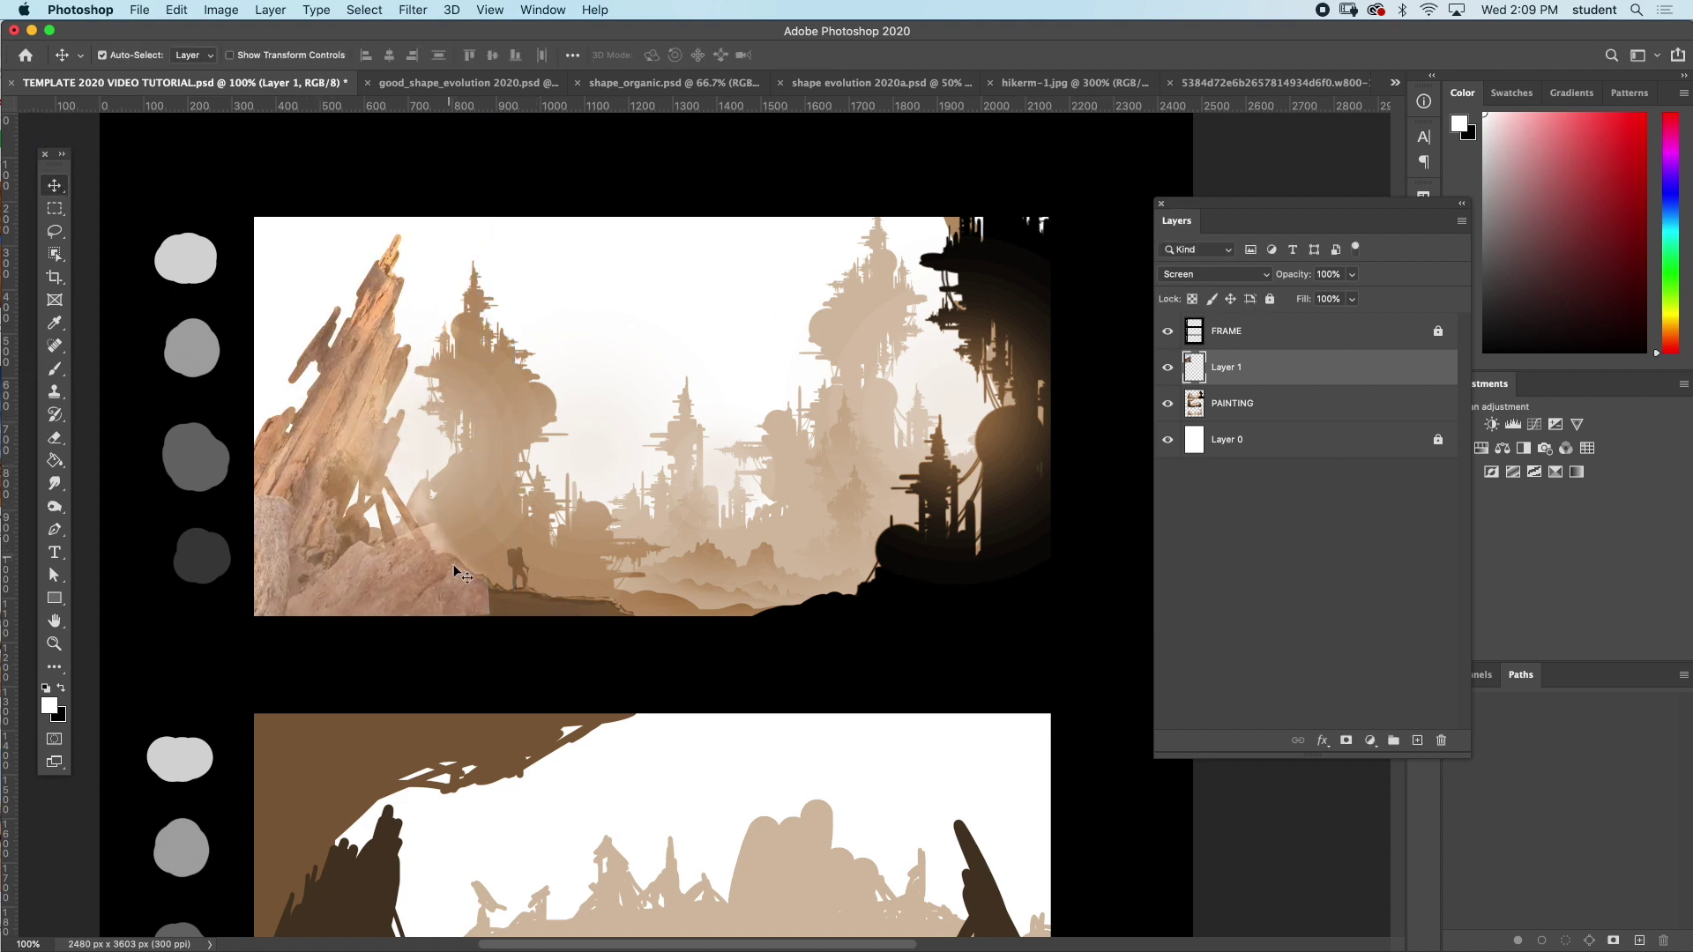
- Extend the rock texture across the foreground ground beneath the hiker with a 400 px Clone Stamp
click(54, 391)
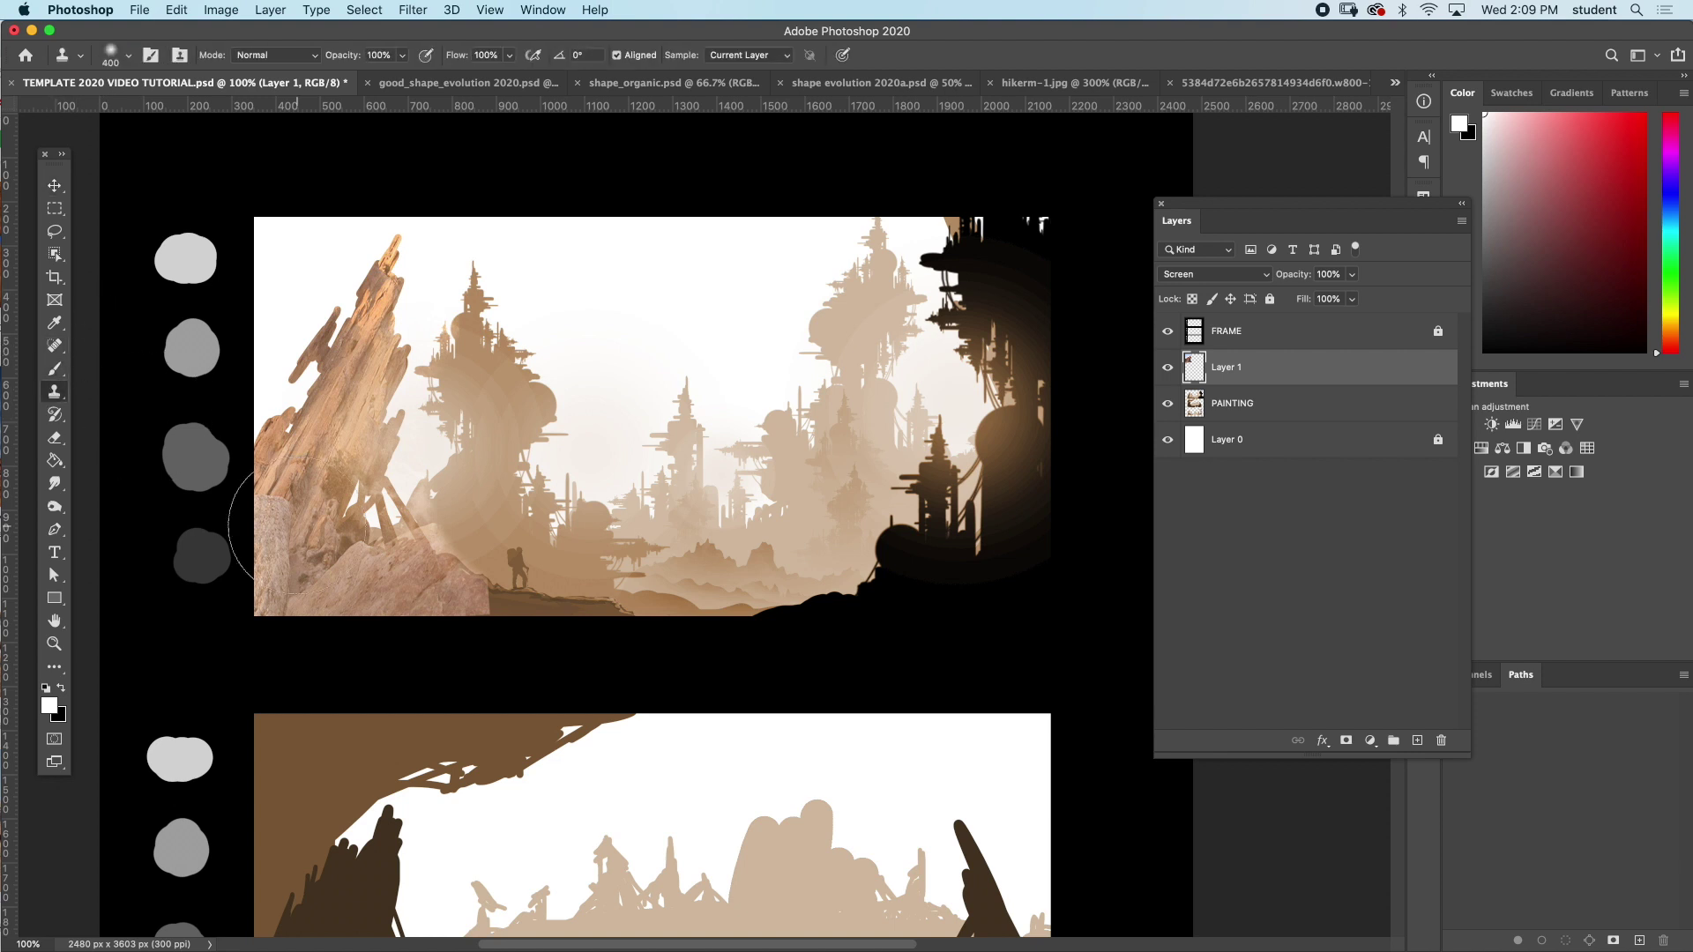
mouse_move(441, 616)
mouse_down()
mouse_move(590, 631)
mouse_move(548, 603)
mouse_move(608, 620)
mouse_up()
key(ctrl+z)
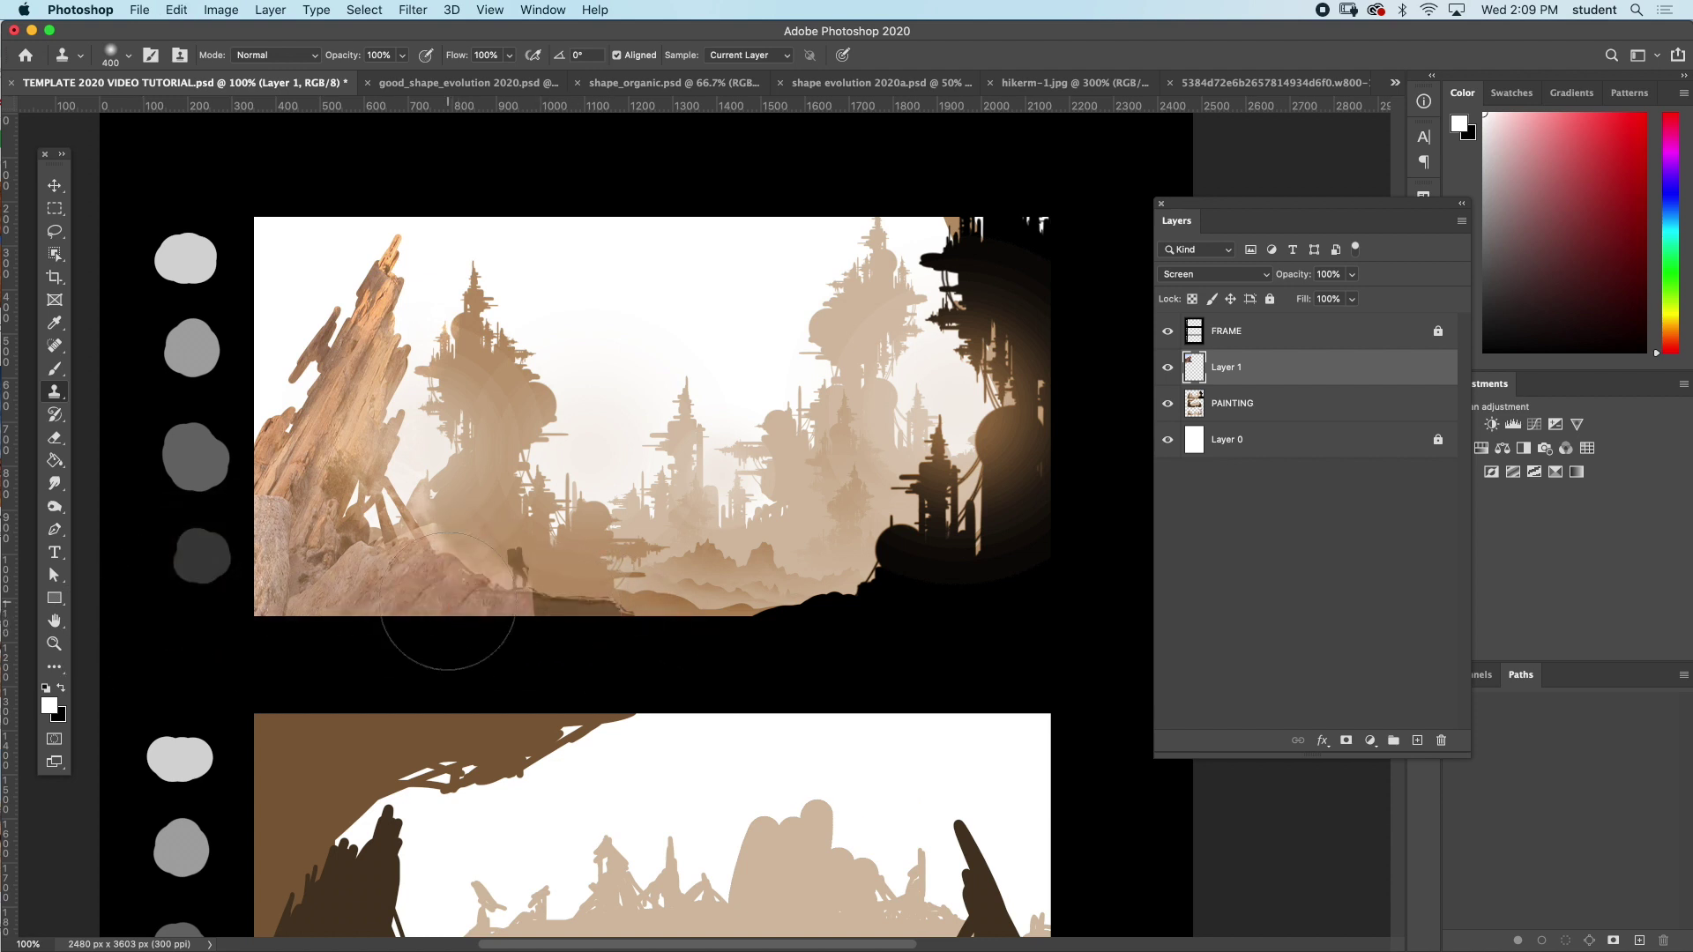
alt+click(378, 597)
mouse_move(553, 620)
mouse_down()
mouse_move(532, 615)
mouse_move(584, 618)
mouse_move(520, 619)
mouse_up()
key(ctrl+z)
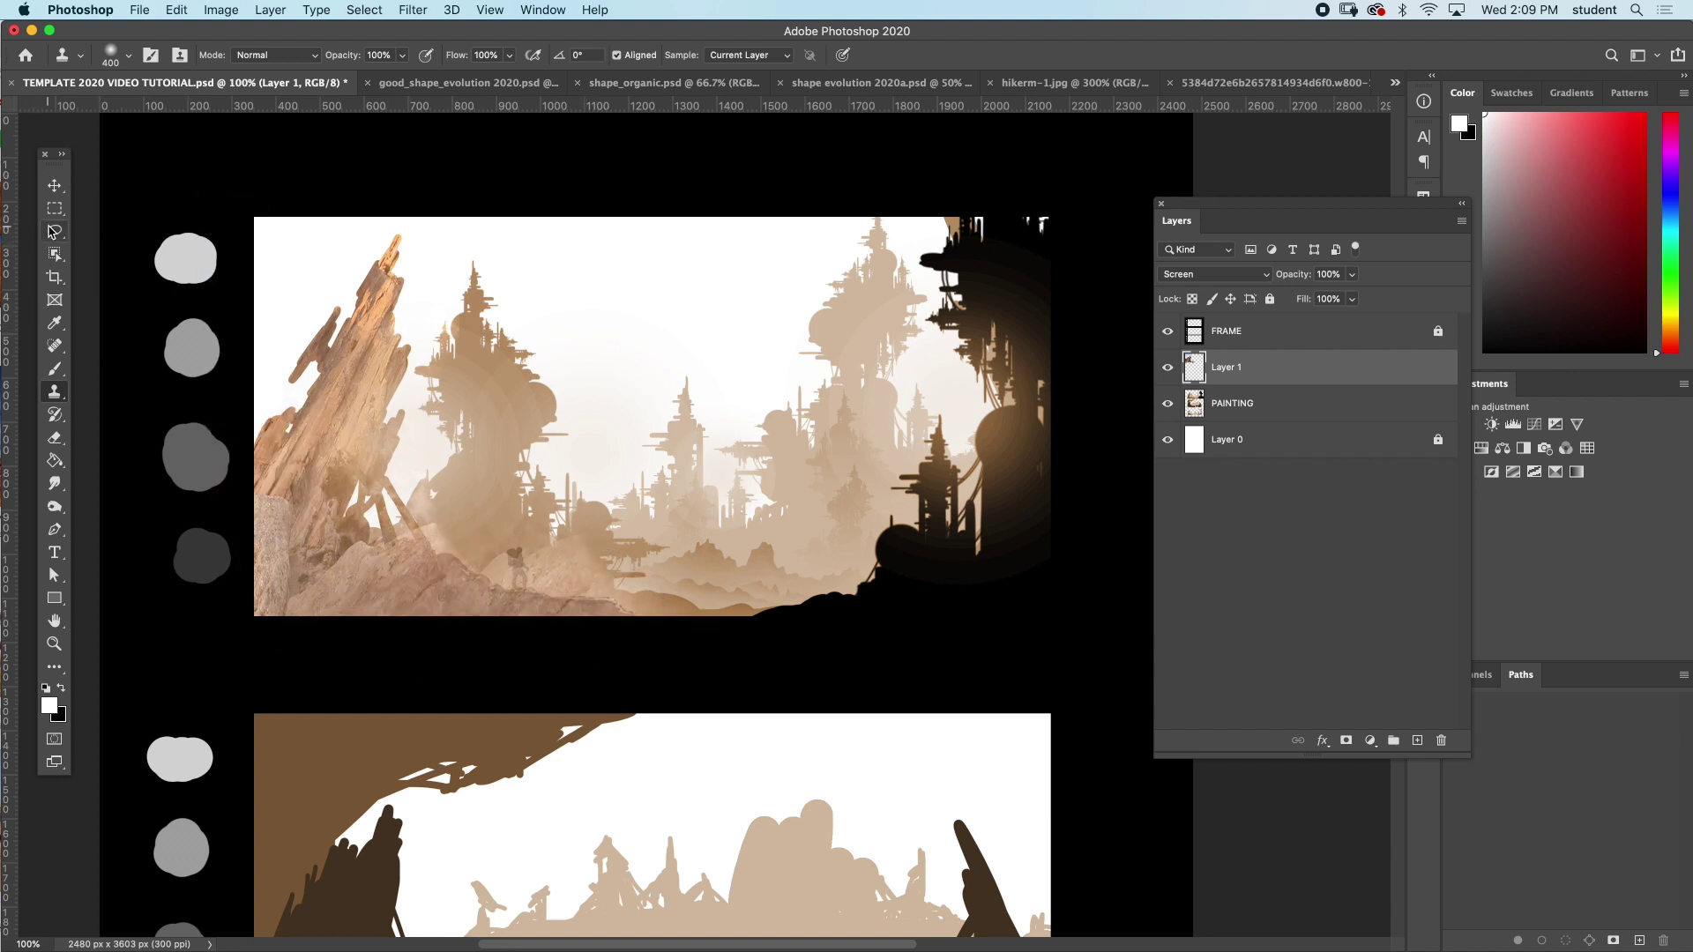
- On the PAINTING layer, select the brown foreground ground and spire with the Magic Wand at tolerance 32
click(55, 231)
click(1221, 415)
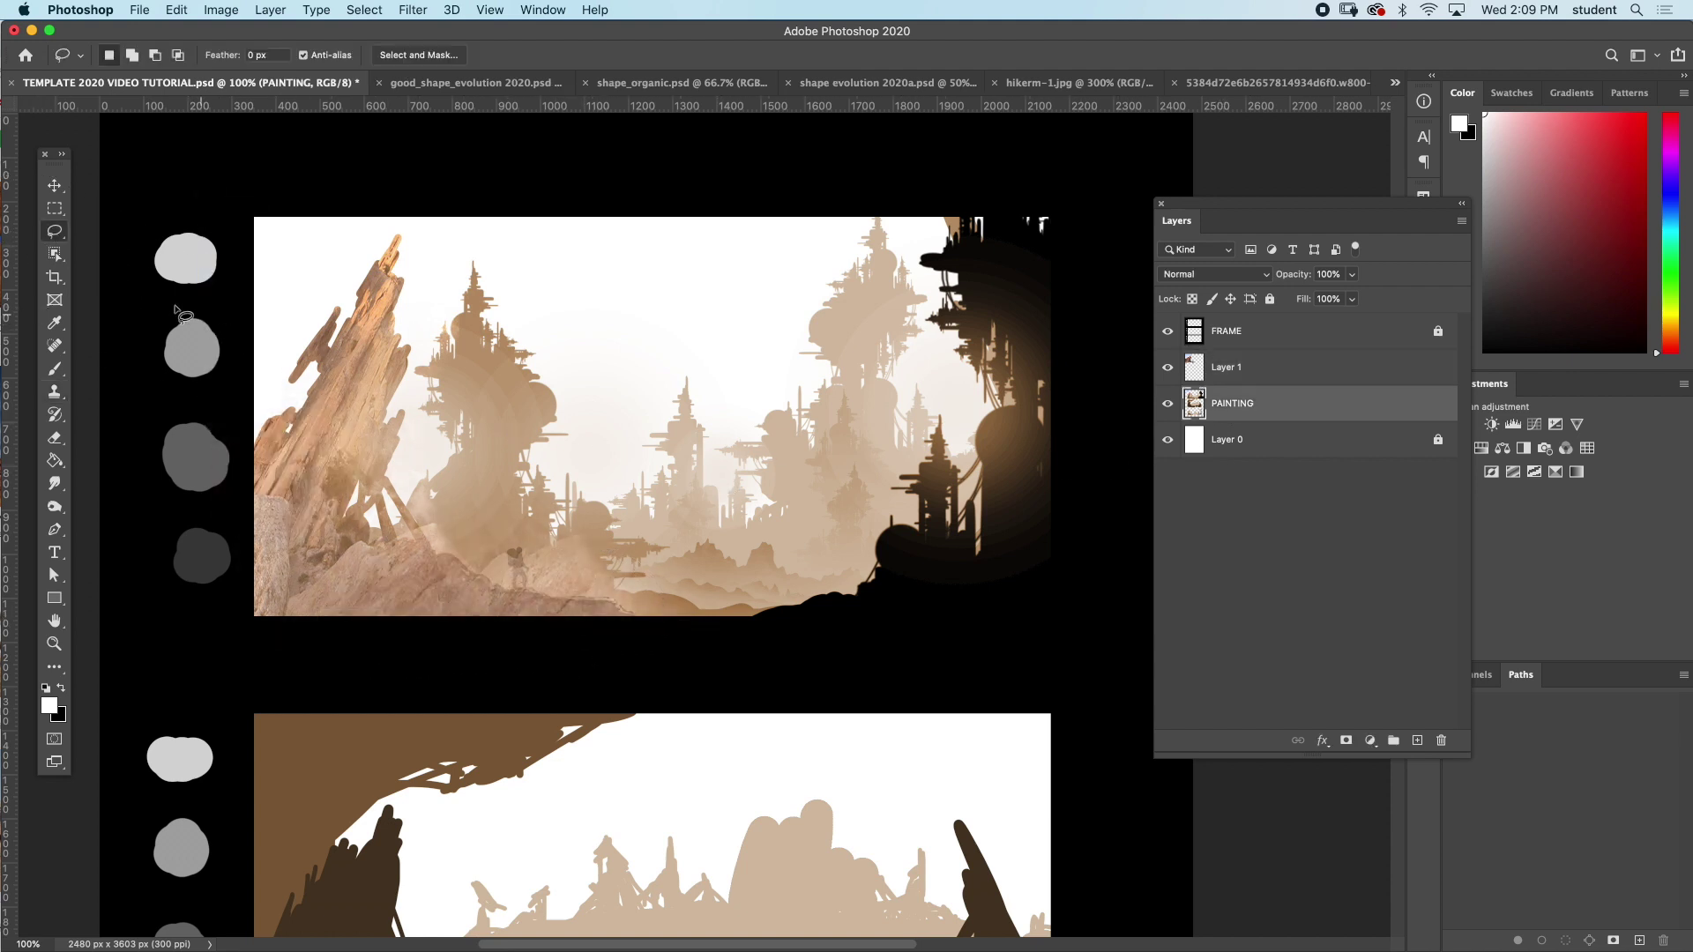
click(59, 251)
click(55, 233)
click(55, 254)
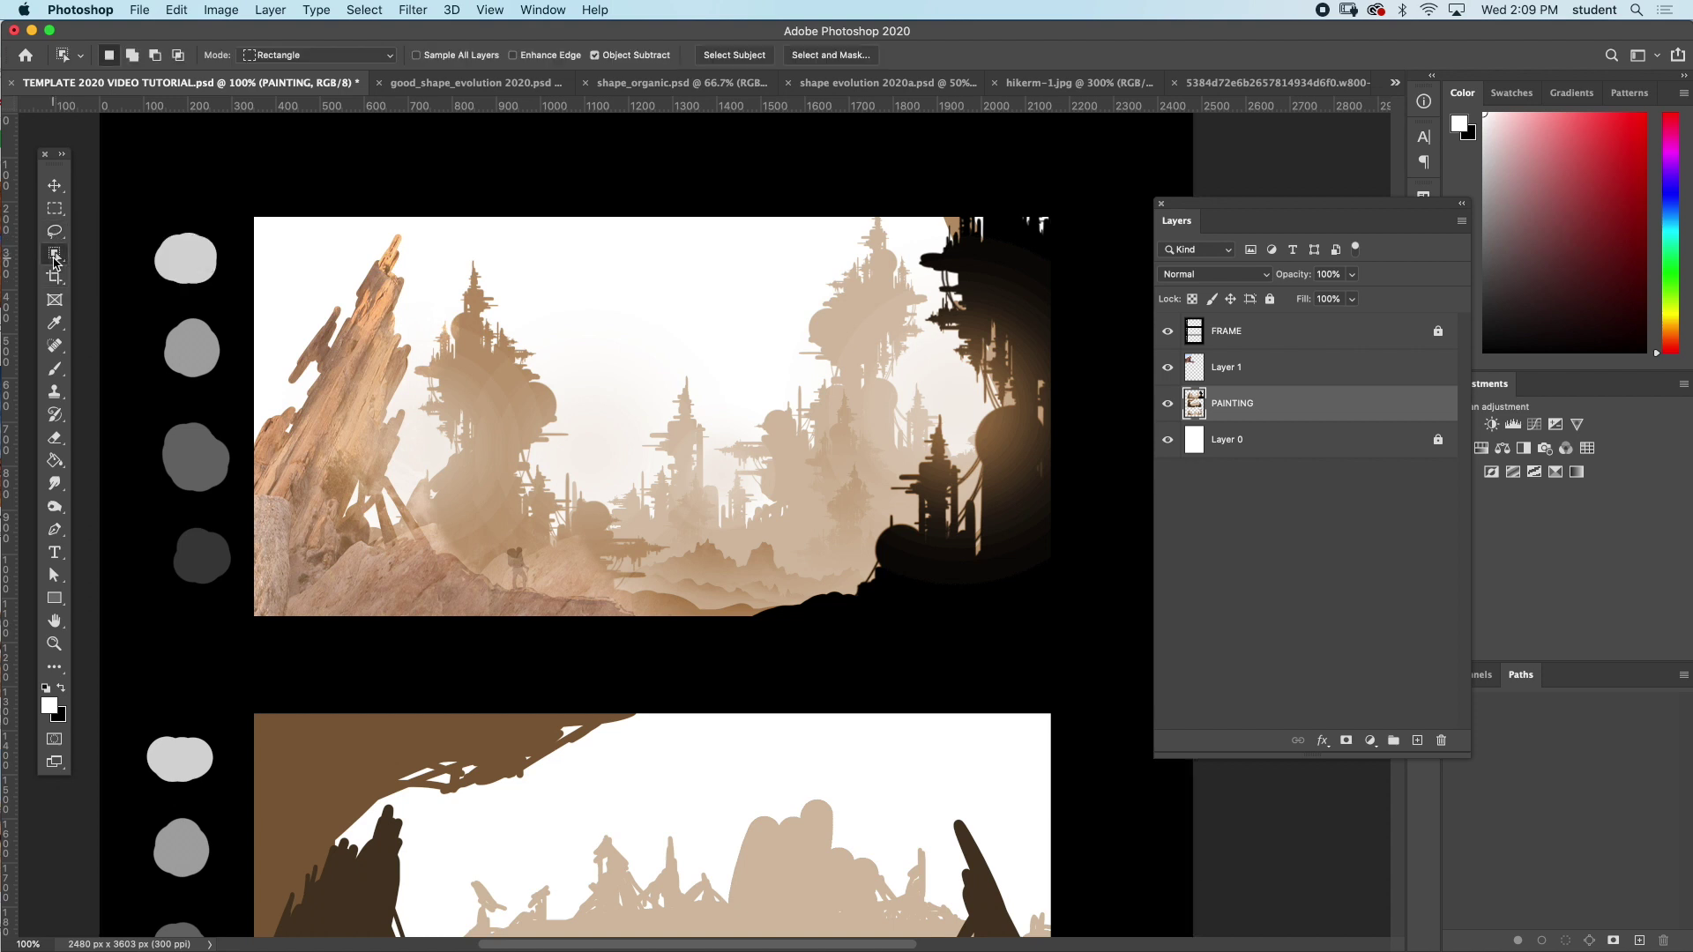
click(55, 254)
click(117, 286)
click(491, 610)
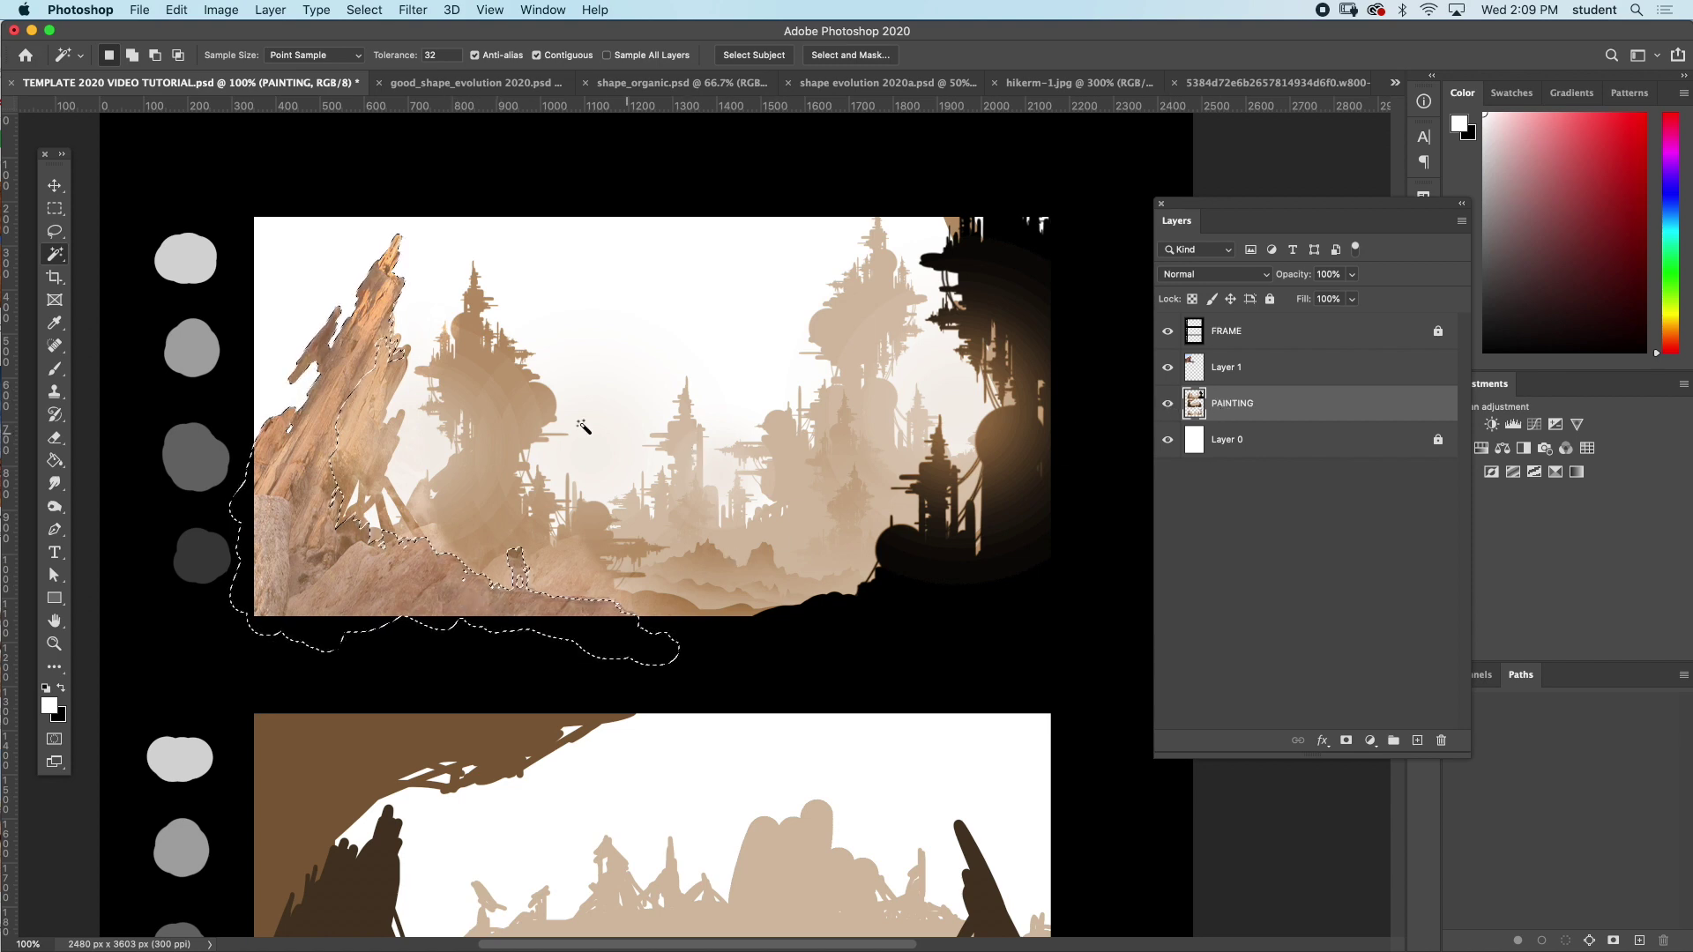
- Add the rest of the spire and the adjoining low ground to the selection, and invert it
shift+click(344, 427)
shift+click(623, 559)
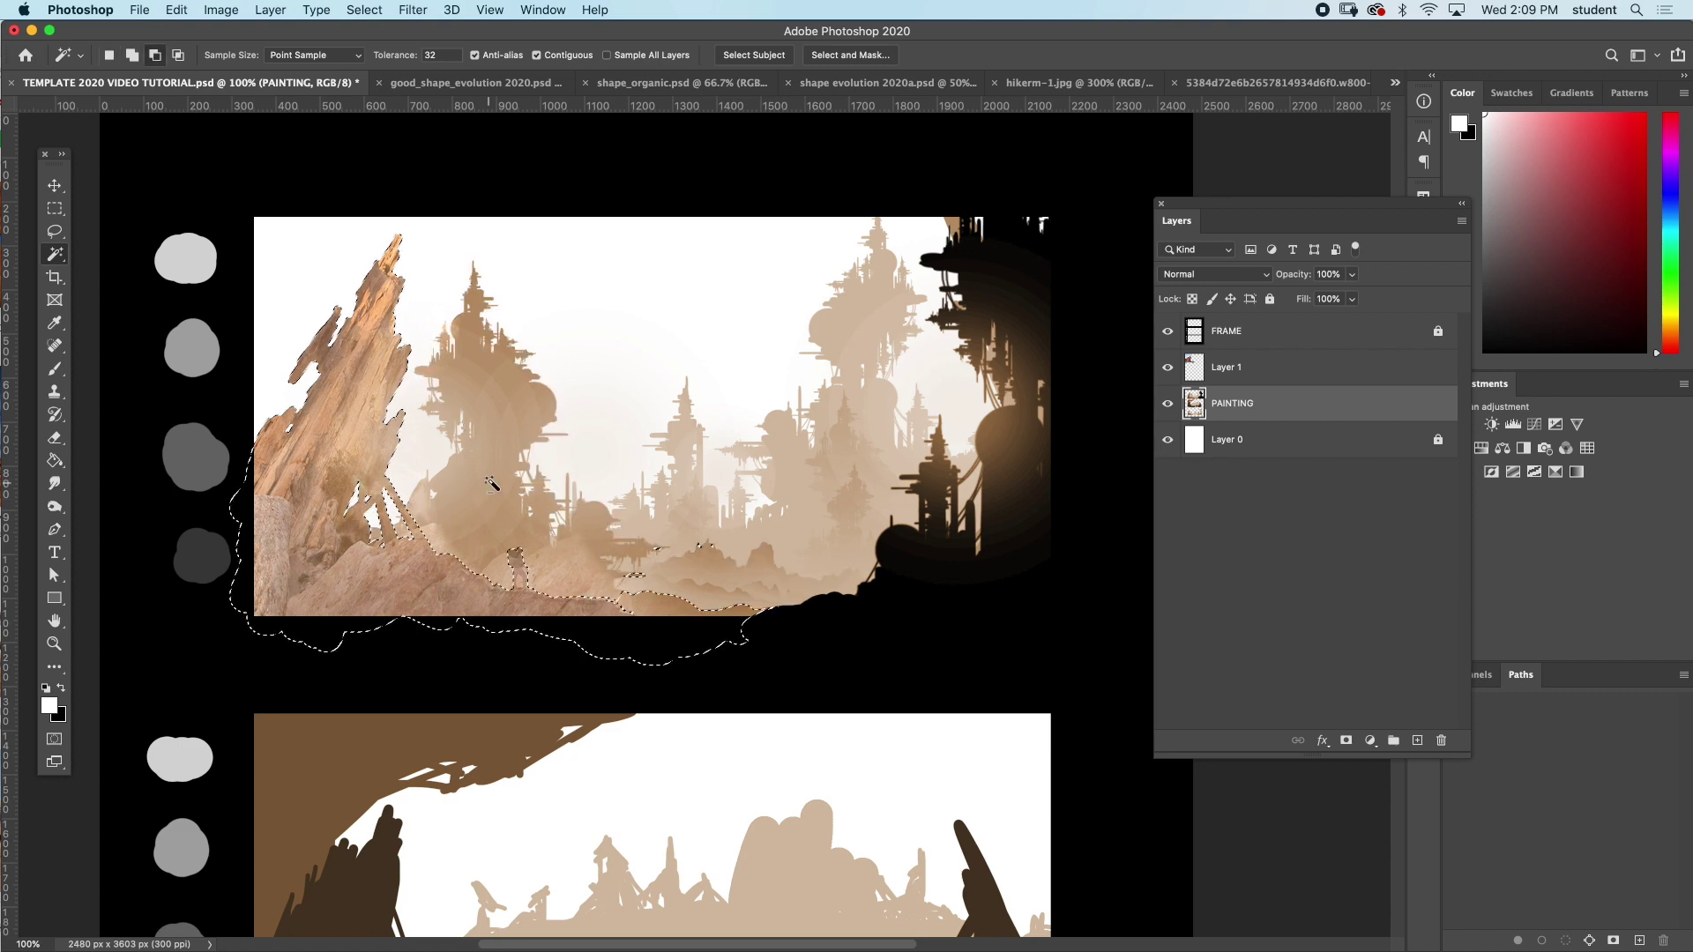
alt+click(496, 454)
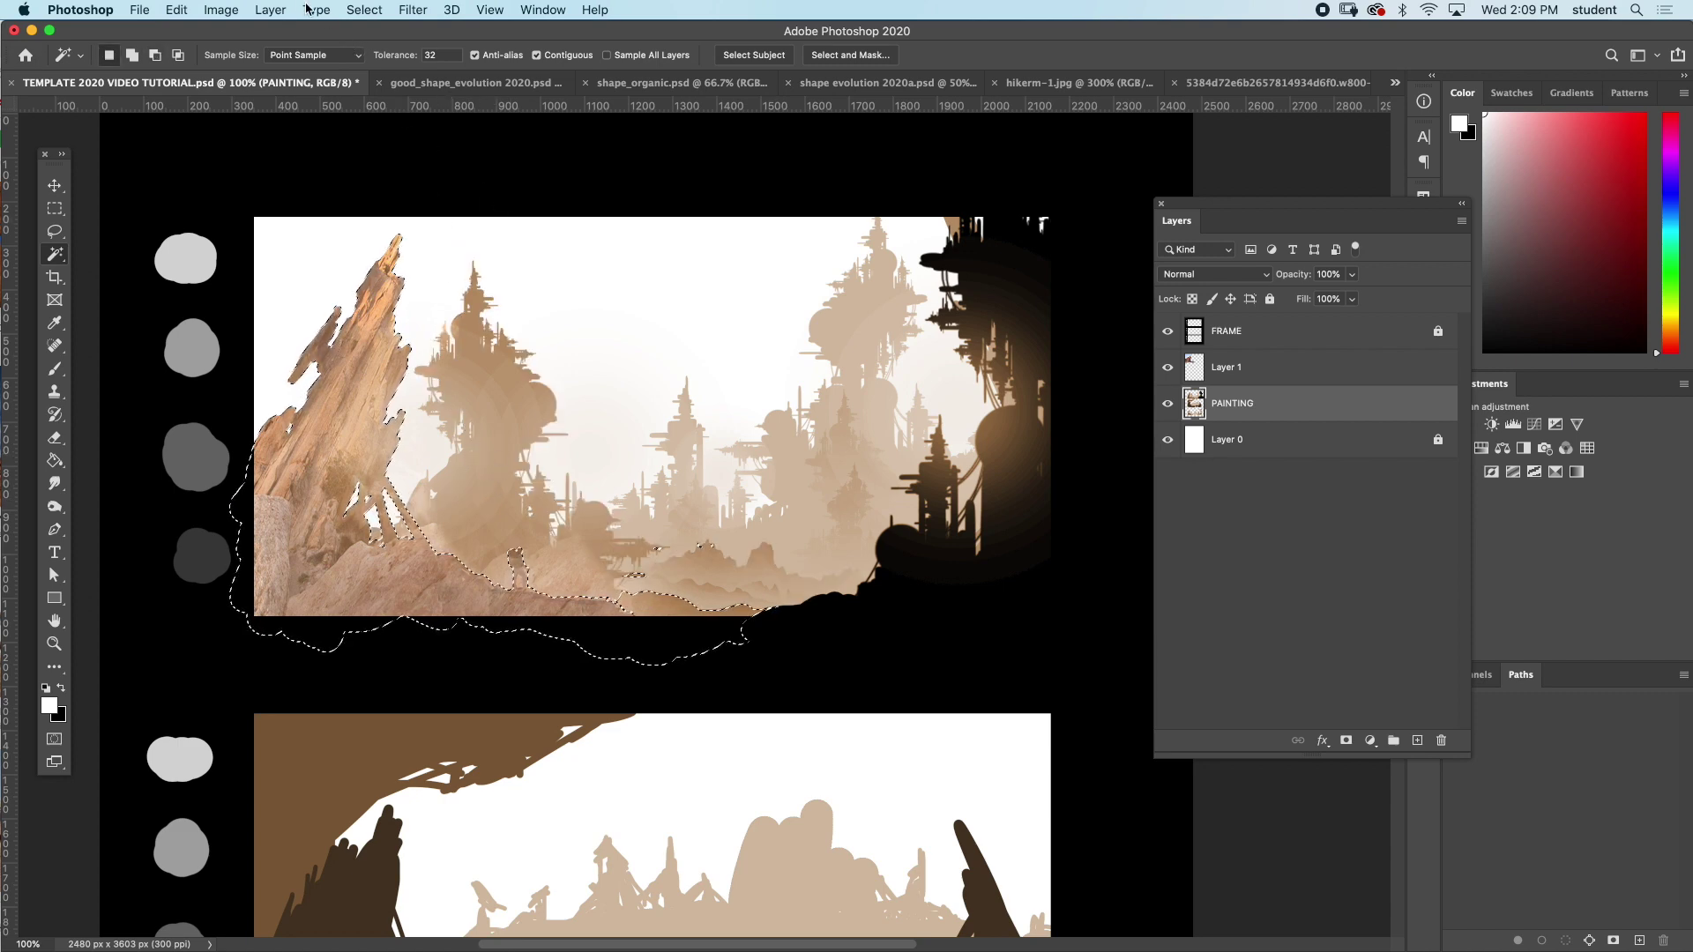
click(365, 9)
click(378, 80)
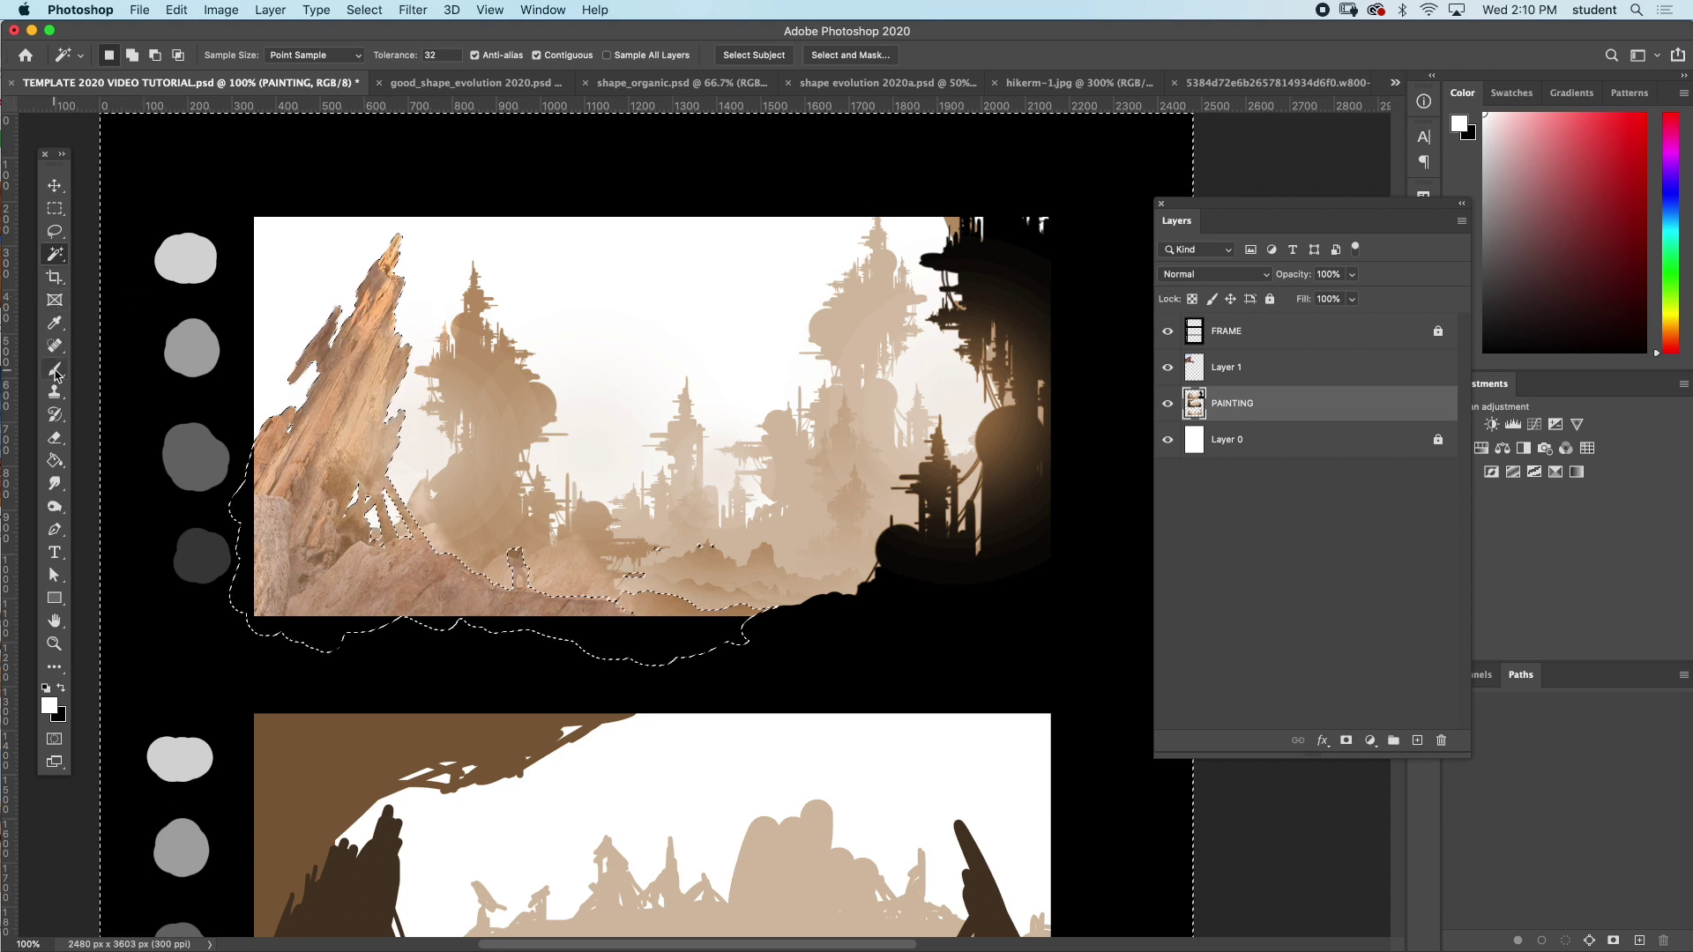
- Erase the rock texture spilling outside the foreground shape and over the hiker on Layer 1, clearing the selection
click(54, 438)
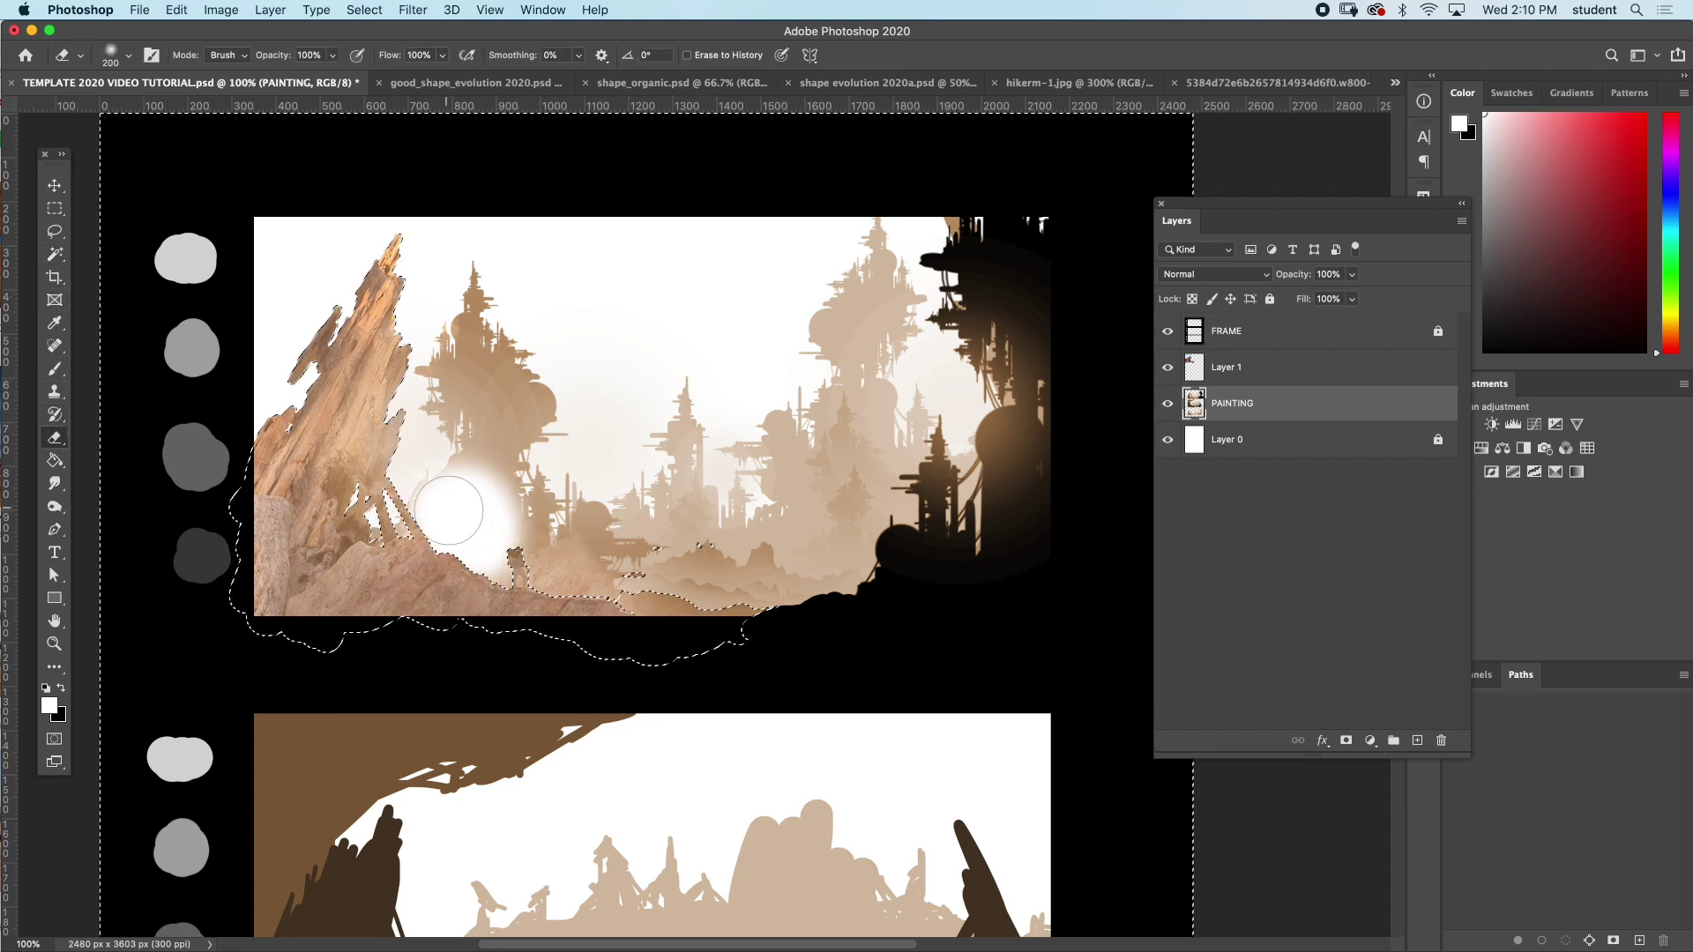
key(alt+bracketright)
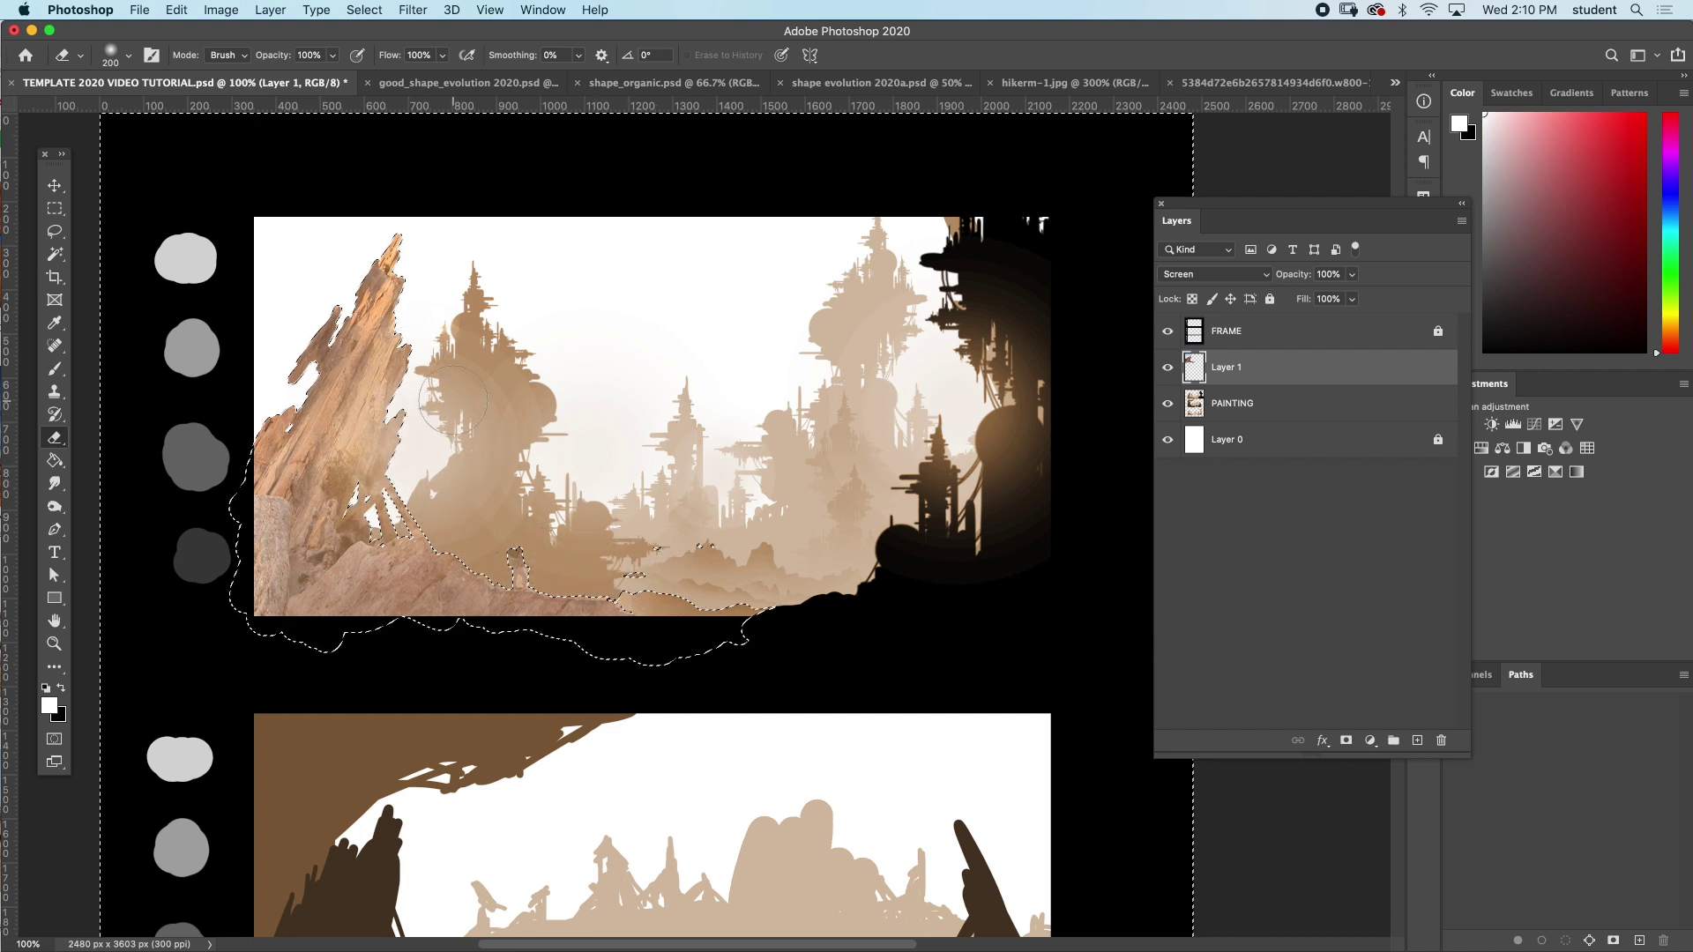
key(super+d)
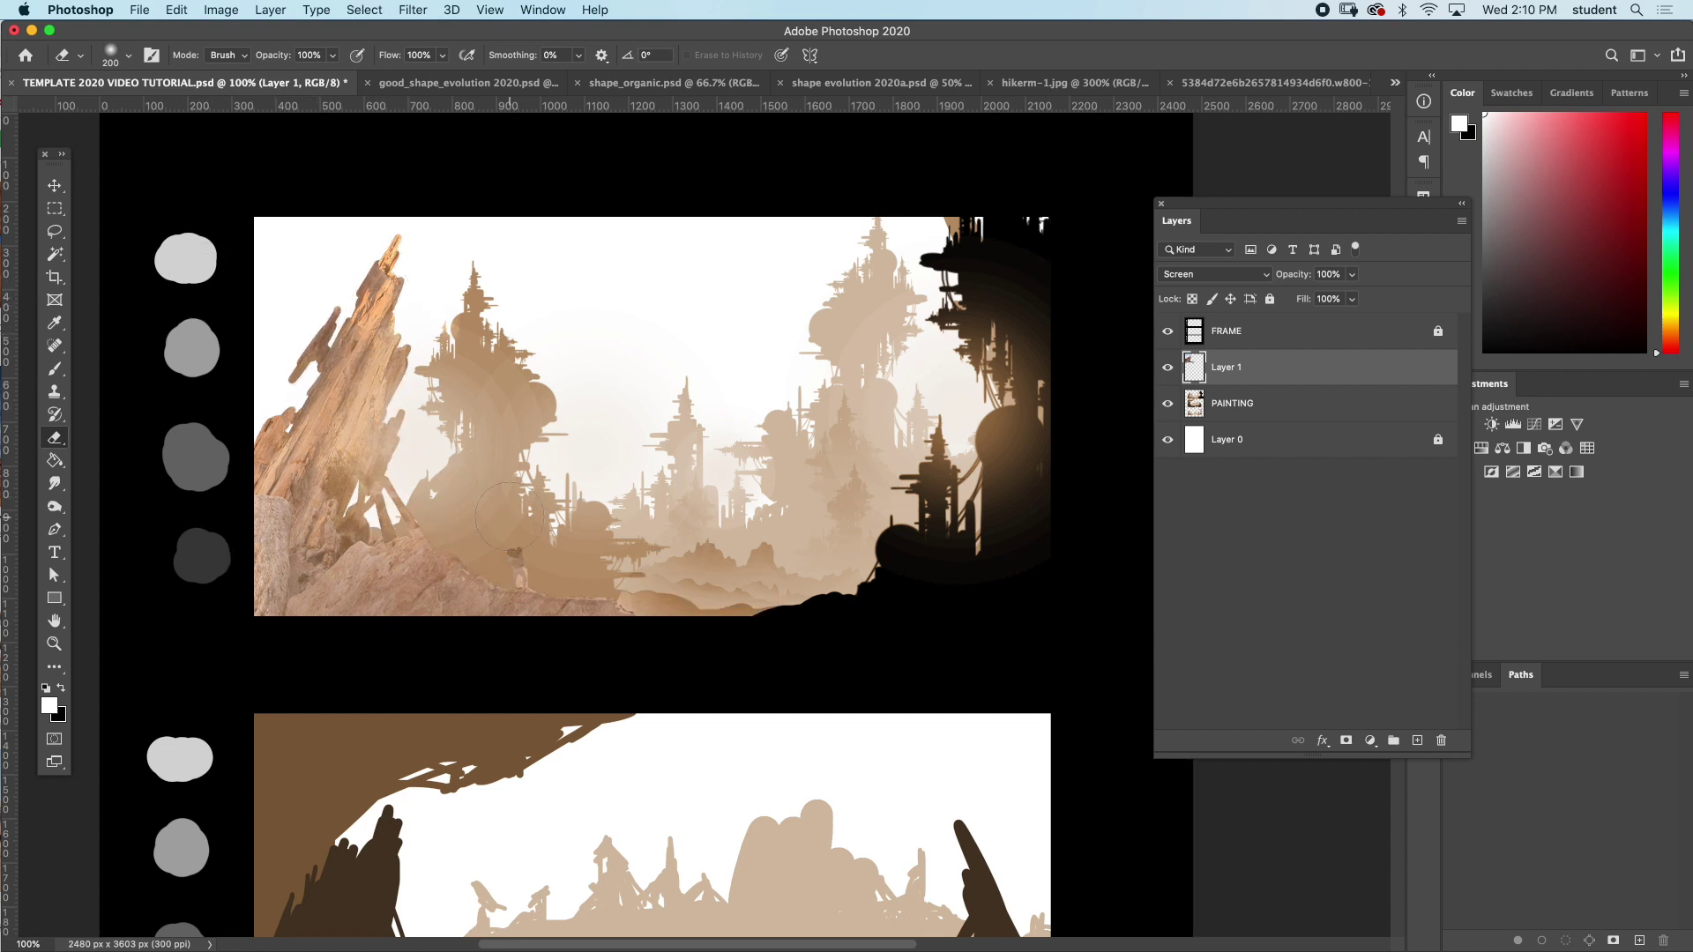
drag(510, 515, 522, 536)
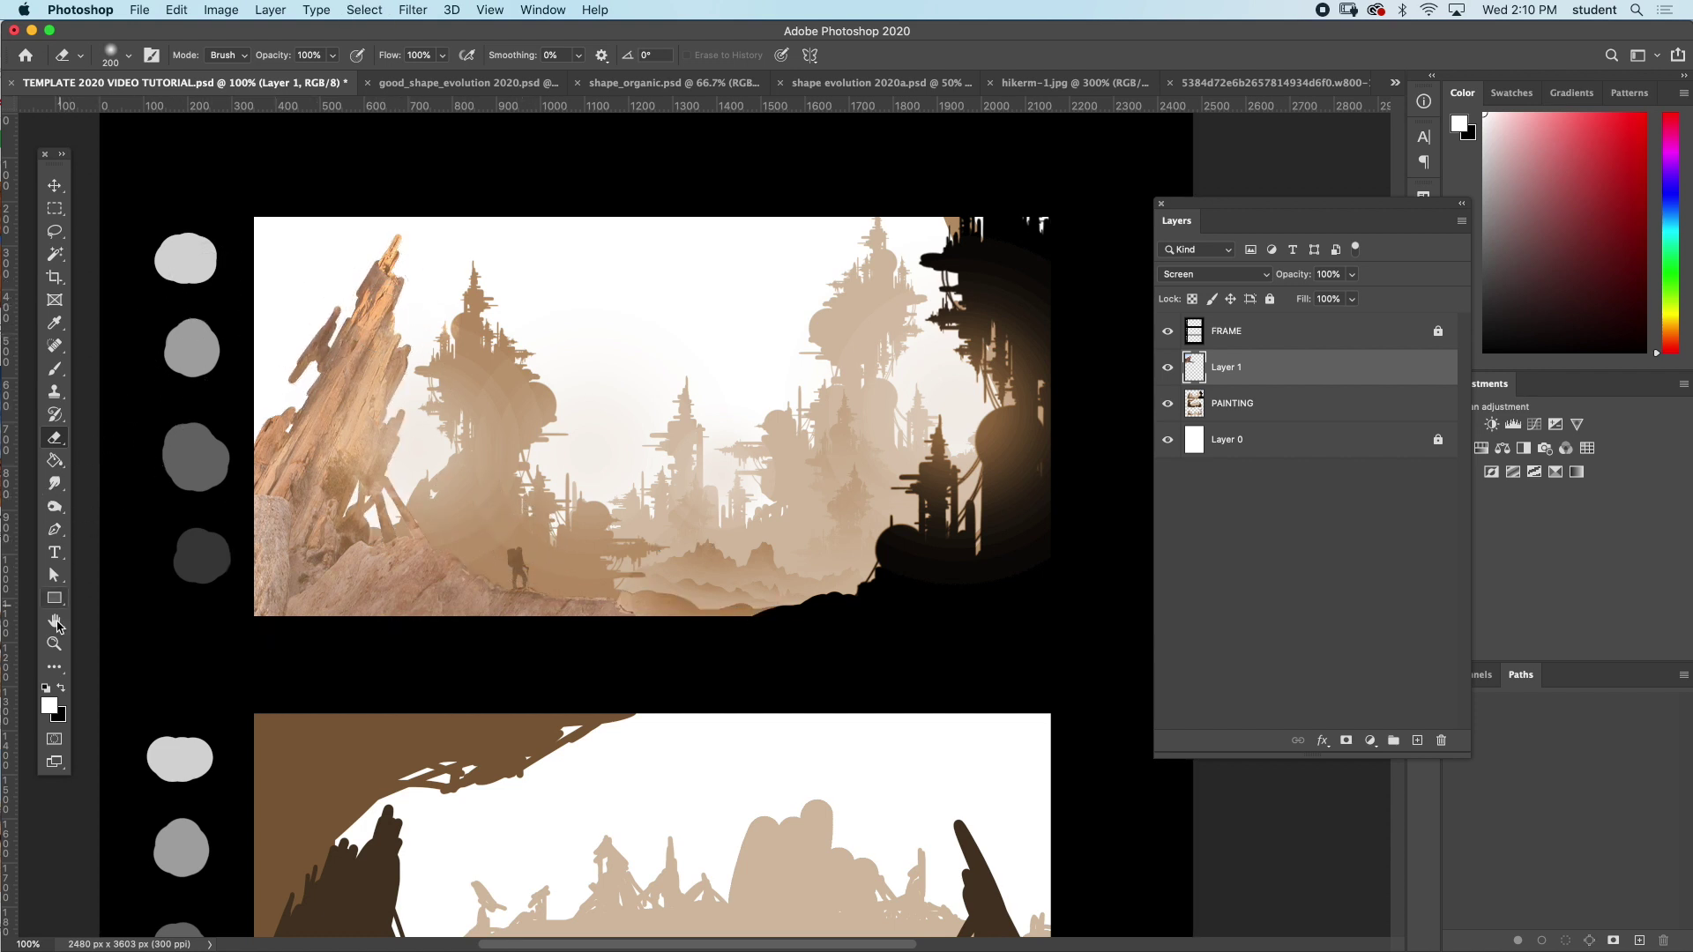
- Examine the textured rock spire and the hiker up close, and the upper painting as a whole
click(54, 644)
click(507, 491)
drag(494, 478, 589, 528)
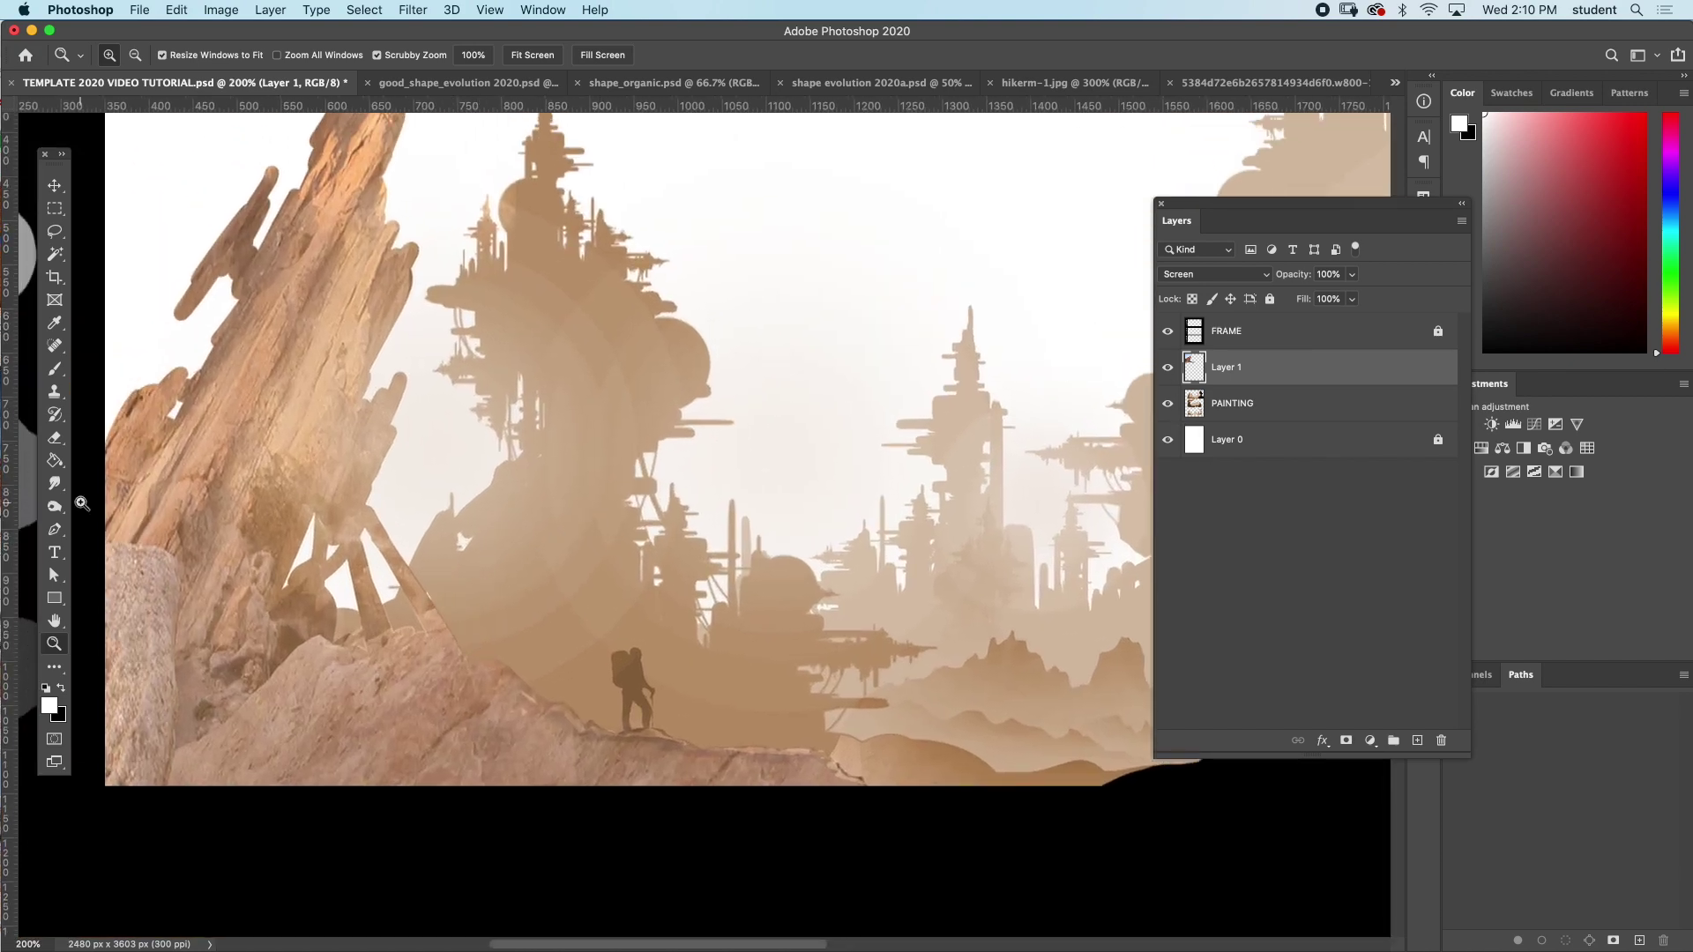
click(55, 438)
click(55, 508)
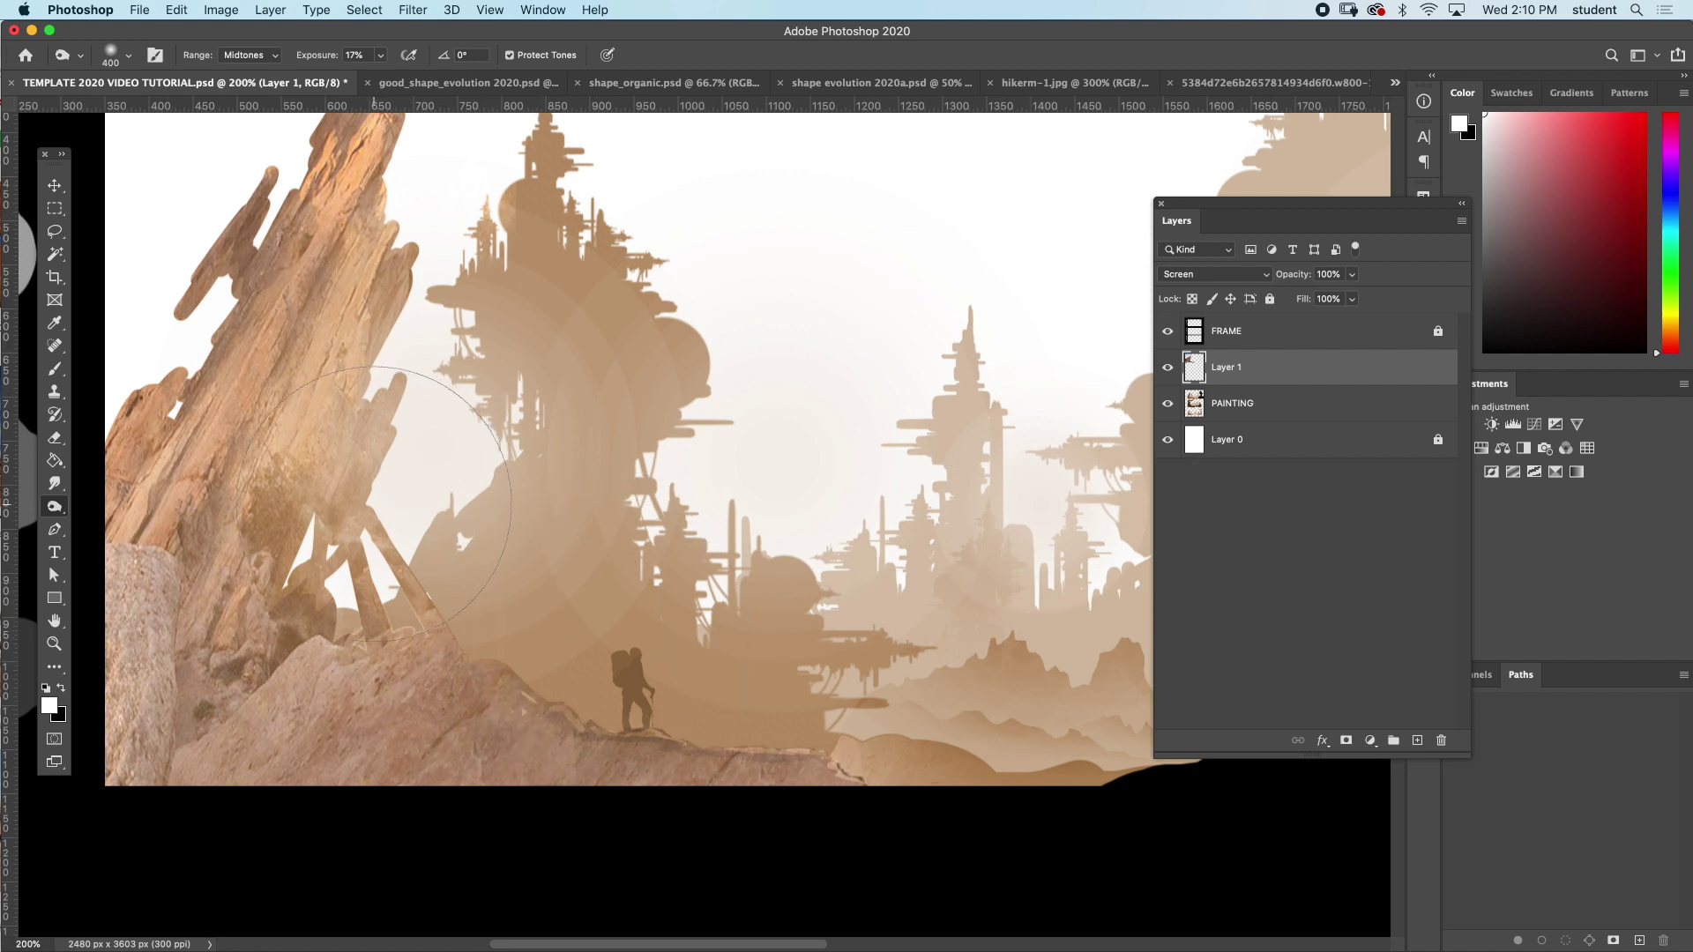
click(54, 644)
alt+click(577, 606)
alt+click(582, 599)
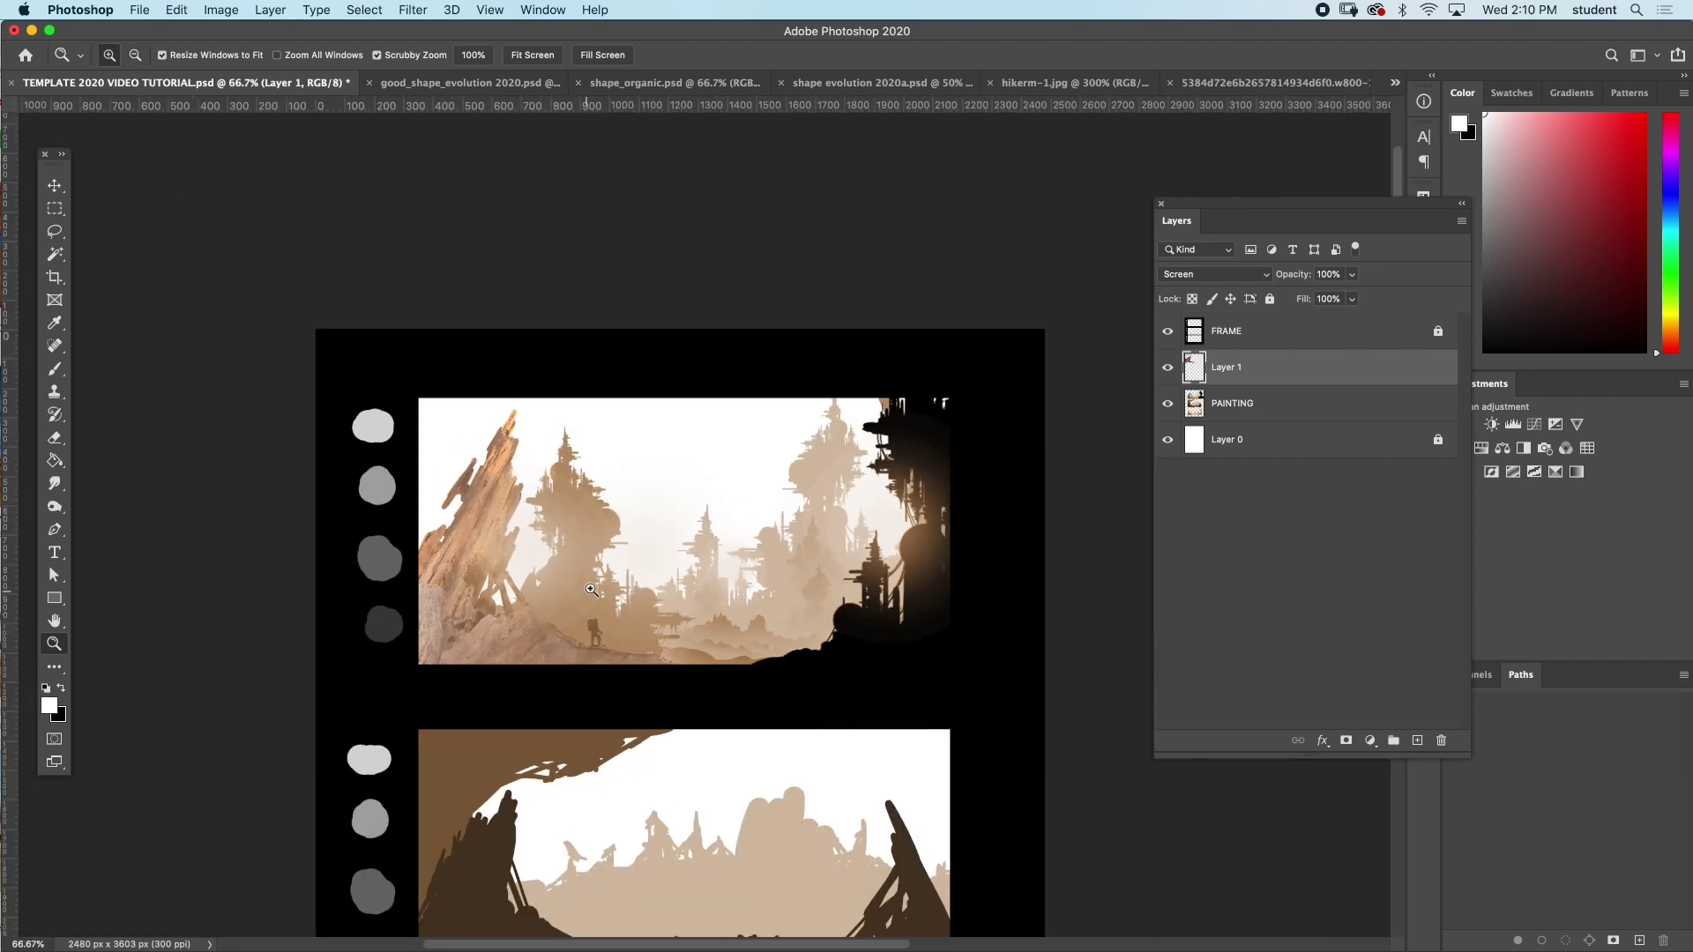